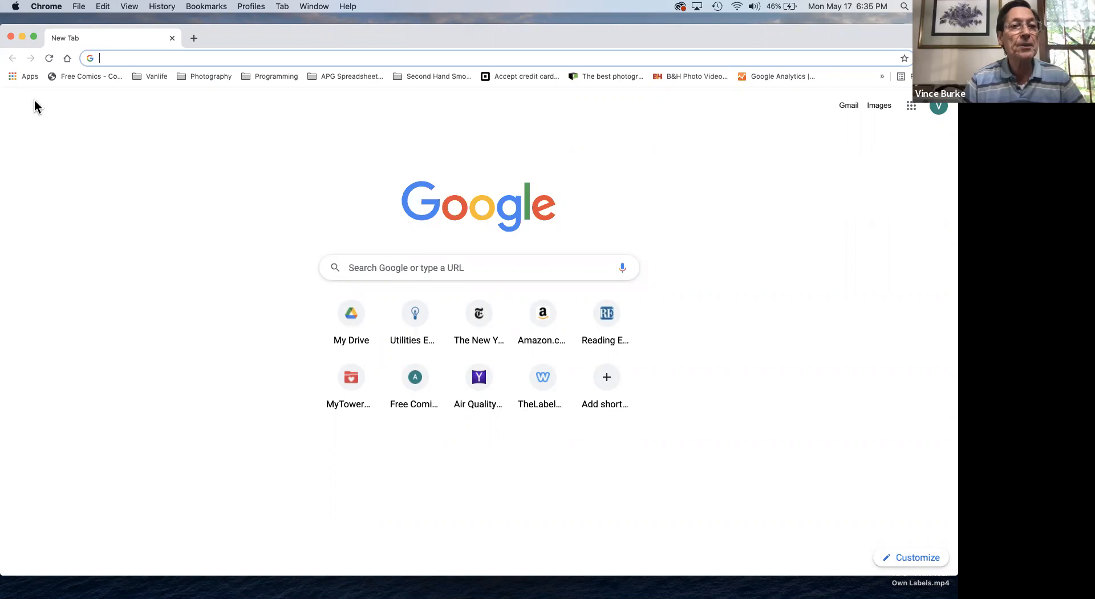
# Open Google Drive from the Google apps launcher on the new tab page.
pyautogui.click(11, 80)
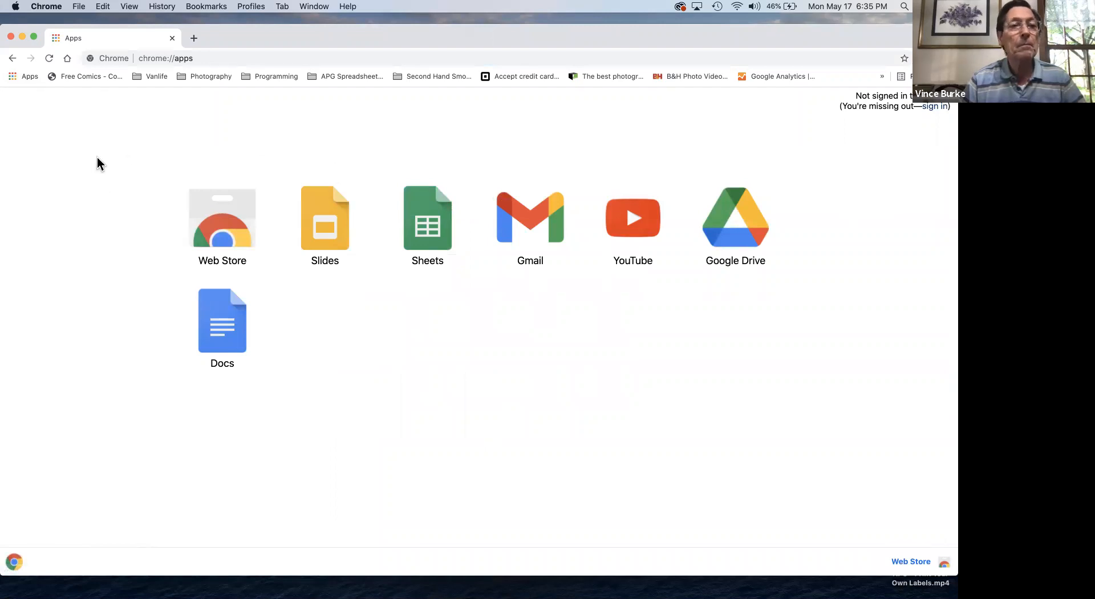
pyautogui.click(12, 59)
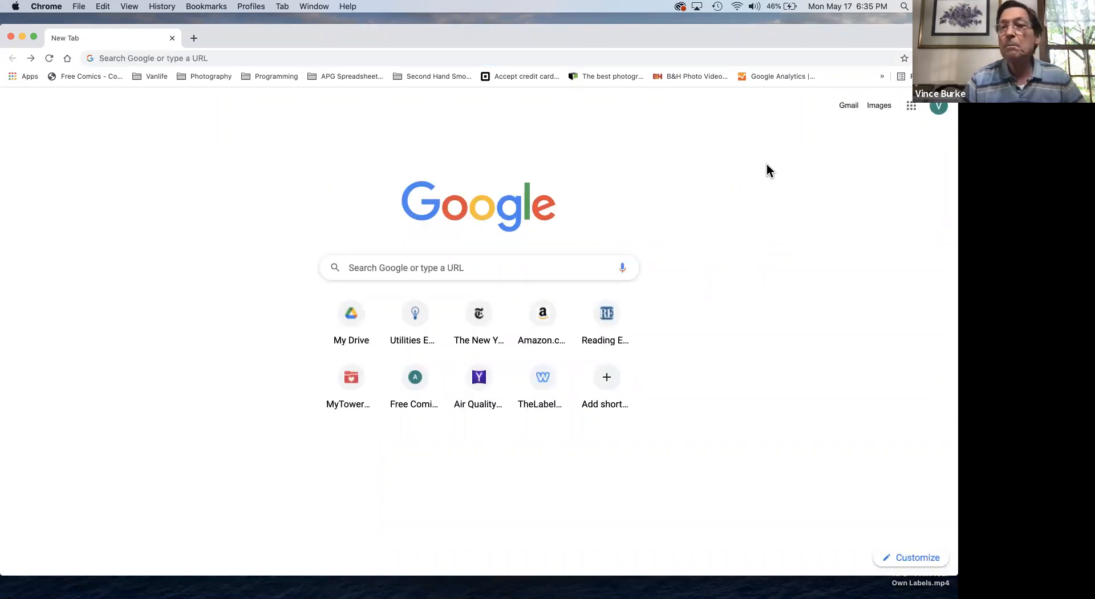
pyautogui.click(912, 106)
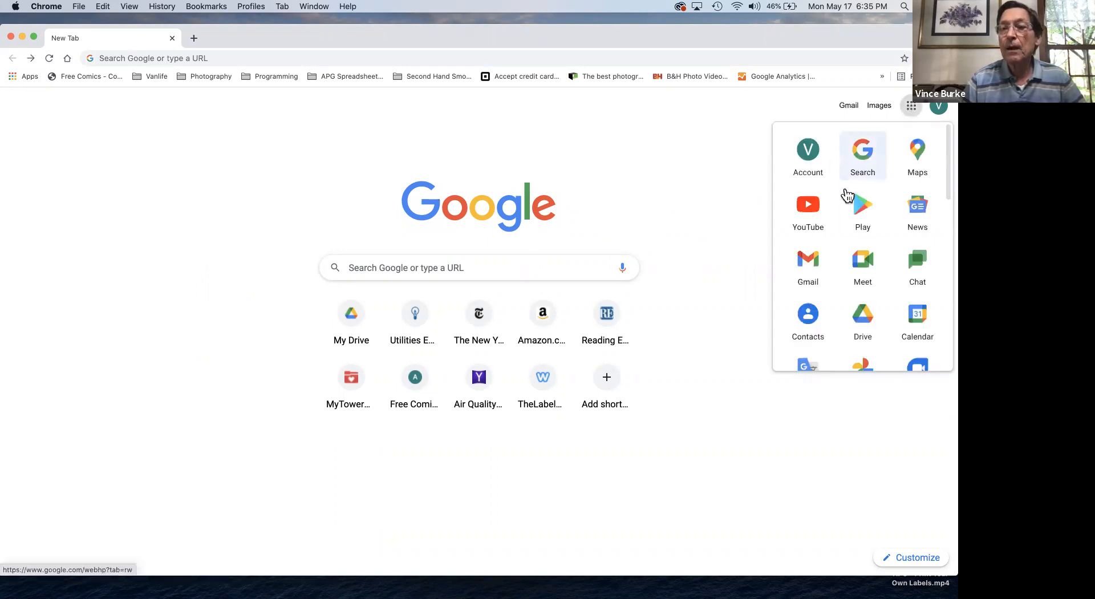
pyautogui.click(862, 317)
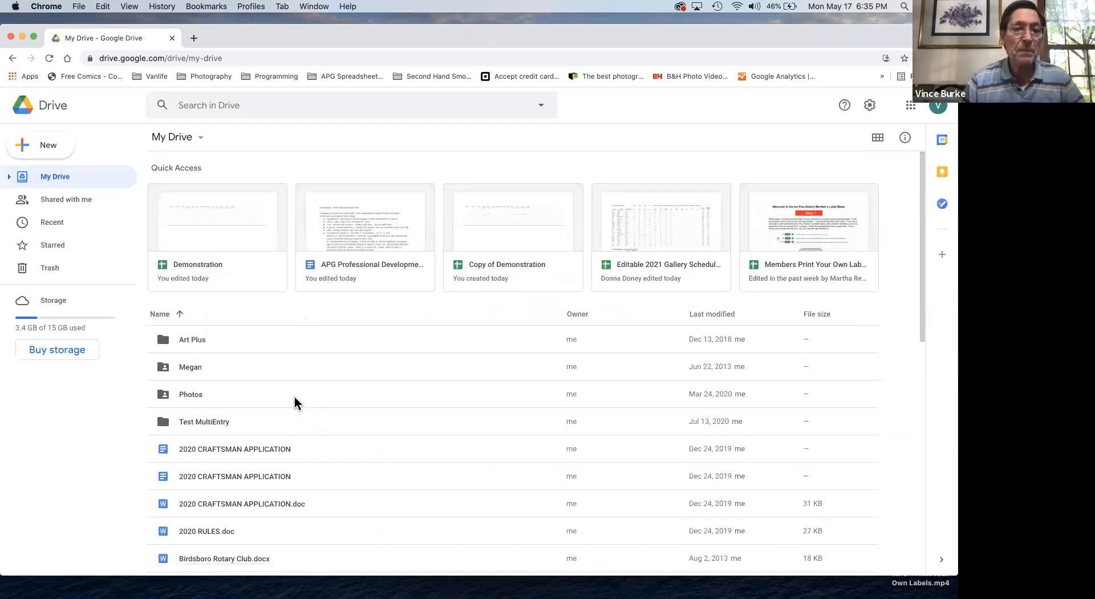
# Expand My Drive and its Art Plus folder, and open the Course on Spreadsheets folder.
pyautogui.click(8, 178)
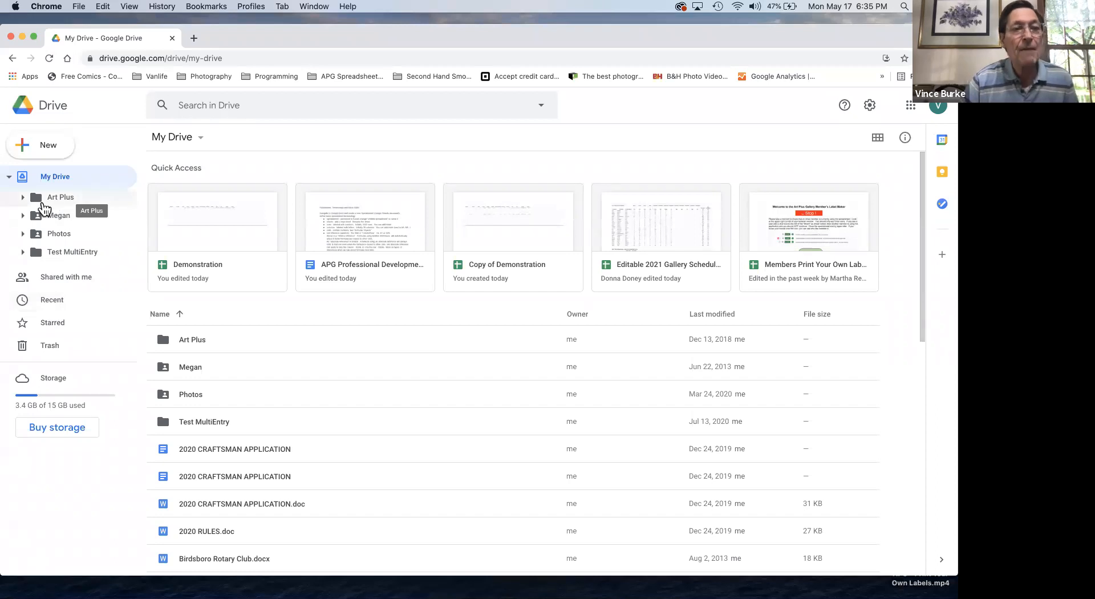
pyautogui.click(22, 198)
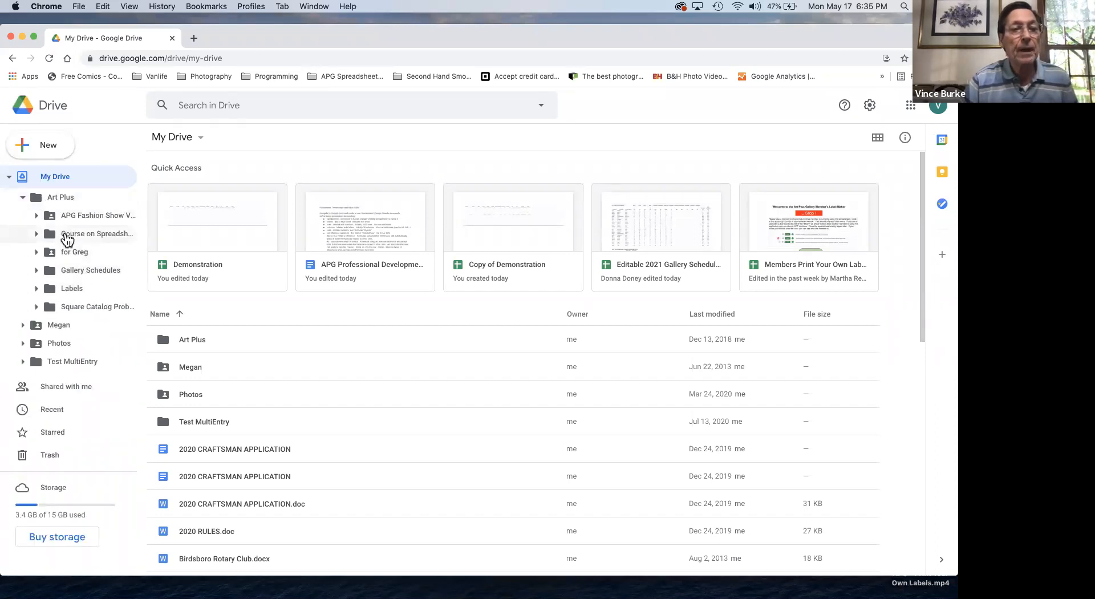
pyautogui.click(68, 234)
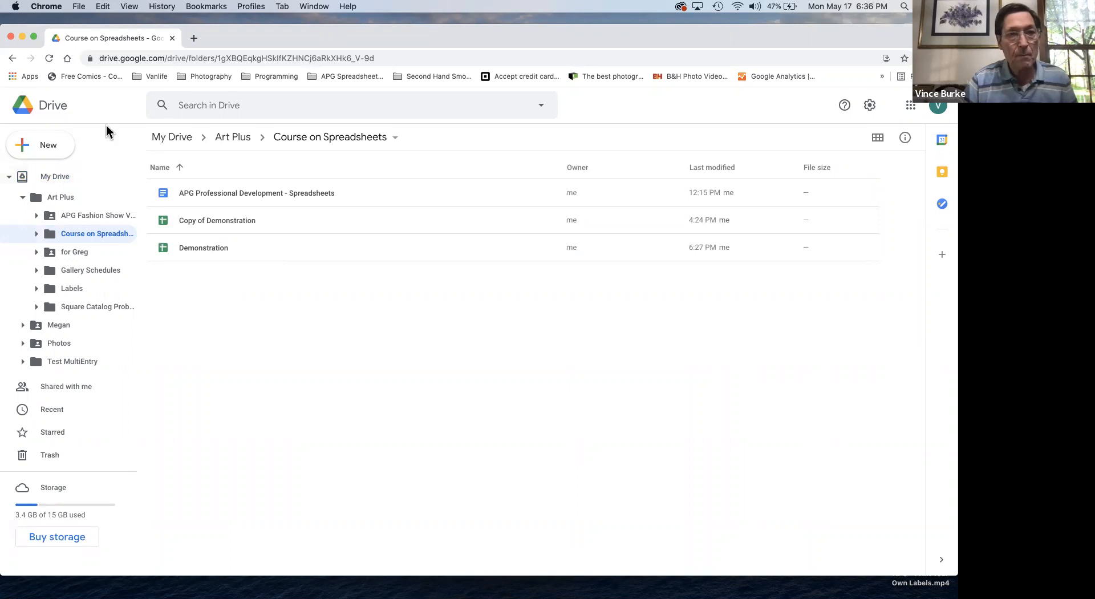
# Create a blank Google Sheets spreadsheet in the Course on Spreadsheets folder, and check the folder's file list in Drive.
pyautogui.click(41, 150)
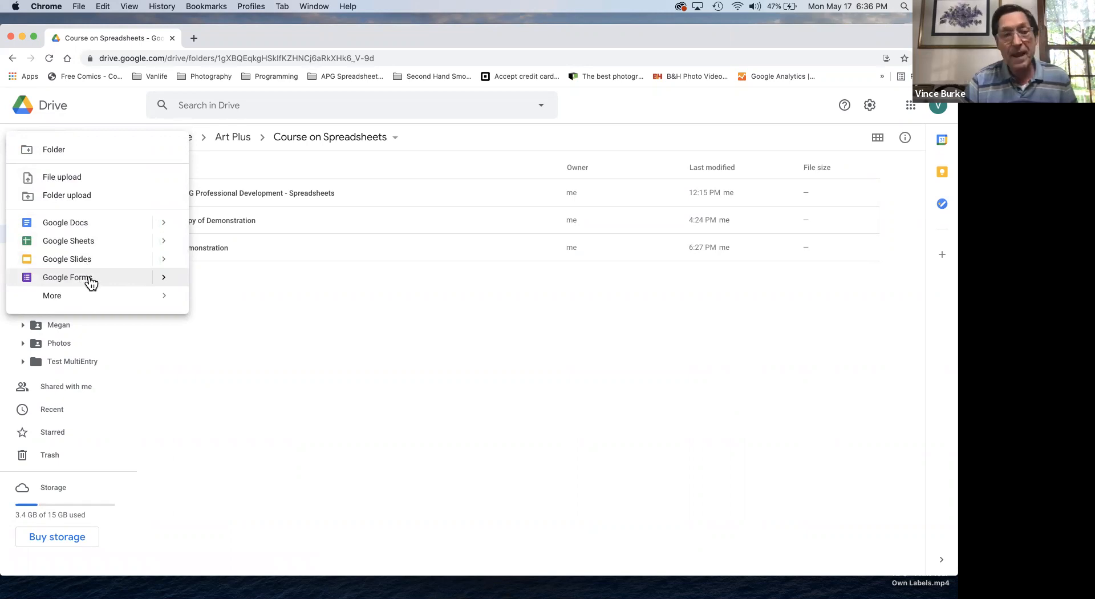
pyautogui.click(67, 242)
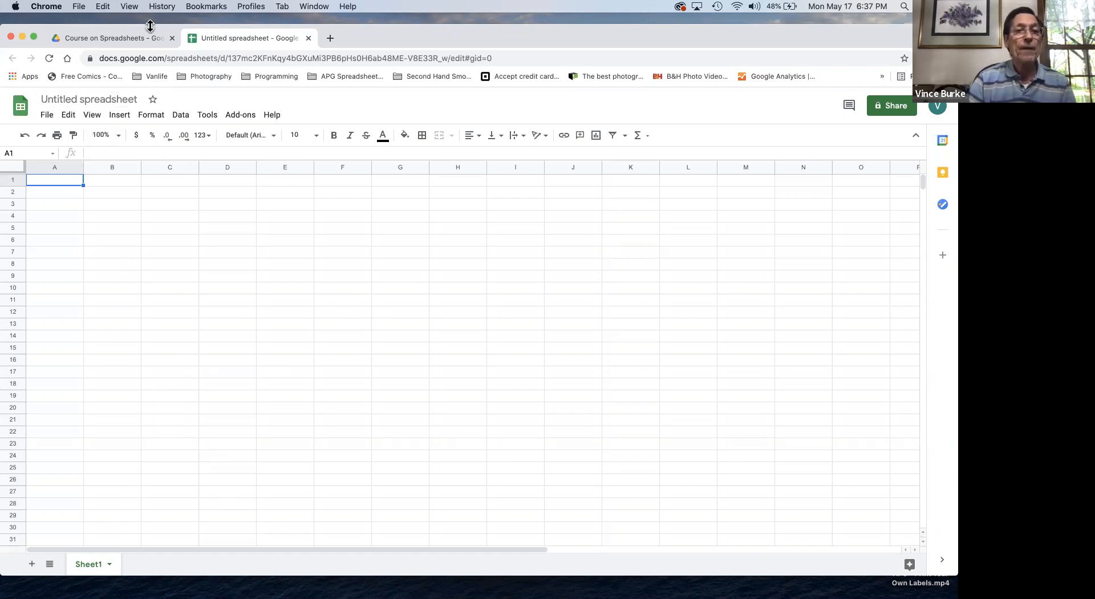
pyautogui.click(120, 35)
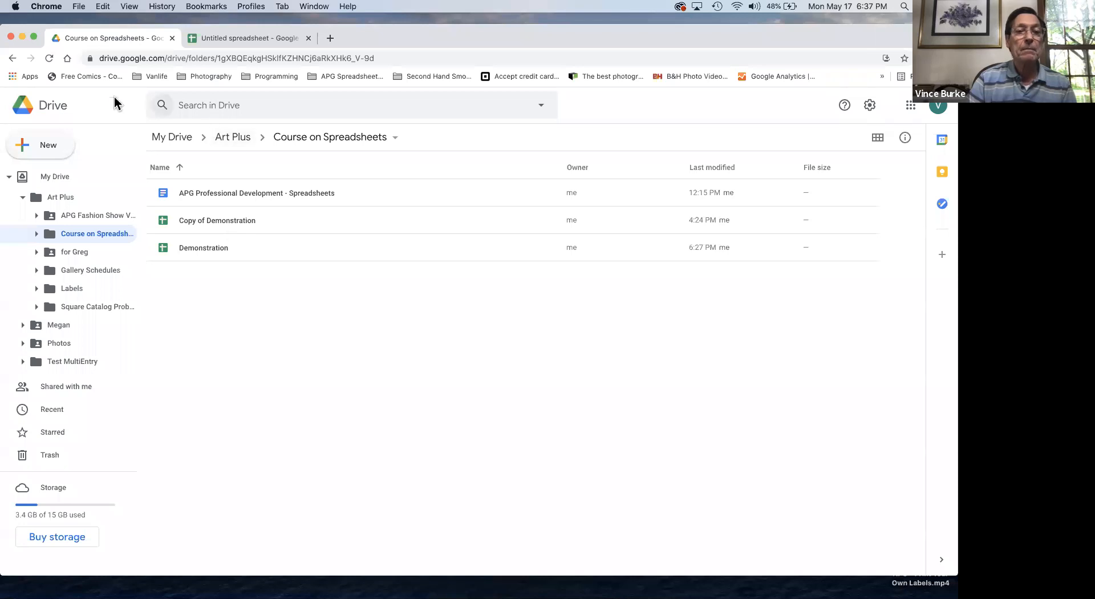
pyautogui.click(233, 36)
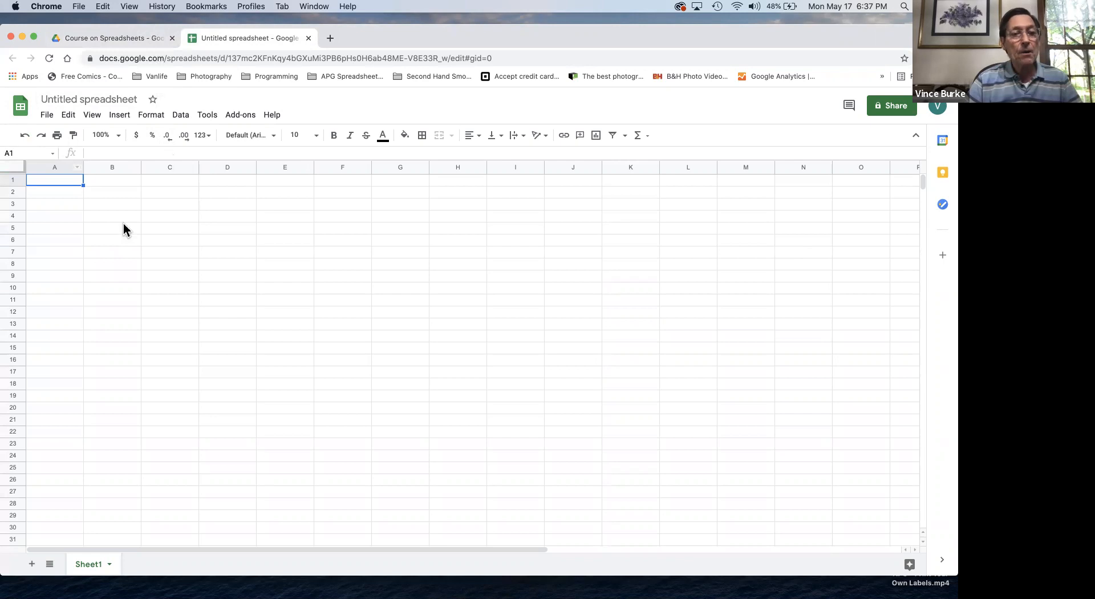
# Rename the untitled spreadsheet as First Spreadsheet.
pyautogui.click(89, 101)
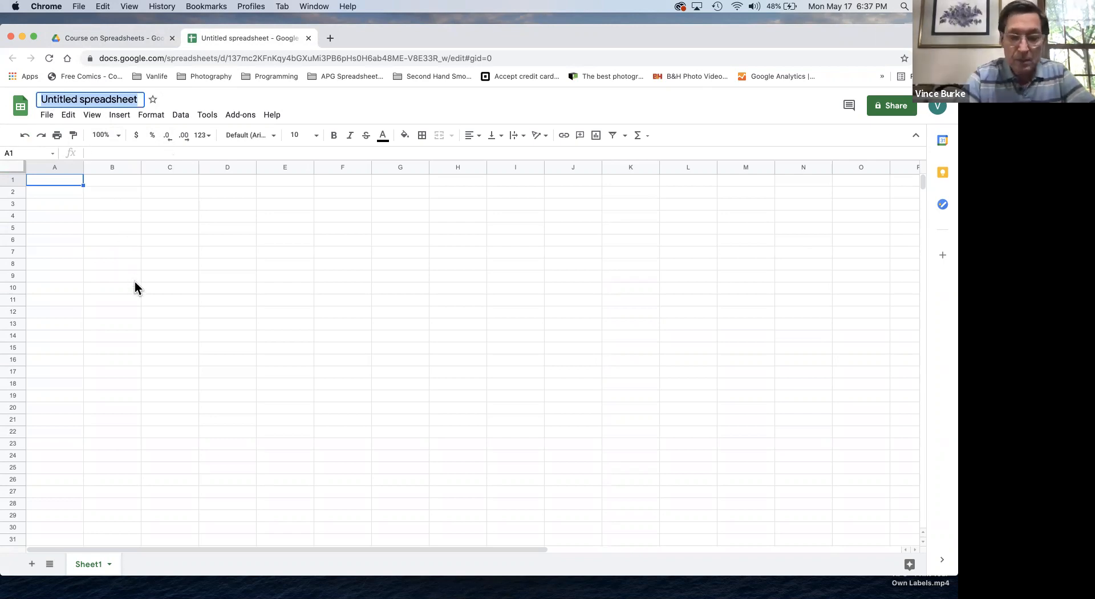
pyautogui.write('Fi')
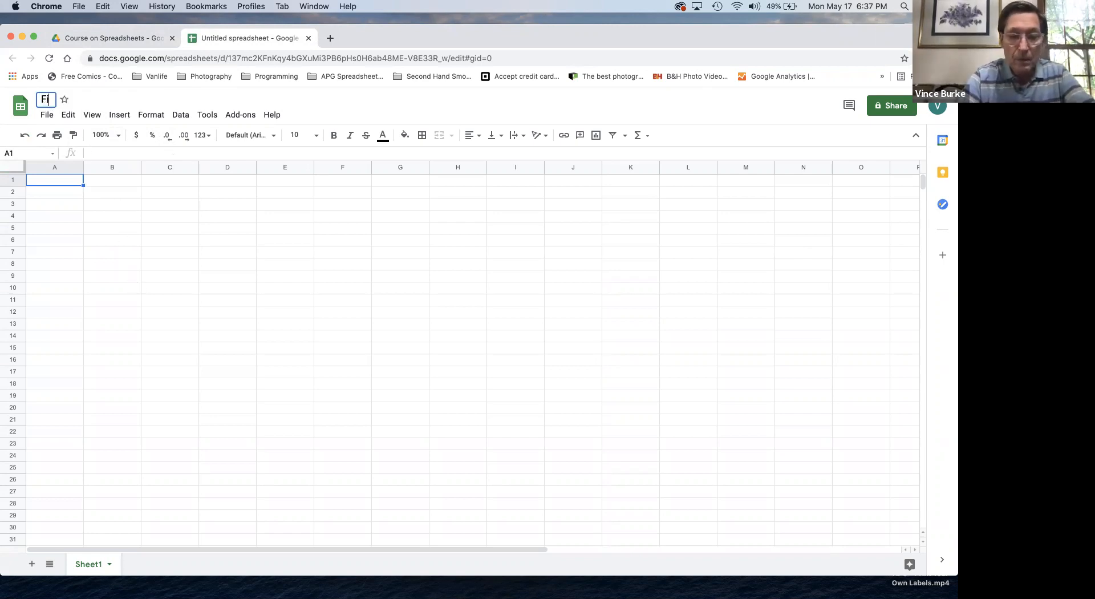
pyautogui.write('rst Spreadsheet')
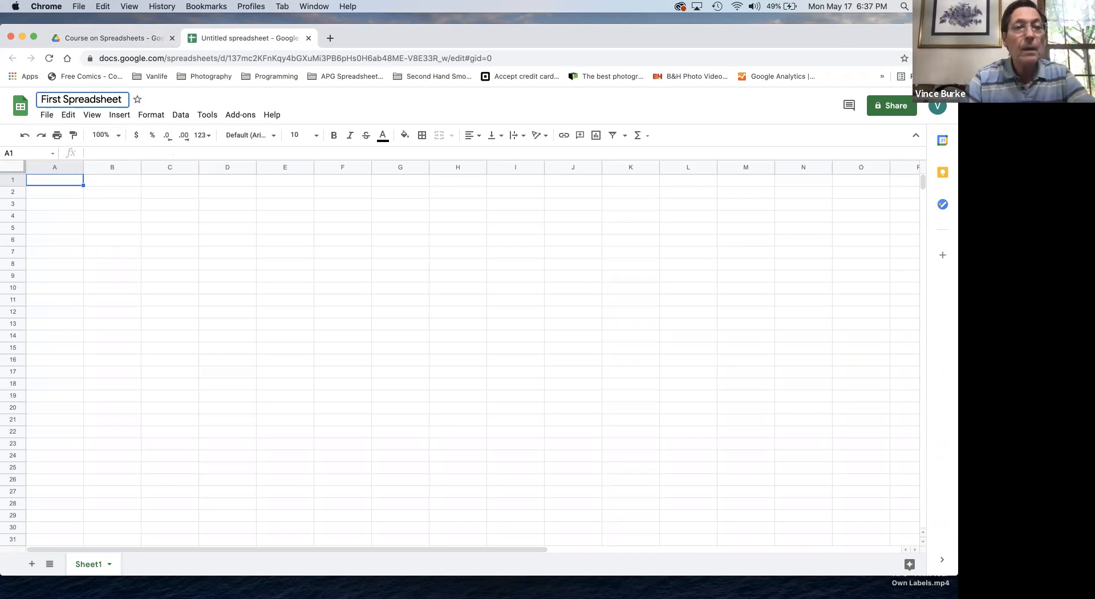
pyautogui.press('Return')
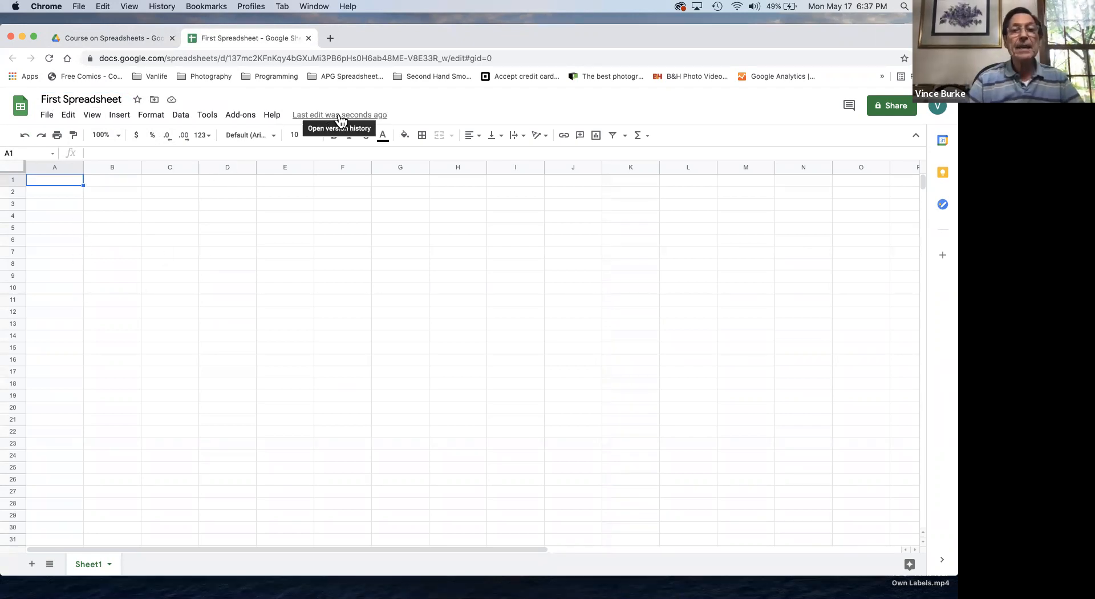
# Check for First Spreadsheet in the Drive folder, and review the file commands available in the spreadsheet.
pyautogui.click(98, 36)
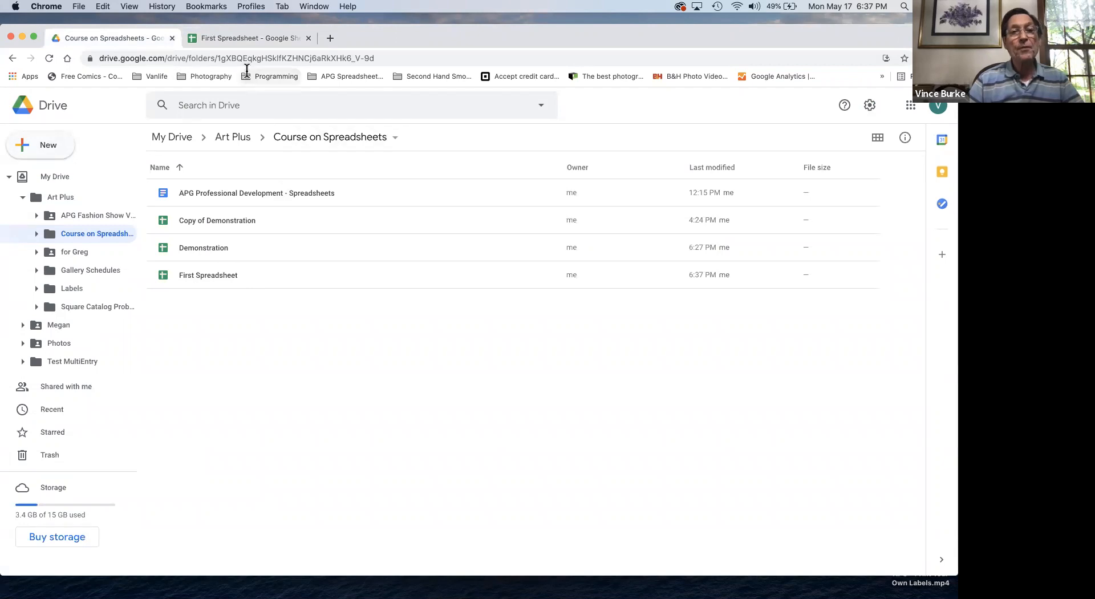
pyautogui.click(234, 39)
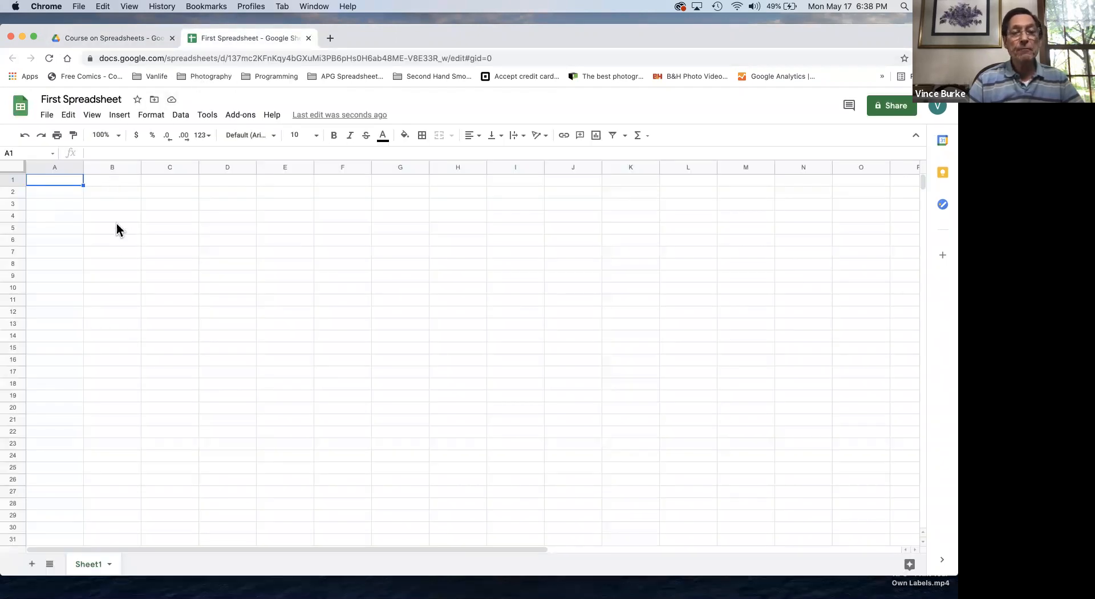
pyautogui.click(47, 116)
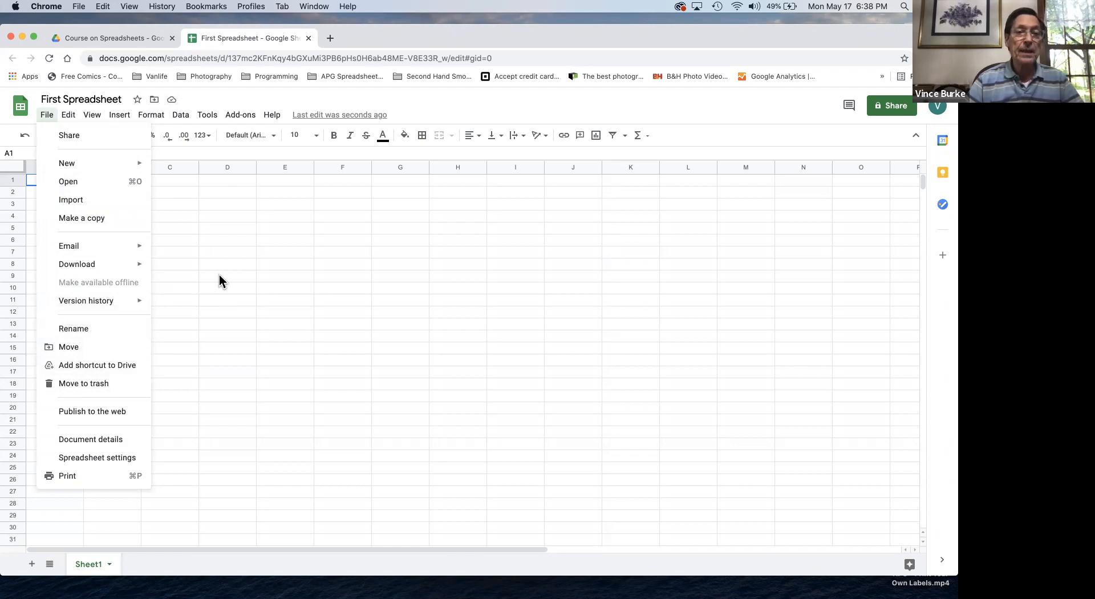
pyautogui.click(462, 109)
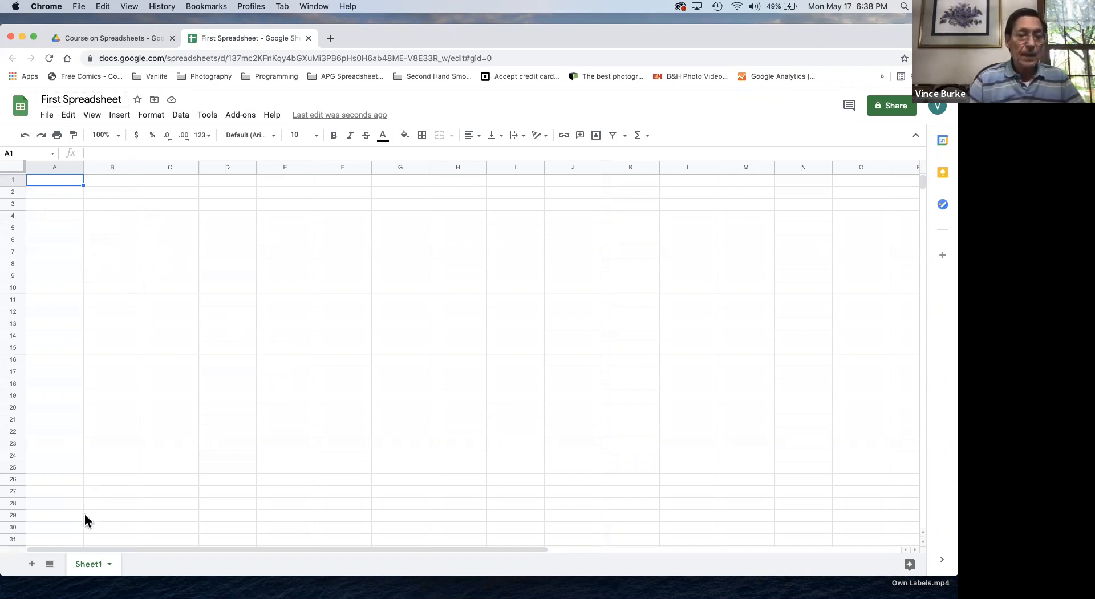
# Add a second sheet to the spreadsheet and return to Sheet1.
pyautogui.click(32, 564)
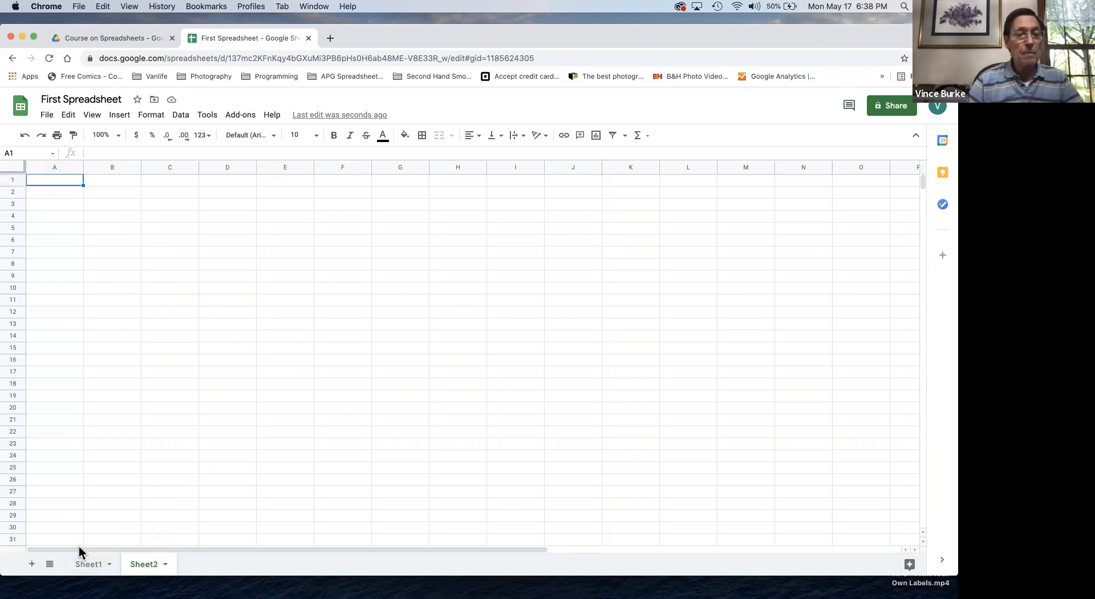
pyautogui.click(87, 564)
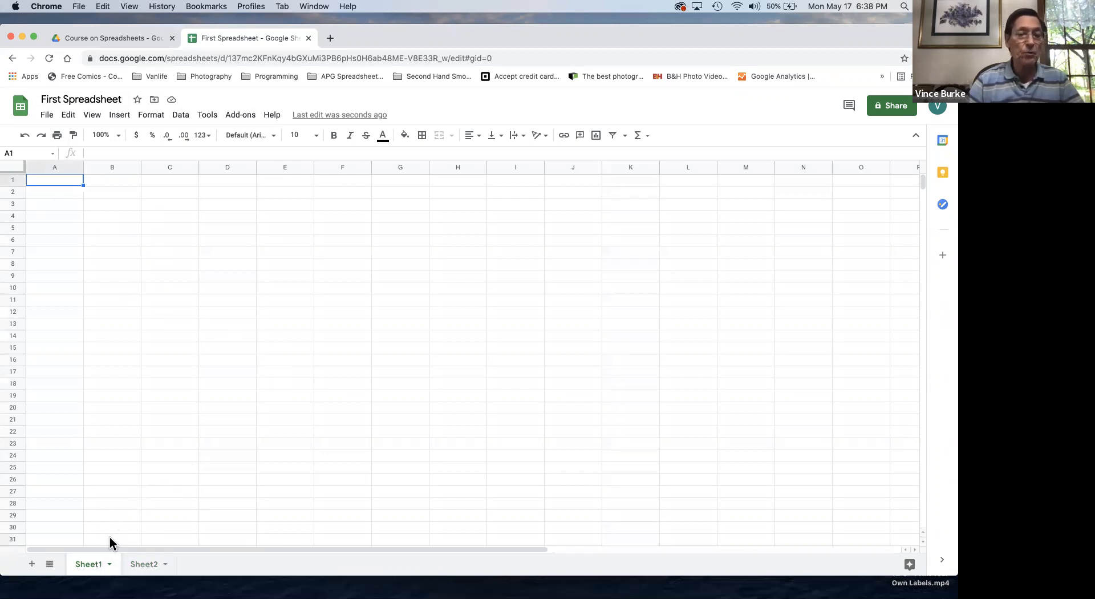
# Rename Sheet1 as "better name".
pyautogui.rightClick(85, 564)
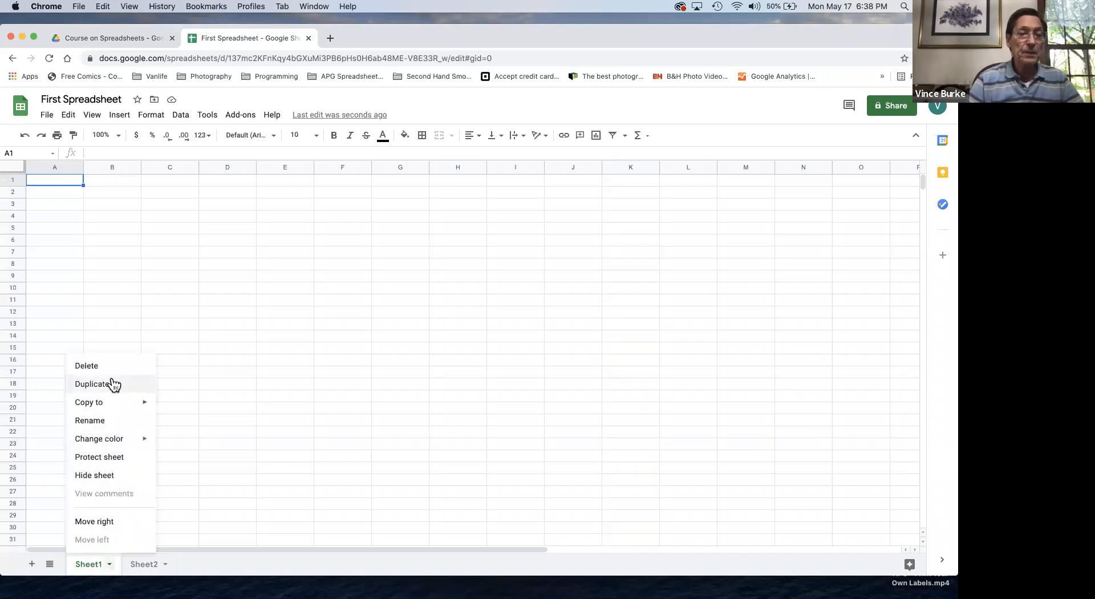
pyautogui.click(213, 479)
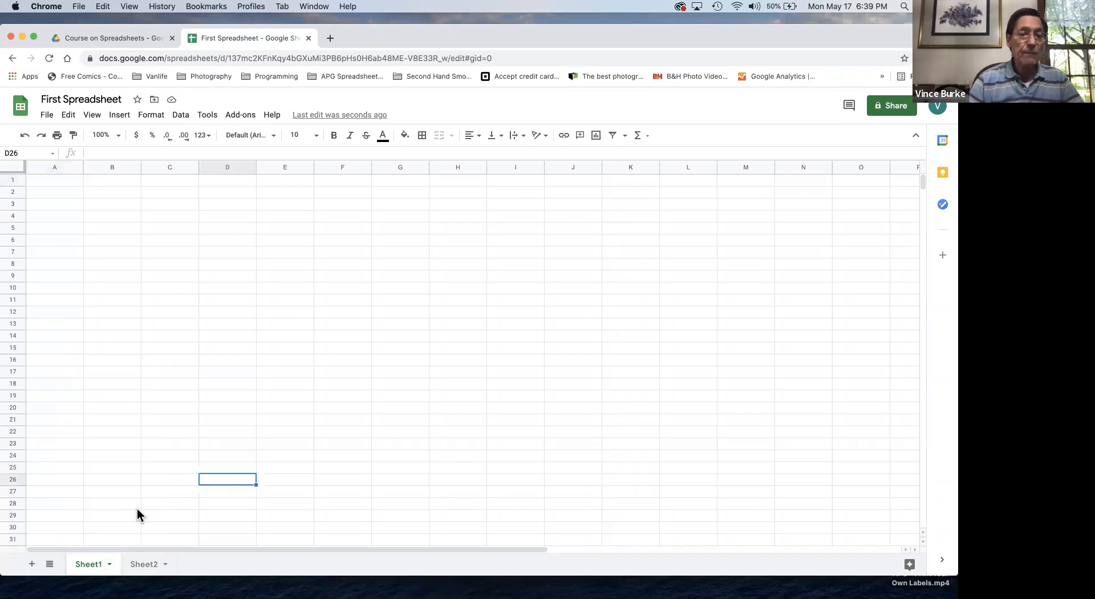
pyautogui.click(109, 565)
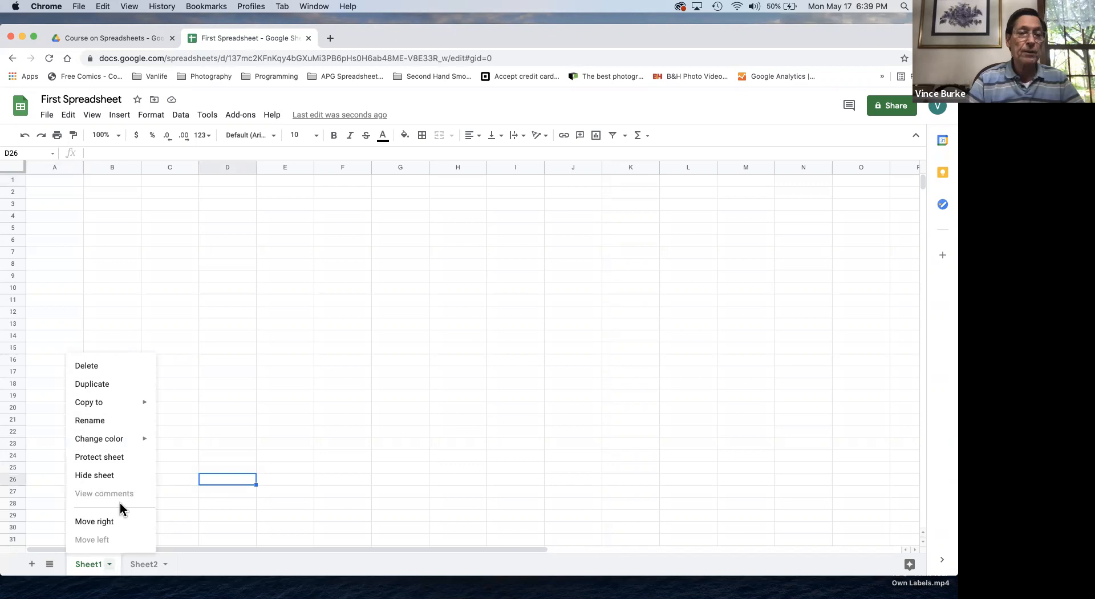
pyautogui.click(104, 423)
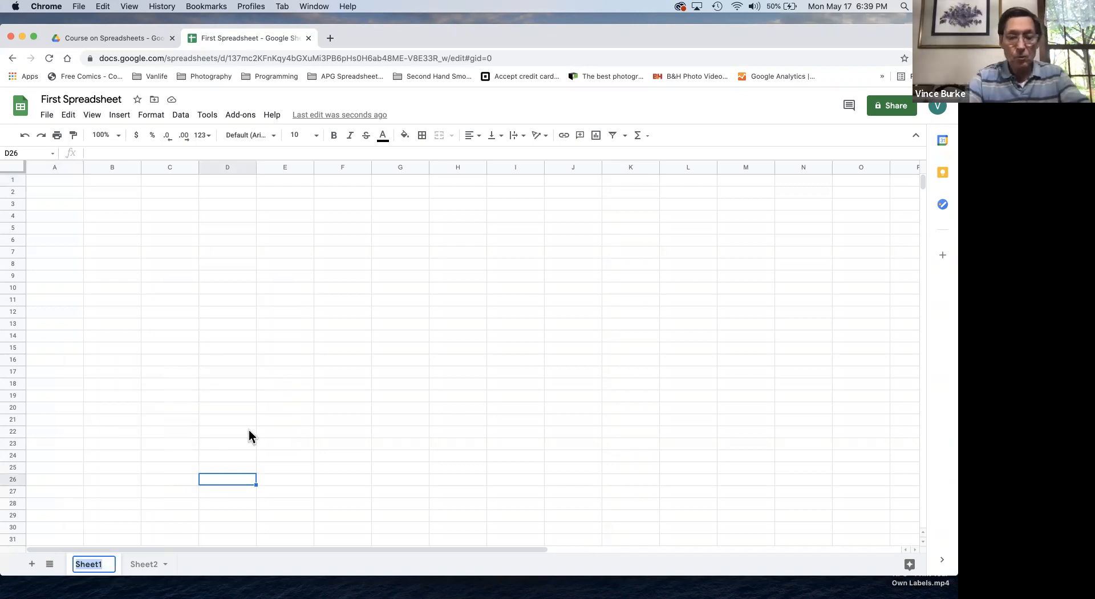
pyautogui.write('better')
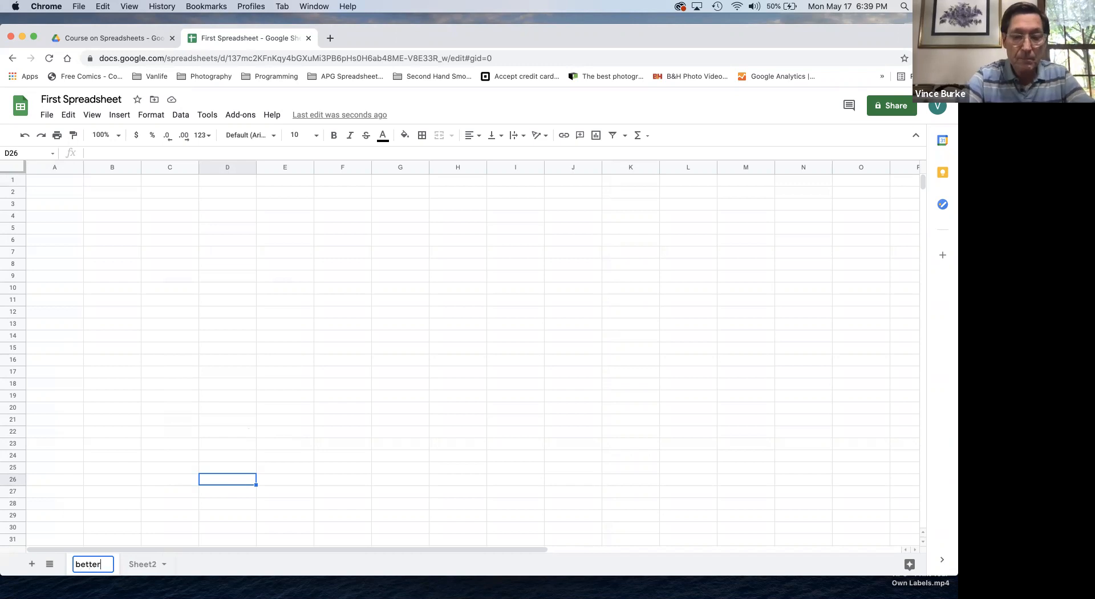
pyautogui.write(' name')
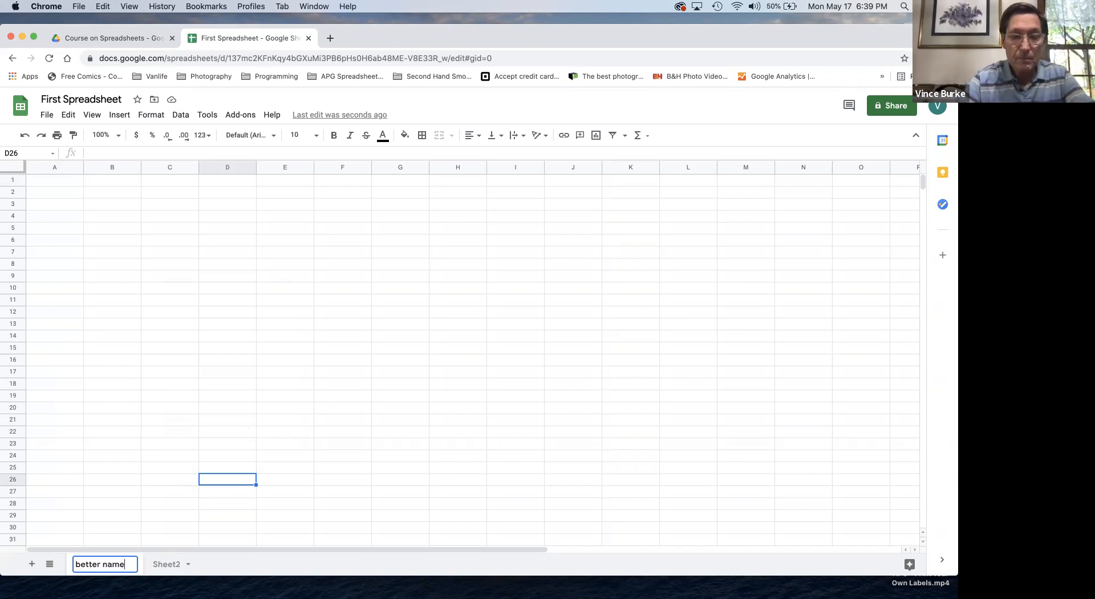
pyautogui.press('Return')
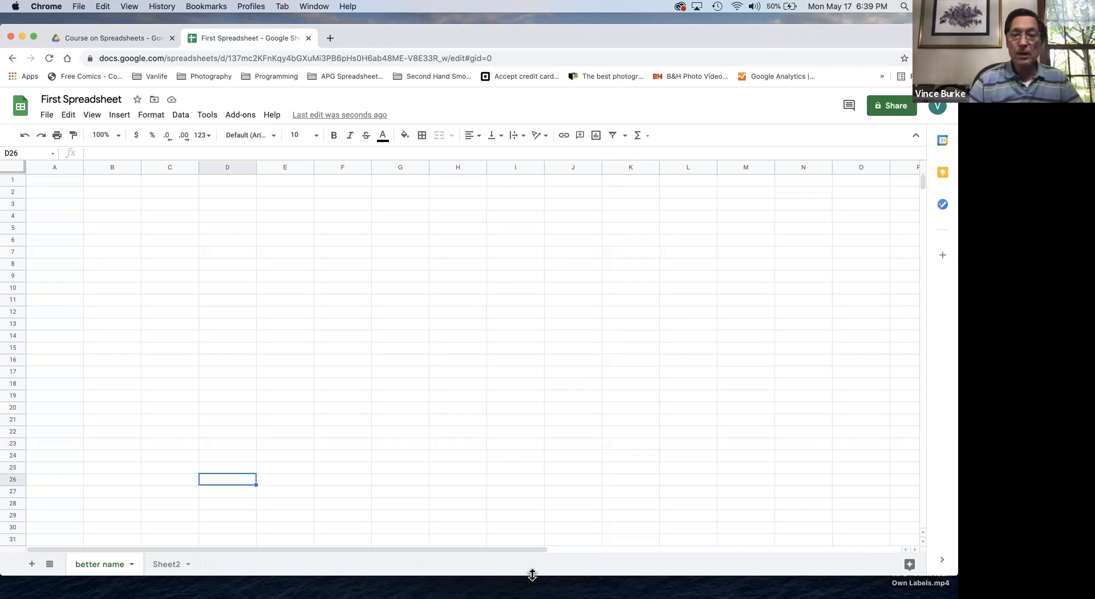
# Switch to Sheet2 through the list of all sheets, and return to the "better name" sheet the same way.
pyautogui.click(50, 566)
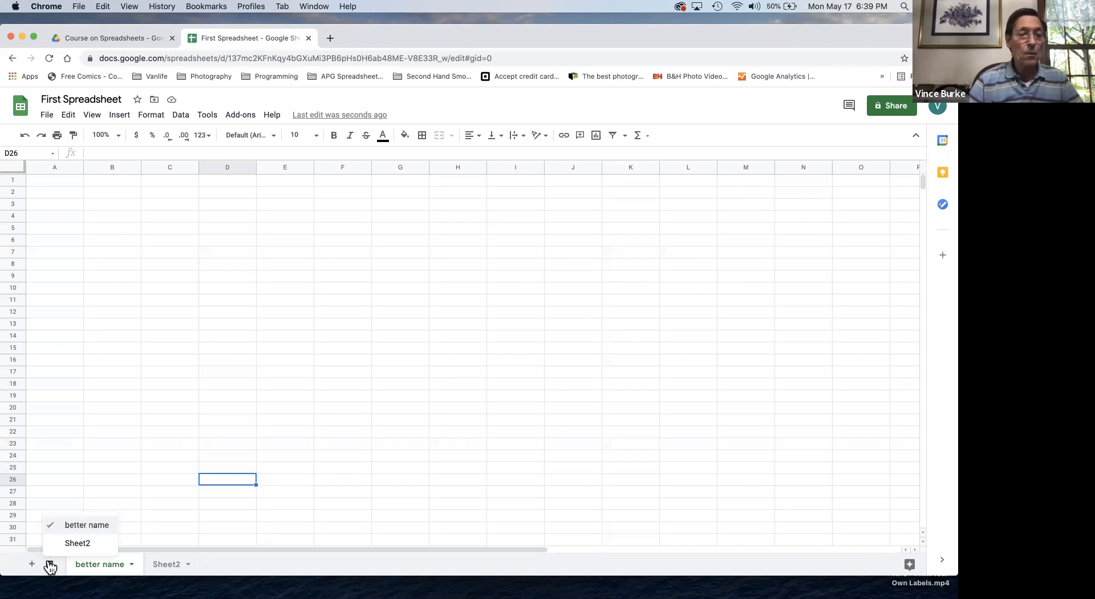
pyautogui.click(78, 541)
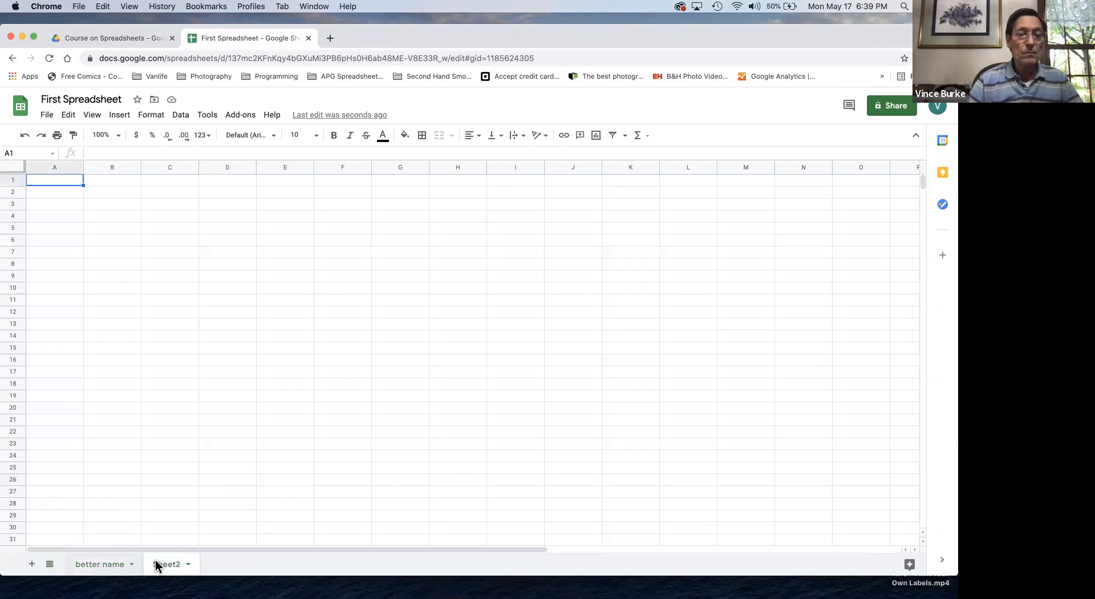
pyautogui.click(50, 564)
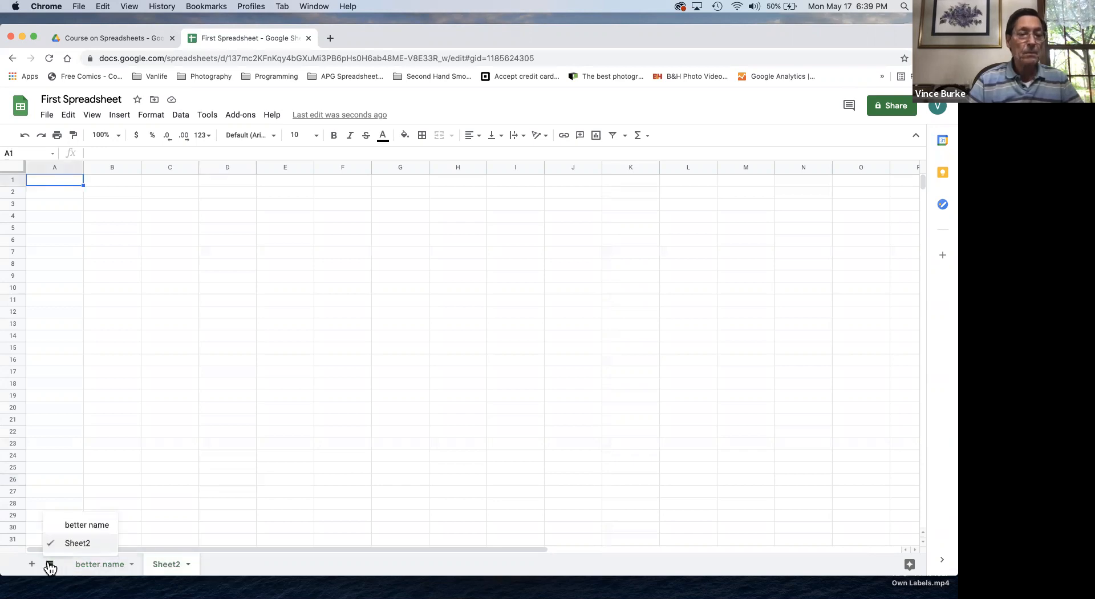
pyautogui.click(74, 524)
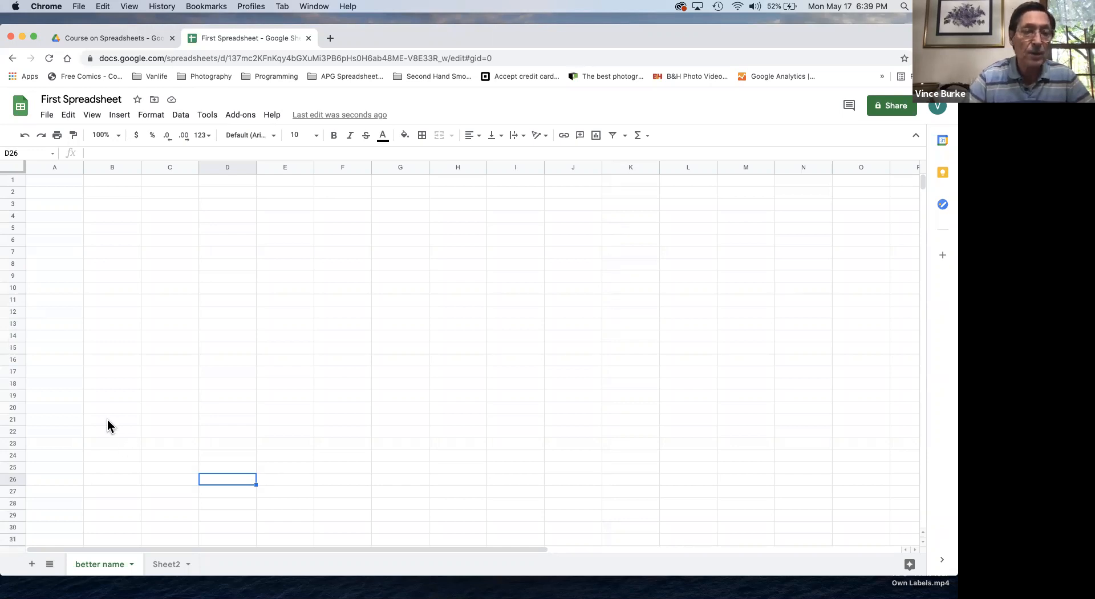
# Insert one column to the left of column Z on the "better name" sheet.
pyautogui.scroll(-10, 108, 421)
pyautogui.scroll(1, 108, 420)
pyautogui.scroll(9, 107, 420)
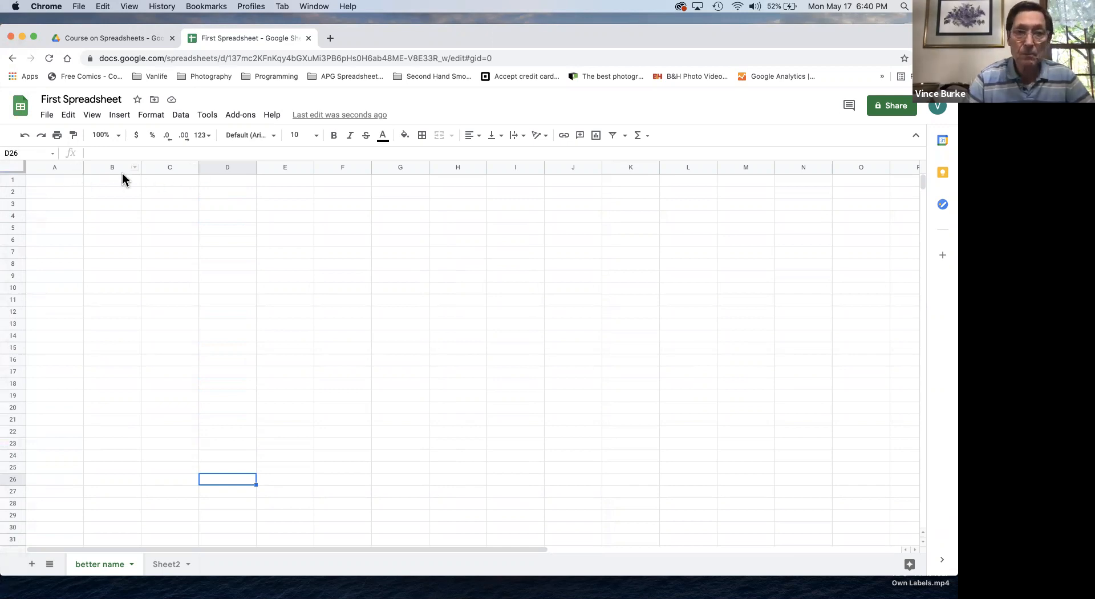
pyautogui.hscroll(10, 466, 283)
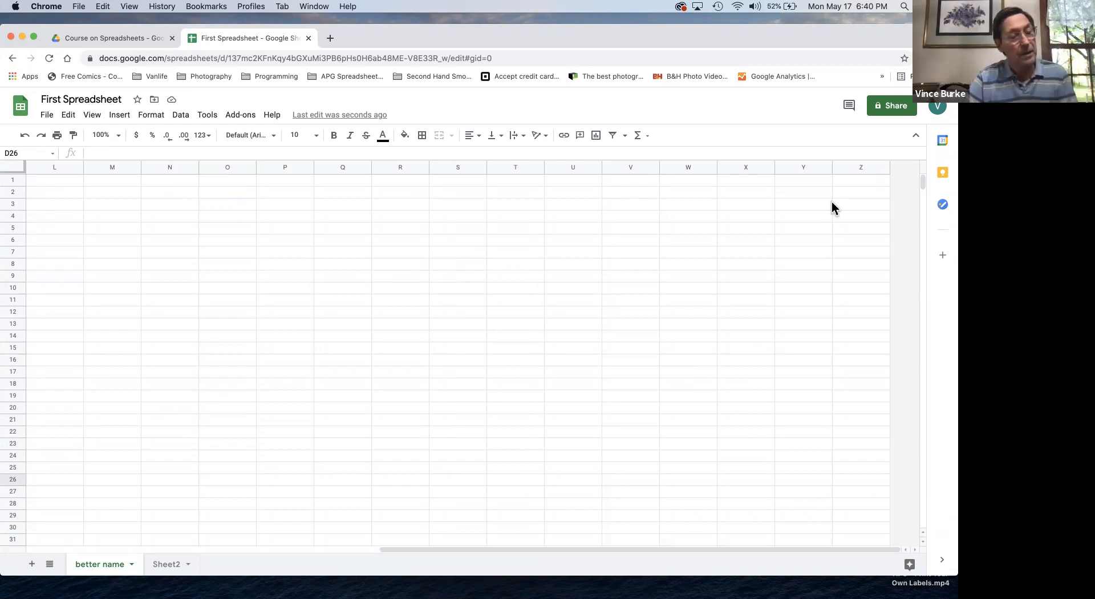
pyautogui.rightClick(841, 167)
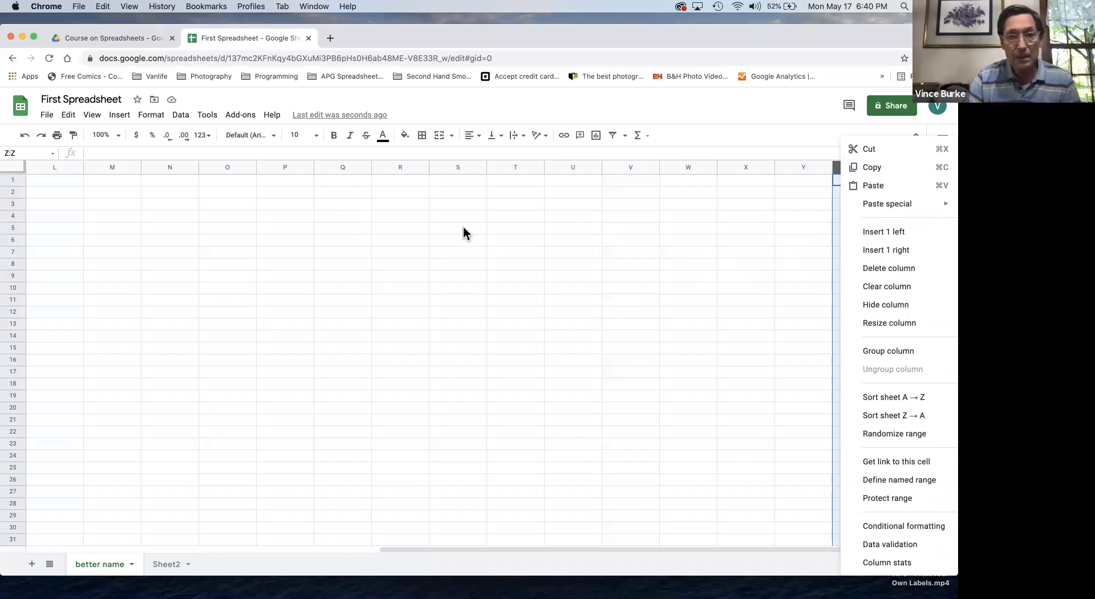
pyautogui.click(874, 231)
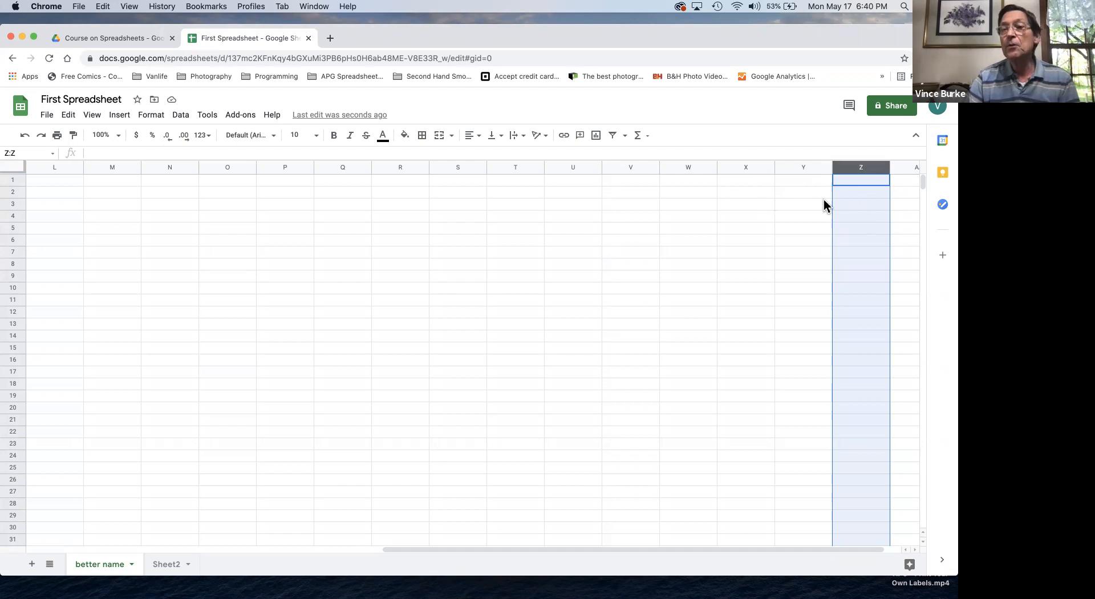
pyautogui.hscroll(1, 788, 213)
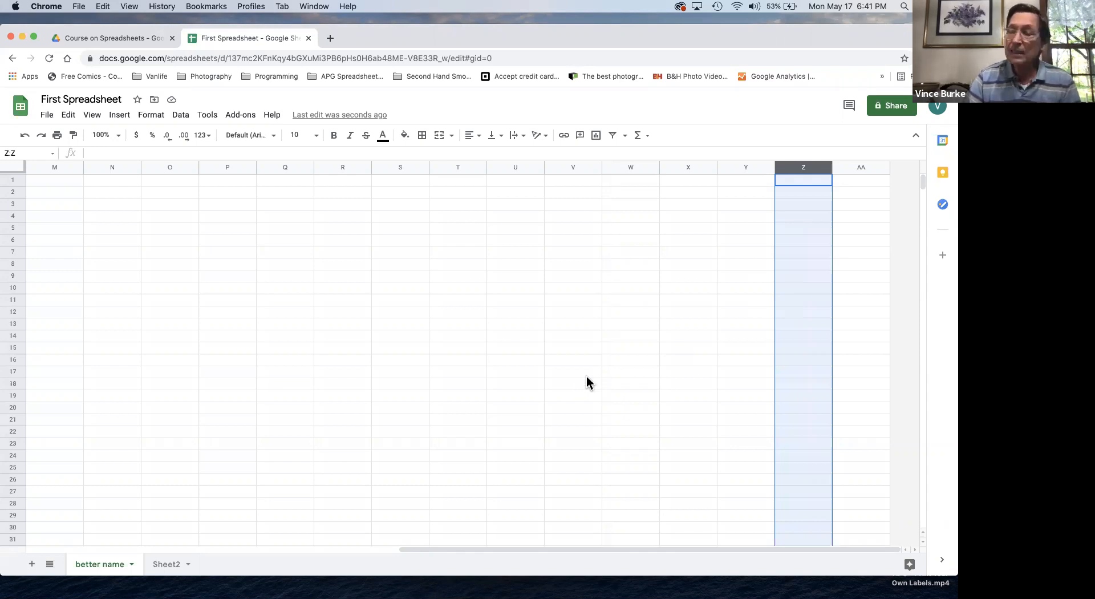
# Enter the number 3 in cell A3 and the text "tyext" in cell A4.
pyautogui.hscroll(-10, 635, 361)
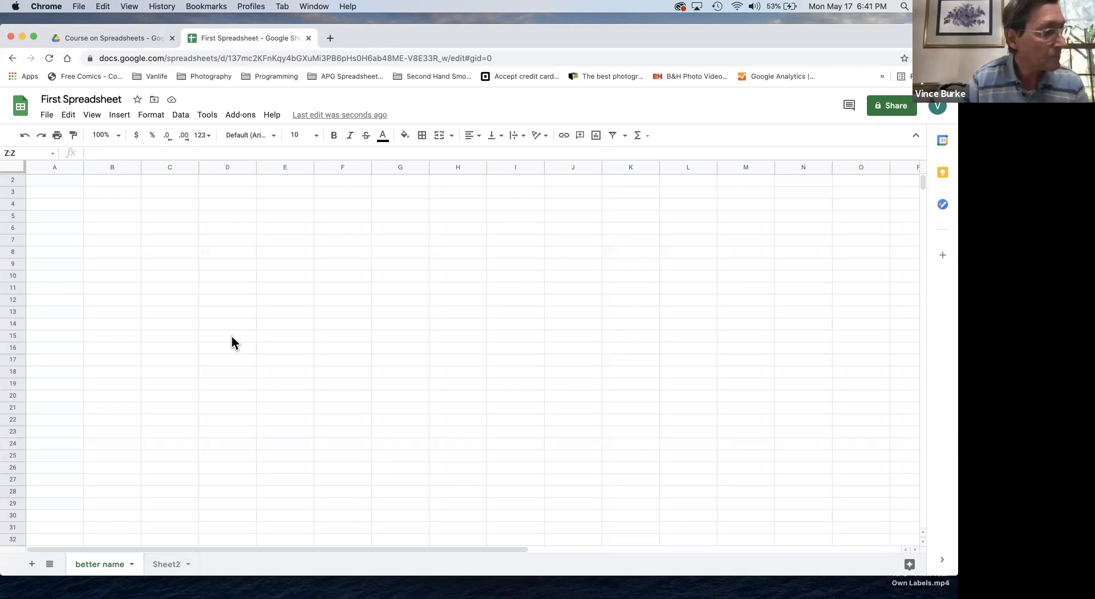
pyautogui.click(60, 192)
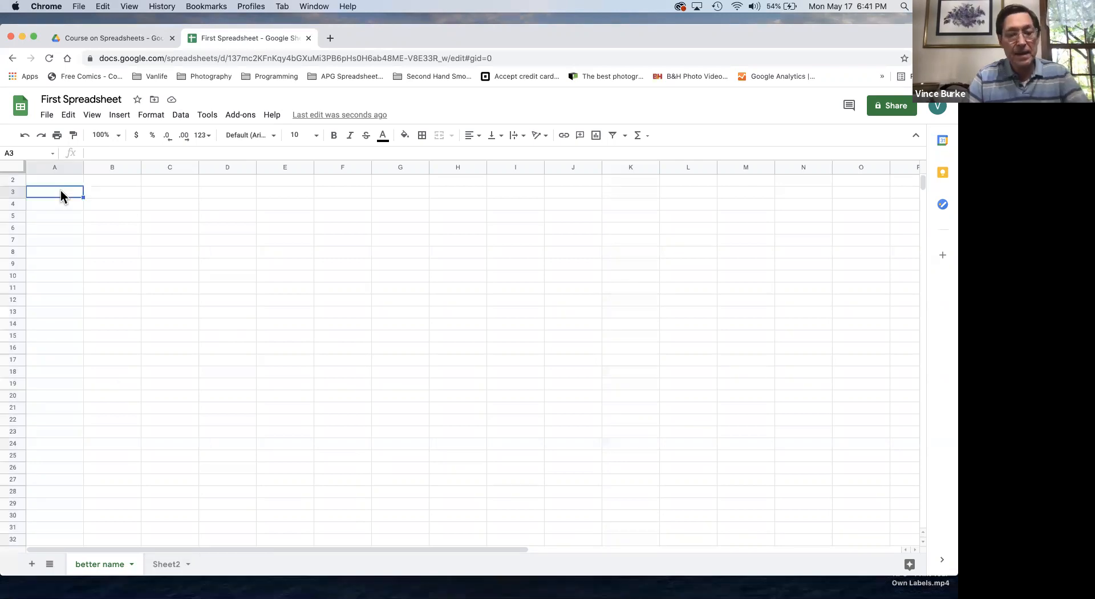
pyautogui.write('3')
pyautogui.press('Return')
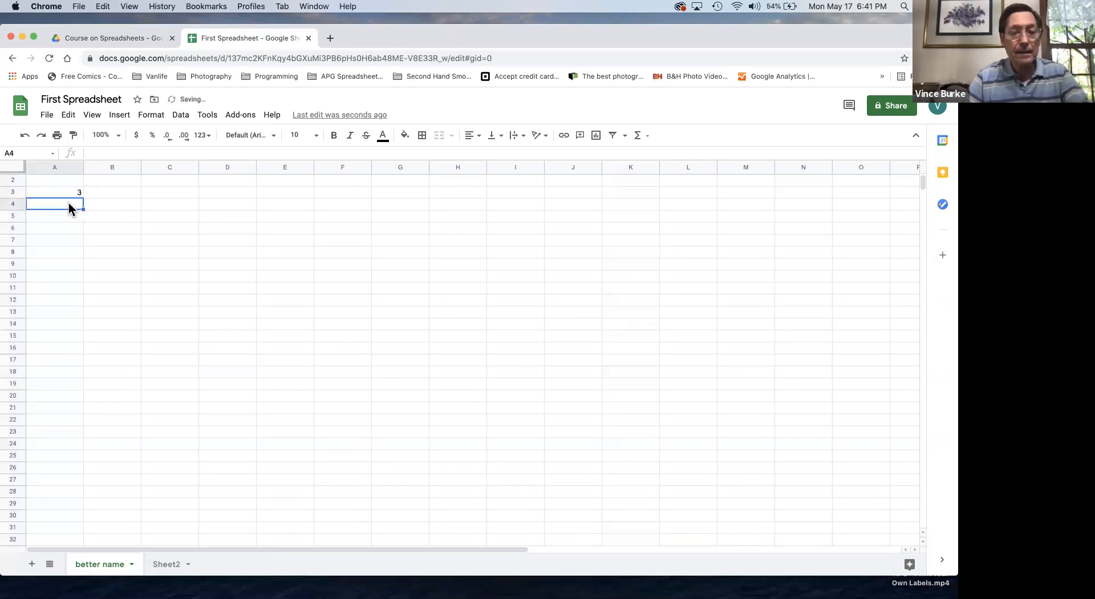
pyautogui.write('tyext')
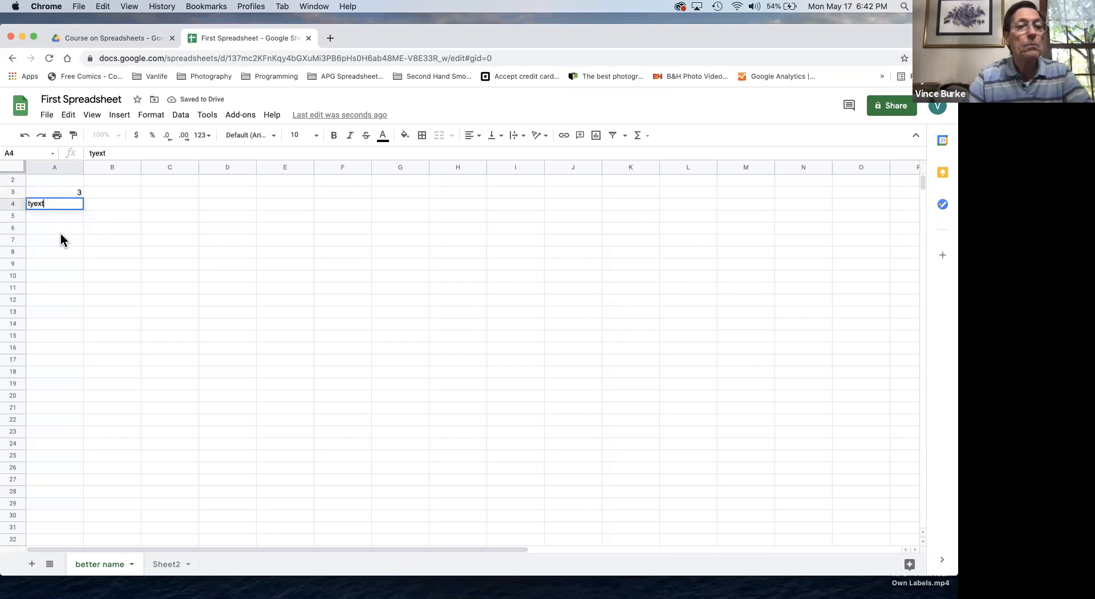
pyautogui.click(54, 216)
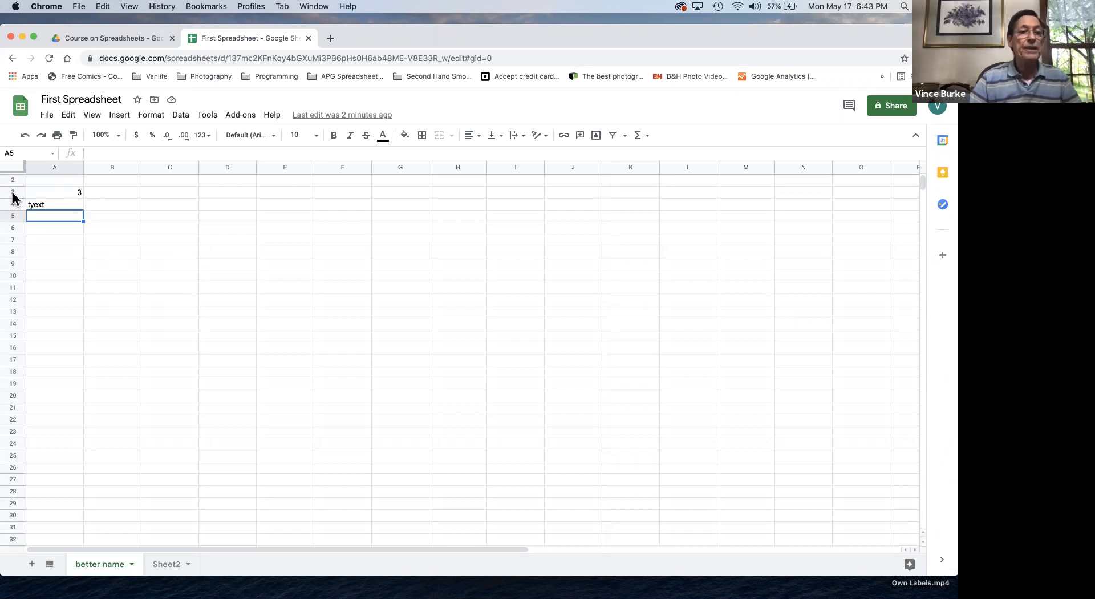
# Examine how the name box identifies different selected cells by column and row, and look at its list of named ranges.
pyautogui.scroll(1, 81, 269)
pyautogui.hscroll(1, 81, 268)
pyautogui.hscroll(-1, 81, 265)
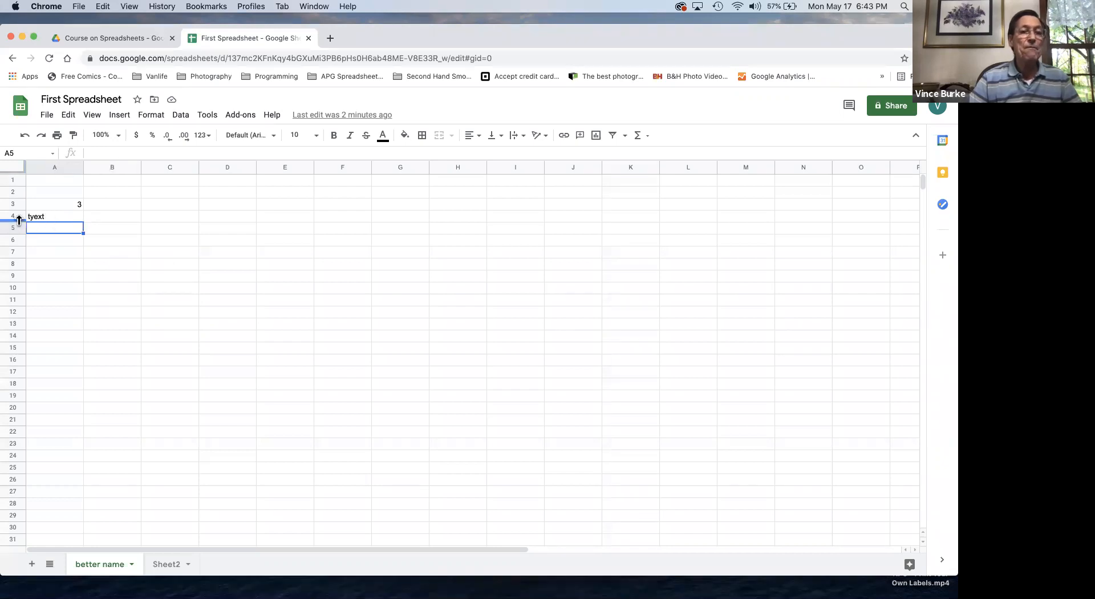
pyautogui.click(232, 264)
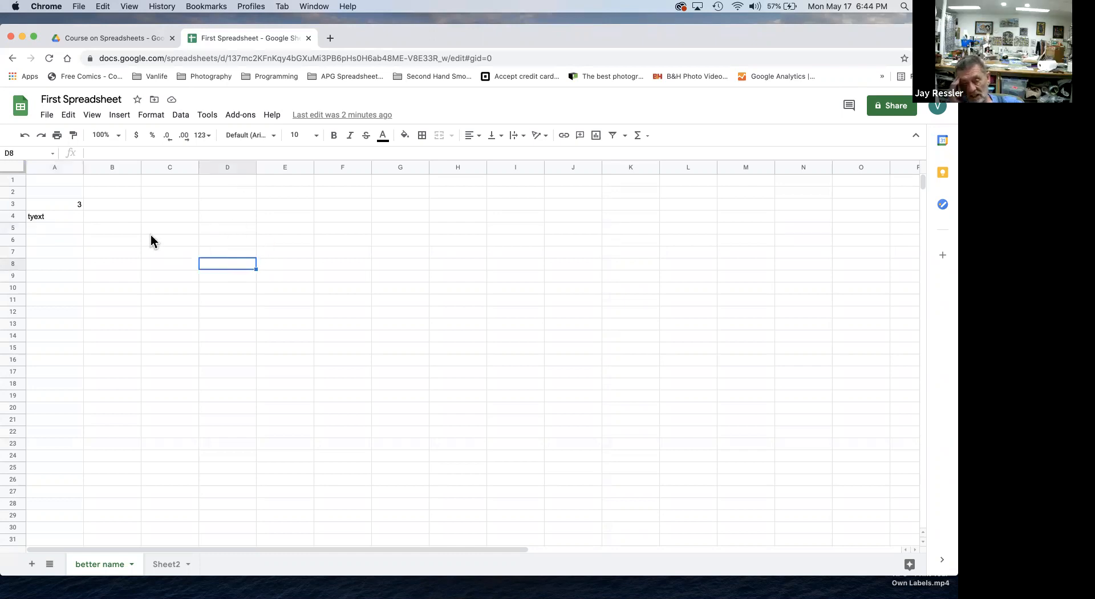
pyautogui.click(59, 204)
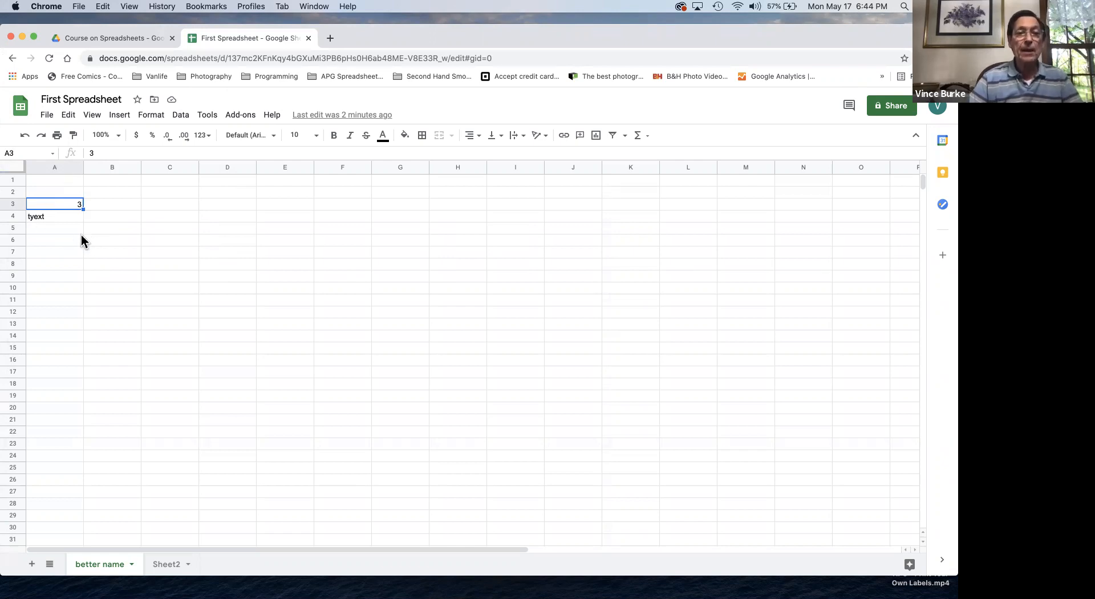
pyautogui.click(292, 372)
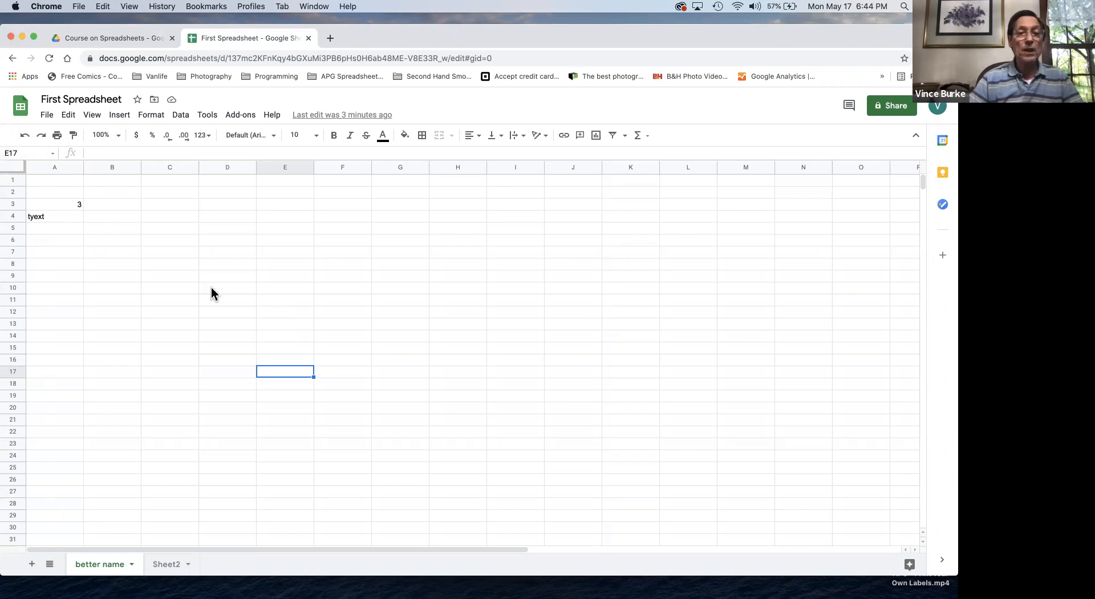
pyautogui.click(173, 274)
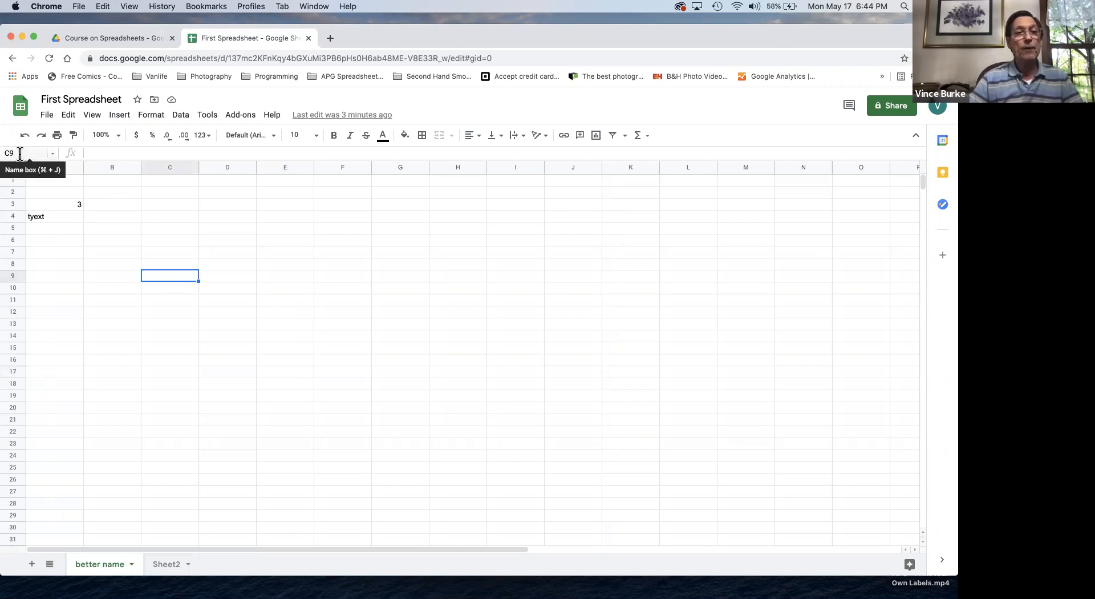
pyautogui.click(53, 153)
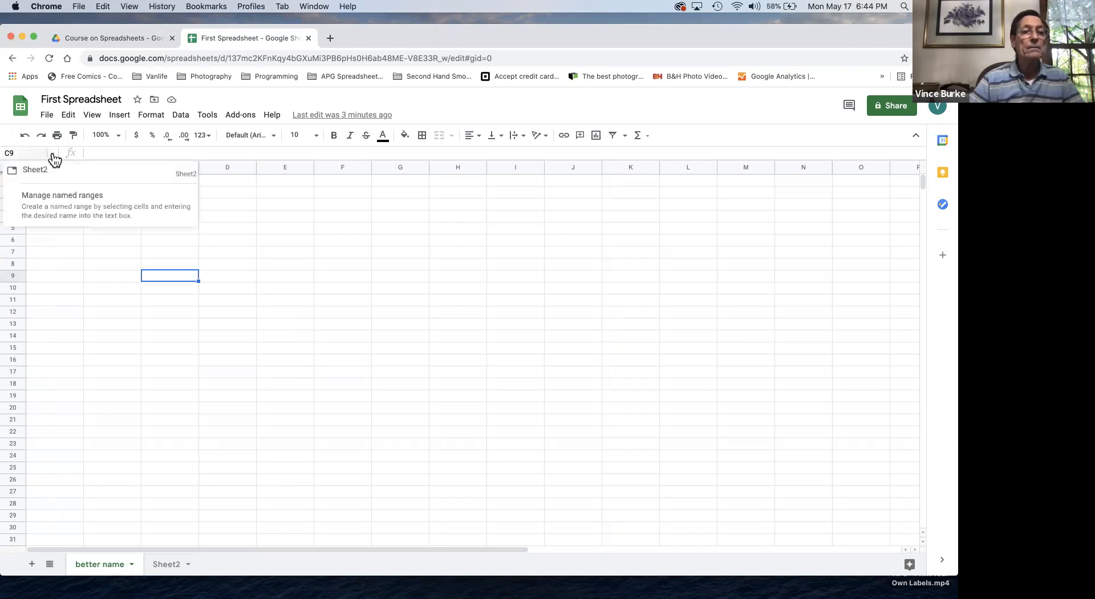
pyautogui.click(53, 154)
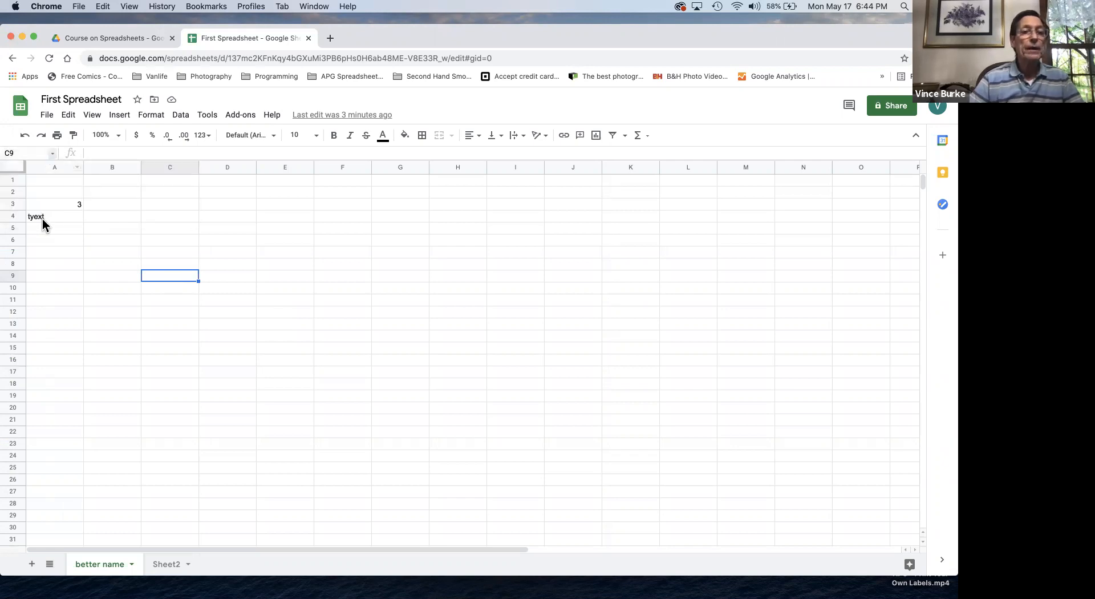
pyautogui.click(68, 268)
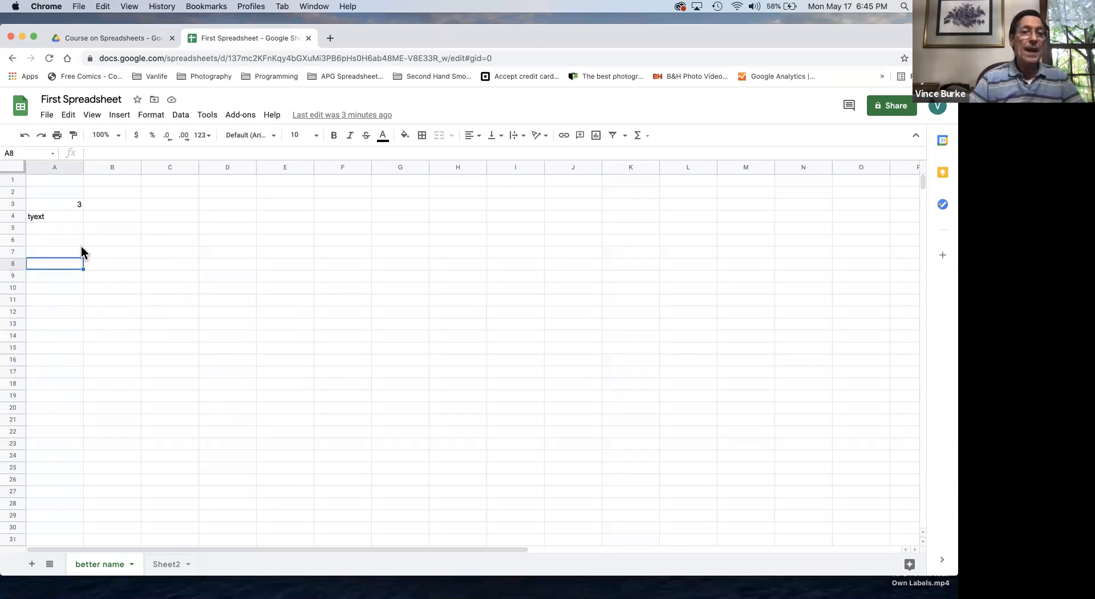
pyautogui.click(174, 264)
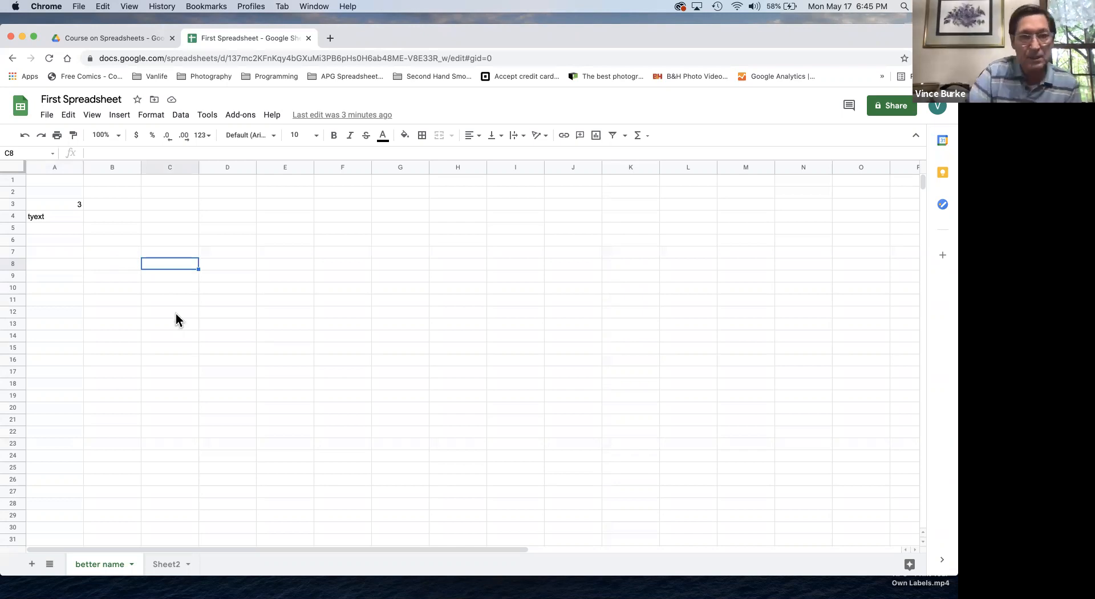
# Clear the contents of cells A3 and A4.
pyautogui.moveTo(49, 200); pyautogui.dragTo(49, 215)
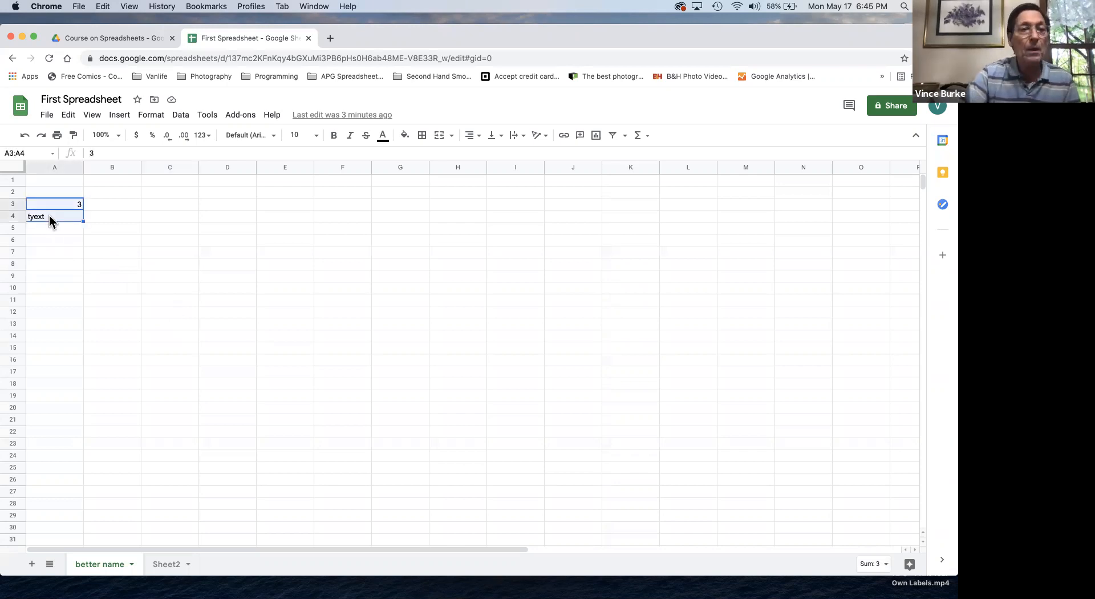
pyautogui.press('Delete')
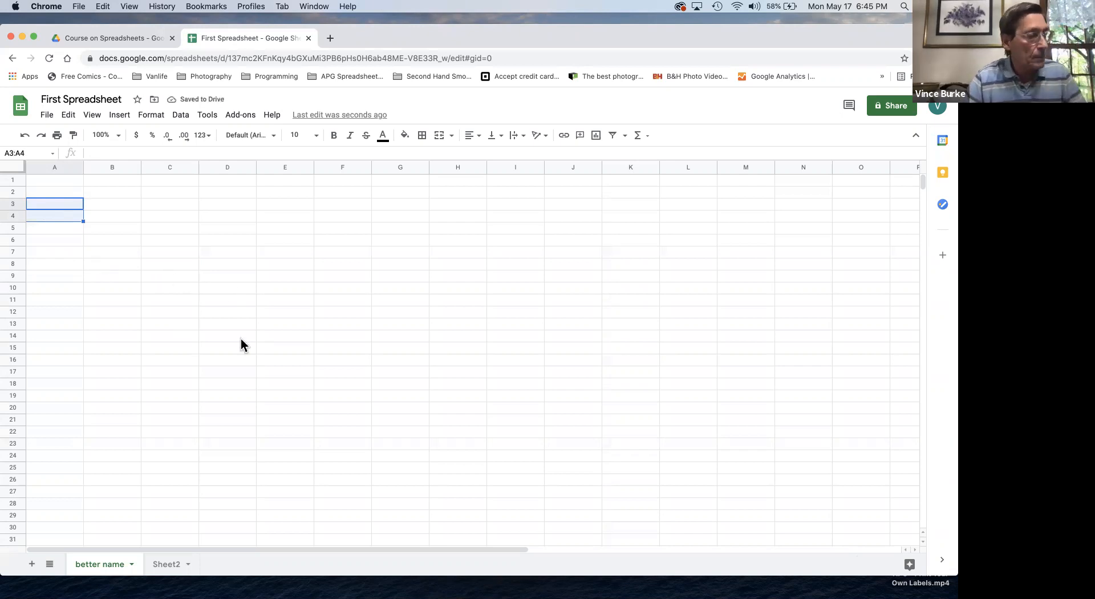
pyautogui.click(171, 261)
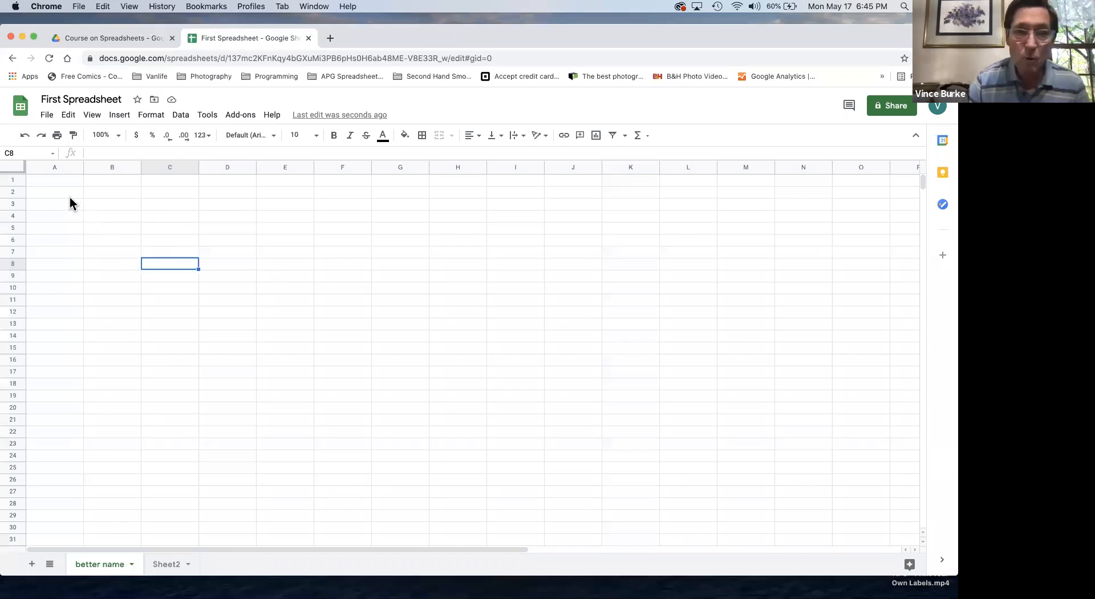
# Enter the numbers 1, 2, 3, 4 and 5 in cells A1 to A5.
pyautogui.click(54, 181)
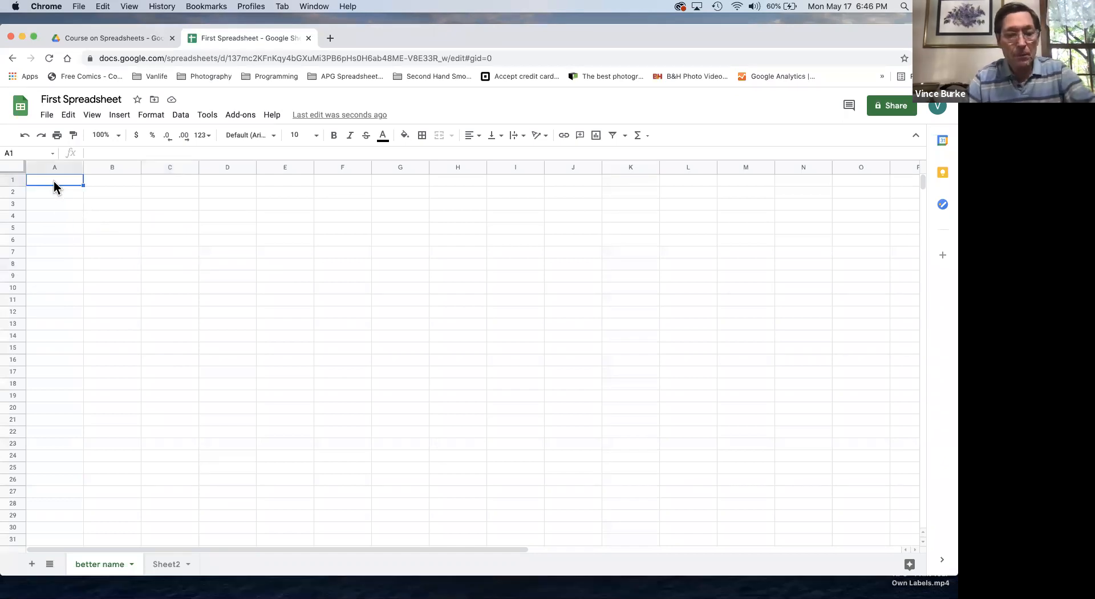
pyautogui.write('1')
pyautogui.press('Return')
pyautogui.write('2')
pyautogui.press('Return')
pyautogui.write('3')
pyautogui.press('Return')
pyautogui.write('4')
pyautogui.press('Return')
pyautogui.write('5')
pyautogui.press('Return')
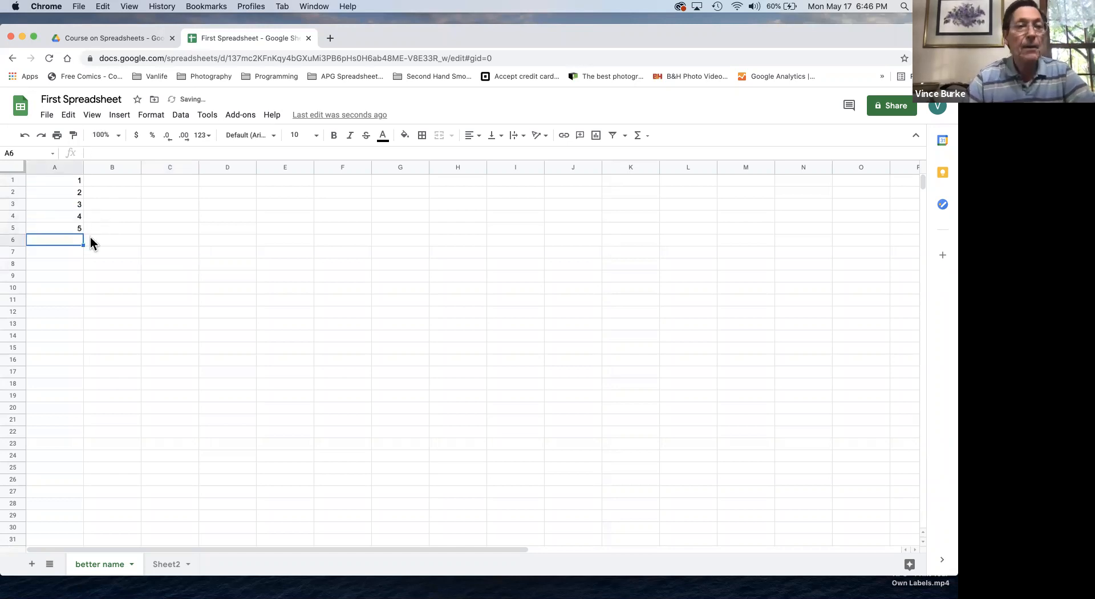
# Enter the formula =A1 in cell B1 without accepting the suggested autofill, and compare the underlying contents of A1 and B1.
pyautogui.click(121, 181)
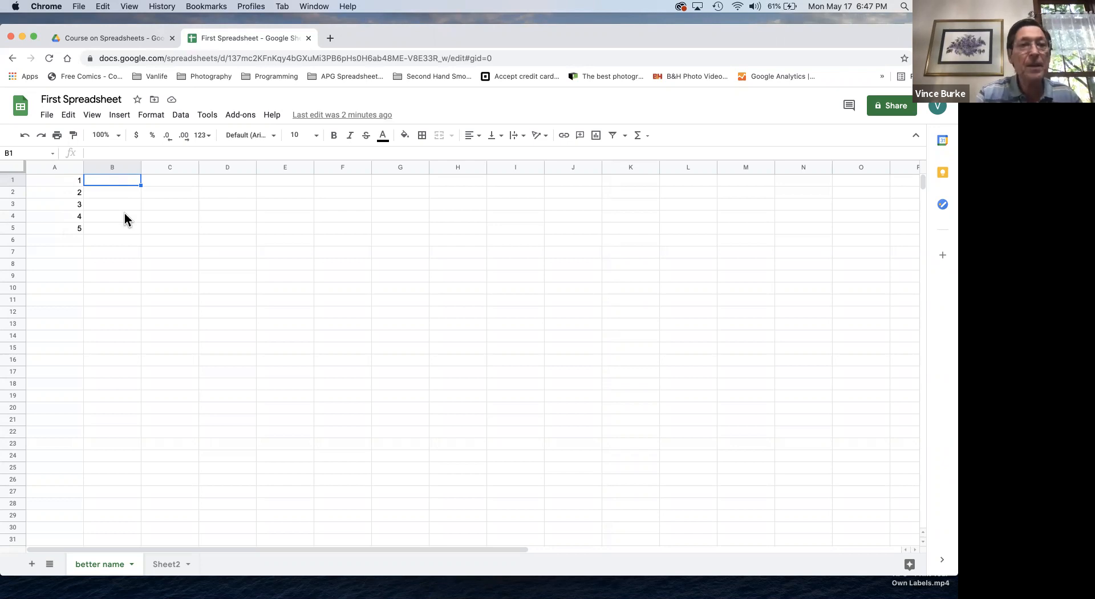
pyautogui.write('=')
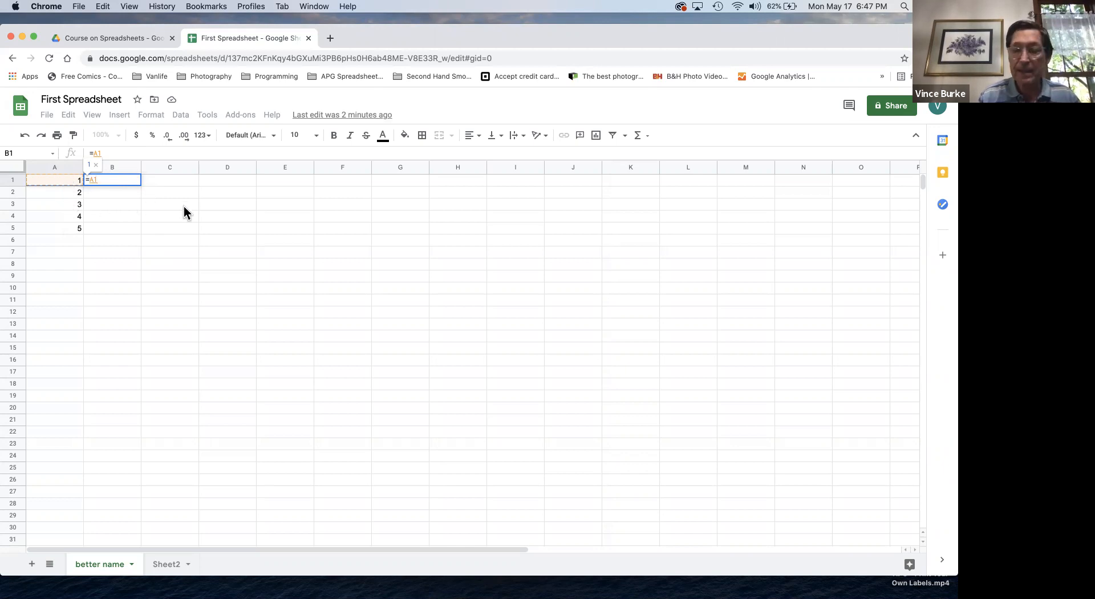
pyautogui.press('Return')
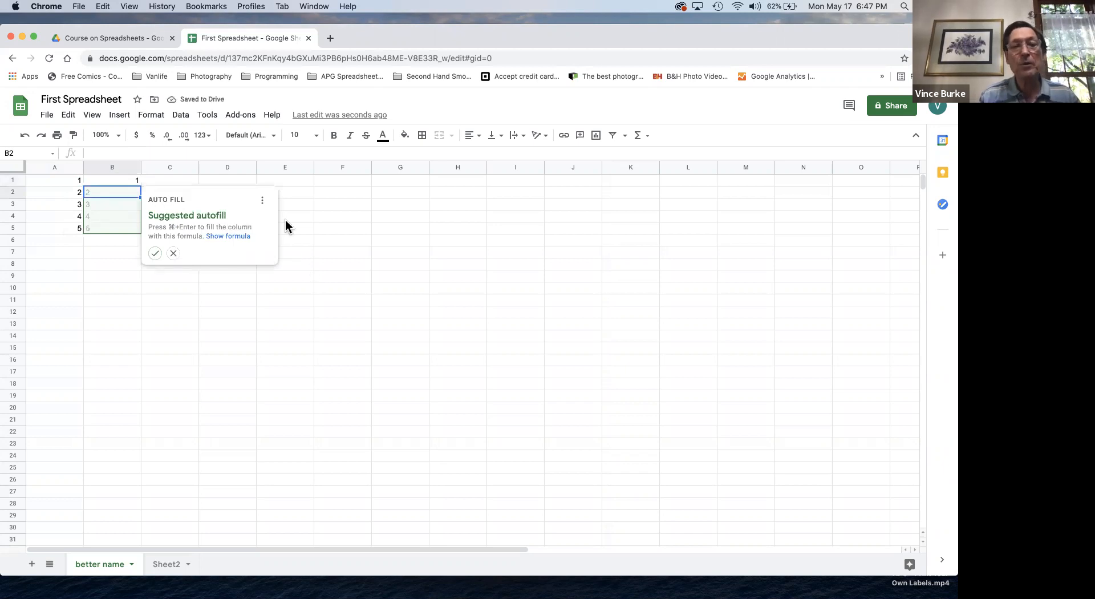
pyautogui.click(336, 228)
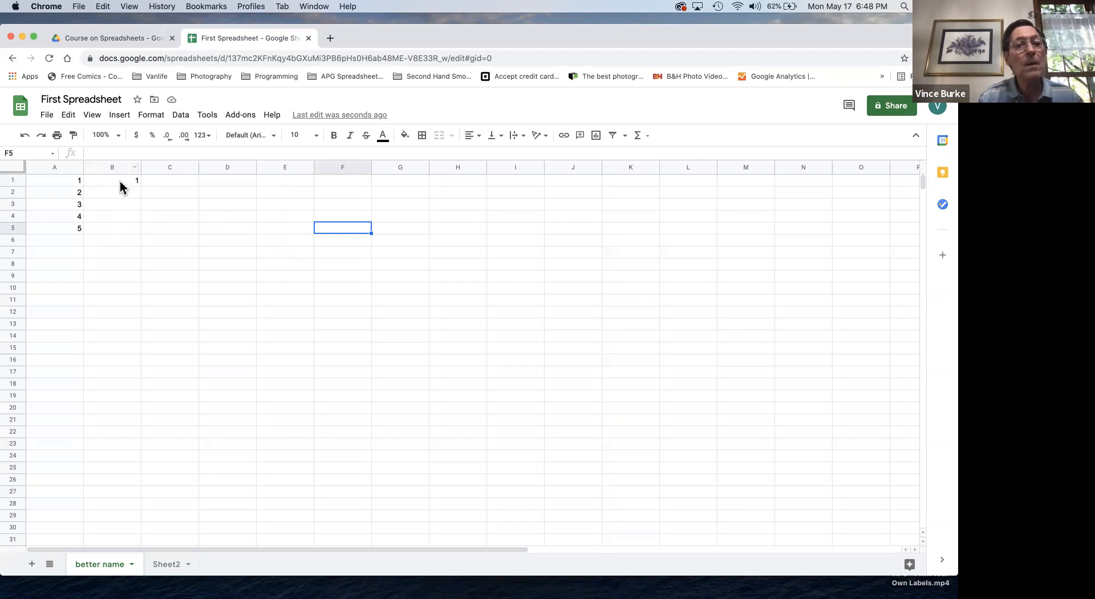
pyautogui.click(61, 179)
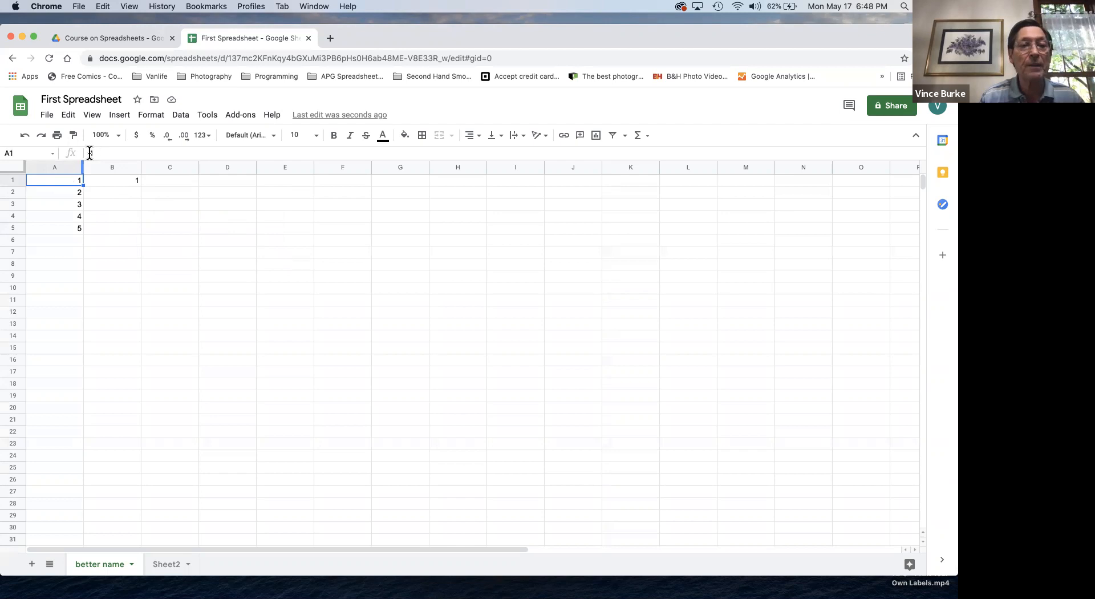
pyautogui.click(110, 178)
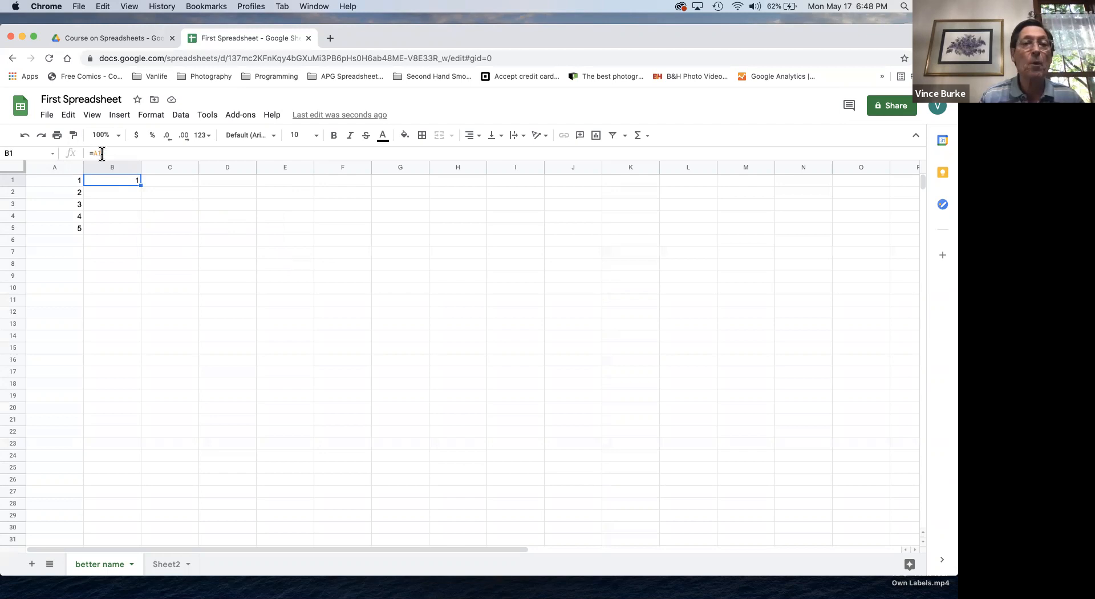
# Test the cell reference in B1 by setting A1 to 29, and return A1 to 1.
pyautogui.click(62, 183)
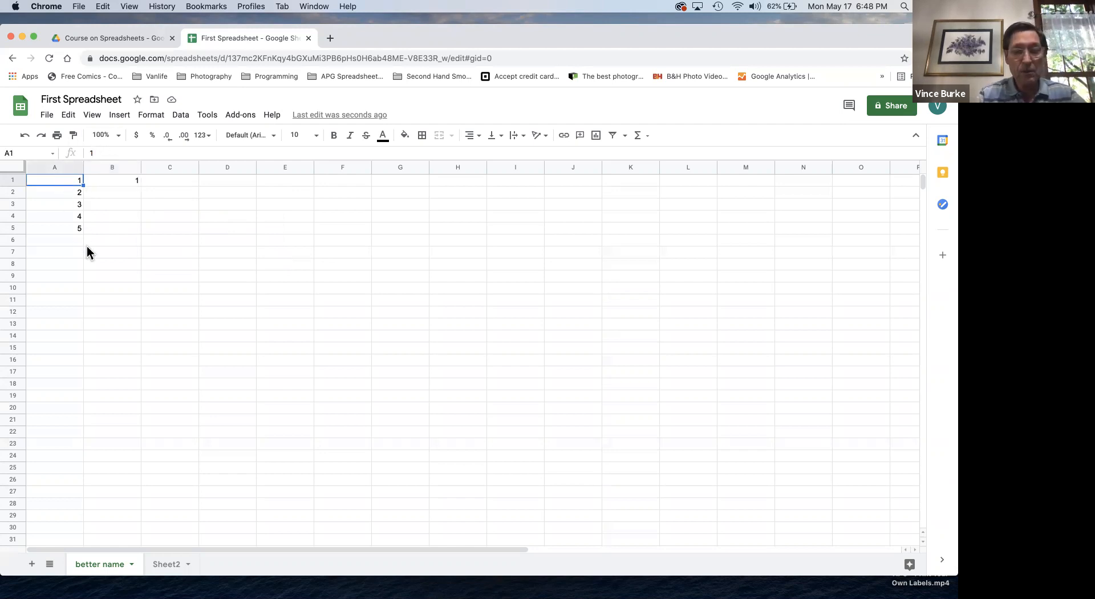
pyautogui.write('29')
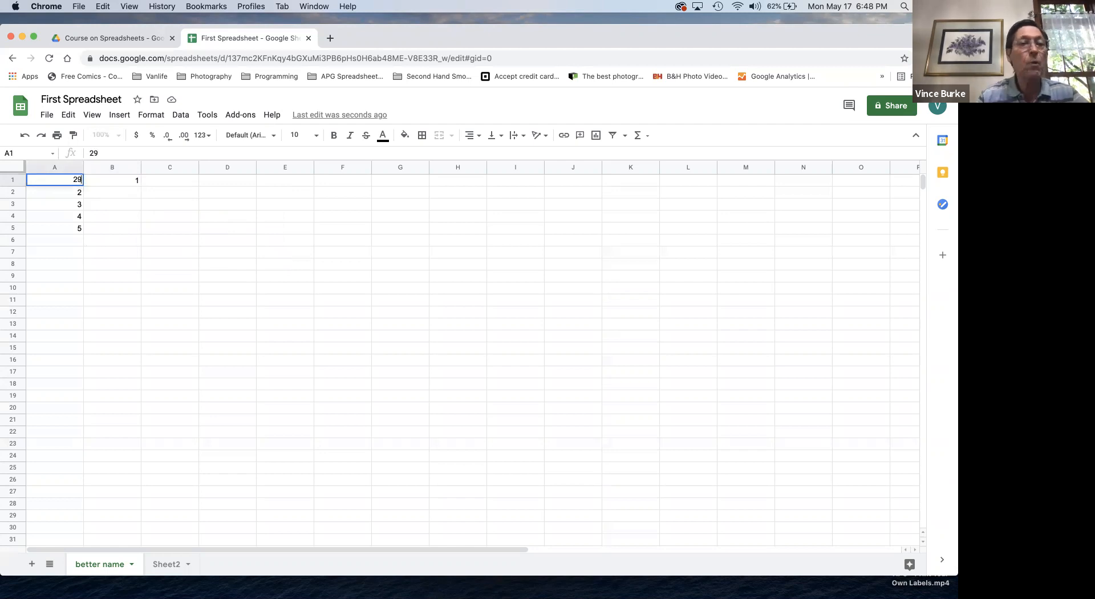
pyautogui.press('Return')
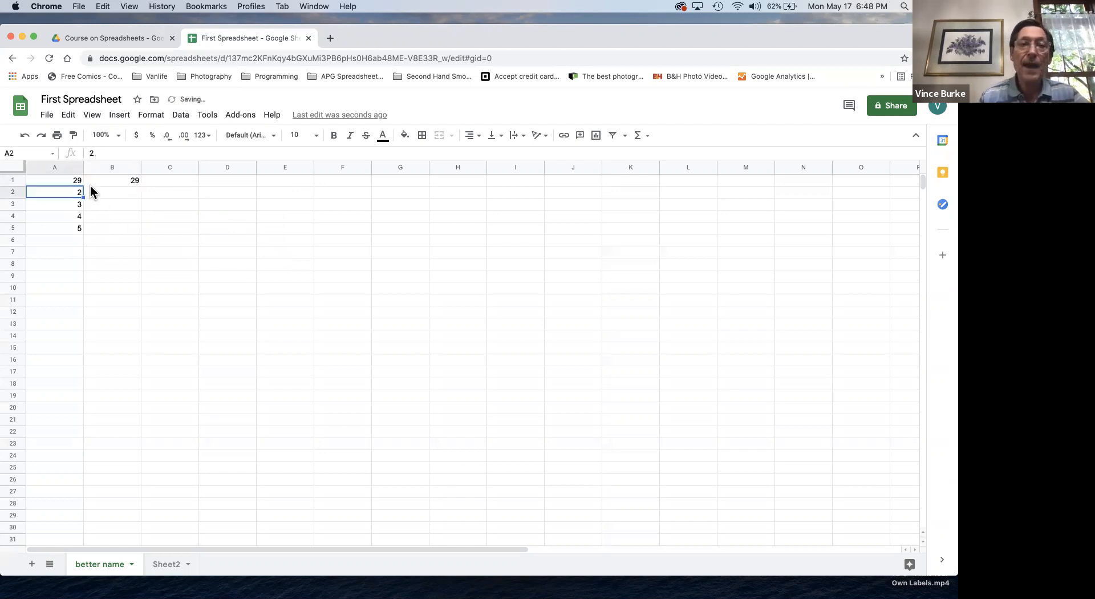
pyautogui.click(59, 177)
pyautogui.write('1')
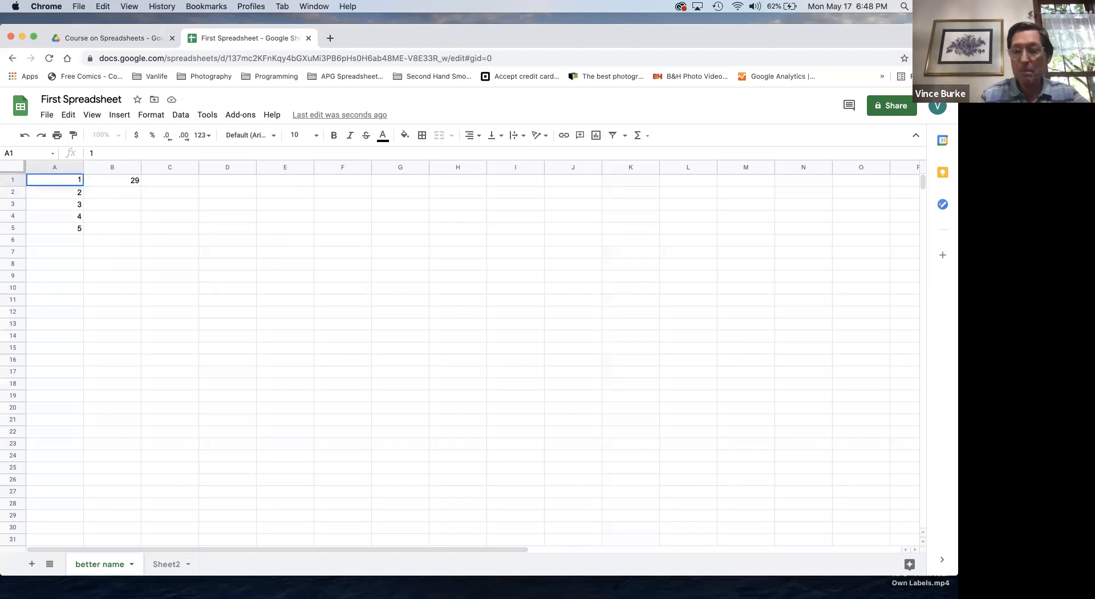
pyautogui.press('Return')
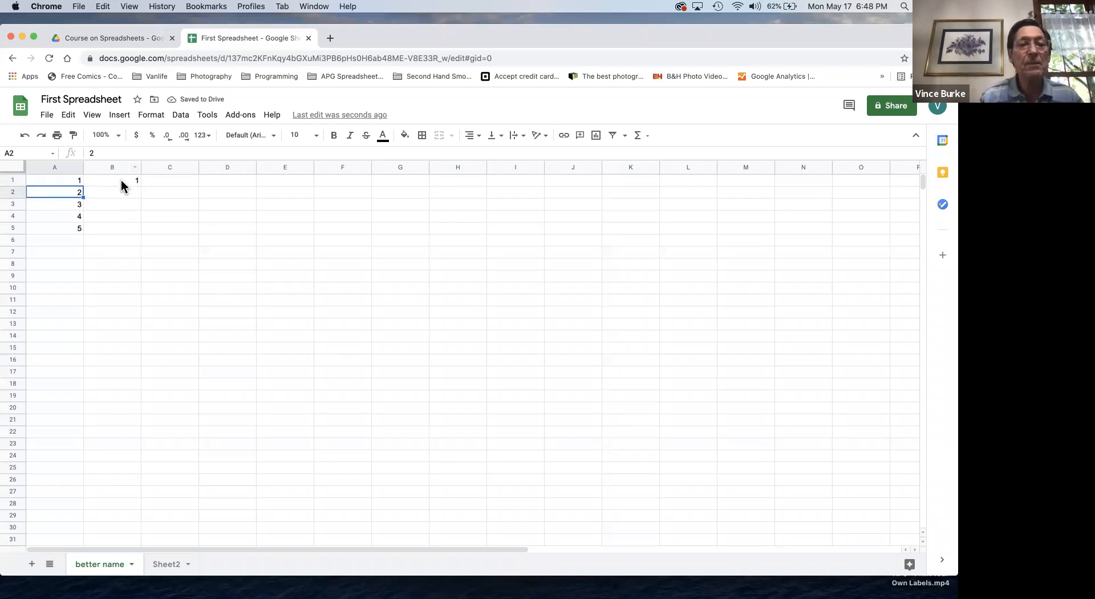
# Copy the formula in B1 into cells B2 to B5, and check the cell reference in each copied formula.
pyautogui.click(120, 180)
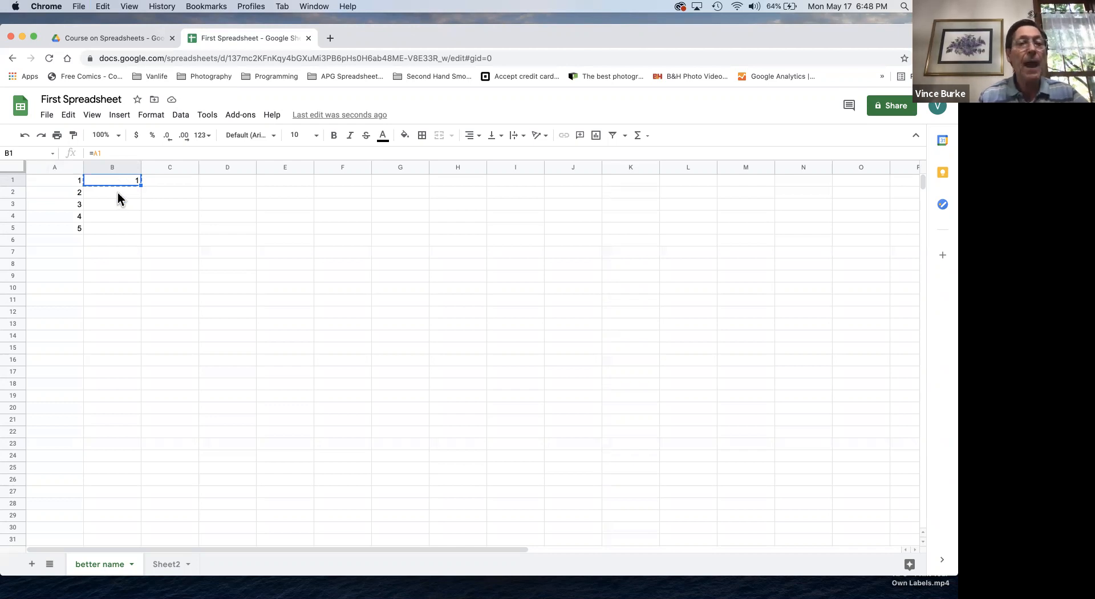
pyautogui.moveTo(117, 190); pyautogui.dragTo(115, 226)
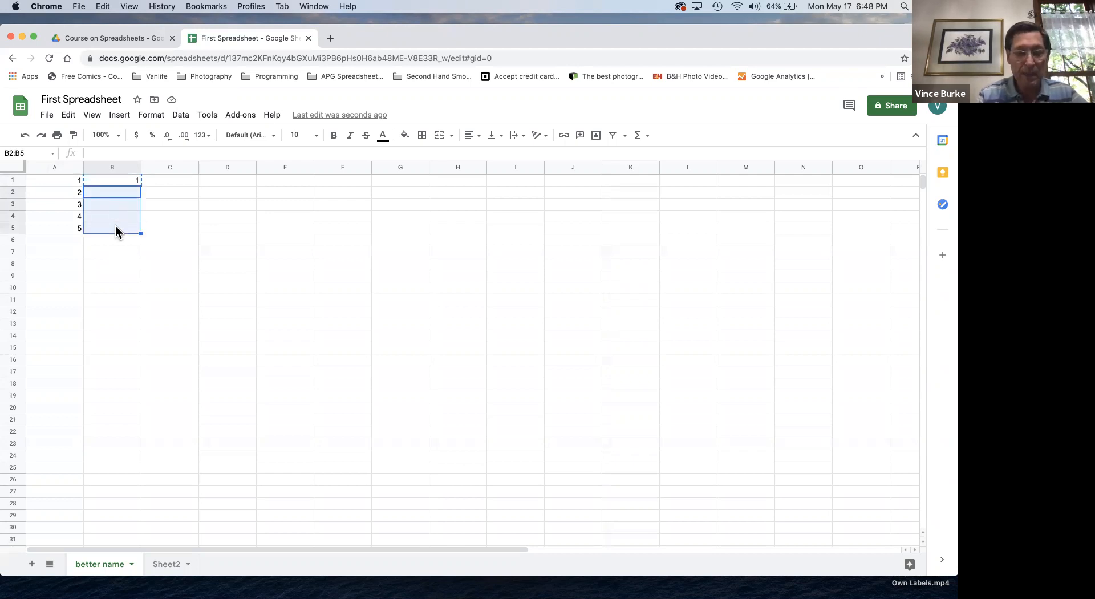
pyautogui.press('super+v')
pyautogui.click(227, 228)
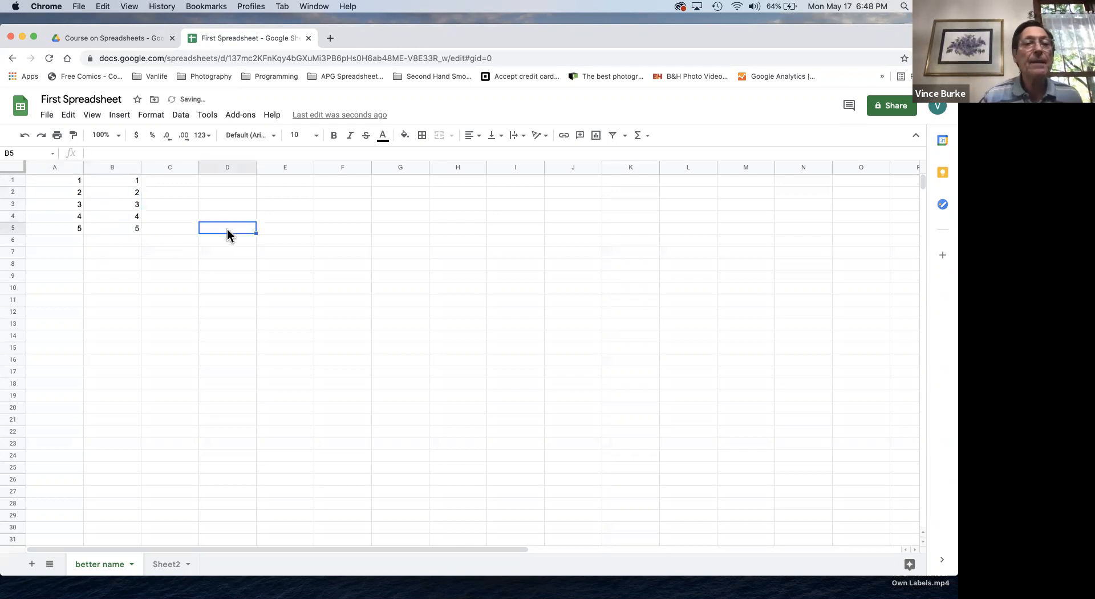
pyautogui.click(123, 193)
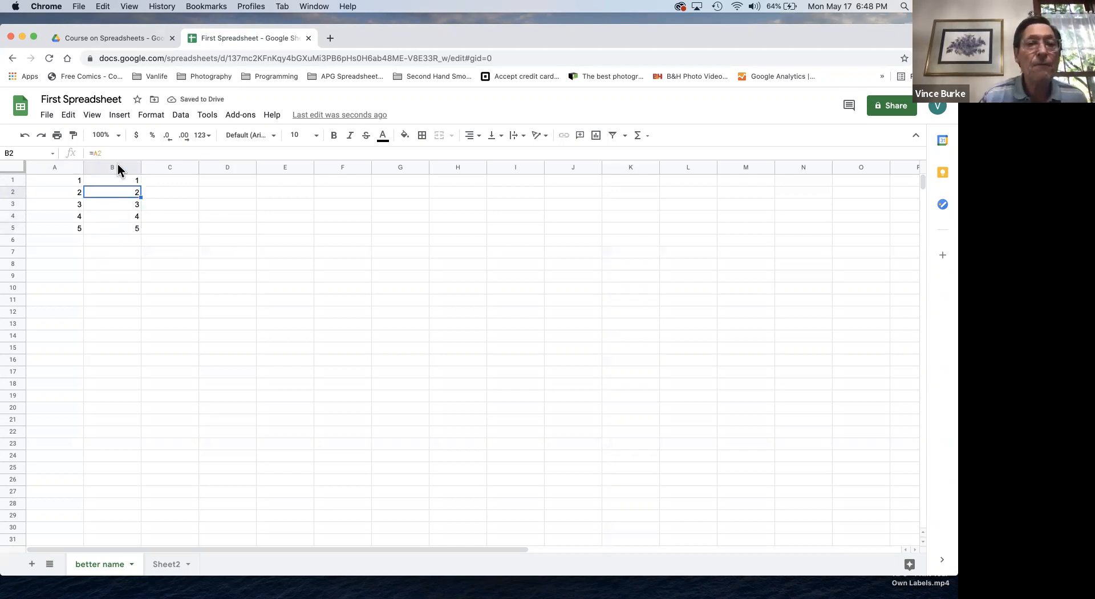
pyautogui.click(118, 203)
pyautogui.click(119, 215)
pyautogui.click(118, 226)
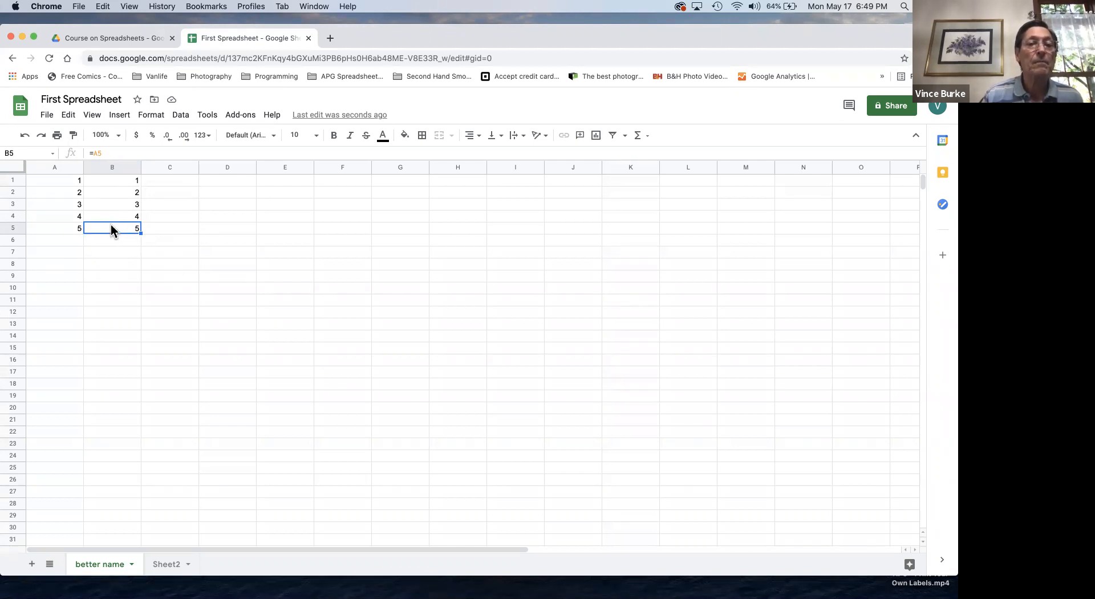
# Enter the formula =A1*B5 in cell C1, picking both referenced cells in the sheet.
pyautogui.click(170, 178)
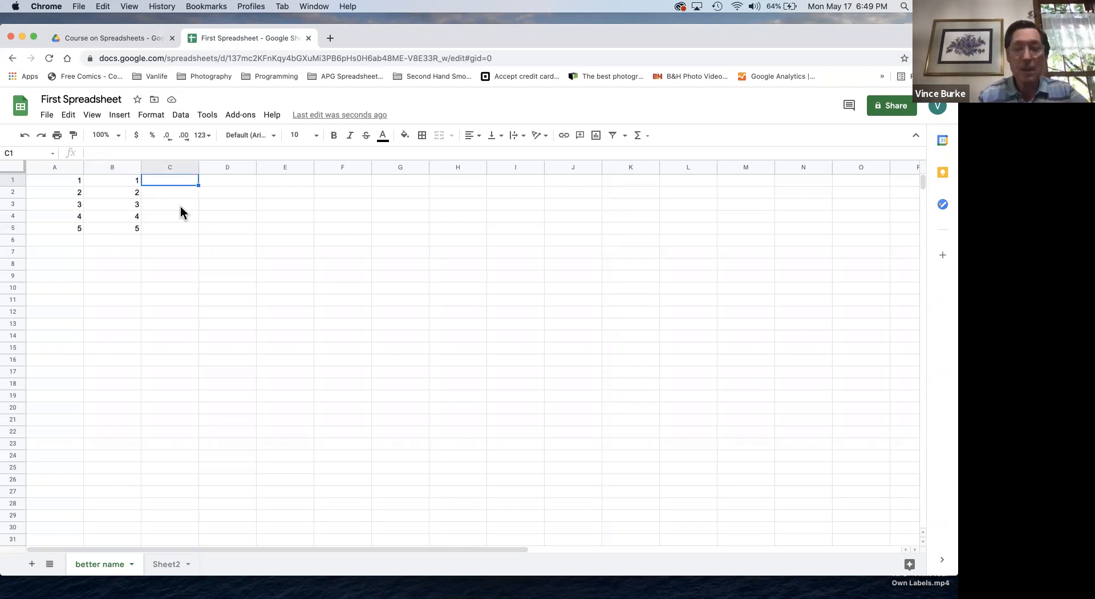
pyautogui.write('=')
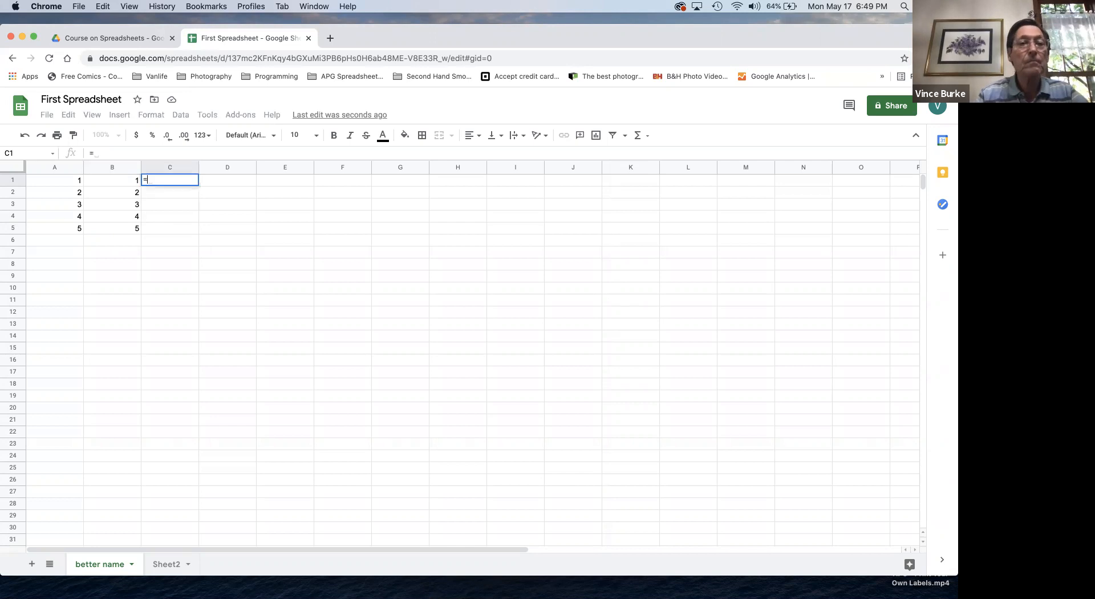
pyautogui.click(55, 180)
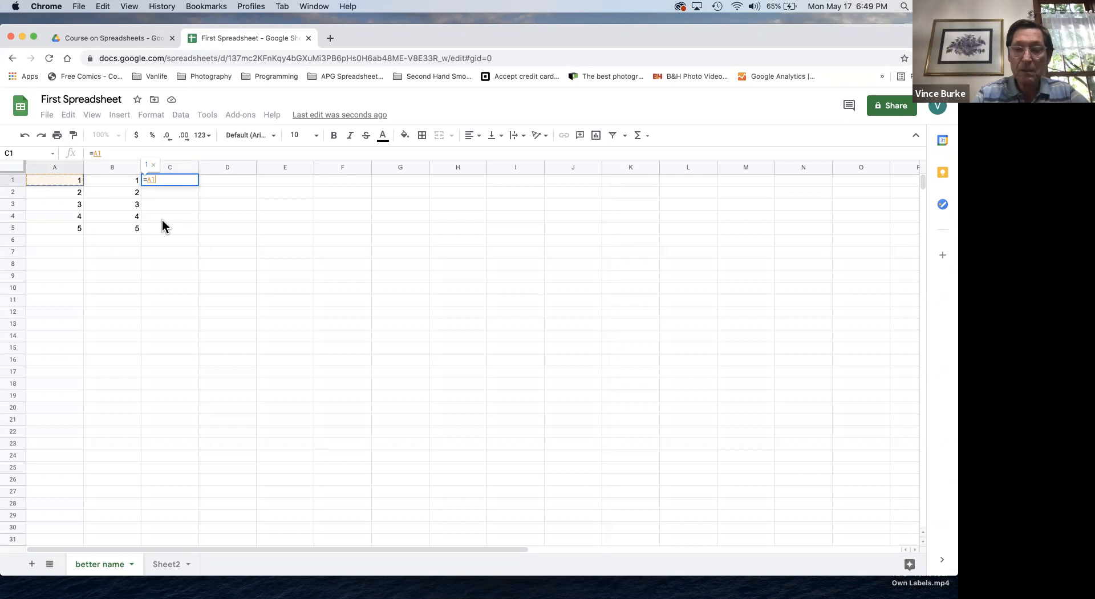
pyautogui.write('*')
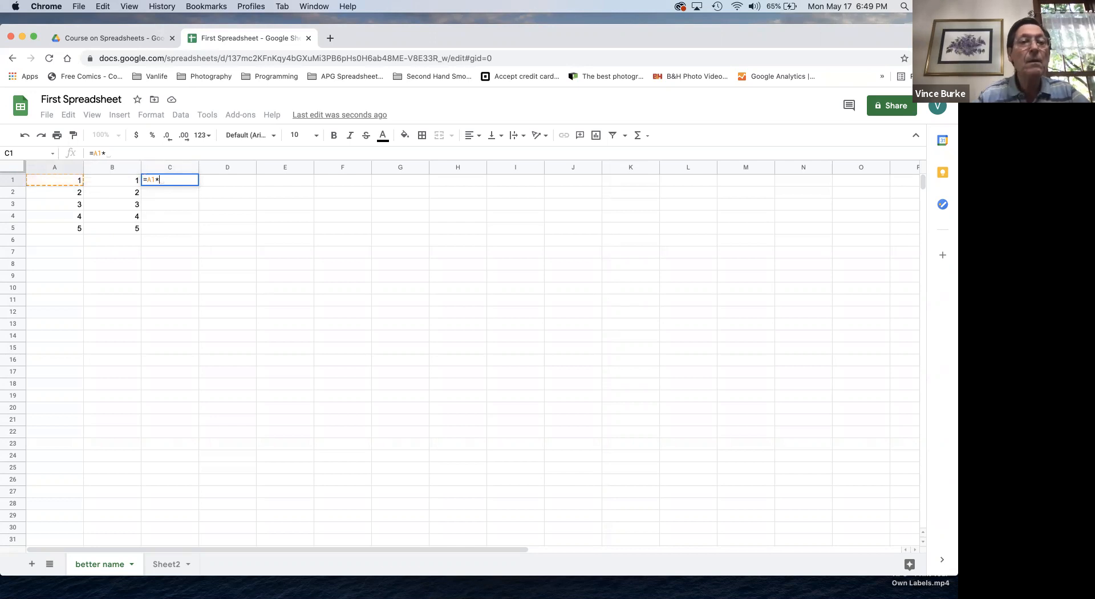
pyautogui.click(115, 225)
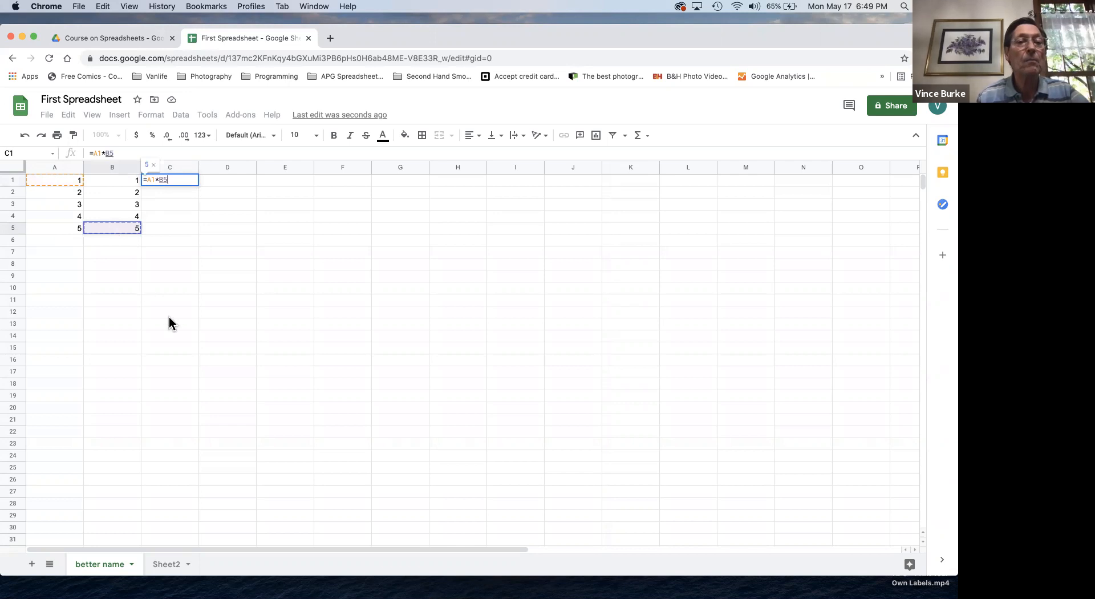
pyautogui.press('Return')
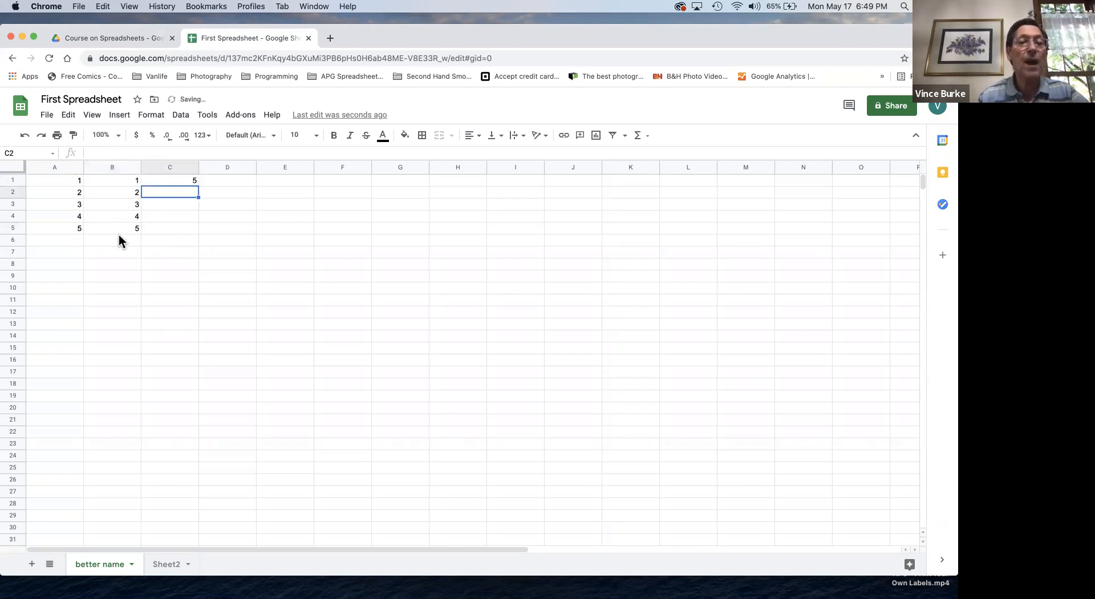
# Copy the C1 formula with its relative references into C2 to C5, and compare the formulas in C1, C2 and C3.
pyautogui.click(177, 178)
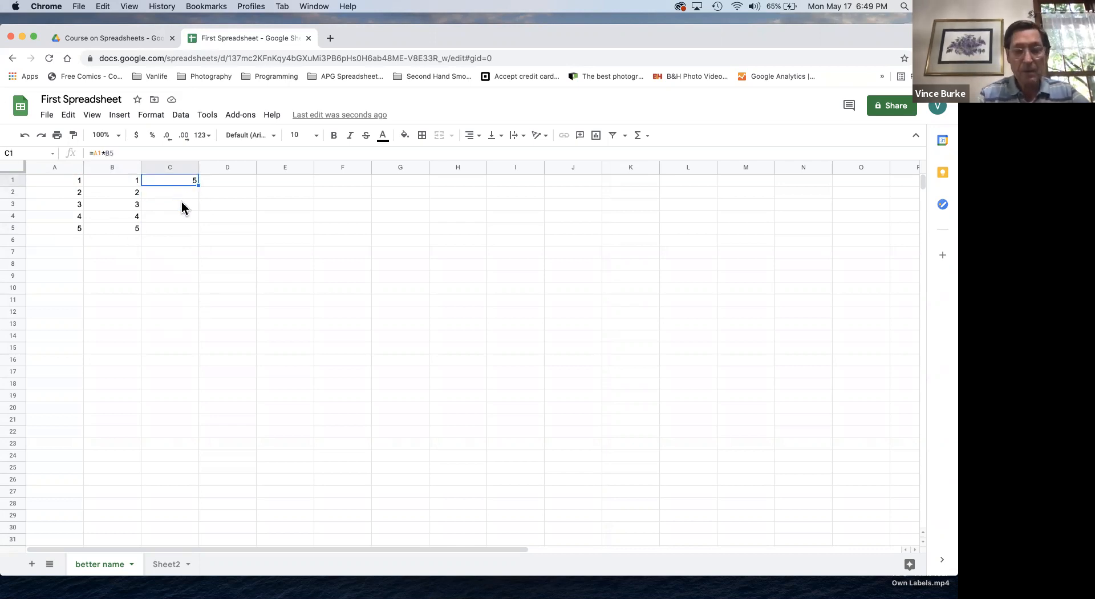
pyautogui.press('super+c')
pyautogui.moveTo(177, 192); pyautogui.dragTo(178, 227)
pyautogui.press('super+v')
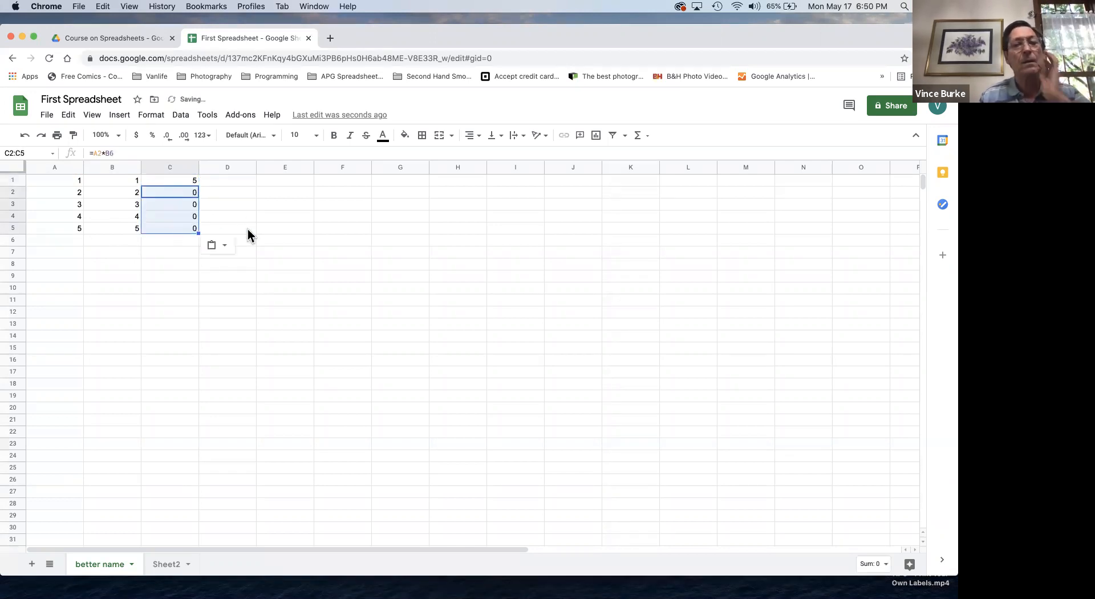
pyautogui.click(245, 224)
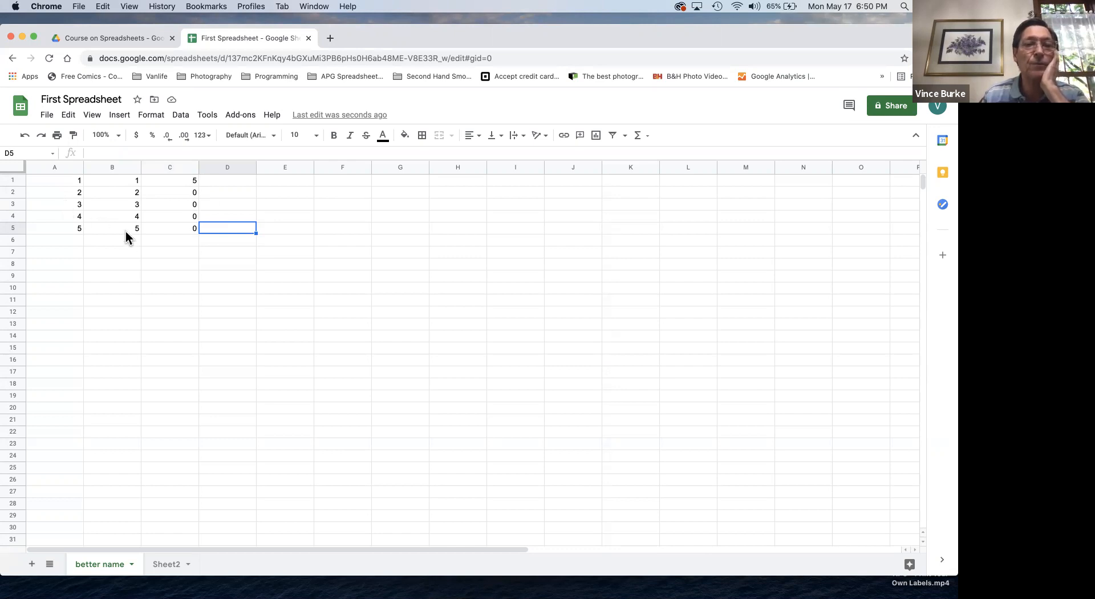
pyautogui.click(180, 182)
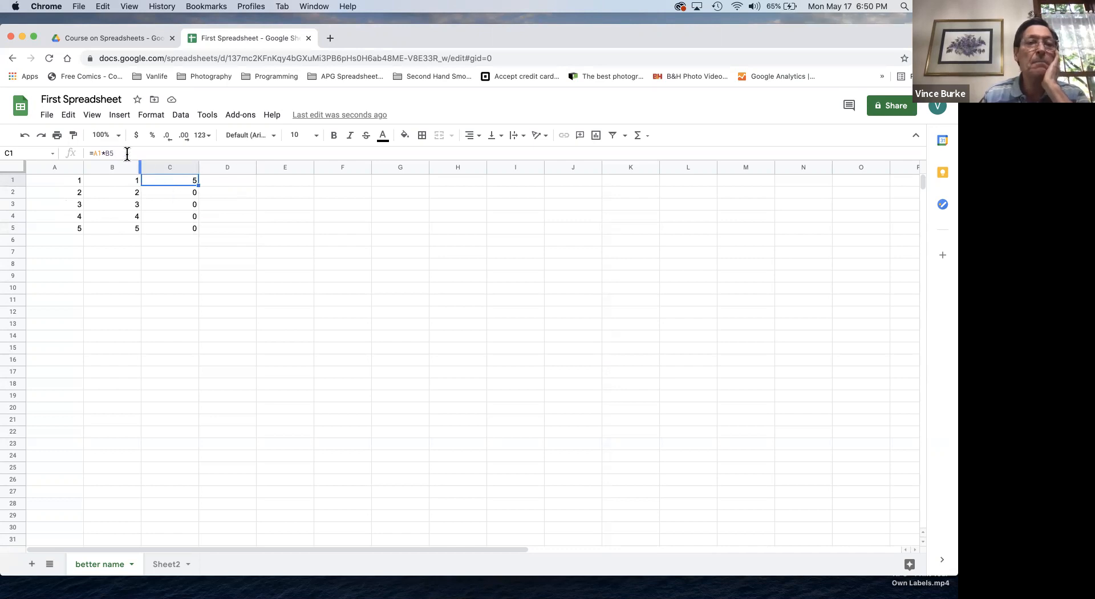
pyautogui.click(172, 191)
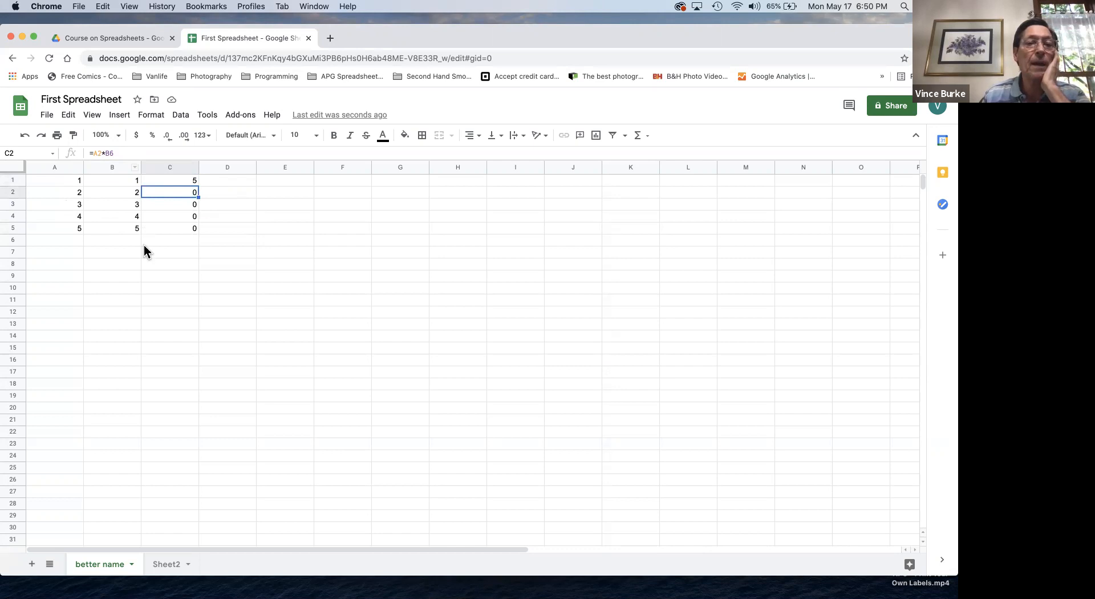
pyautogui.click(163, 202)
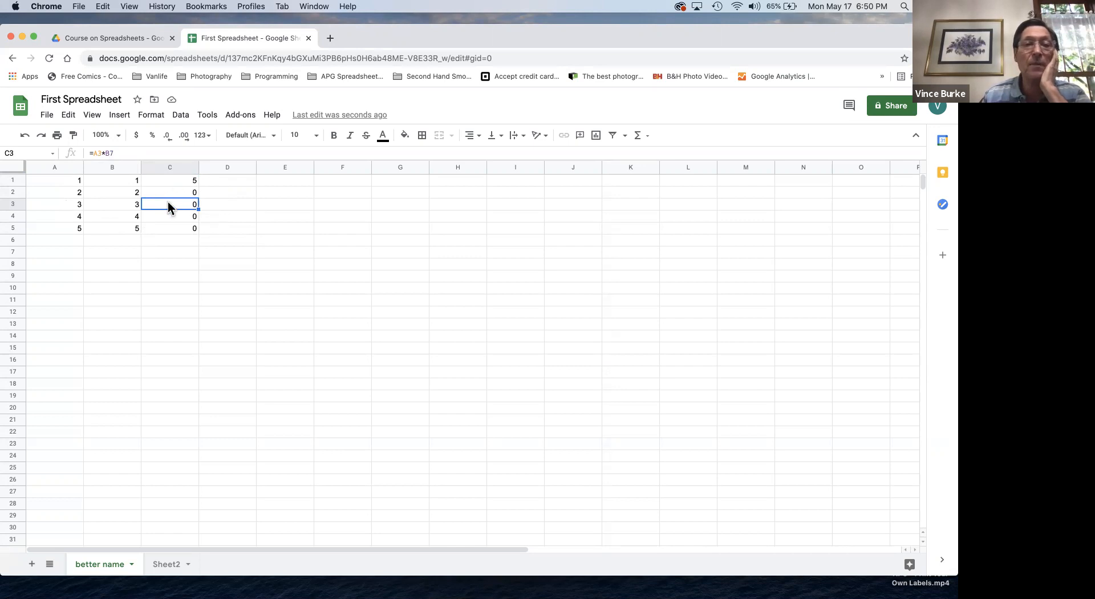
# Make the B5 reference in cell C1 absolute, so that the formula reads =A1*$B$5.
pyautogui.click(167, 176)
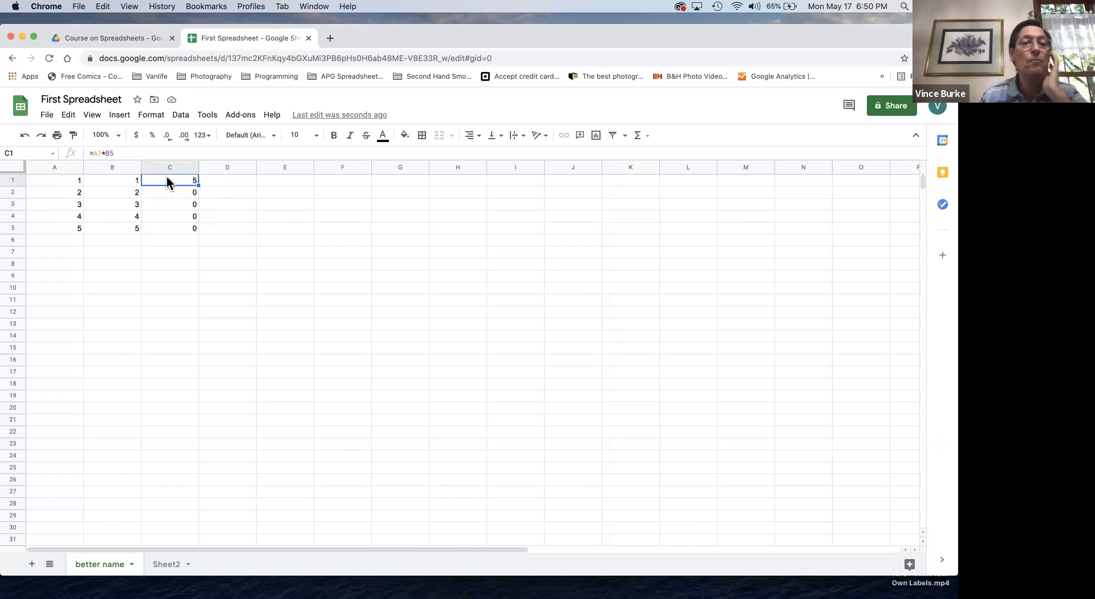
pyautogui.click(106, 153)
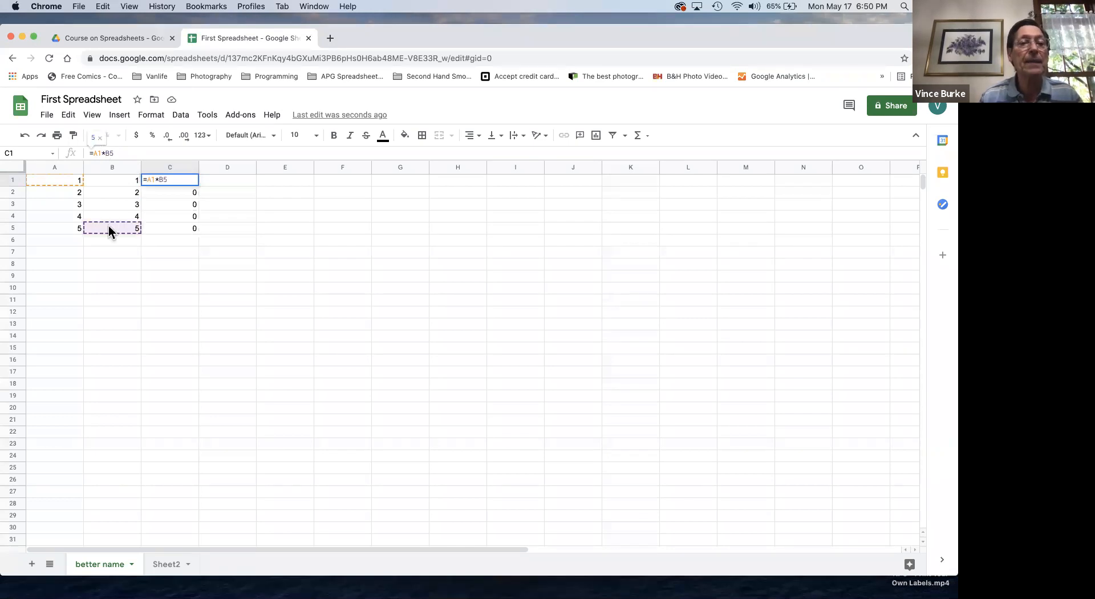
pyautogui.write('$B')
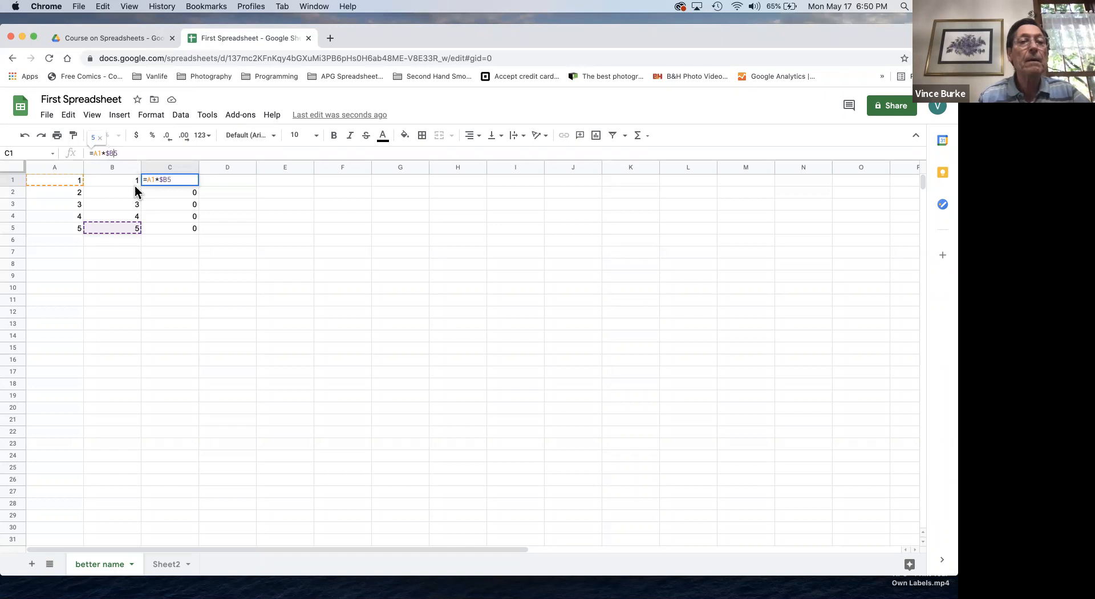
pyautogui.write('$')
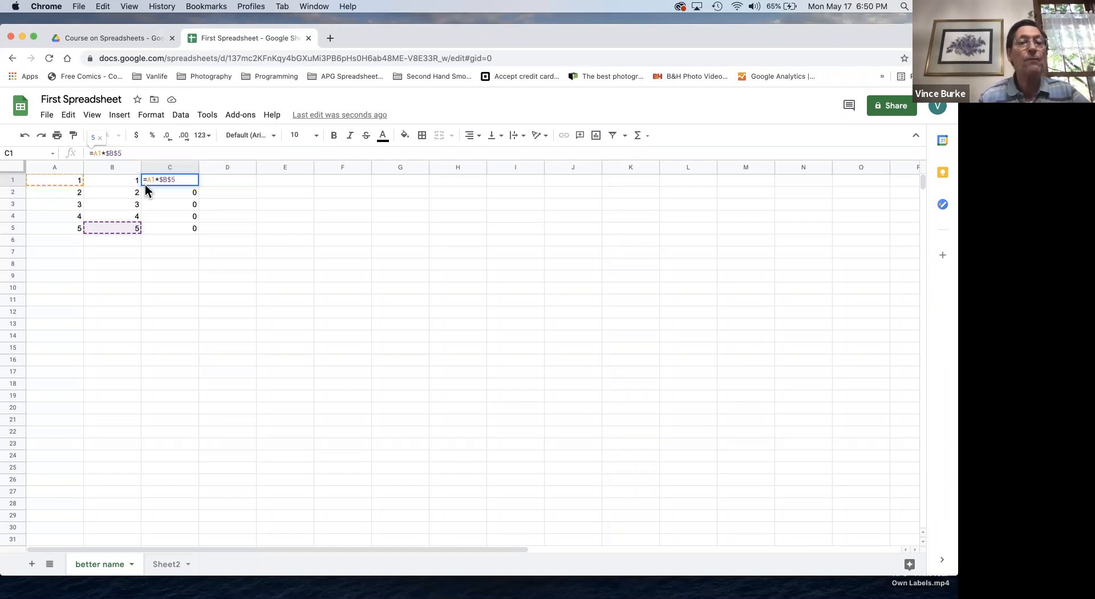
pyautogui.press('Return')
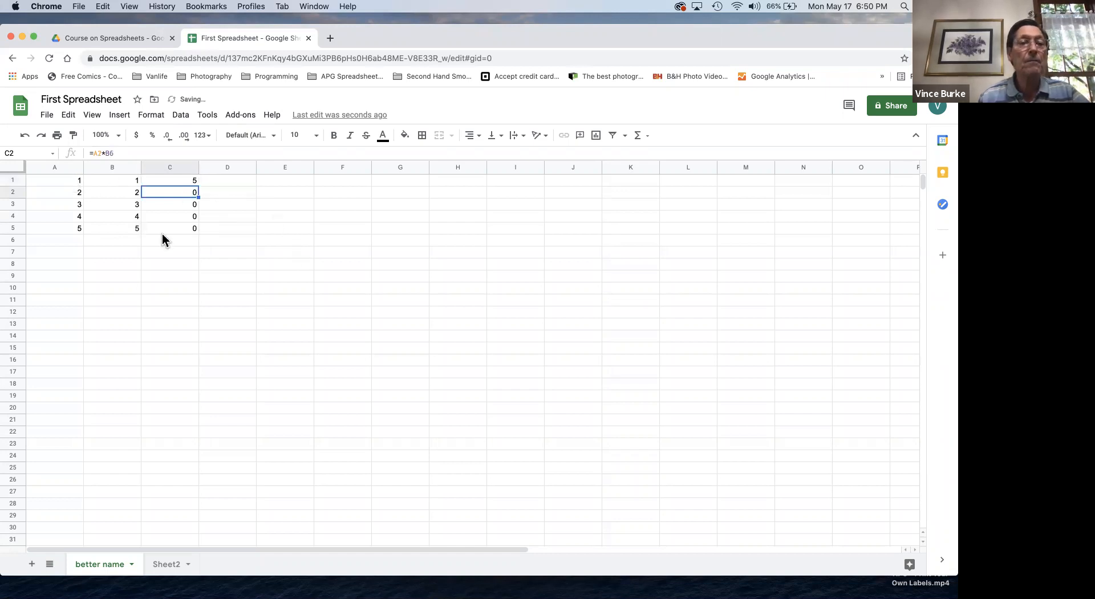
# Copy the C1 formula with the absolute reference into cells C2 to C5, replacing their formulas.
pyautogui.click(170, 179)
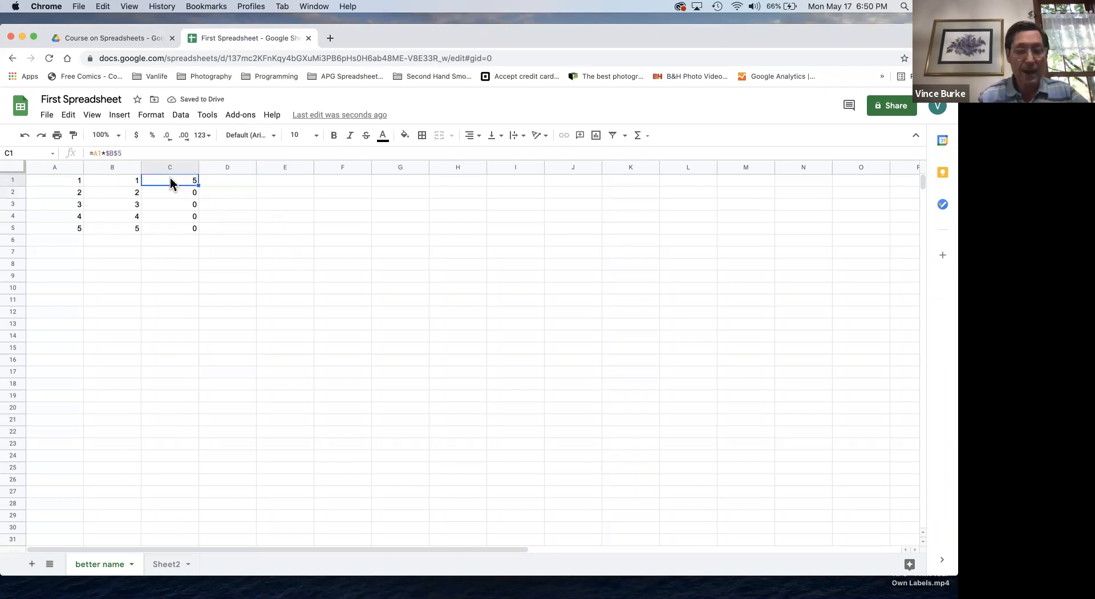
pyautogui.hotkey('ctrl', 'c')
pyautogui.click(182, 191)
pyautogui.moveTo(181, 191); pyautogui.dragTo(180, 226)
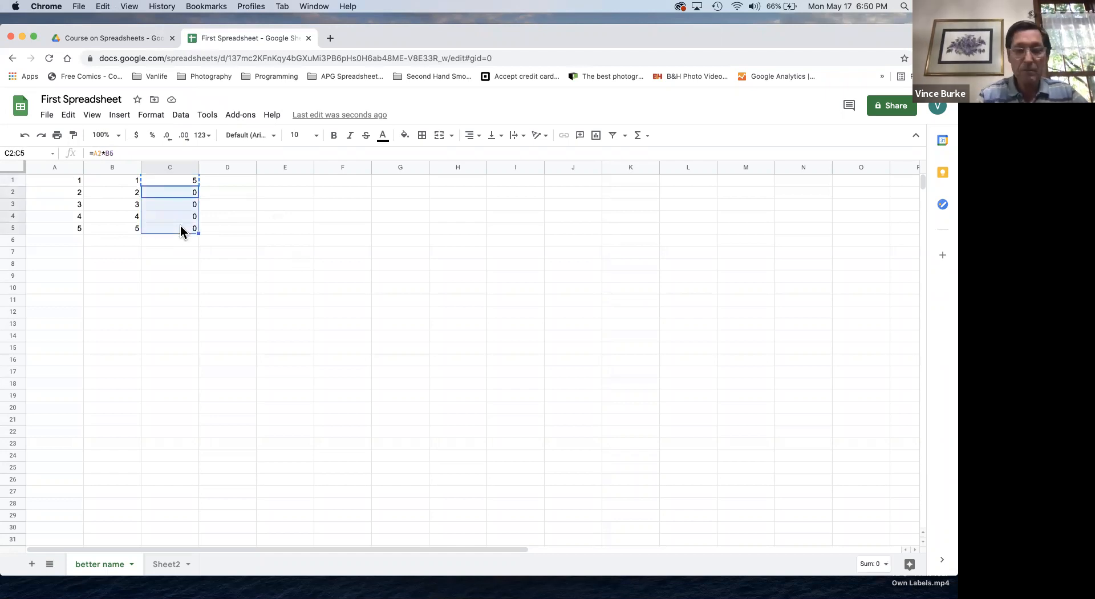
pyautogui.press('super+v')
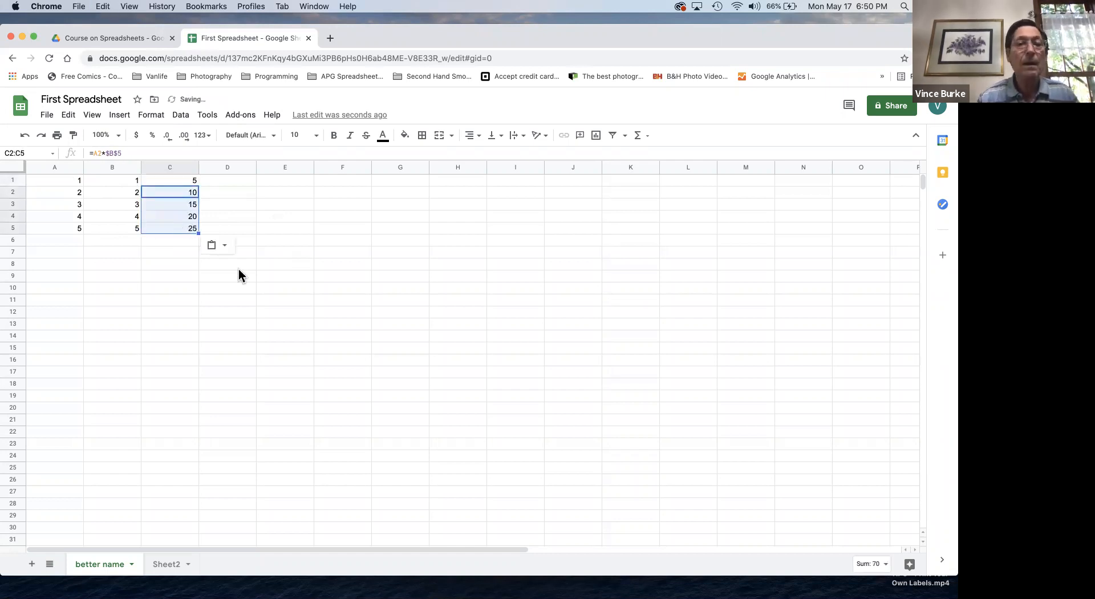
pyautogui.click(242, 273)
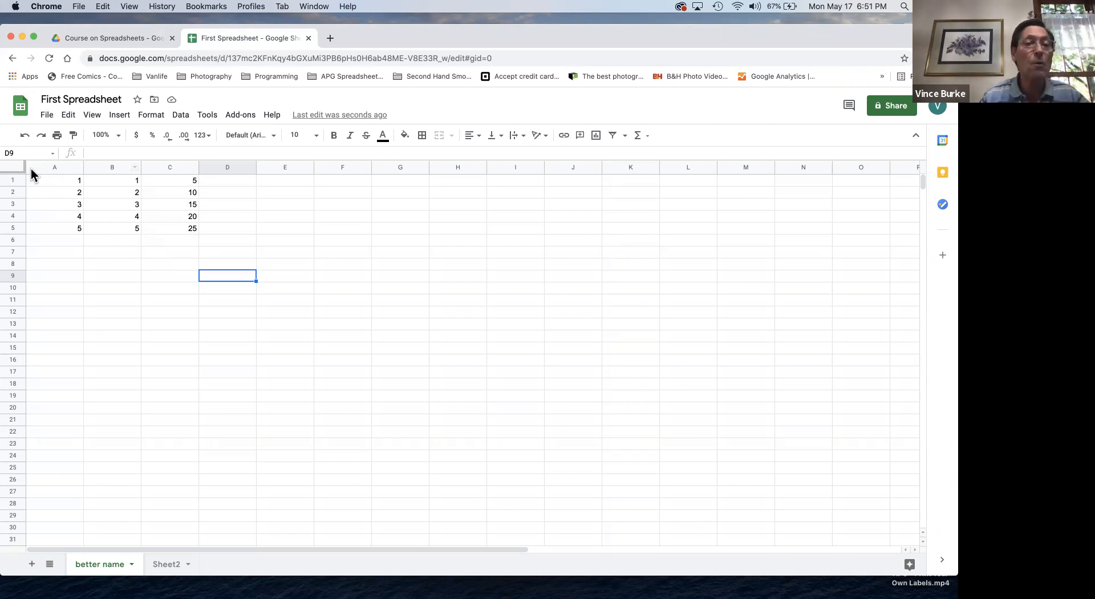
# Practise range selection by selecting cells A1 to B12 and, separately, the block F8 to H20.
pyautogui.click(51, 182)
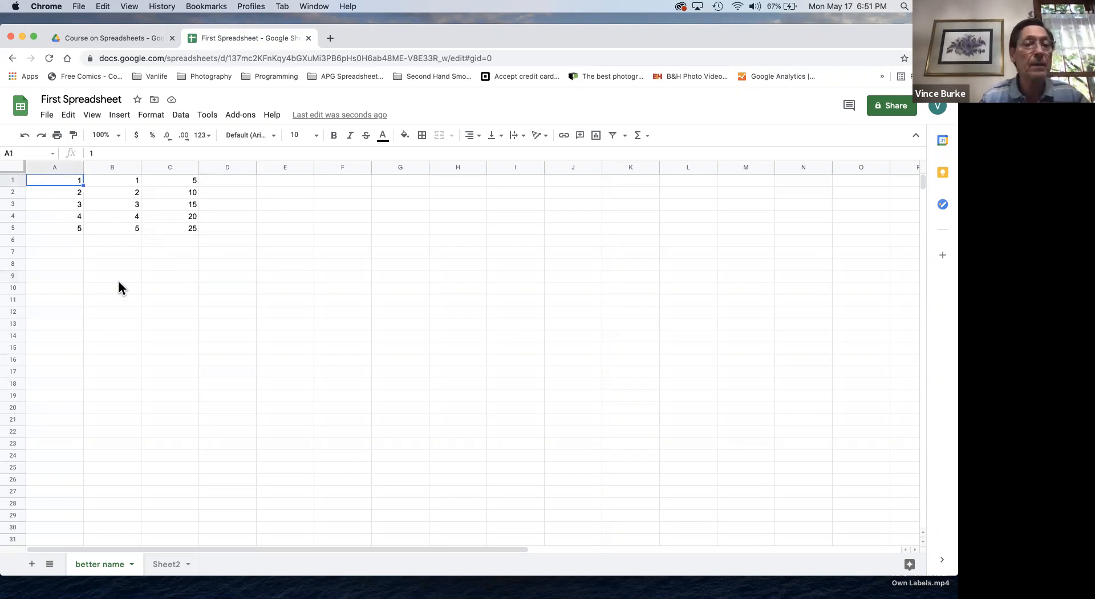
pyautogui.keyDown('shift'); pyautogui.click(105, 309); pyautogui.keyUp('shift')
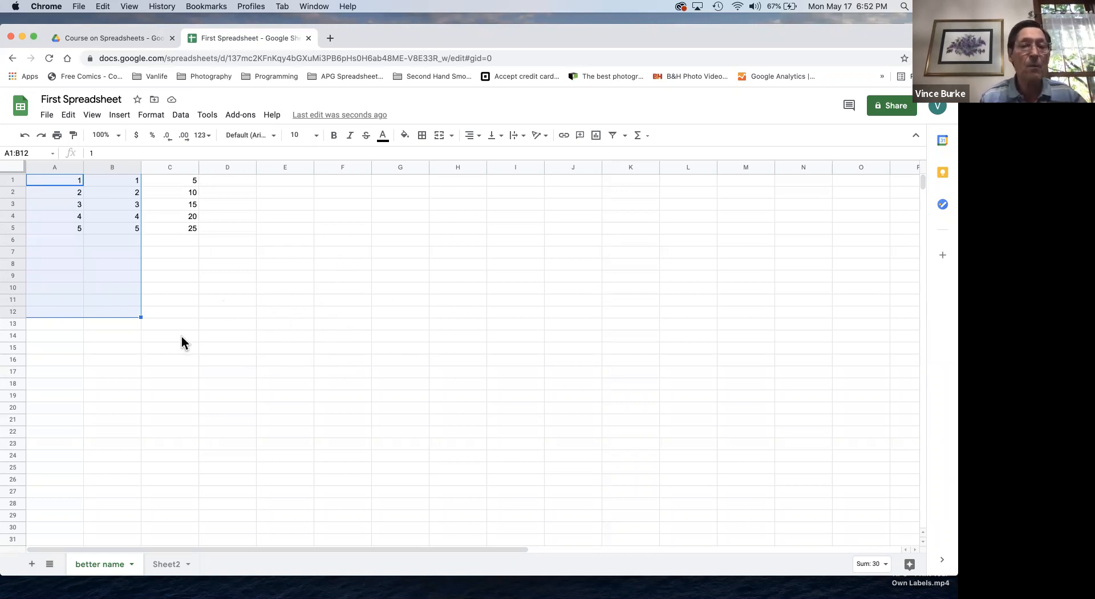
pyautogui.click(343, 263)
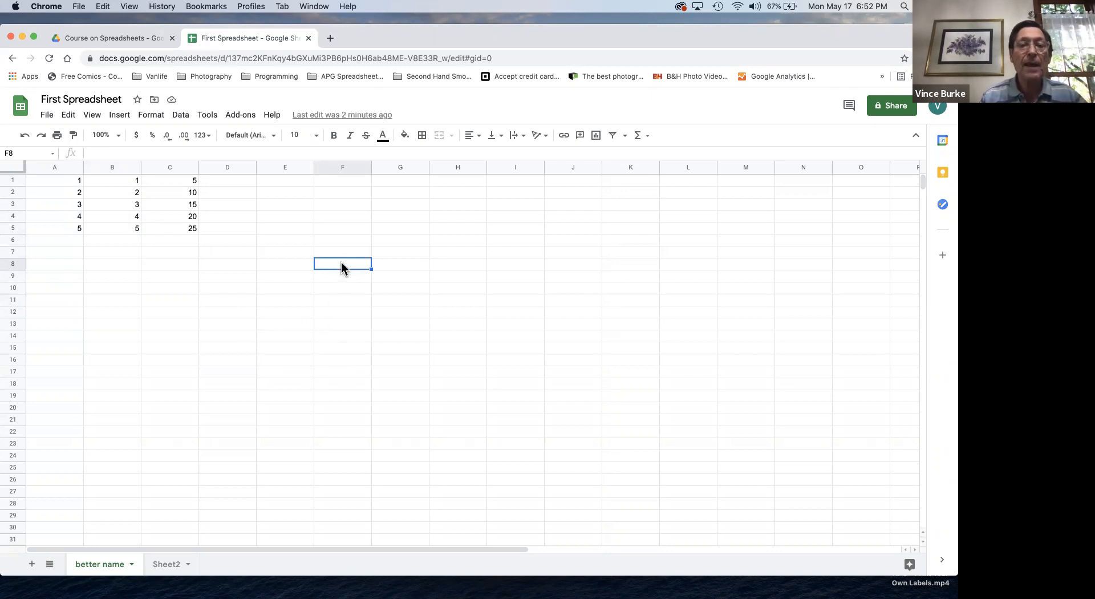
pyautogui.moveTo(341, 262); pyautogui.dragTo(459, 402)
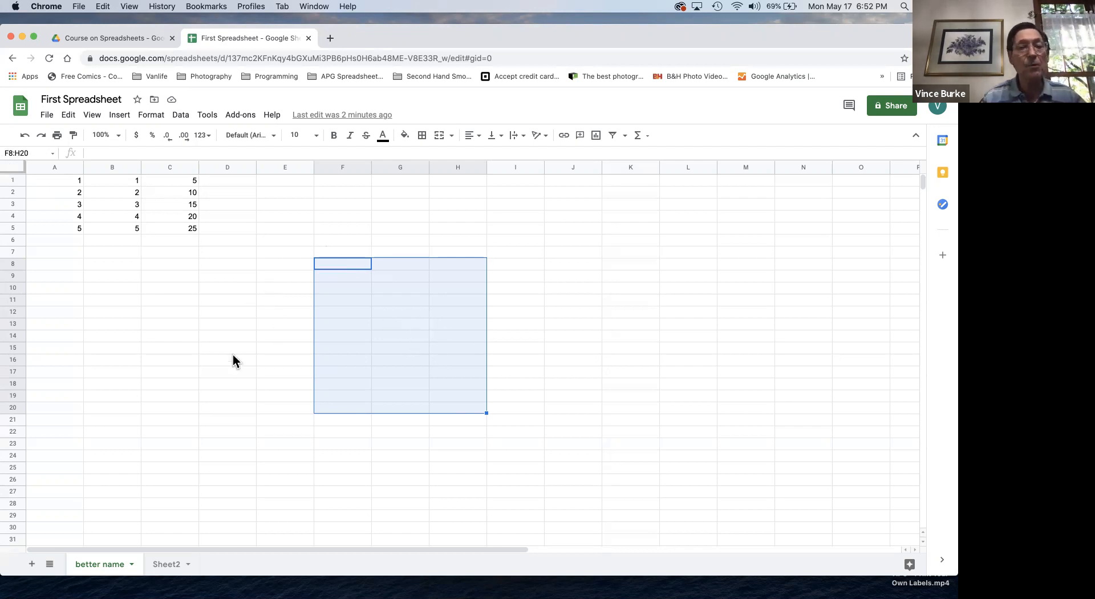
# Select the large range A10 to L59, which extends beyond the visible rows, and look over its extent.
pyautogui.click(63, 286)
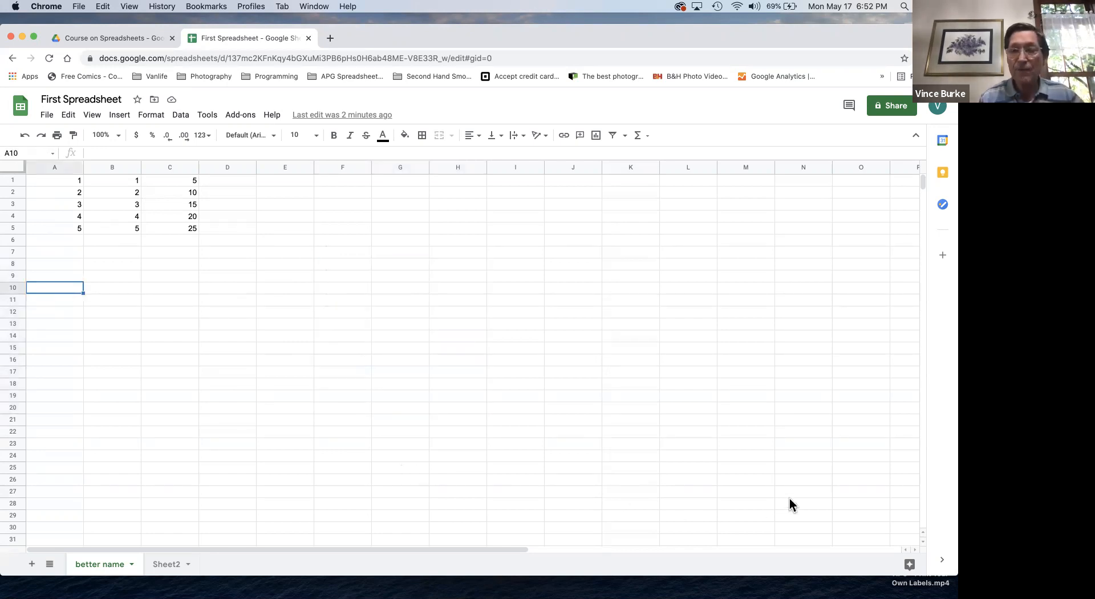
pyautogui.scroll(-10, 680, 502)
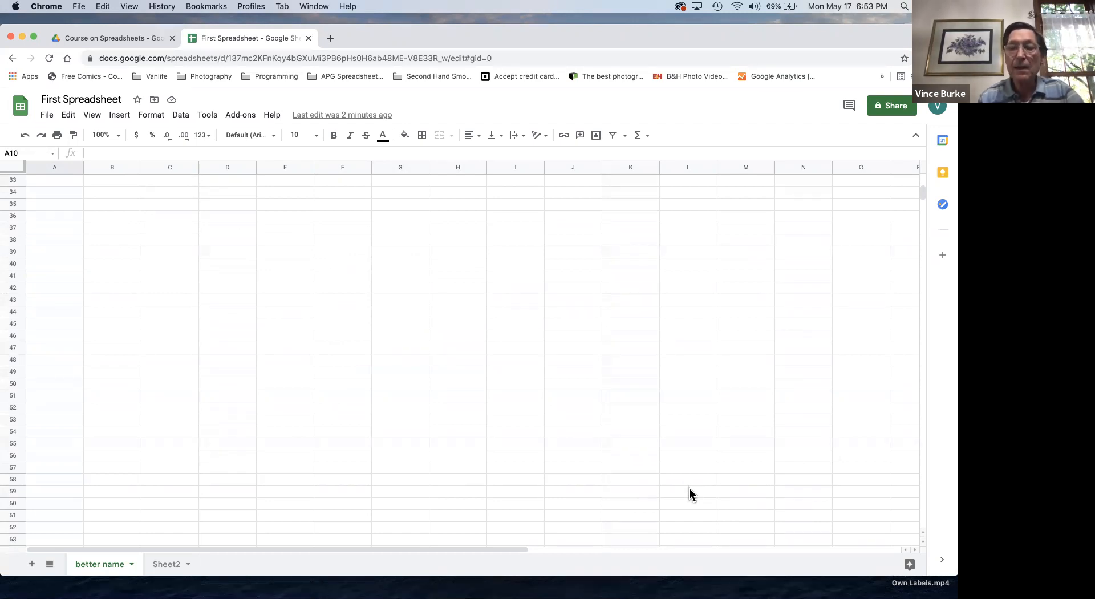
pyautogui.keyDown('shift'); pyautogui.click(689, 488); pyautogui.keyUp('shift')
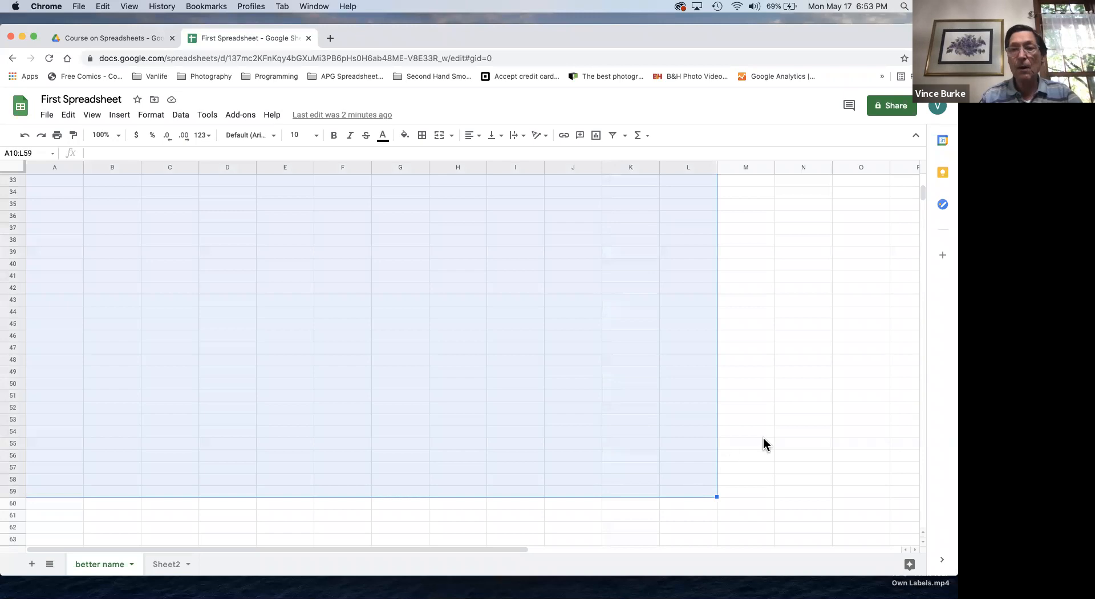
pyautogui.scroll(10, 763, 439)
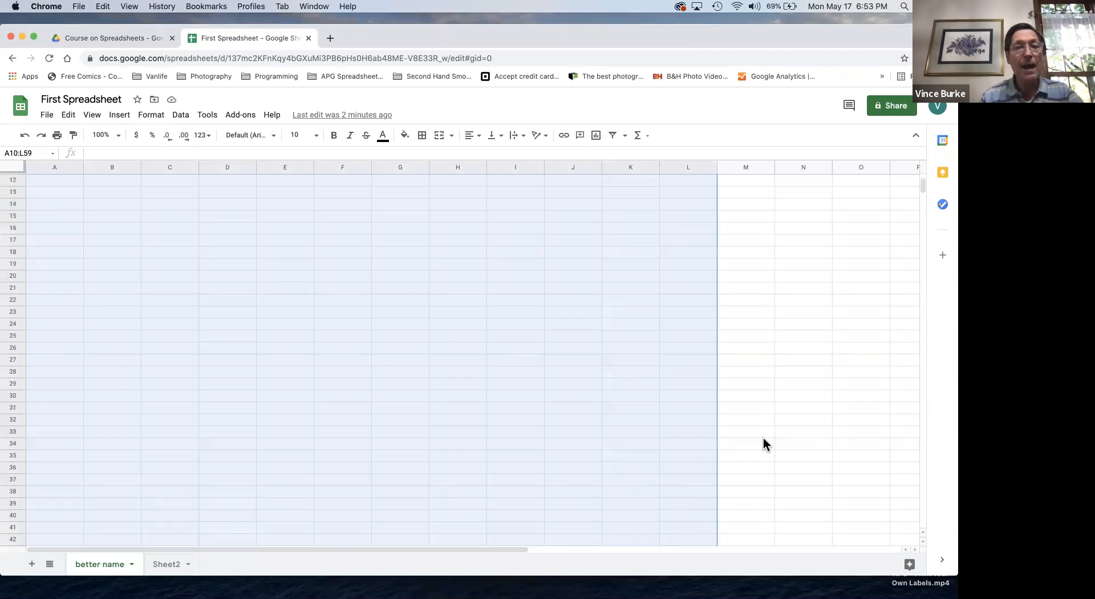
pyautogui.scroll(-12, 763, 438)
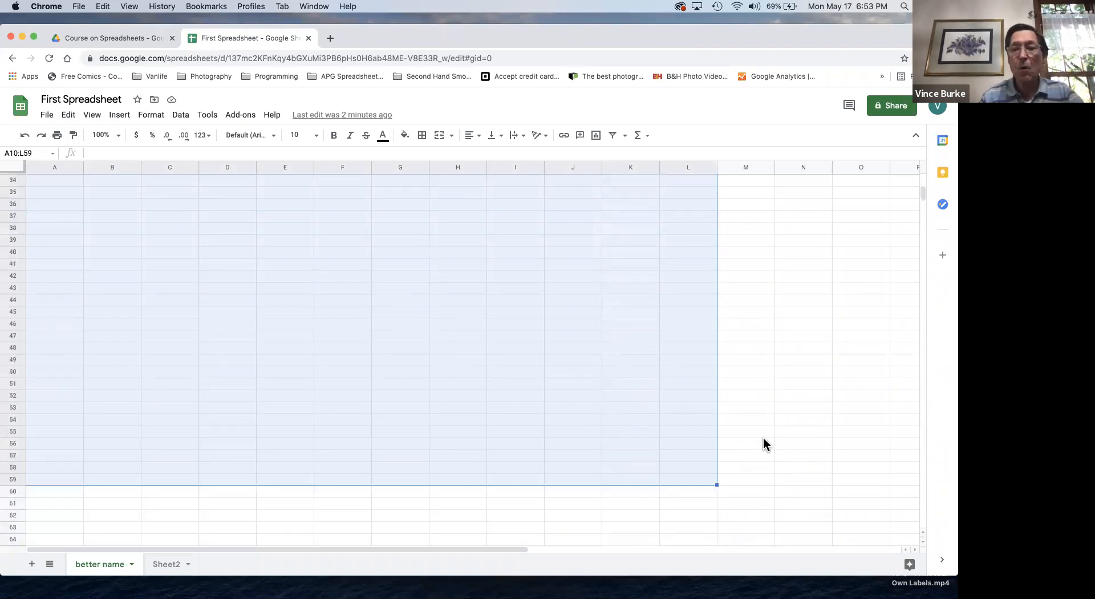
# Look over the selected range A10 to L59 once more and clear it by selecting only cell G7.
pyautogui.scroll(12, 764, 439)
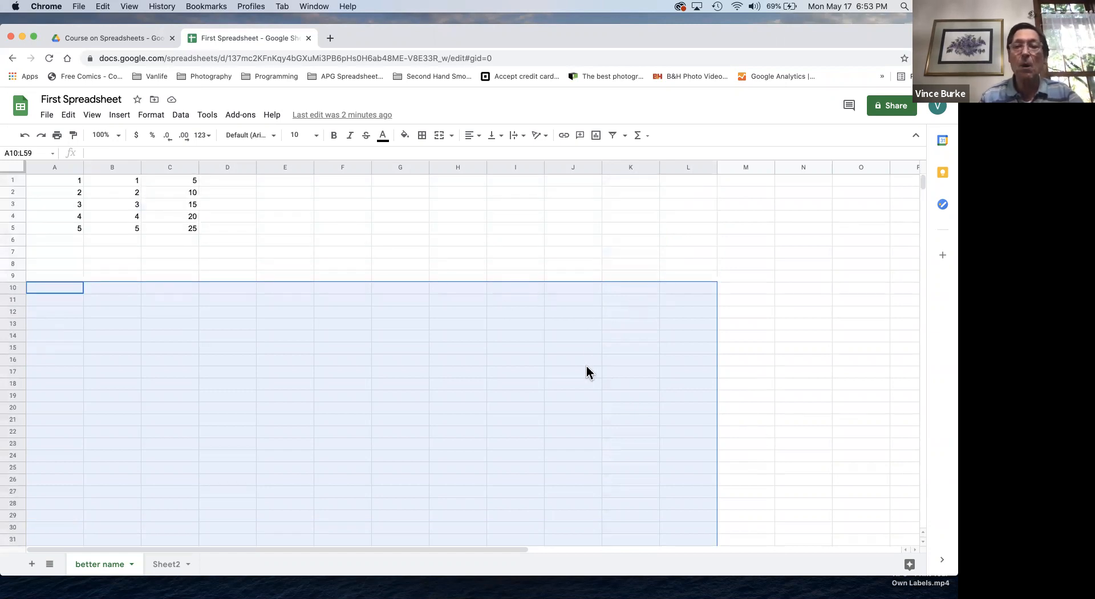
pyautogui.scroll(-9, 753, 357)
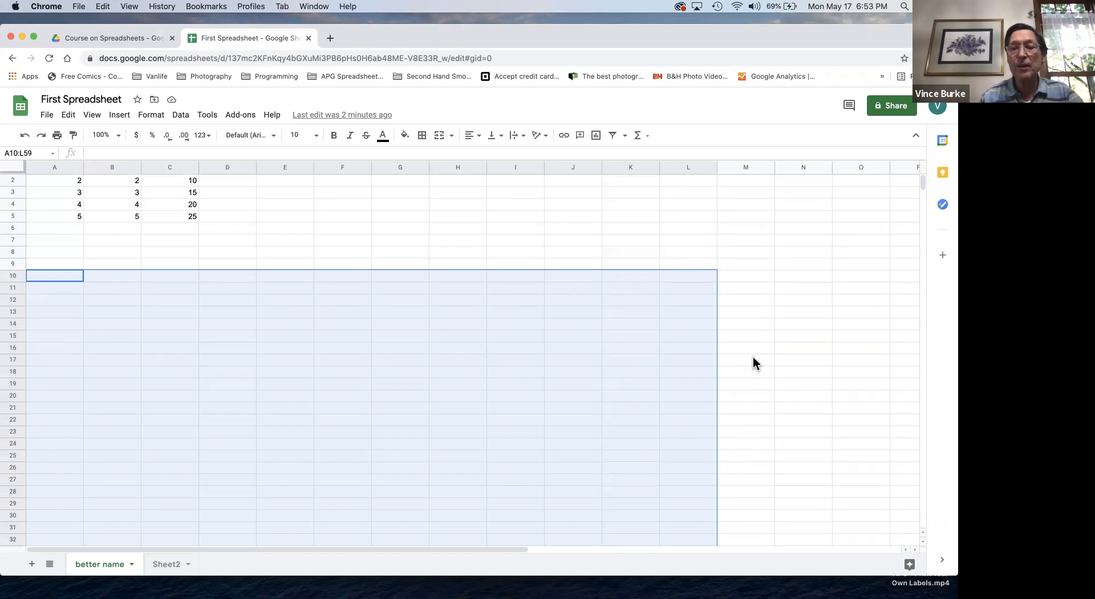
pyautogui.scroll(9, 753, 358)
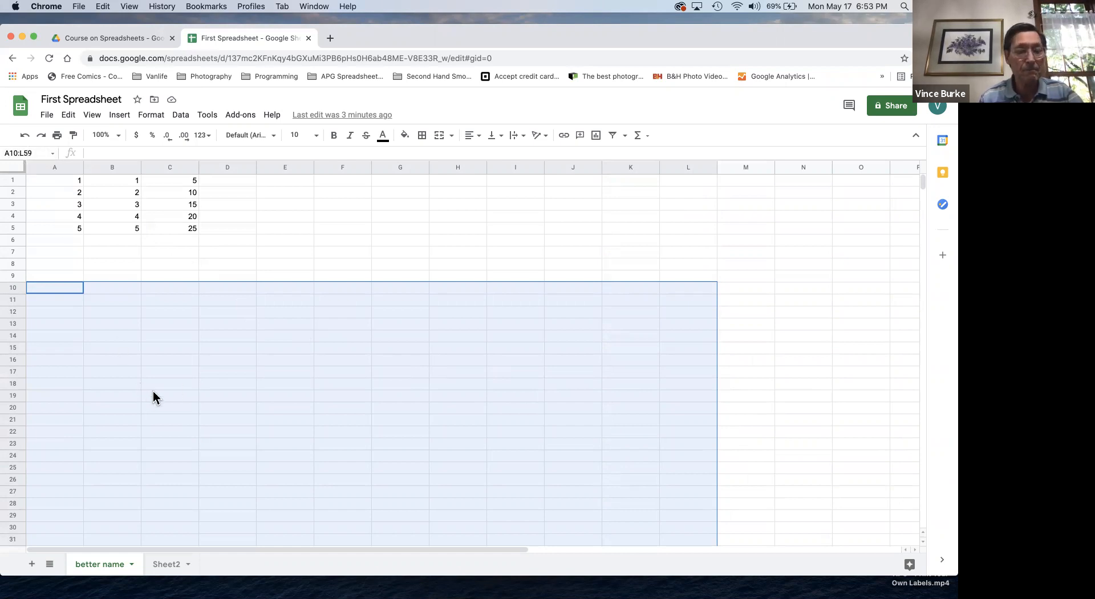
pyautogui.click(389, 252)
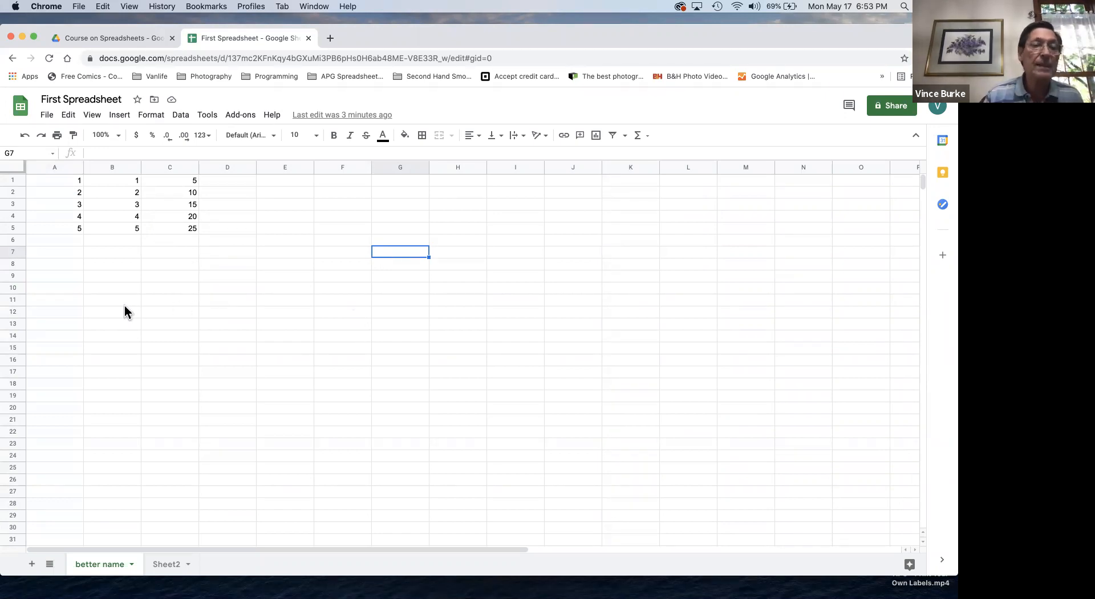
# Practise selecting the non-adjacent cells A11, C11, E11, G11 and I11 together, and end by selecting only cell D22.
pyautogui.click(52, 302)
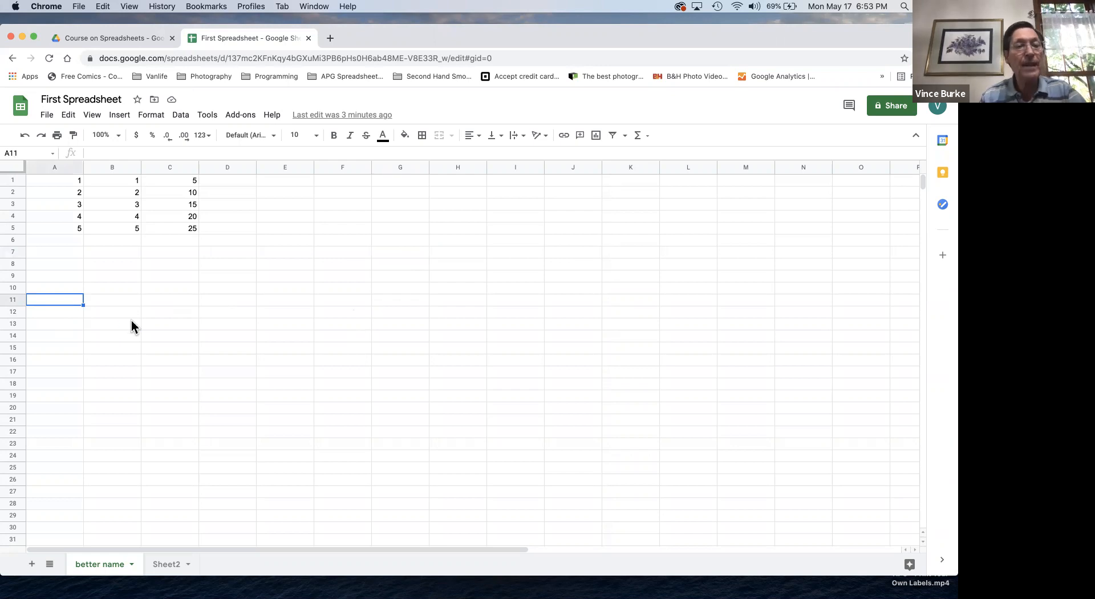
pyautogui.keyDown('super'); pyautogui.click(175, 302); pyautogui.keyUp('super')
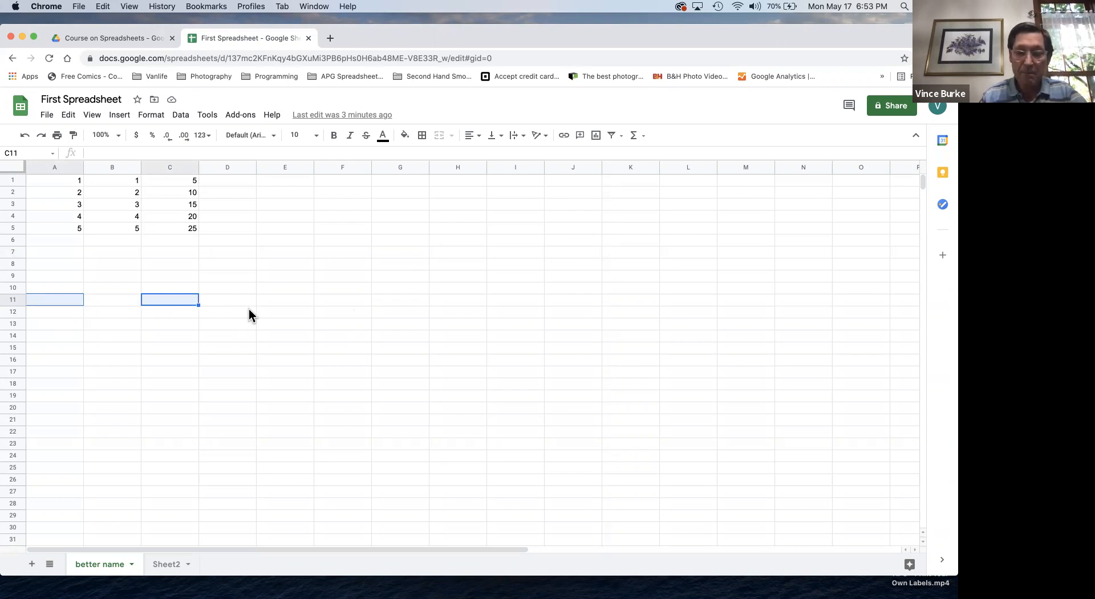
pyautogui.keyDown('super'); pyautogui.click(284, 298); pyautogui.keyUp('super')
pyautogui.keyDown('super'); pyautogui.click(392, 297); pyautogui.keyUp('super')
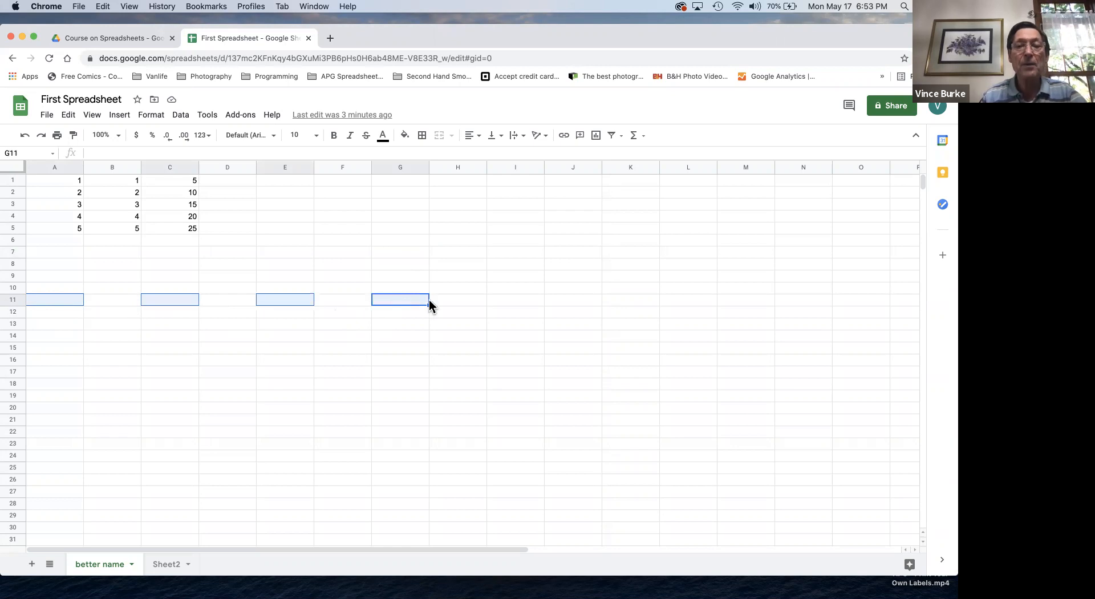
pyautogui.keyDown('super'); pyautogui.click(515, 299); pyautogui.keyUp('super')
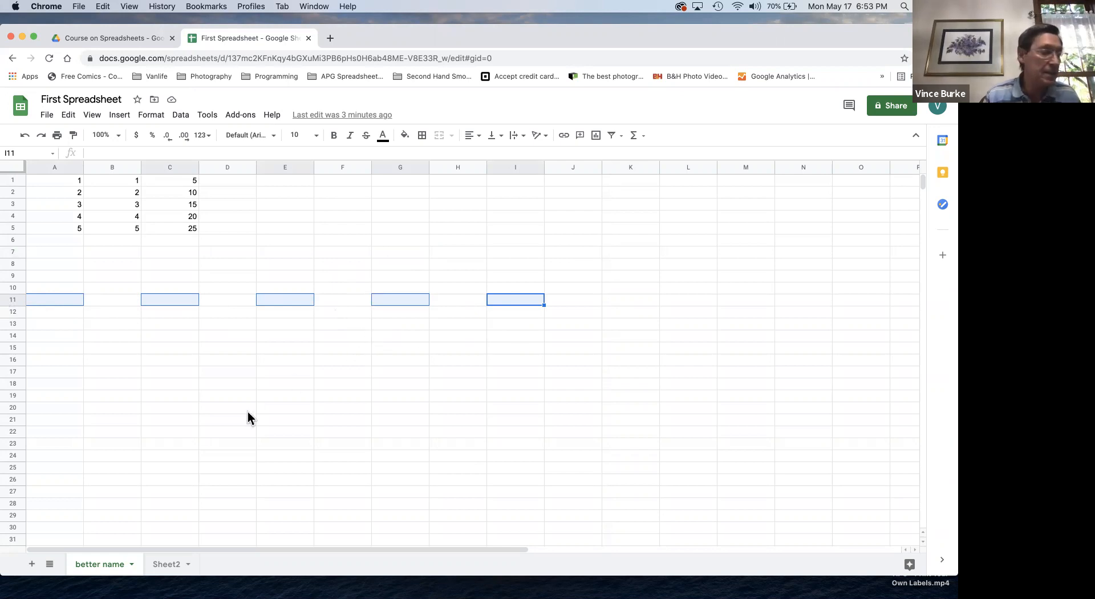
pyautogui.click(220, 429)
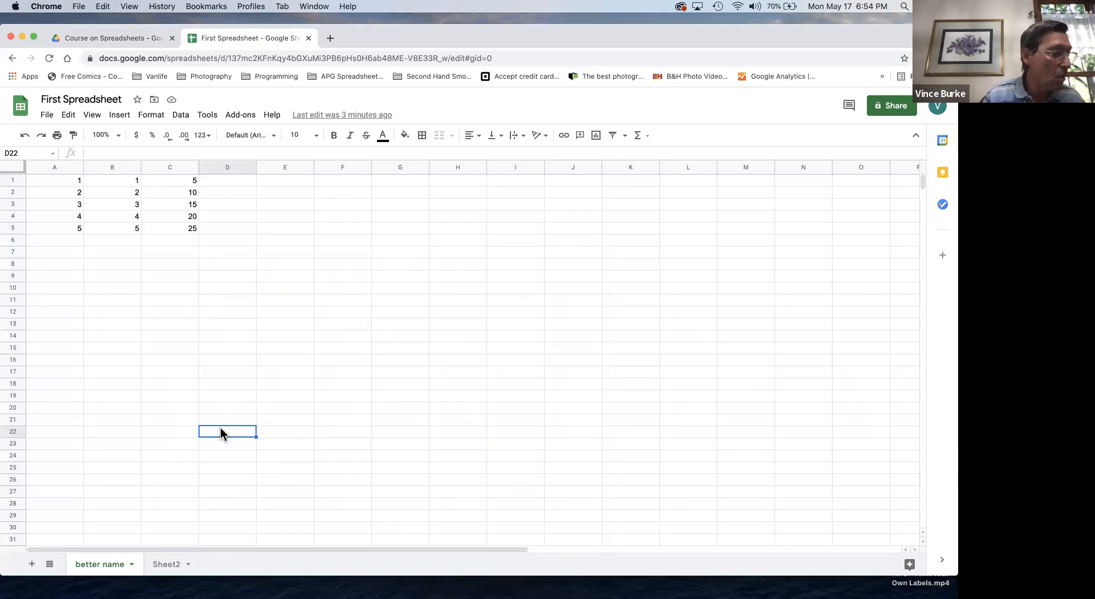
# Enter the number 56 in cell D11 and the text "names" in cell D12.
pyautogui.click(227, 299)
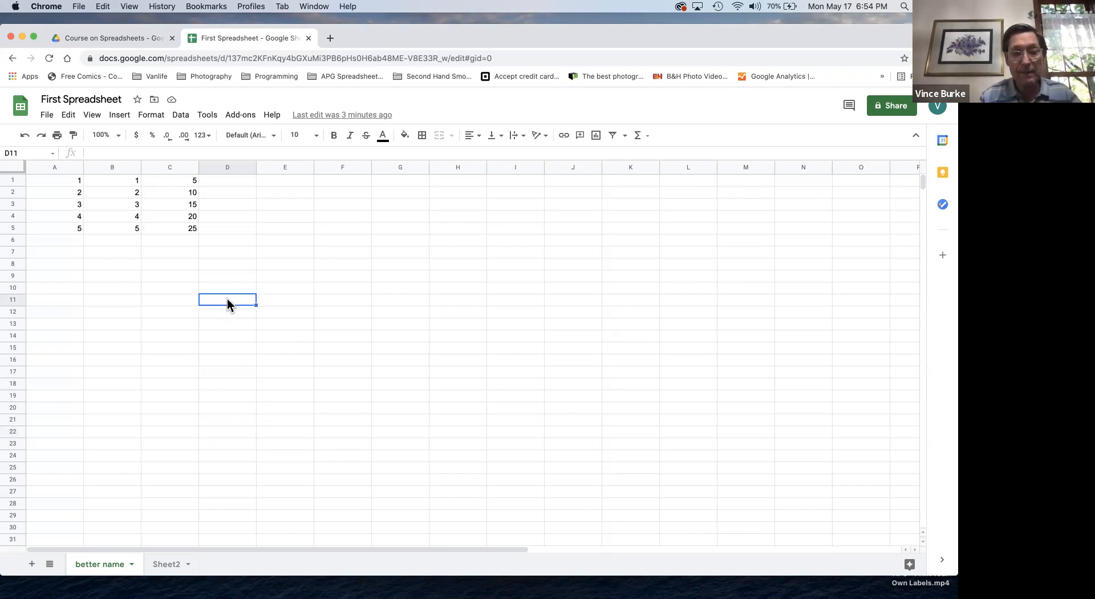
pyautogui.write('56')
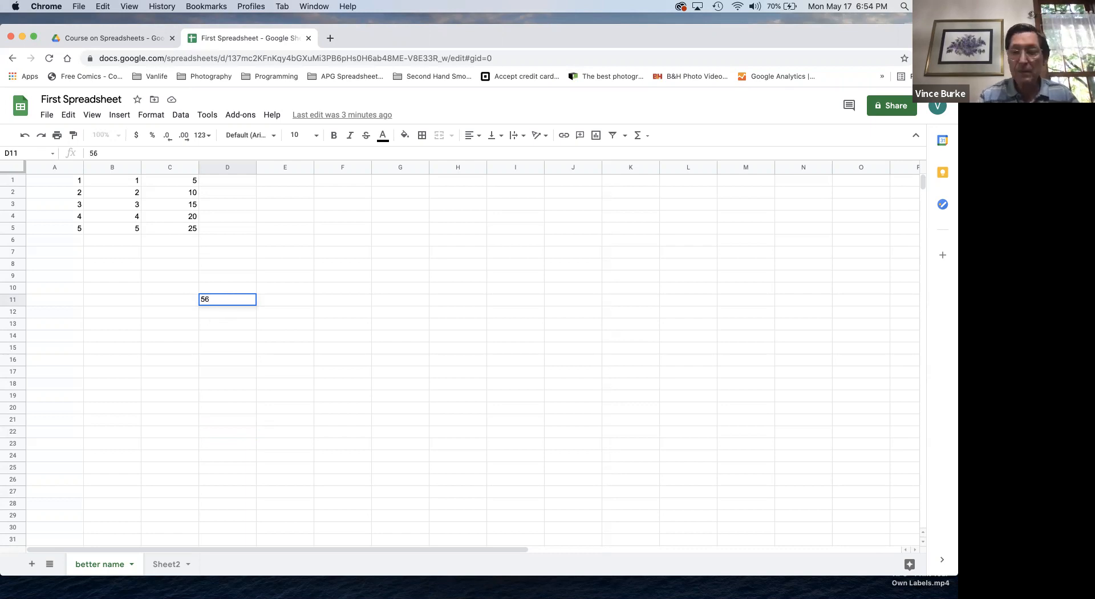
pyautogui.press('Return')
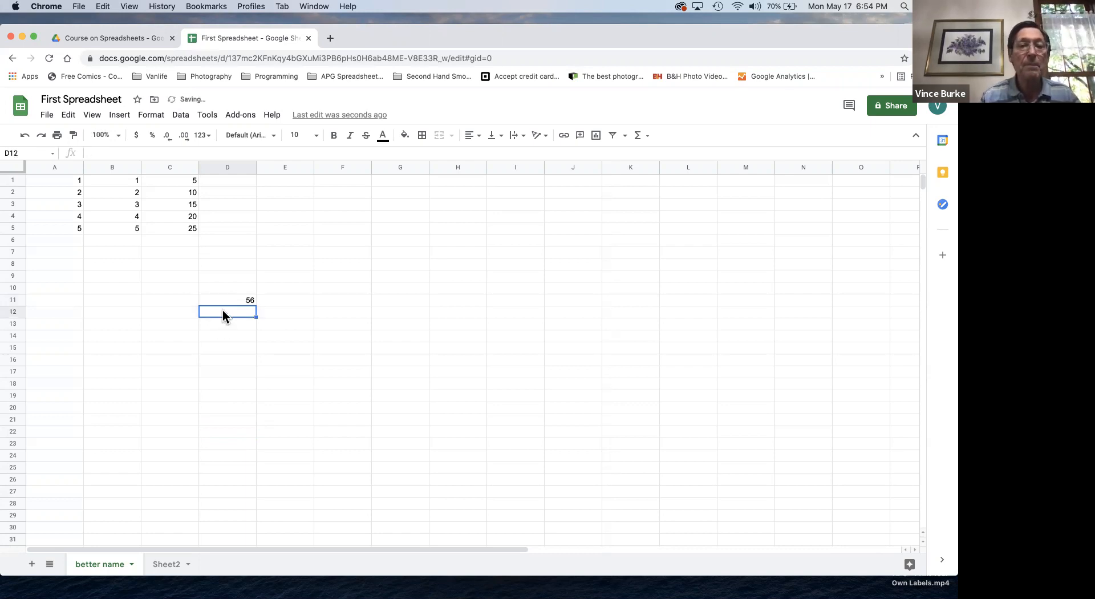
pyautogui.write('names')
pyautogui.press('Return')
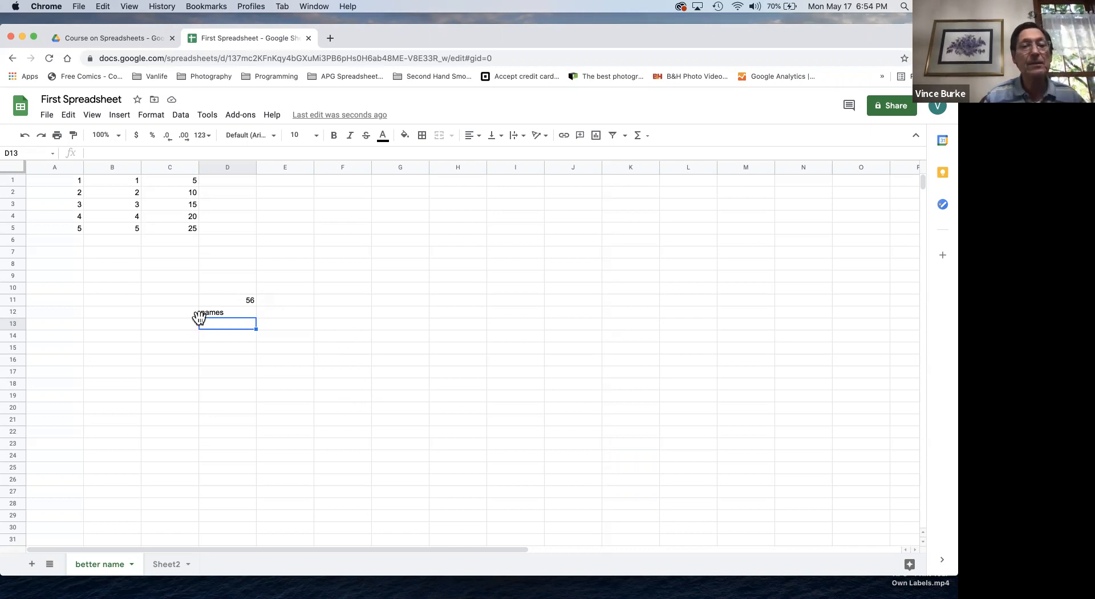
# Delete the contents of cells A1 to B5.
pyautogui.click(214, 310)
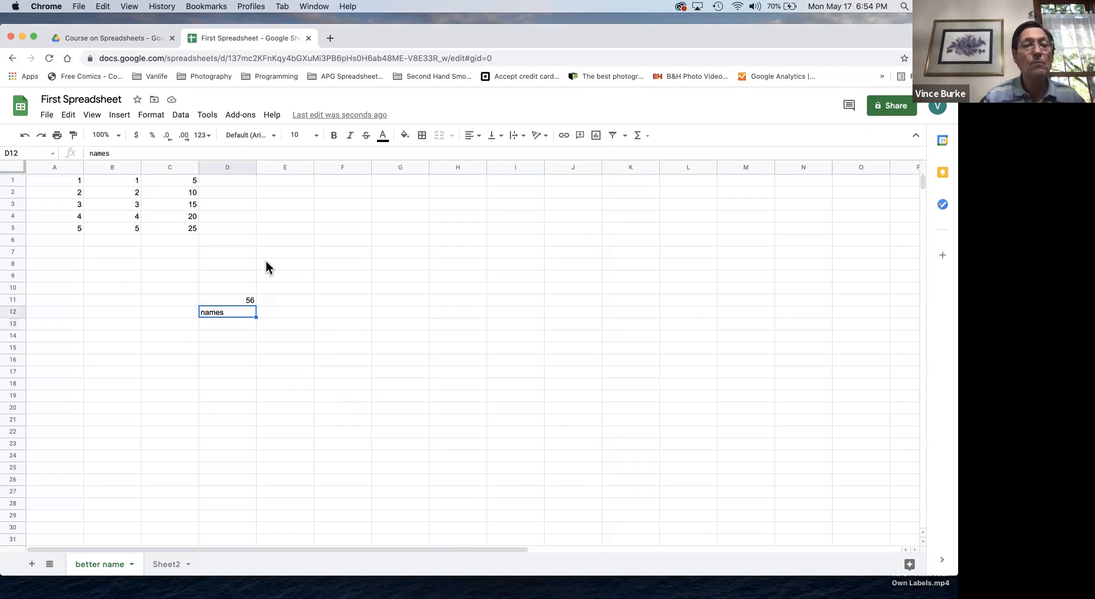
pyautogui.moveTo(57, 181); pyautogui.dragTo(127, 228)
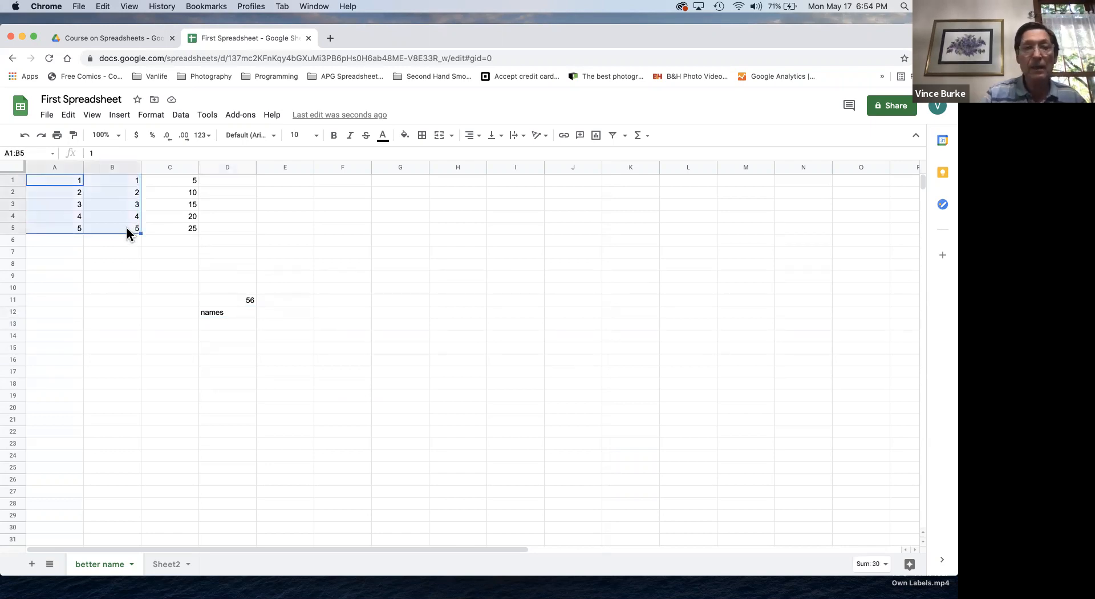
pyautogui.press('Delete')
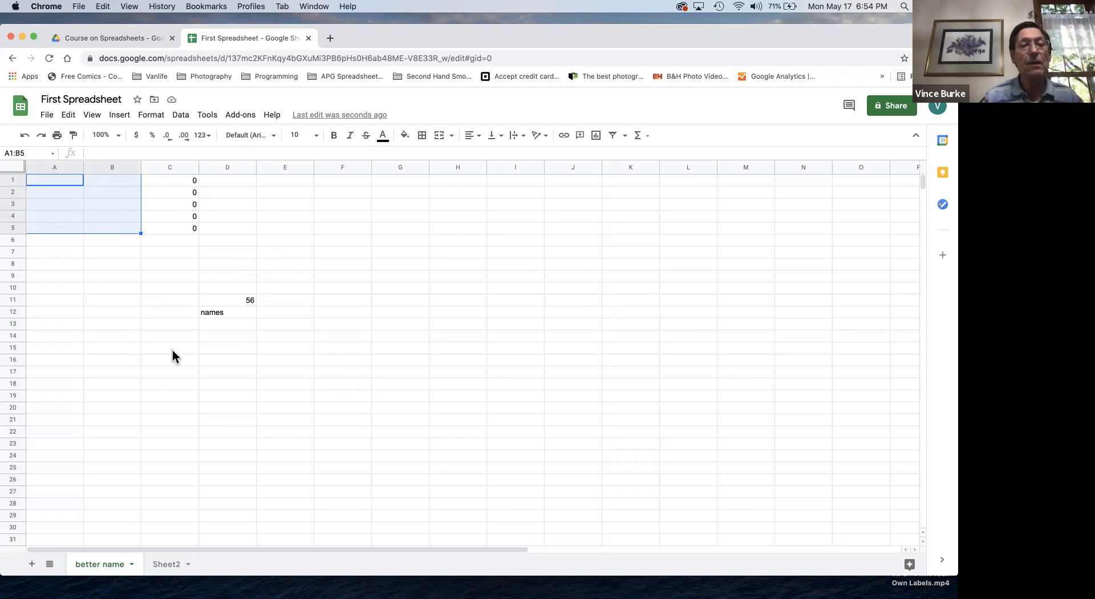
# Extend the text in cell D12 to read "names of people".
pyautogui.click(216, 312)
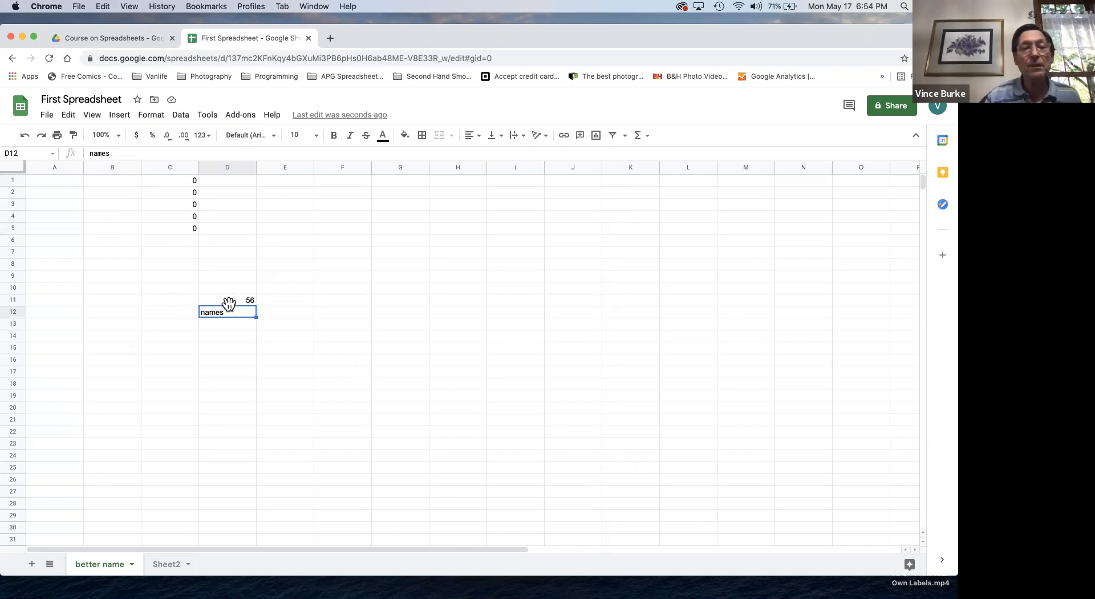
pyautogui.click(118, 152)
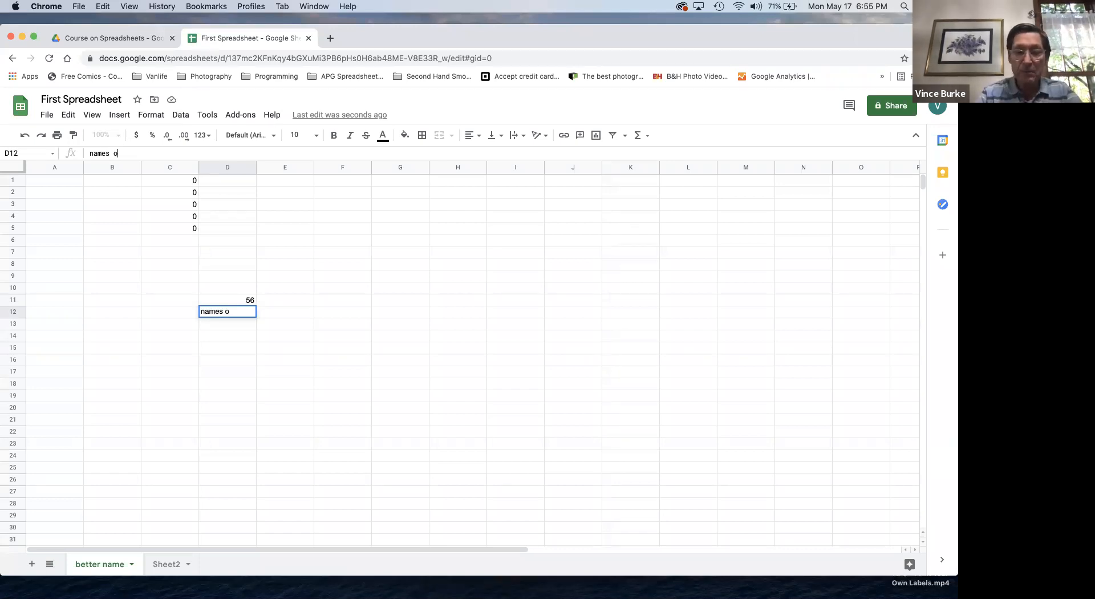
pyautogui.write('of people')
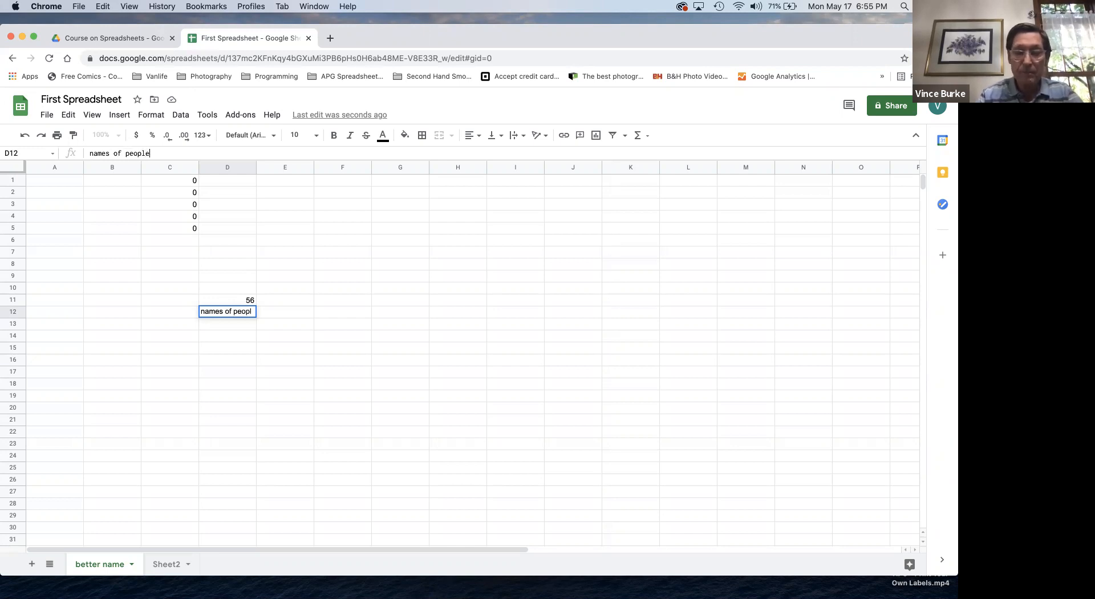
pyautogui.press('Return')
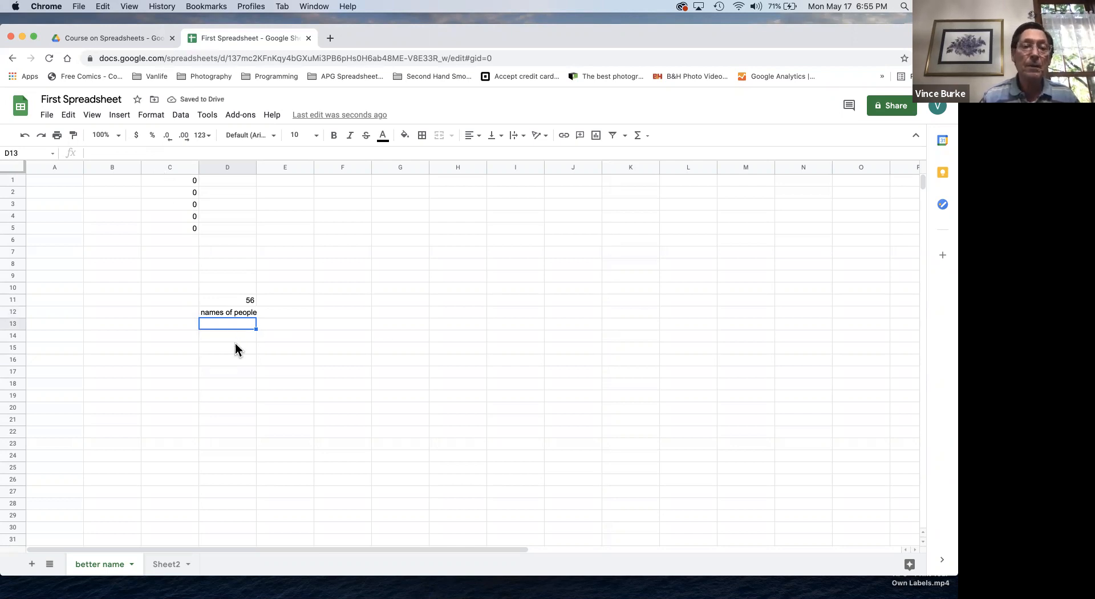
# Remove the first word from the text in cell D12, leaving "of people".
pyautogui.click(215, 323)
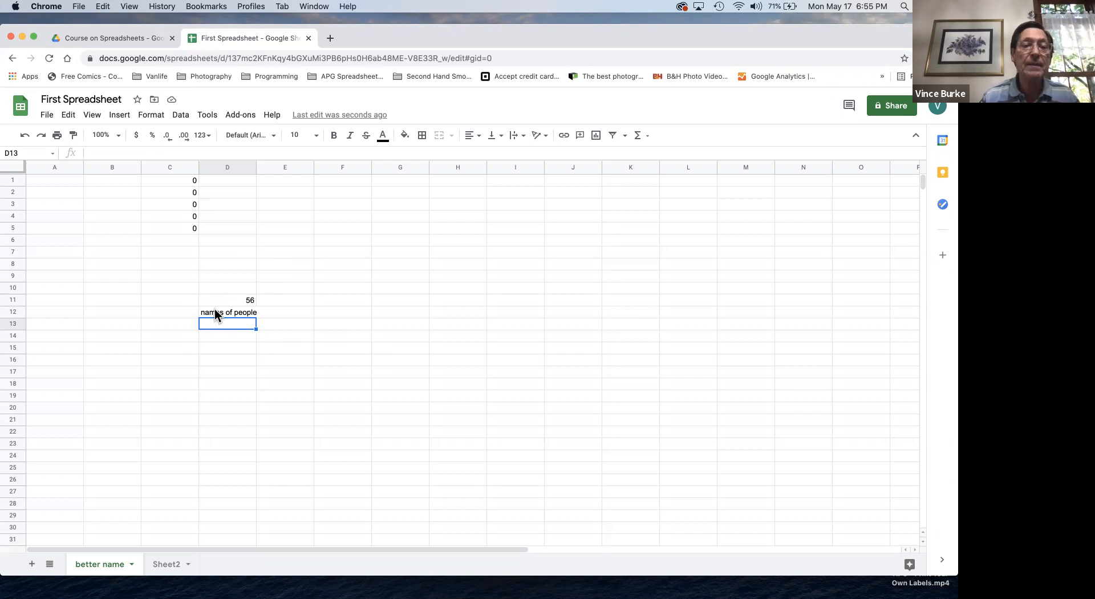
pyautogui.doubleClick(215, 312)
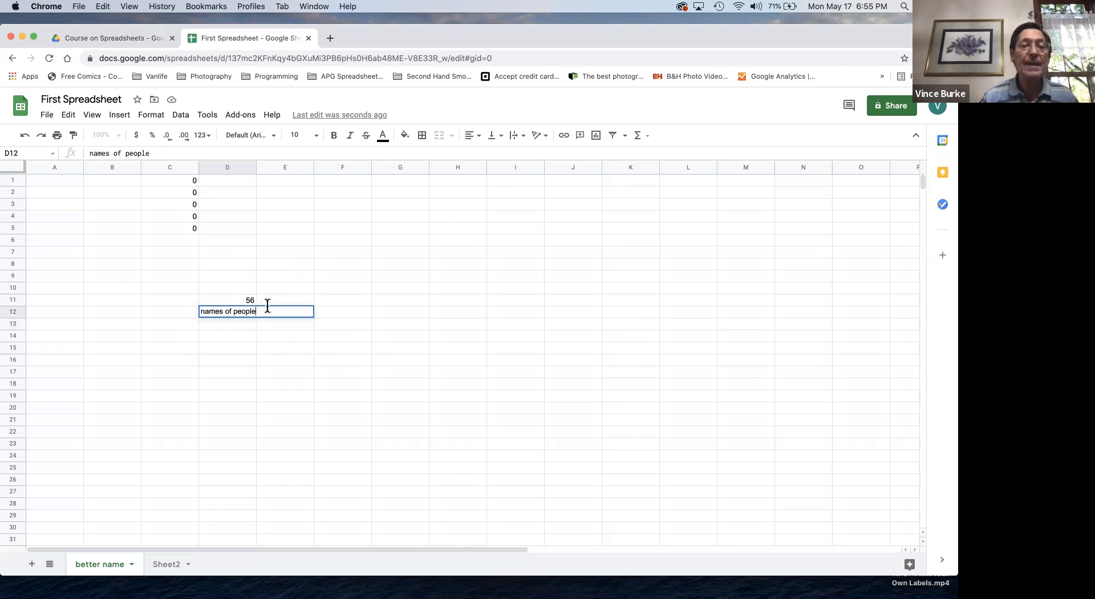
pyautogui.click(225, 309)
pyautogui.press('BackSpace')
pyautogui.press('BackSpace')
pyautogui.press('BackSpace')
pyautogui.press('BackSpace')
pyautogui.press('BackSpace')
pyautogui.press('BackSpace')
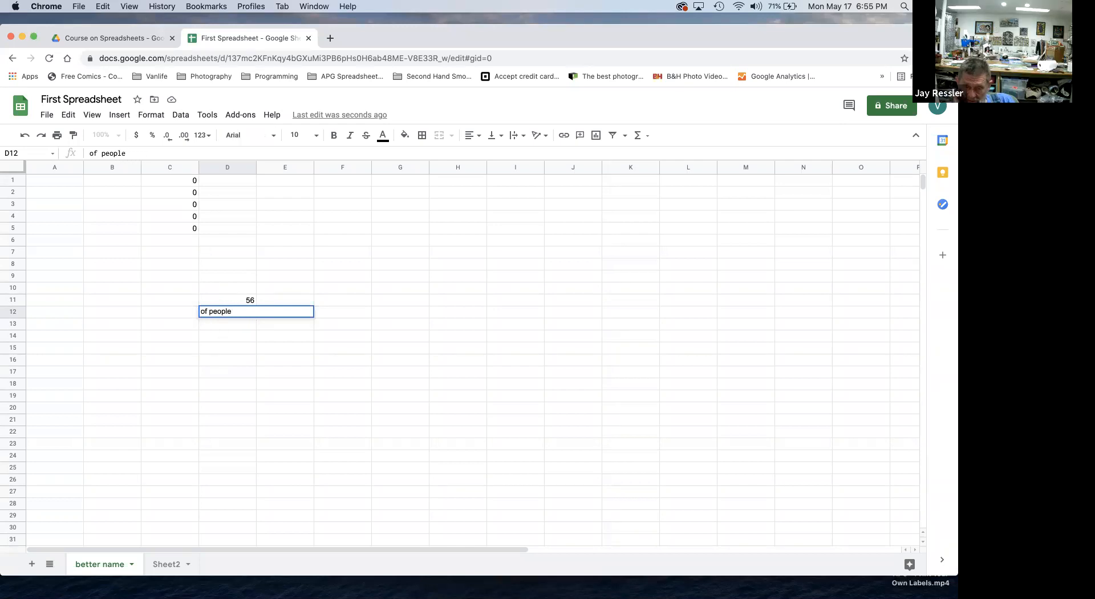
pyautogui.press('Return')
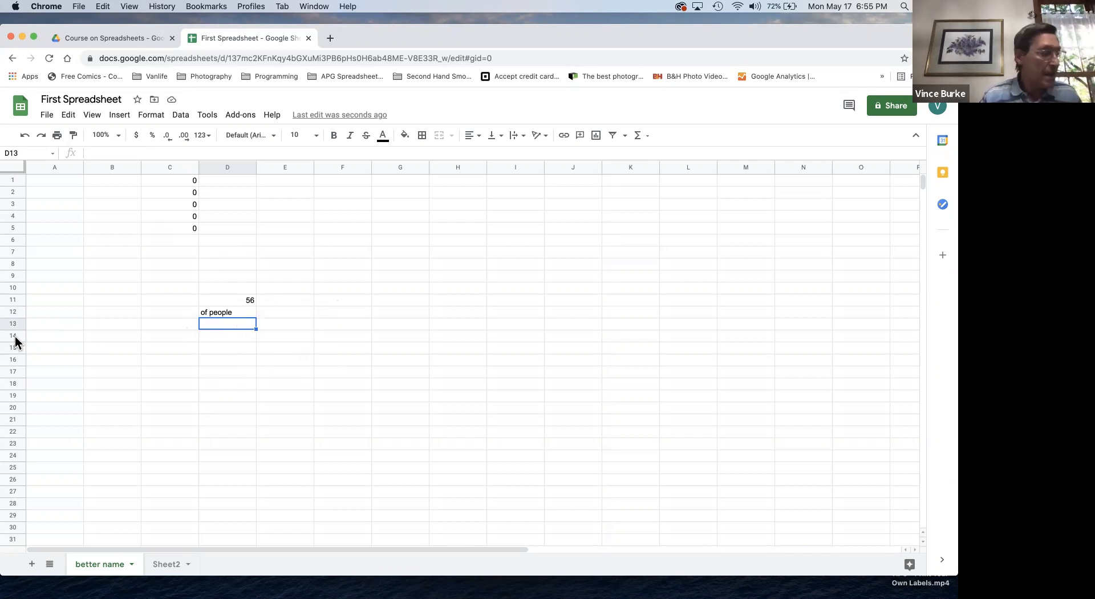
# Swap the words within cell D12 so that it reads "people of".
pyautogui.click(223, 312)
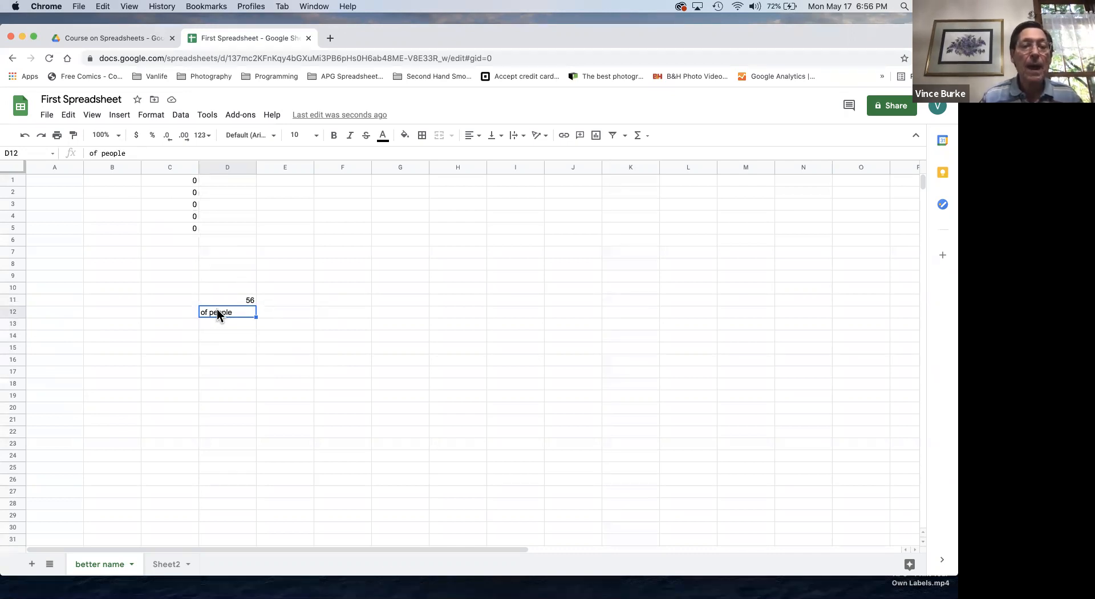
pyautogui.doubleClick(207, 312)
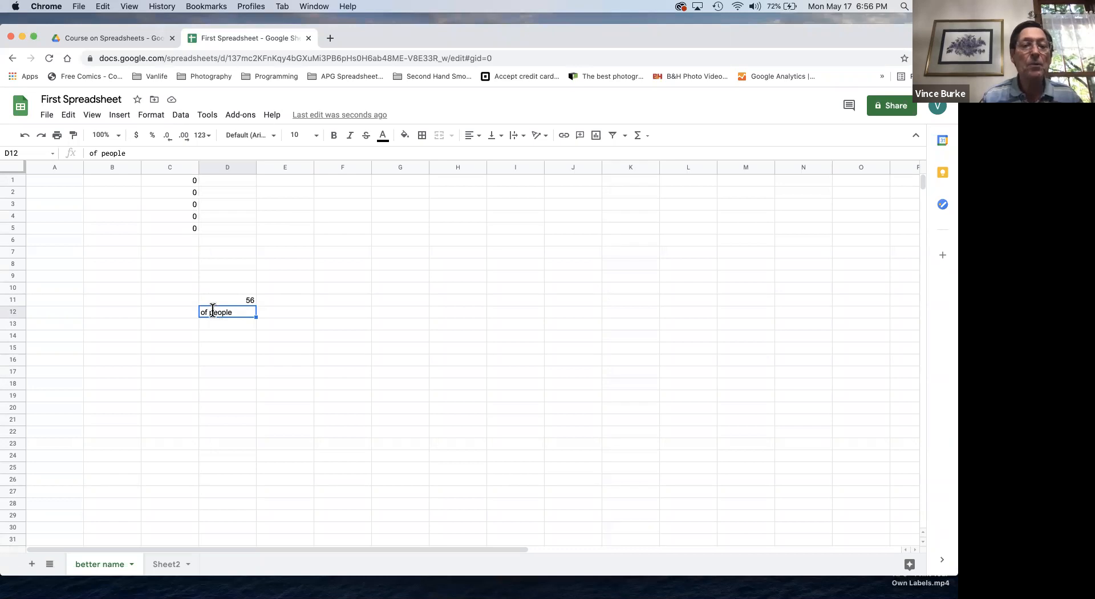
pyautogui.press('BackSpace')
pyautogui.press('BackSpace')
pyautogui.press('BackSpace')
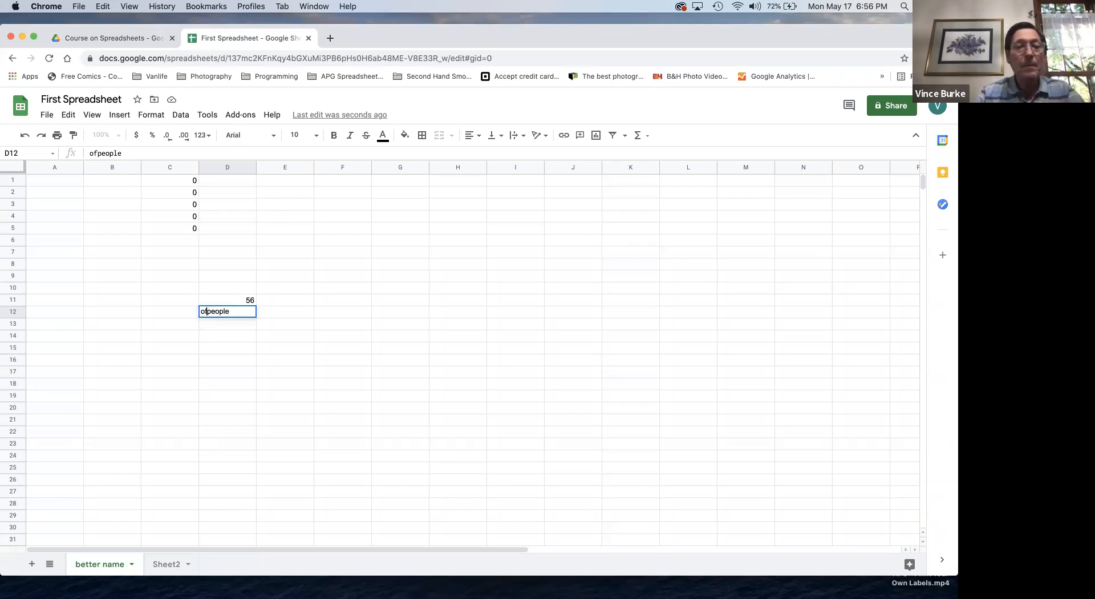
pyautogui.click(232, 311)
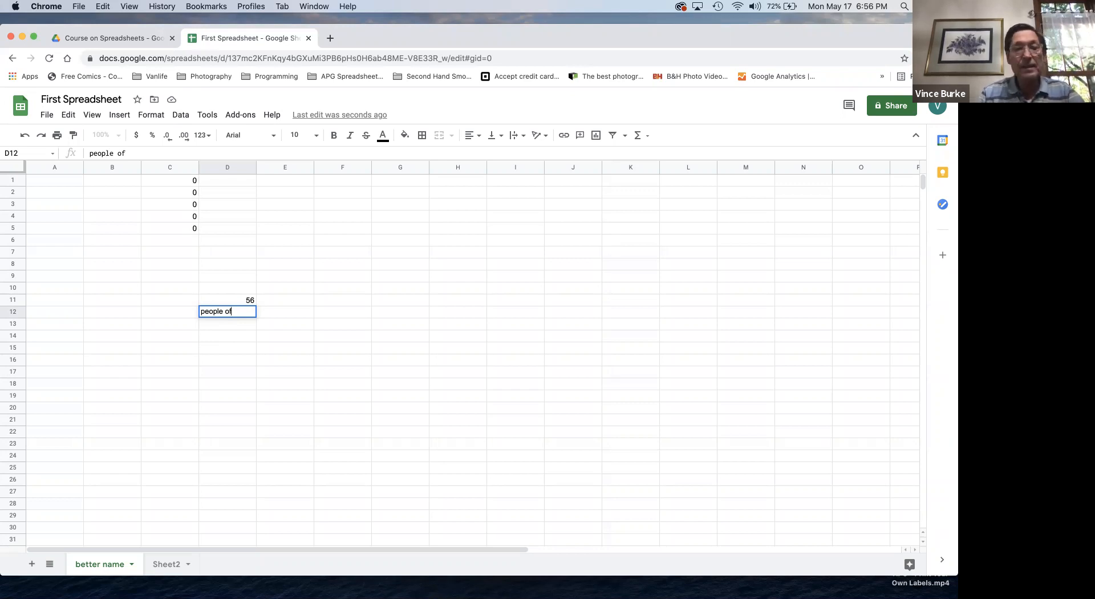
pyautogui.press('Return')
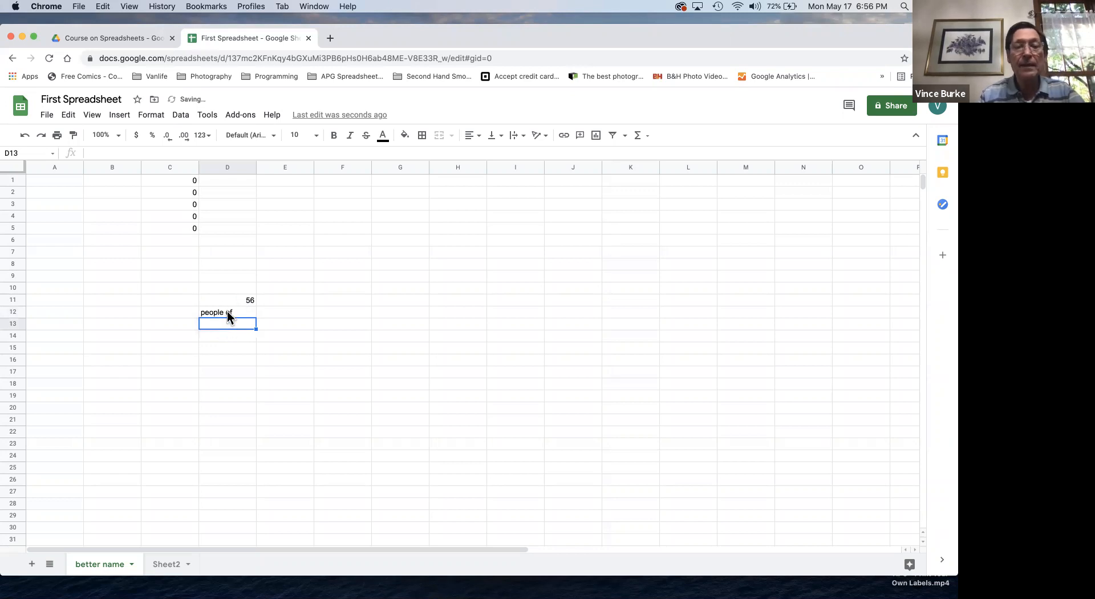
# Add a second line inside cell D12 containing "APG".
pyautogui.click(234, 310)
pyautogui.doubleClick(234, 309)
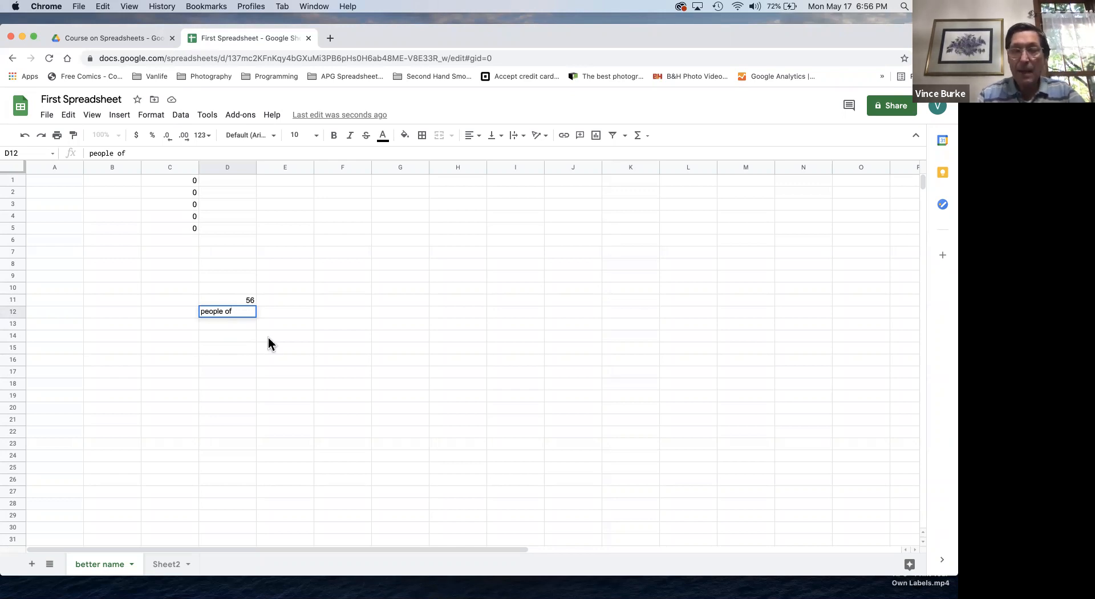
pyautogui.hotkey('alt', 'Return')
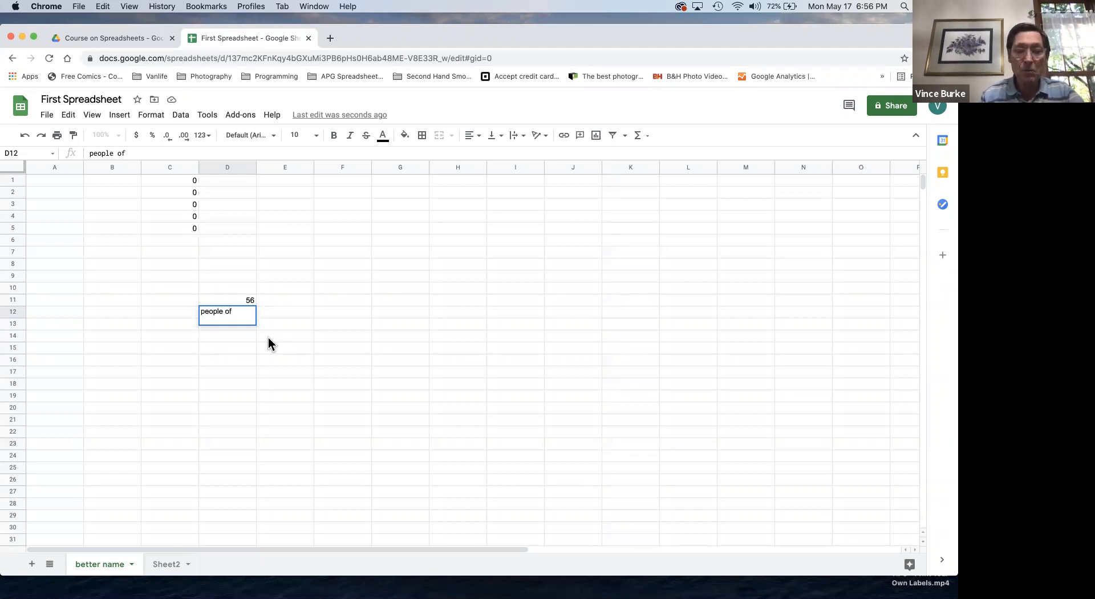
pyautogui.write('APG')
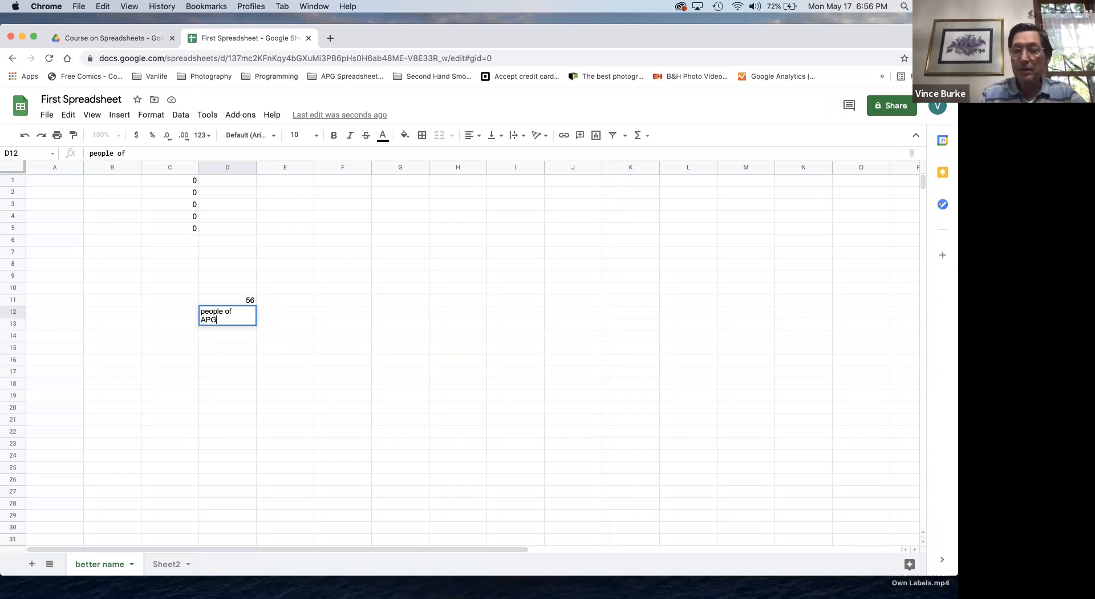
pyautogui.press('Return')
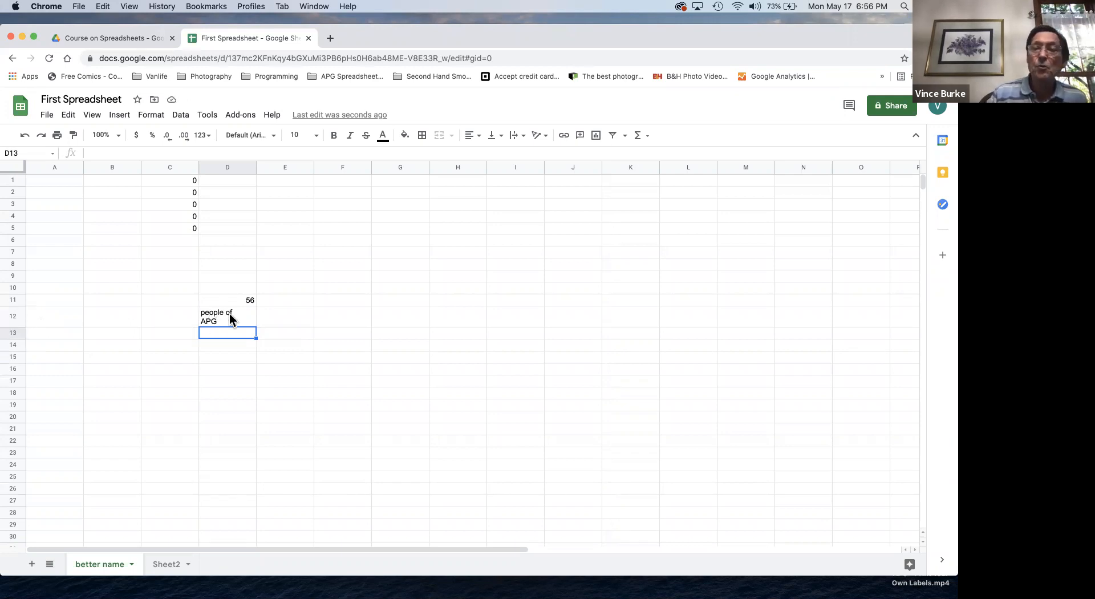
# Resize row 12 to a specified height of 50 pixels.
pyautogui.click(14, 317)
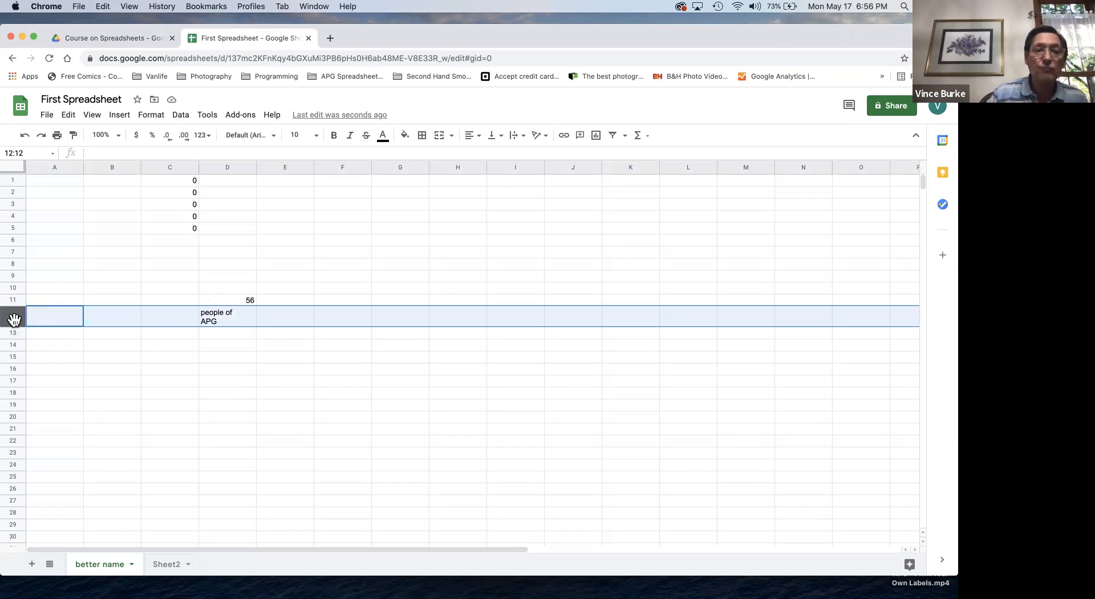
pyautogui.rightClick(14, 318)
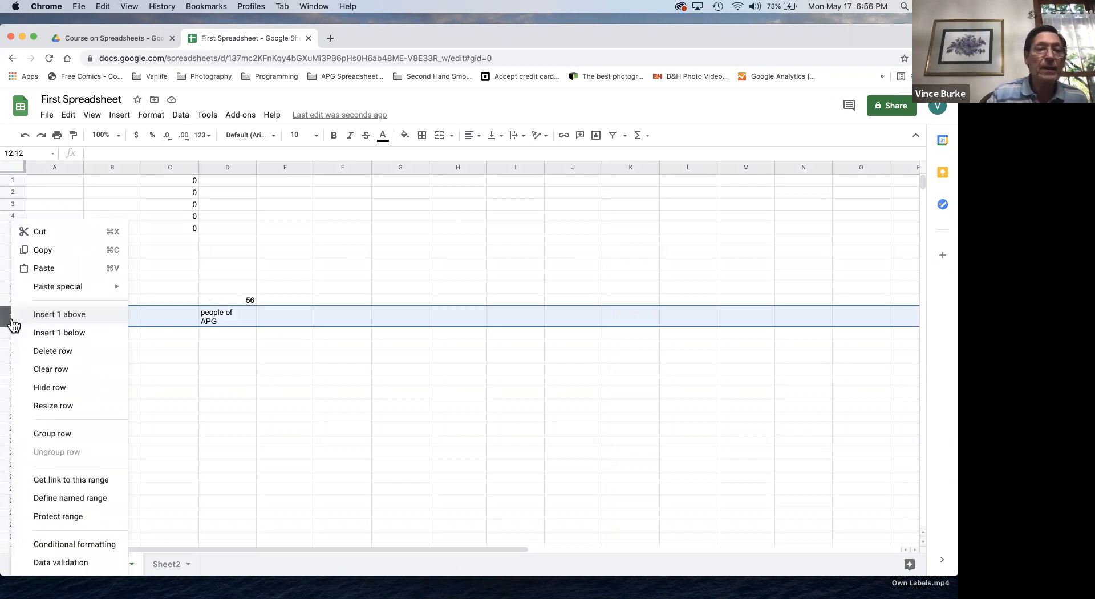
pyautogui.click(56, 405)
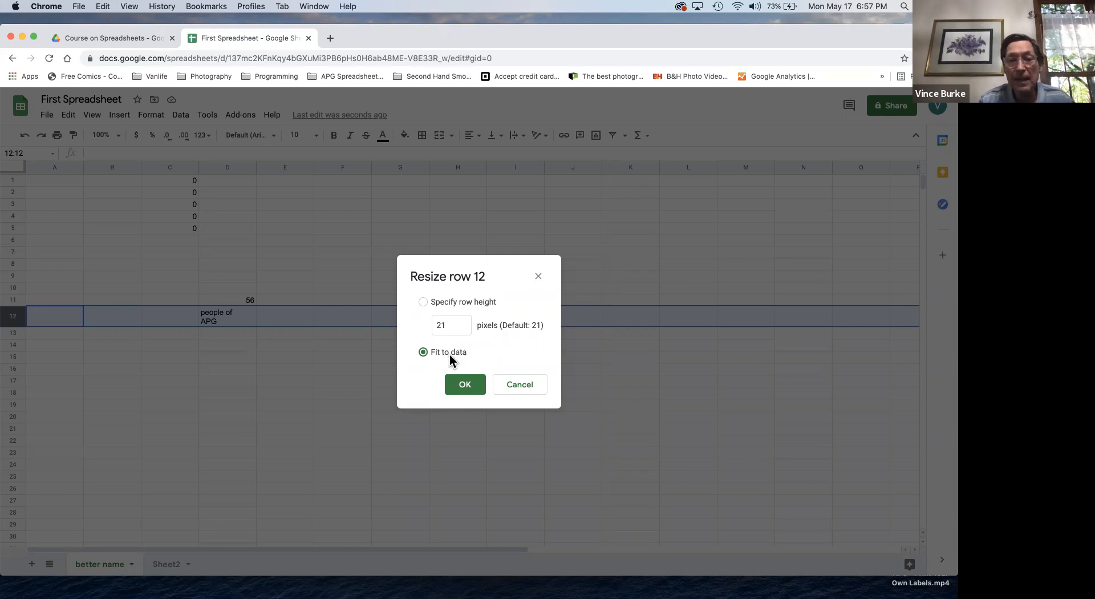
pyautogui.click(422, 301)
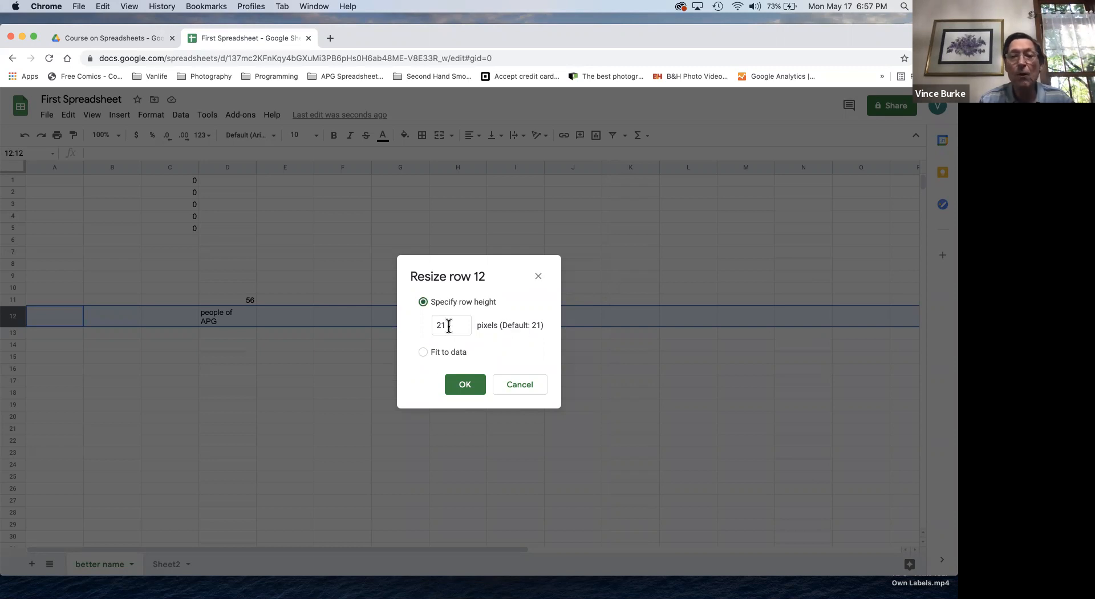
pyautogui.moveTo(449, 326); pyautogui.dragTo(423, 333)
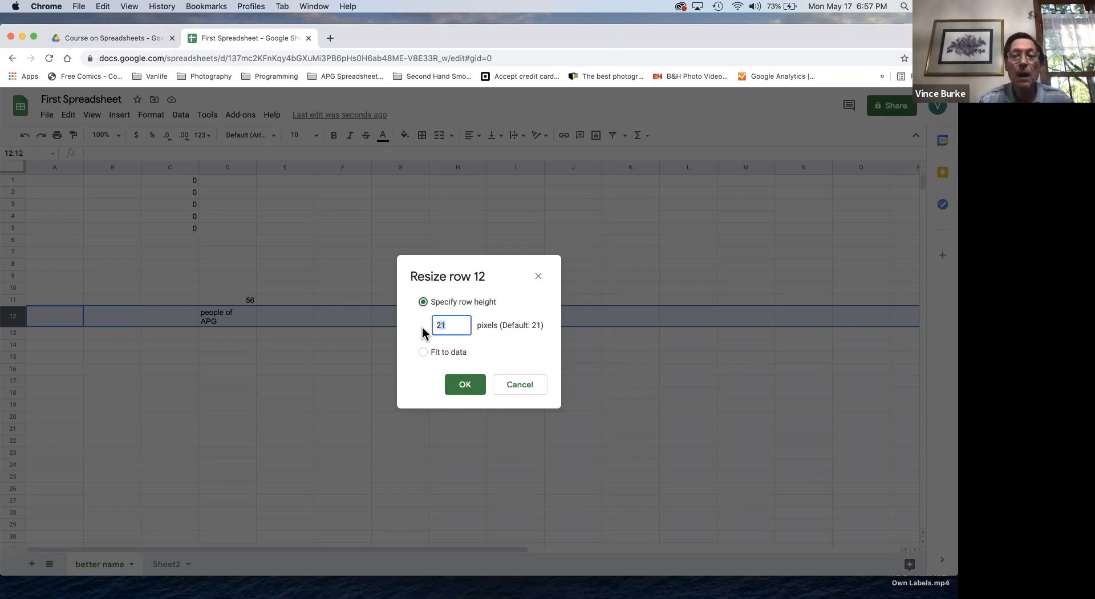
pyautogui.write('50')
pyautogui.press('Return')
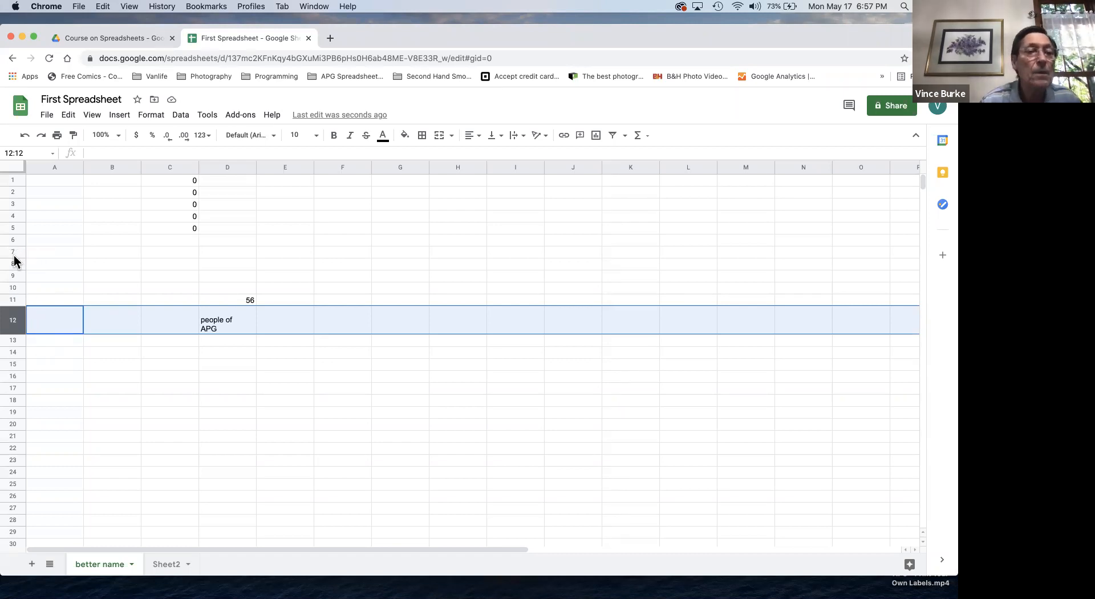
# Stretch row 7 to several times its height, then shrink it to slightly taller than the rows around it.
pyautogui.moveTo(15, 256); pyautogui.dragTo(12, 298)
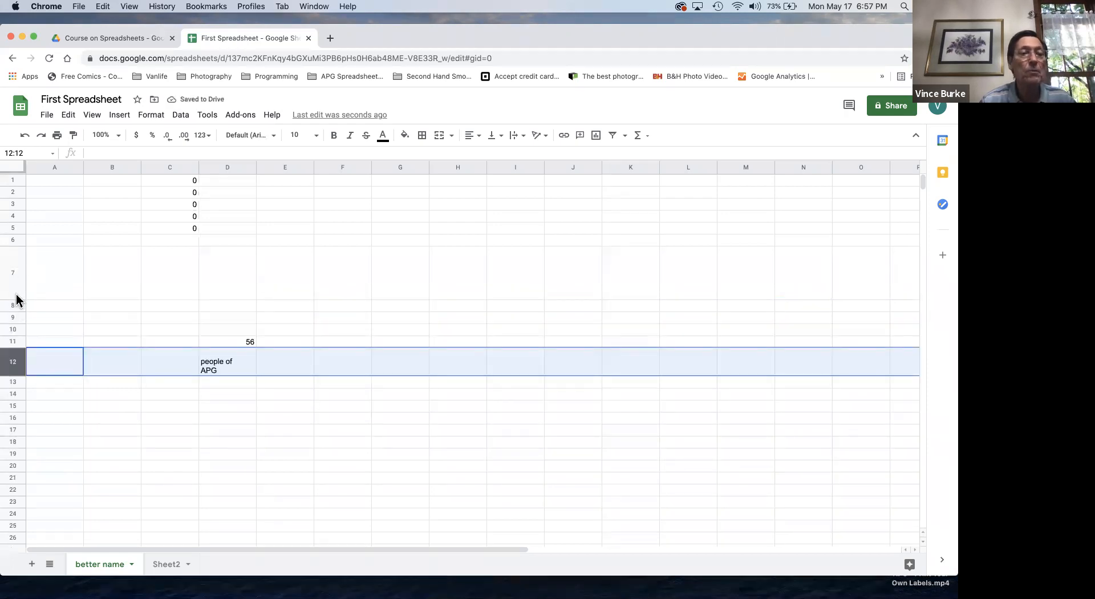
pyautogui.moveTo(18, 297); pyautogui.dragTo(17, 260)
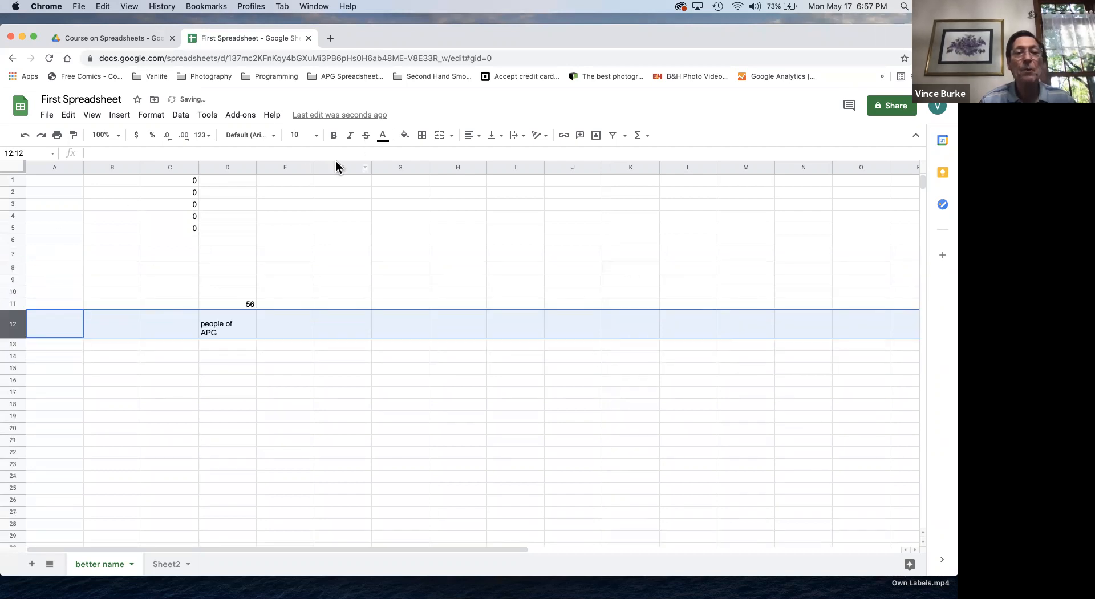
# Widen column E to more than three times its width and narrow column F to about half.
pyautogui.moveTo(313, 167); pyautogui.dragTo(456, 168)
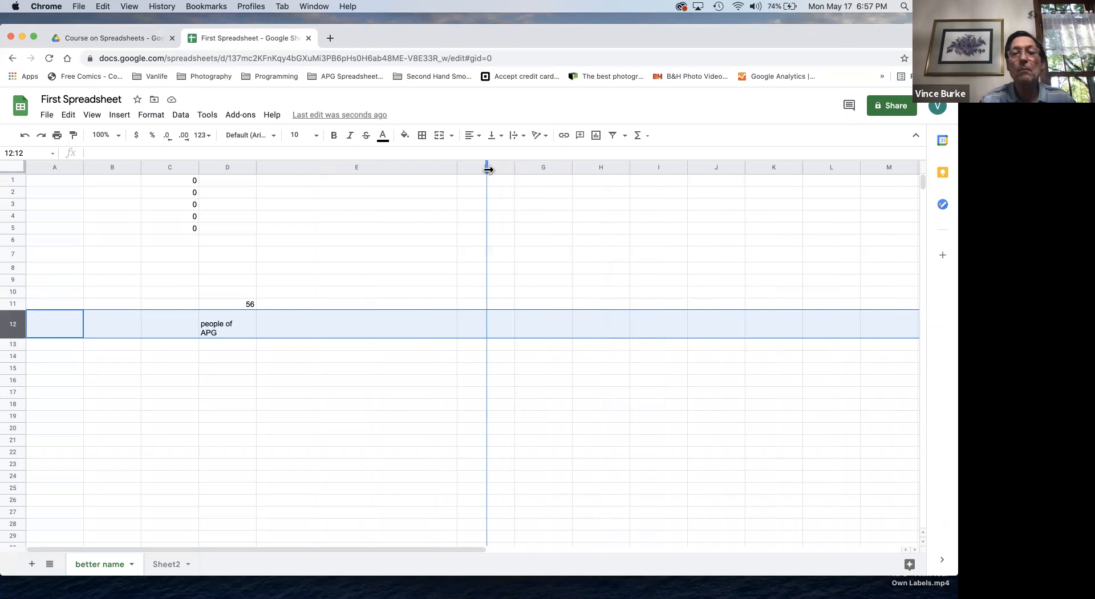
pyautogui.moveTo(489, 169); pyautogui.dragTo(488, 170)
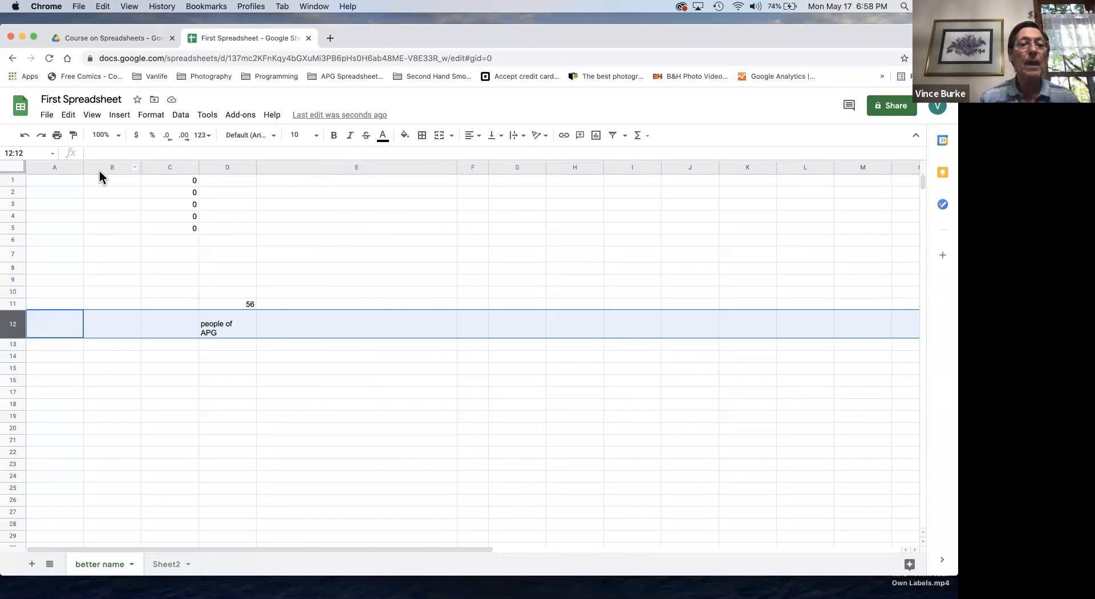
# Resize columns B through E together to a width of 200 pixels.
pyautogui.moveTo(92, 166); pyautogui.dragTo(383, 183)
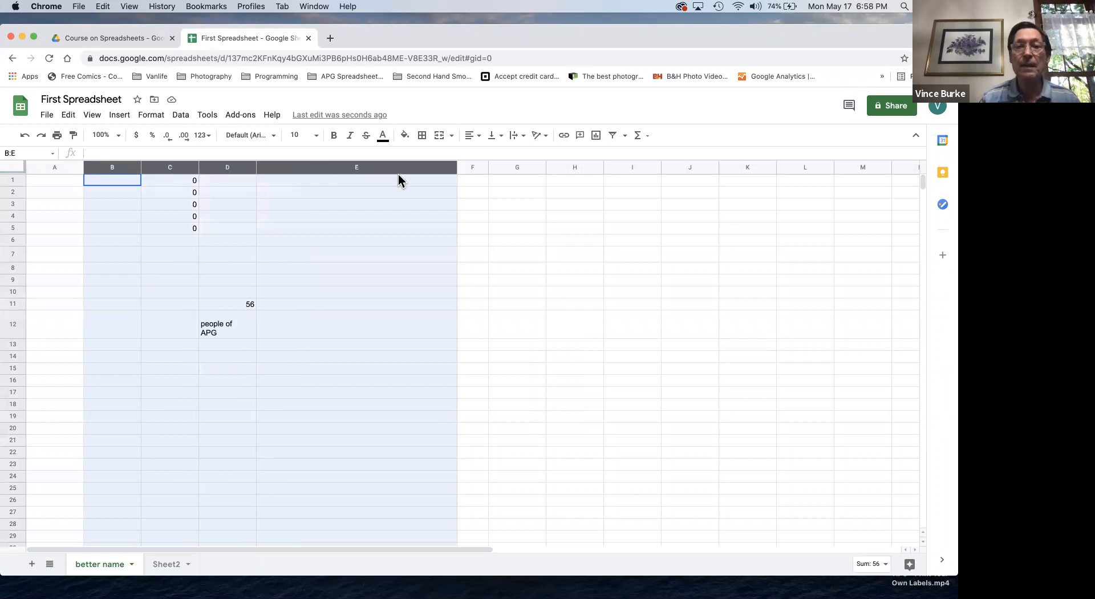
pyautogui.moveTo(399, 173); pyautogui.dragTo(398, 173)
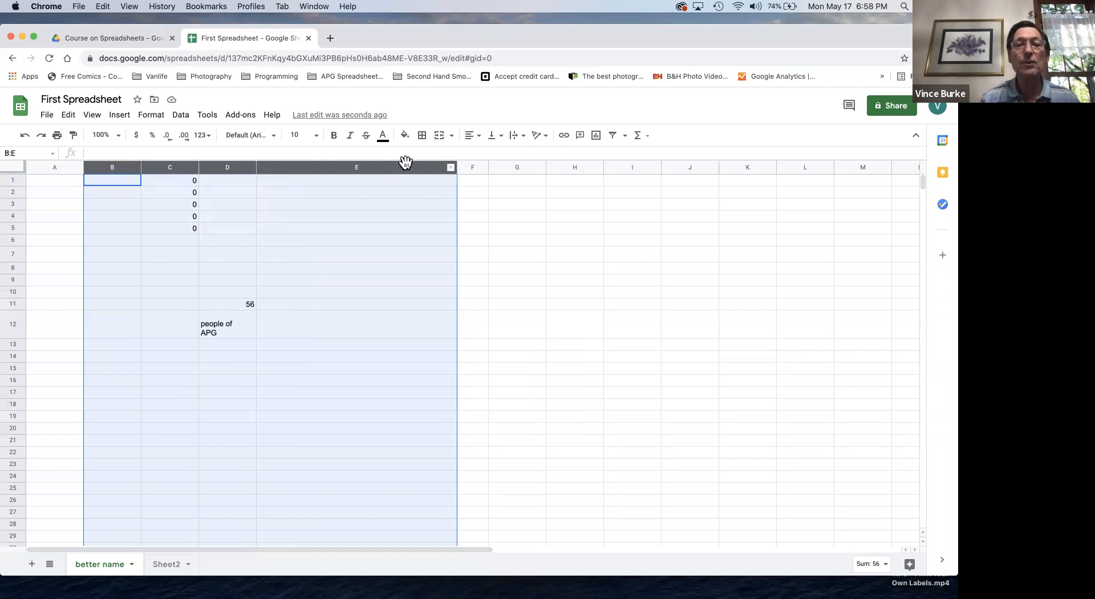
pyautogui.click(452, 168)
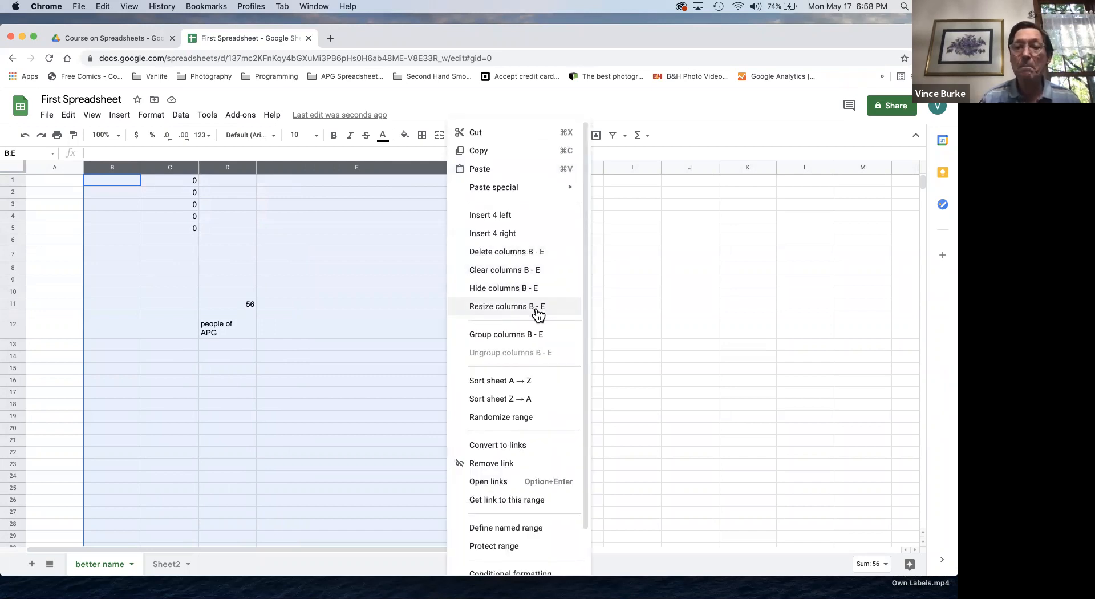
pyautogui.click(493, 305)
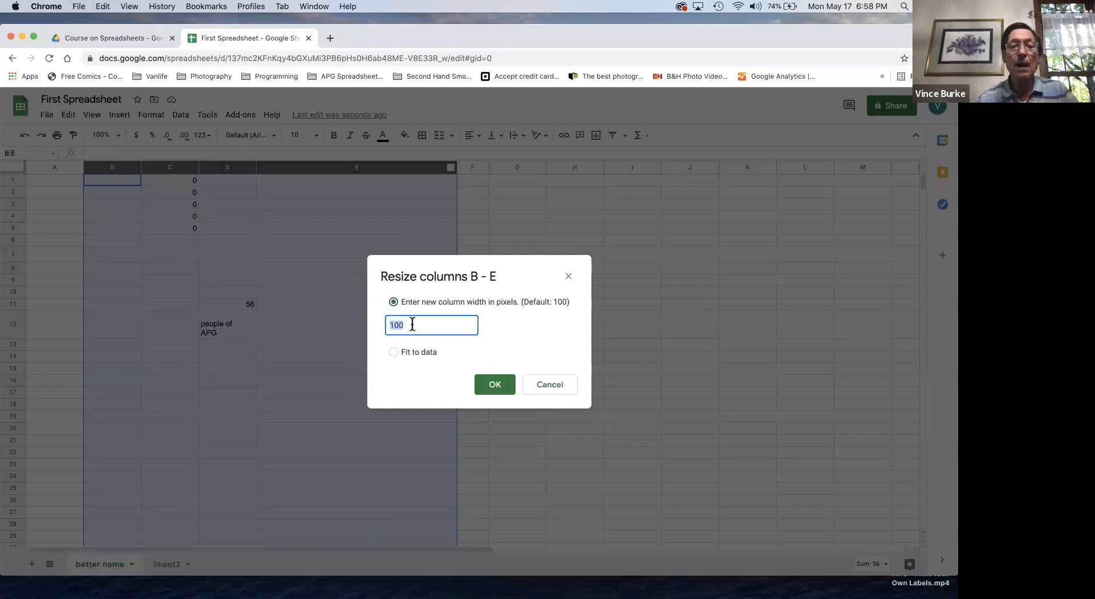
pyautogui.write('200')
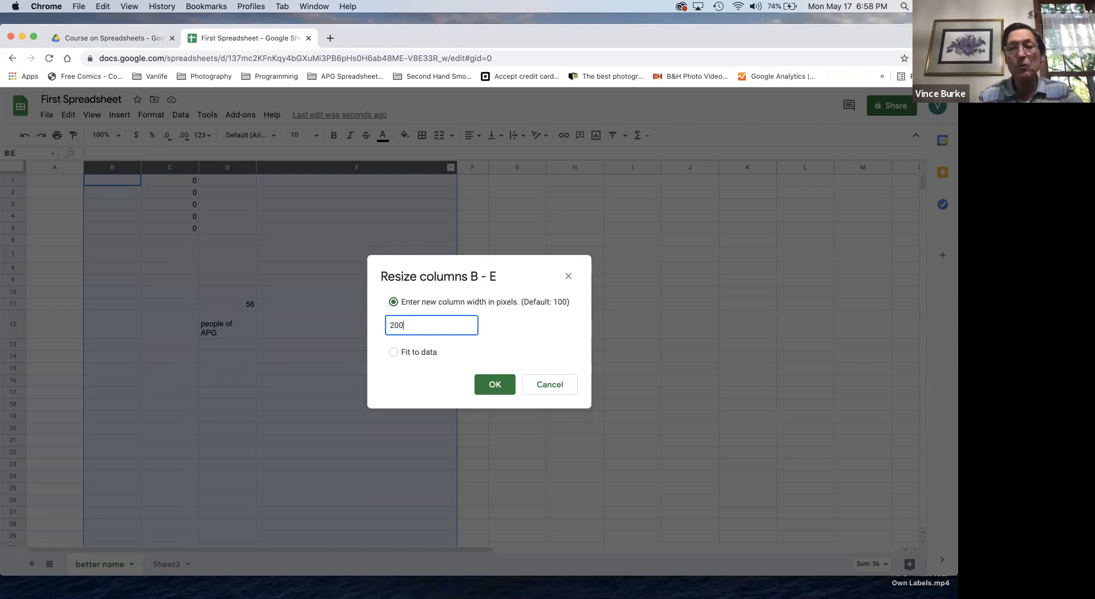
pyautogui.click(495, 384)
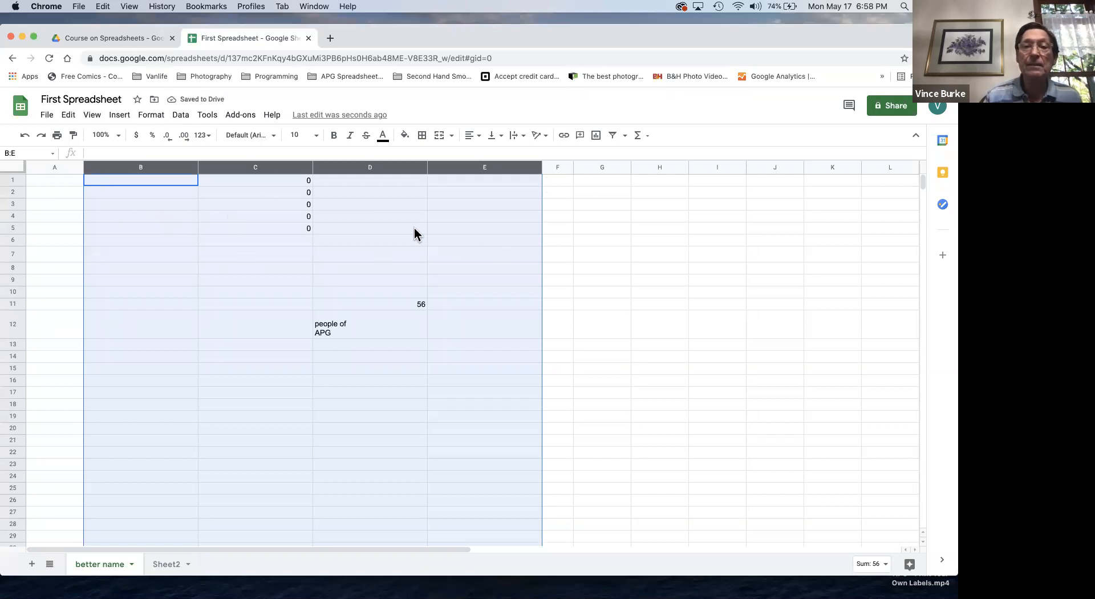
pyautogui.click(605, 267)
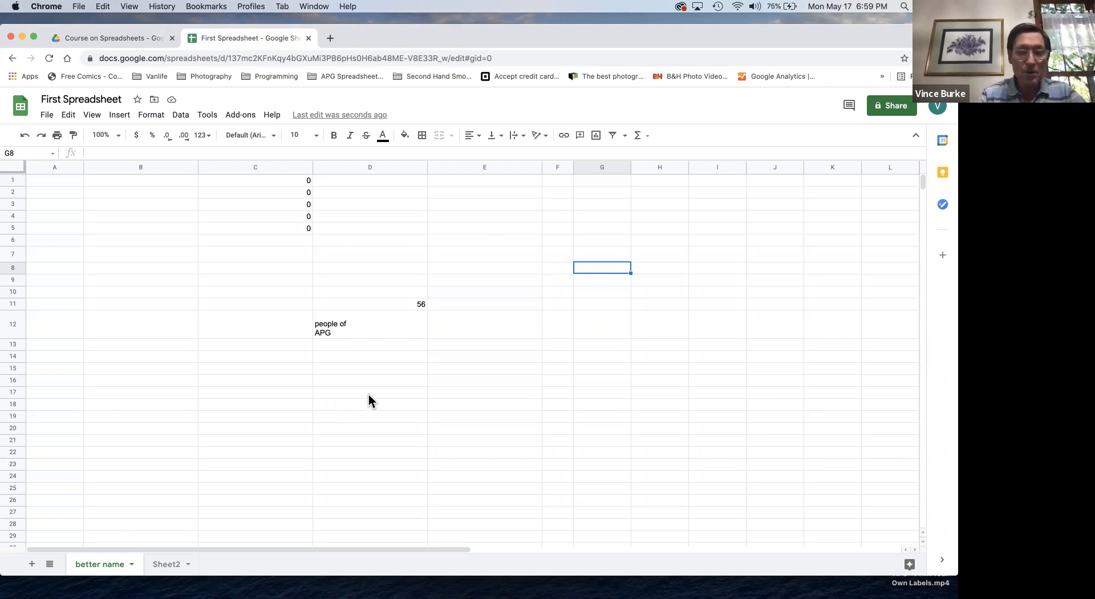
# Undo the width change of columns B to E and the separate width changes of columns F and E.
pyautogui.press('super+z')
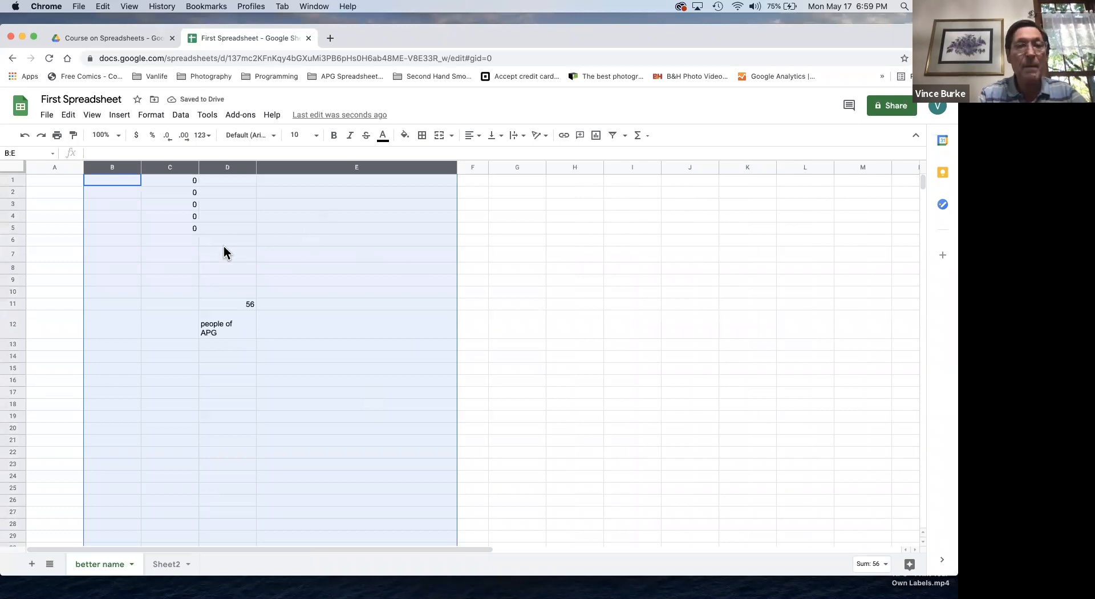
pyautogui.press('super+z')
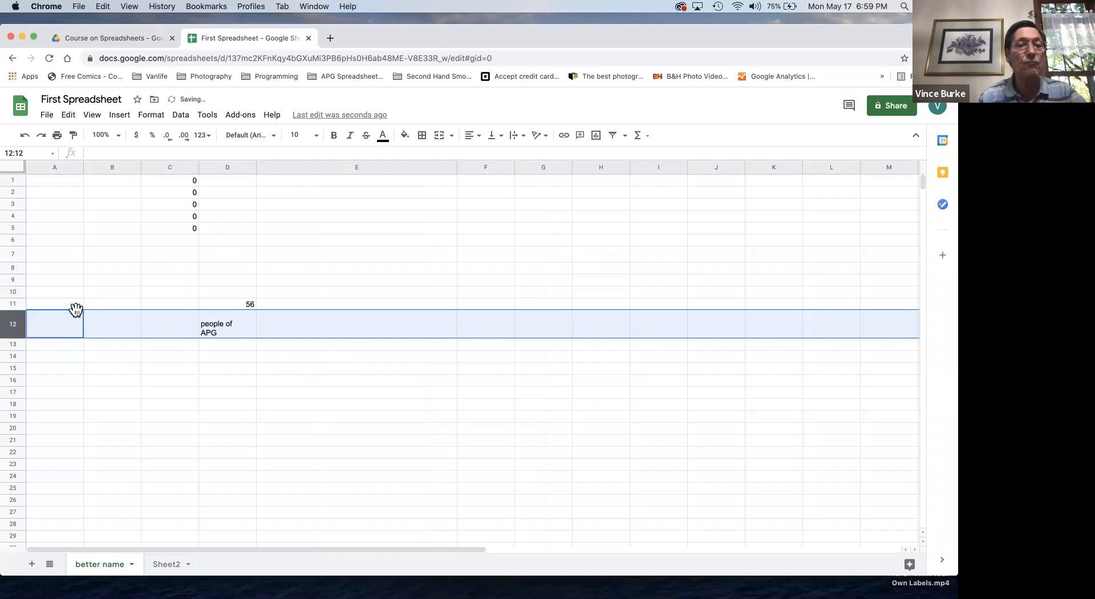
pyautogui.click(25, 136)
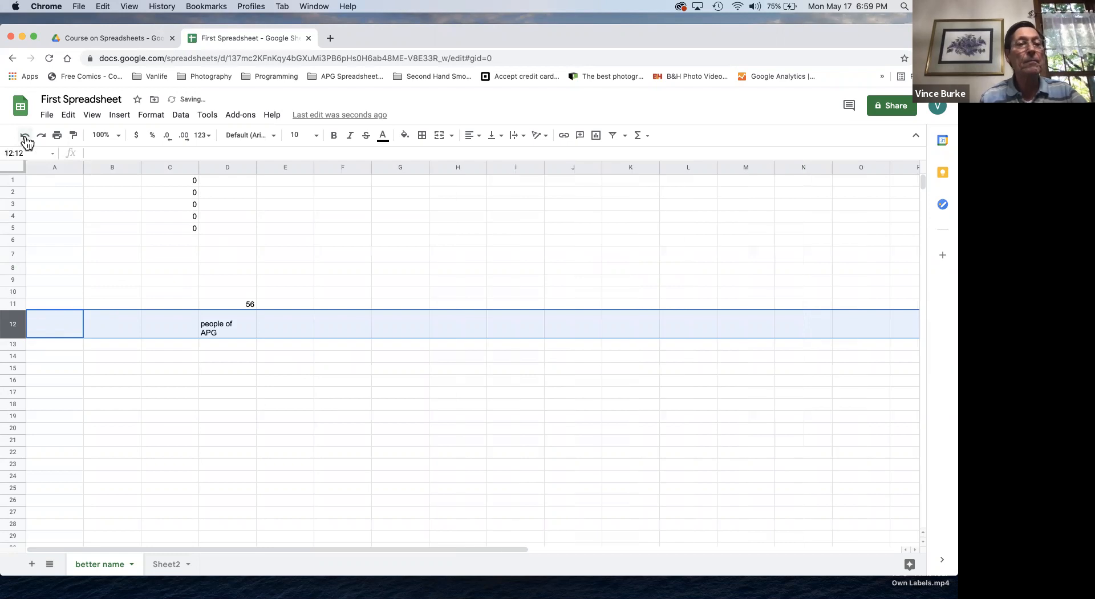
# Undo the last height change of row 7 and redo it.
pyautogui.click(25, 136)
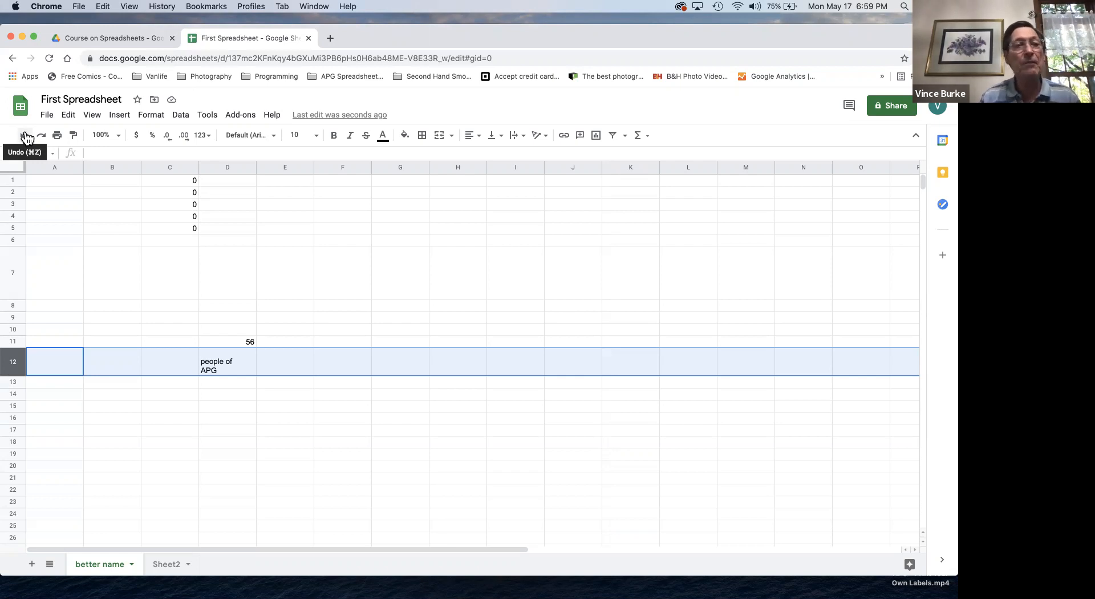
pyautogui.click(66, 117)
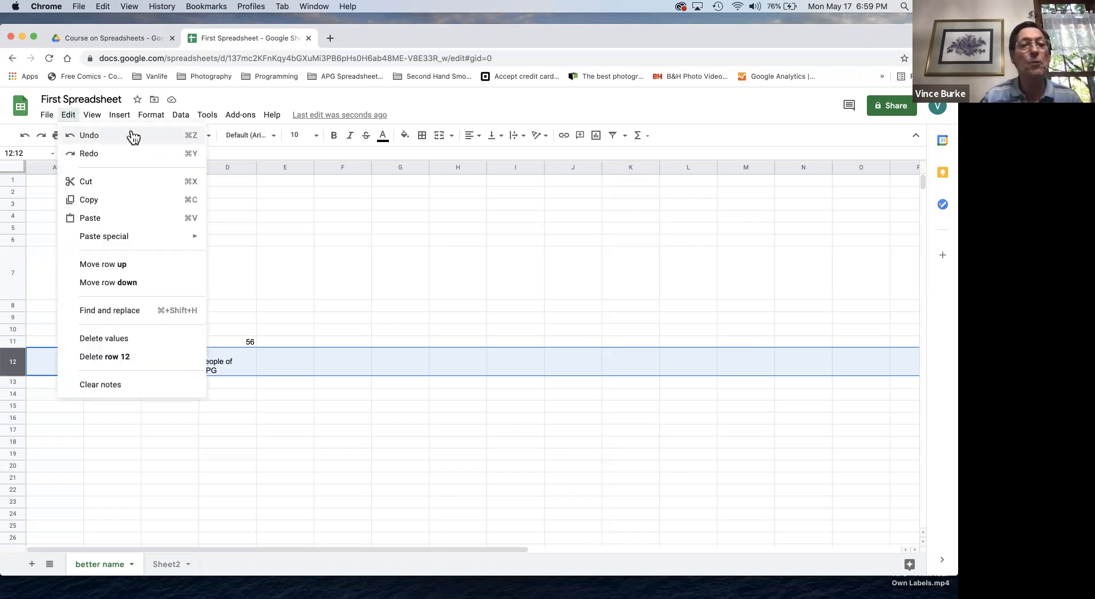
pyautogui.click(92, 154)
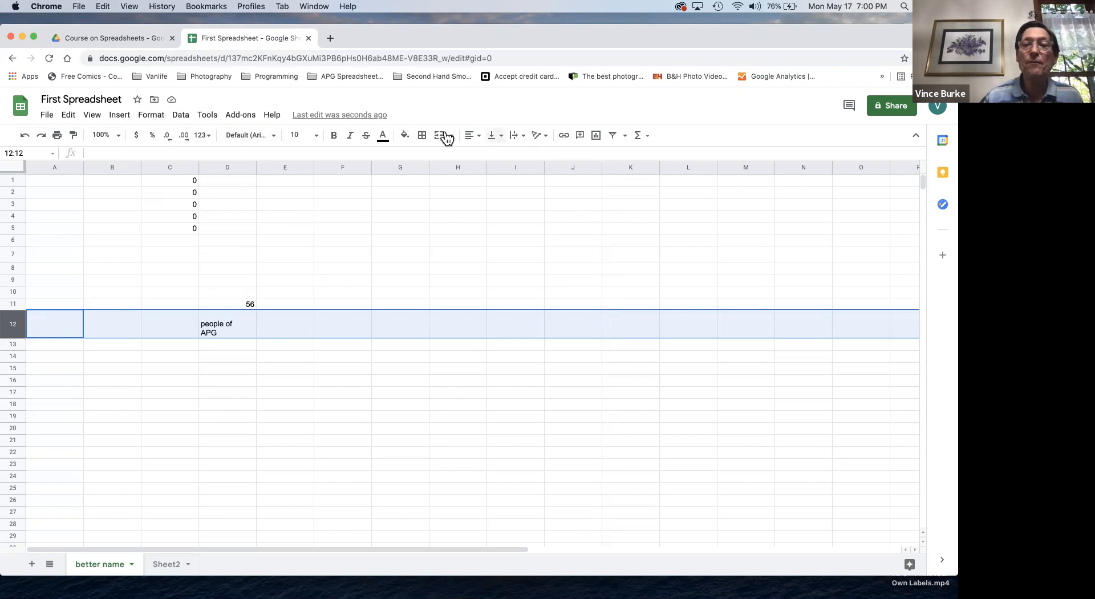
pyautogui.click(152, 115)
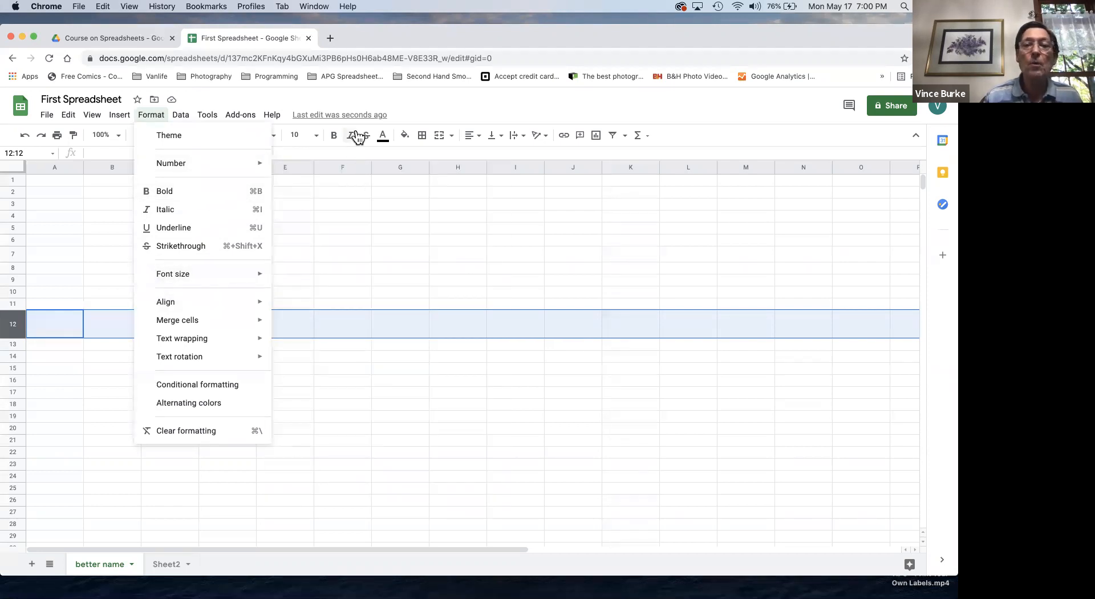
pyautogui.click(342, 227)
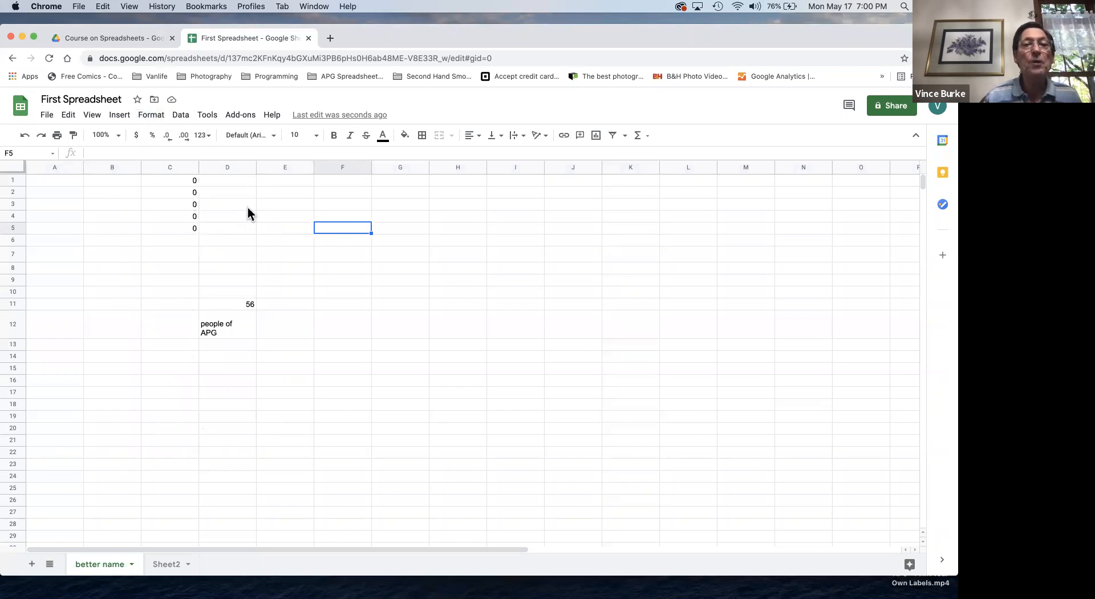
# Switch to the Course on Spreadsheets folder in Google Drive and open the Demonstration spreadsheet.
pyautogui.click(96, 38)
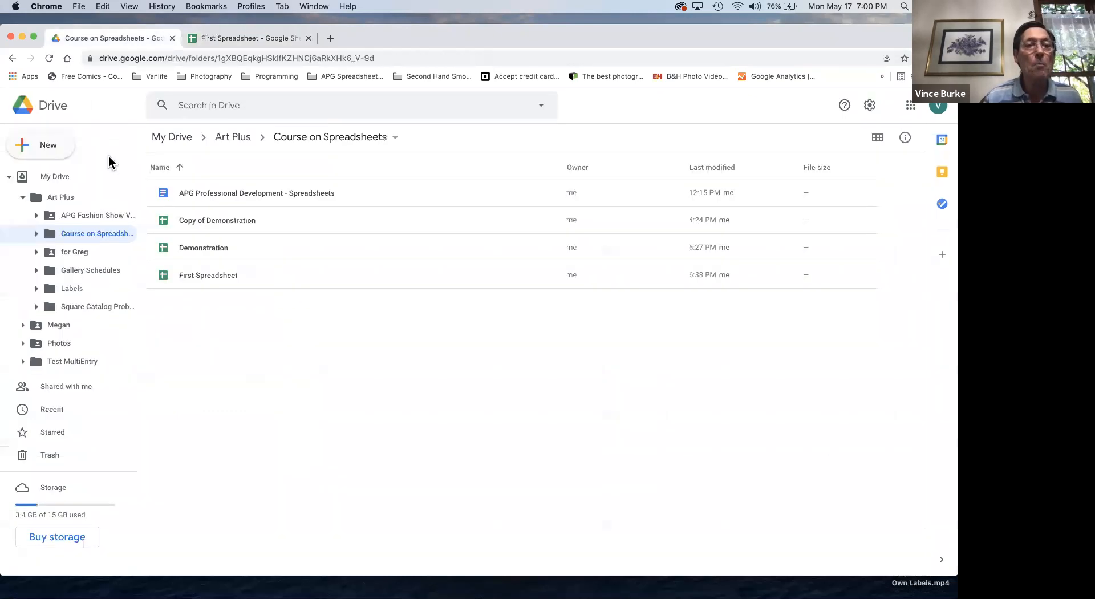
pyautogui.doubleClick(196, 247)
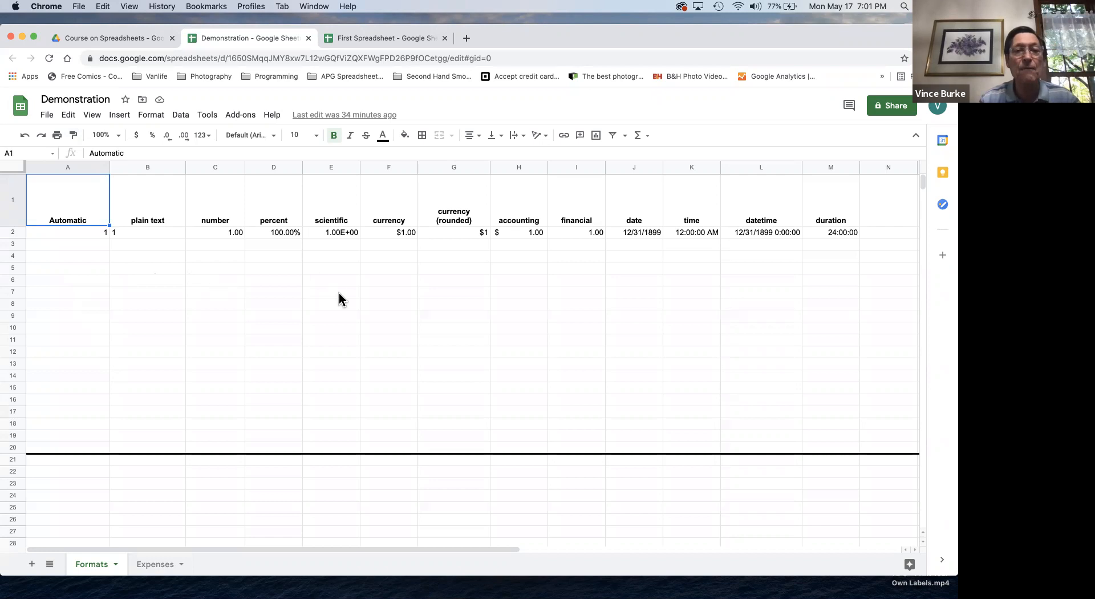
# Check which number format is applied to cell D5 in the percent column of the Formats sheet.
pyautogui.click(277, 265)
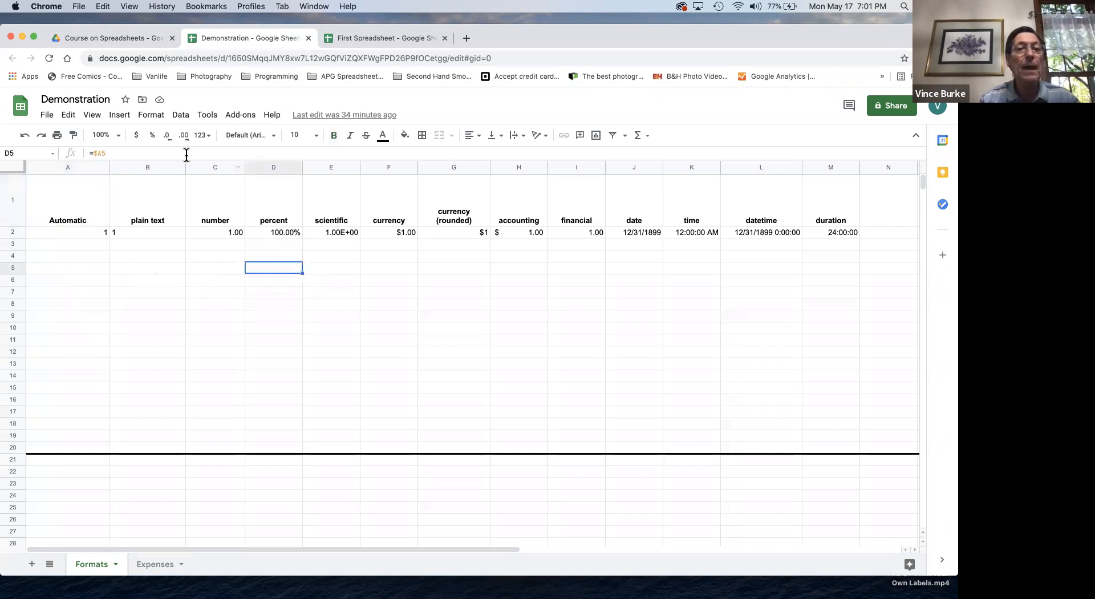
pyautogui.click(151, 115)
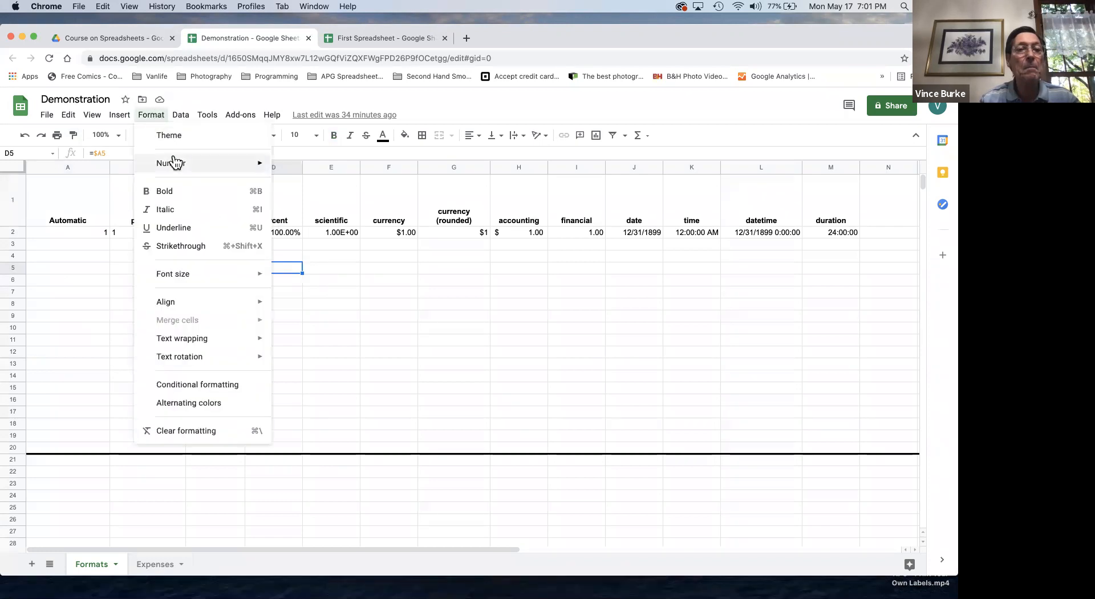
pyautogui.moveTo(176, 165)
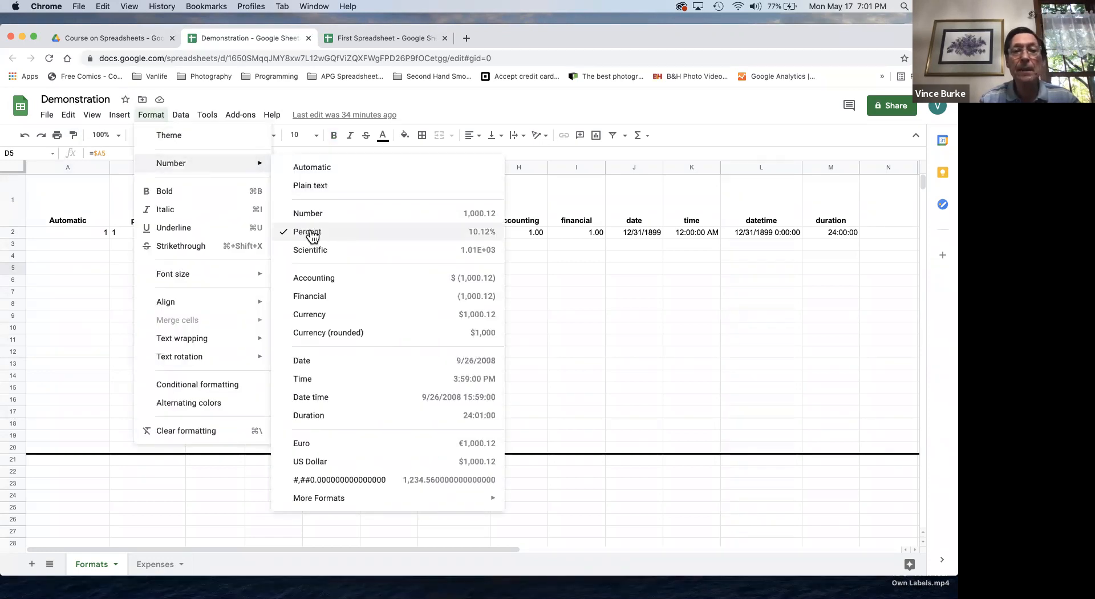
pyautogui.click(74, 365)
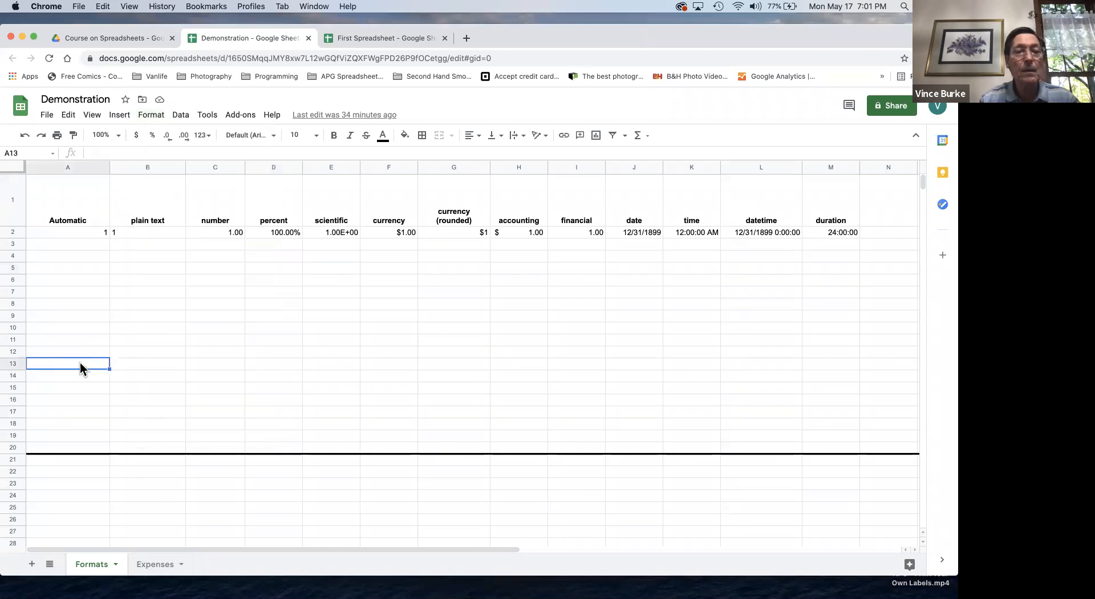
# Copy the formatting of cell D7 in the percent column to cell N10 with Paint format.
pyautogui.click(279, 293)
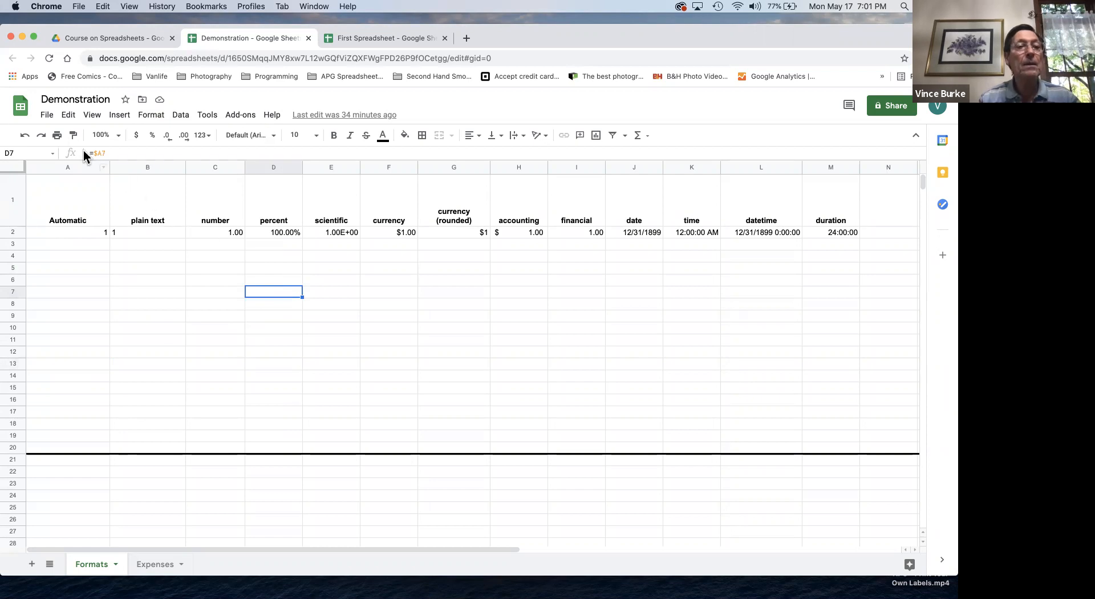
pyautogui.click(73, 137)
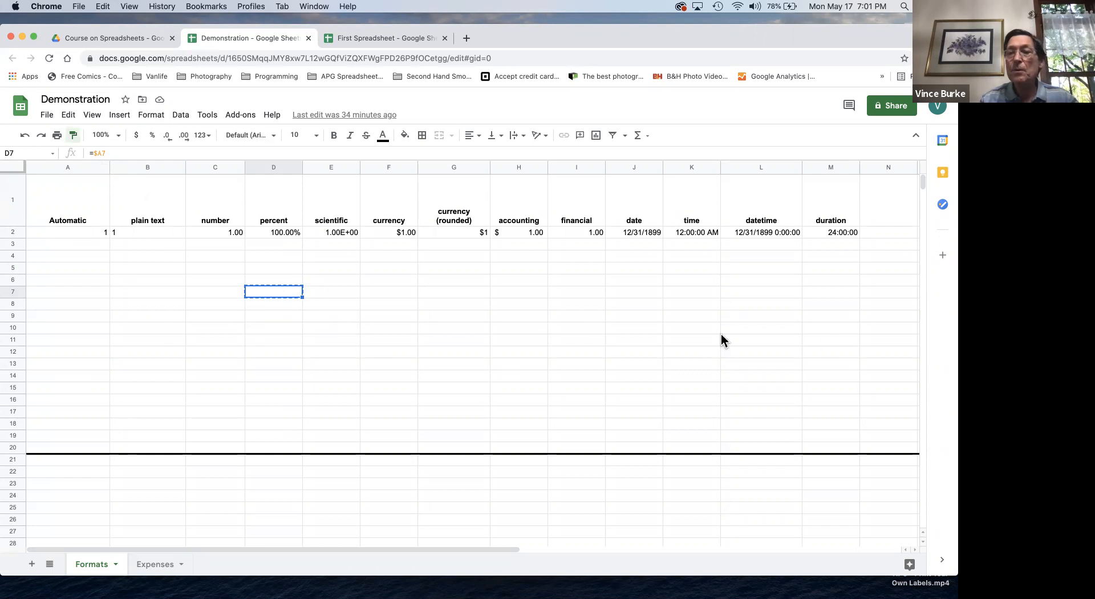
pyautogui.click(893, 333)
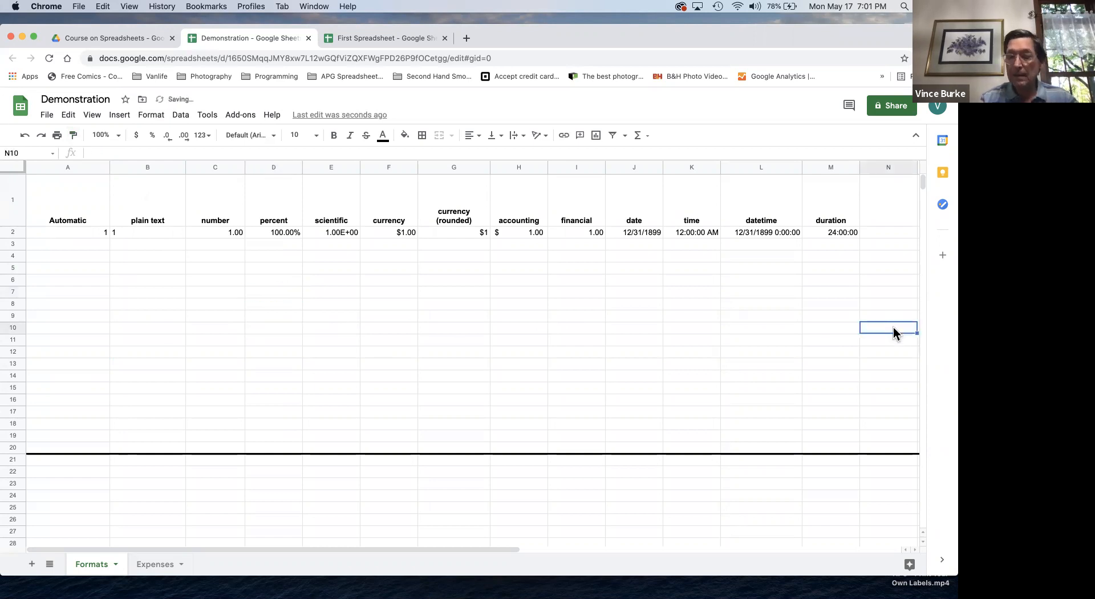
# Enter 6 in cell N10 to test its copied format and clear the cell's content again.
pyautogui.doubleClick(894, 329)
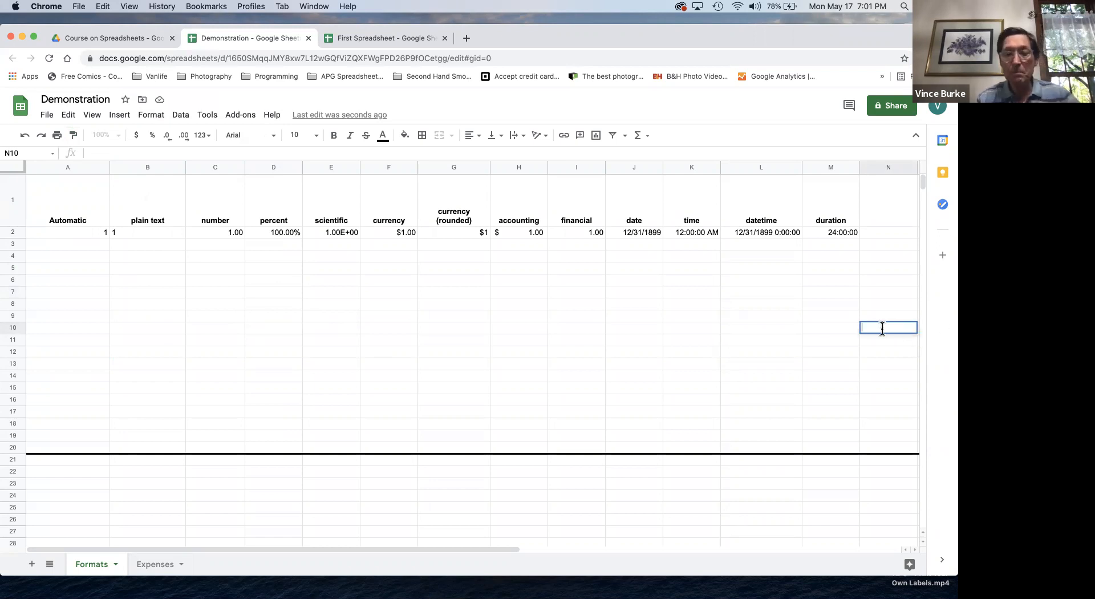
pyautogui.write('6')
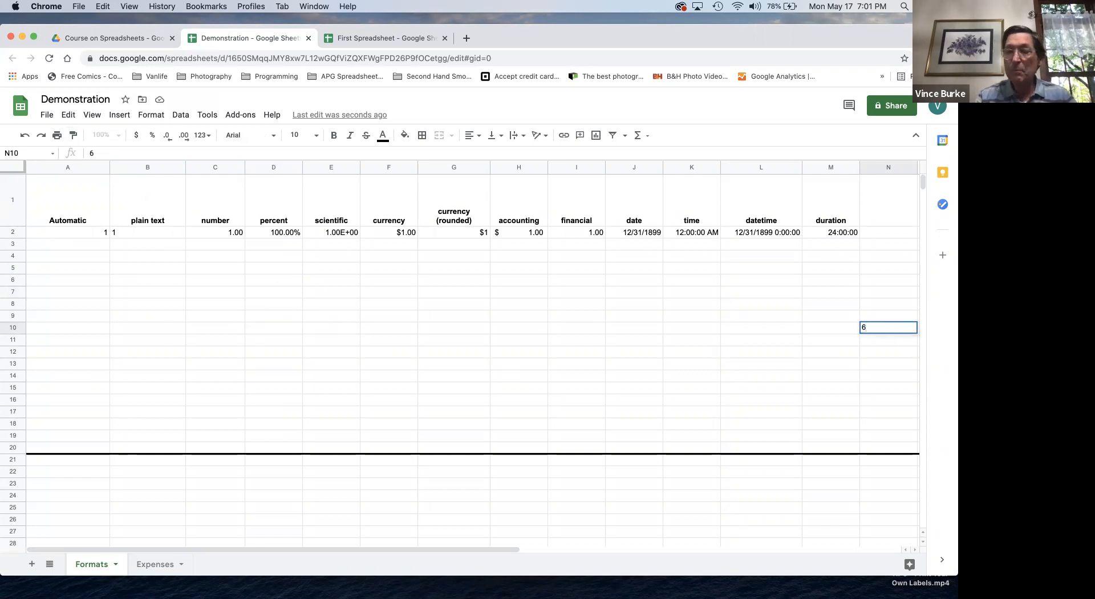
pyautogui.press('Return')
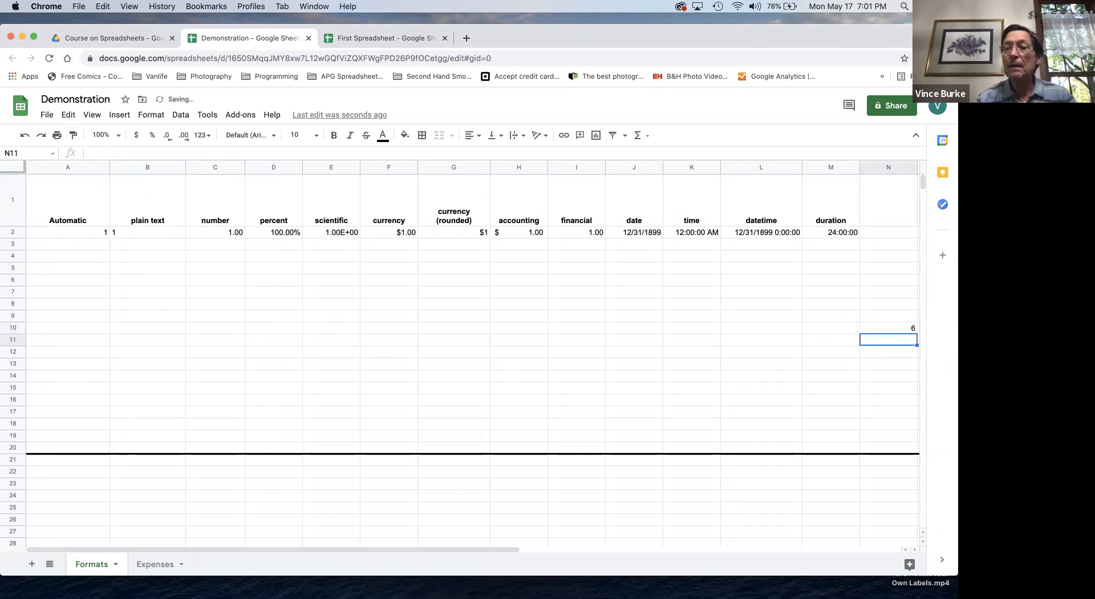
pyautogui.click(893, 329)
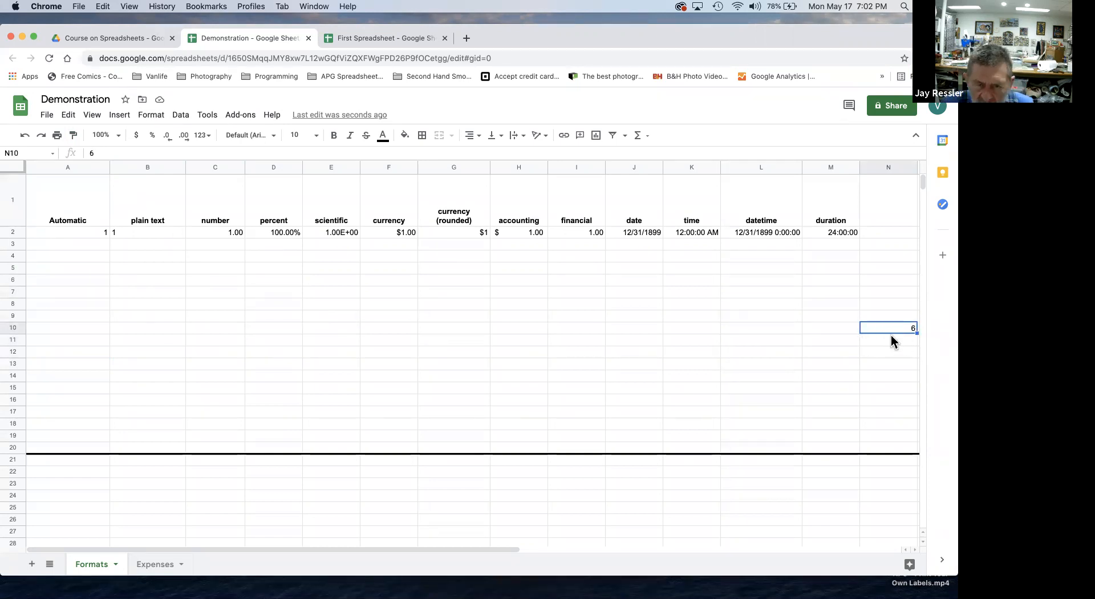
pyautogui.press('Delete')
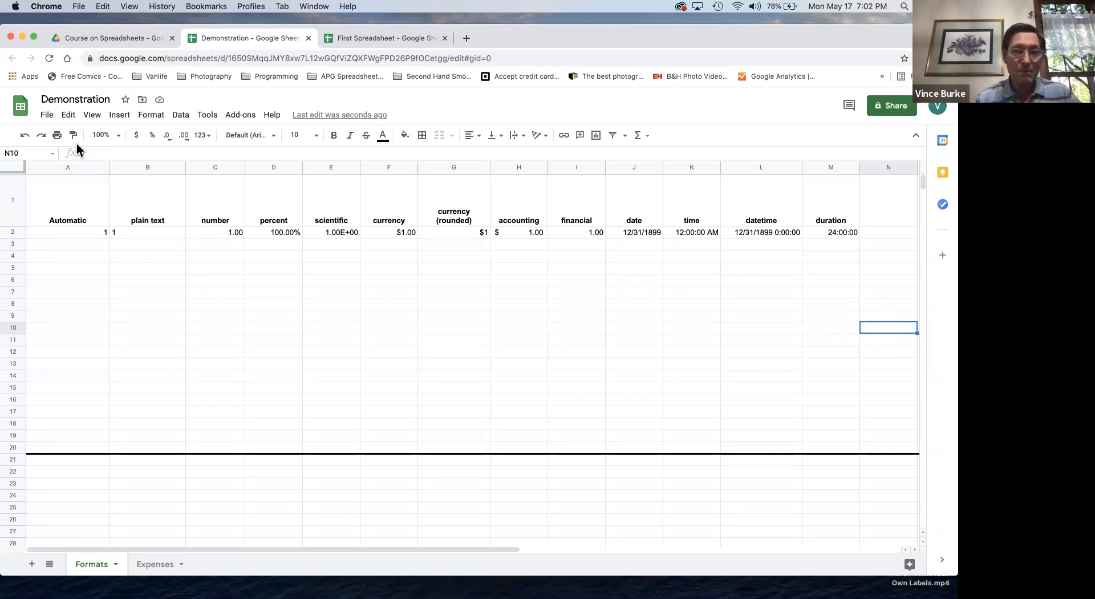
# Try the Formats sheet at 200% and 50% zoom and return it to 100%.
pyautogui.click(119, 137)
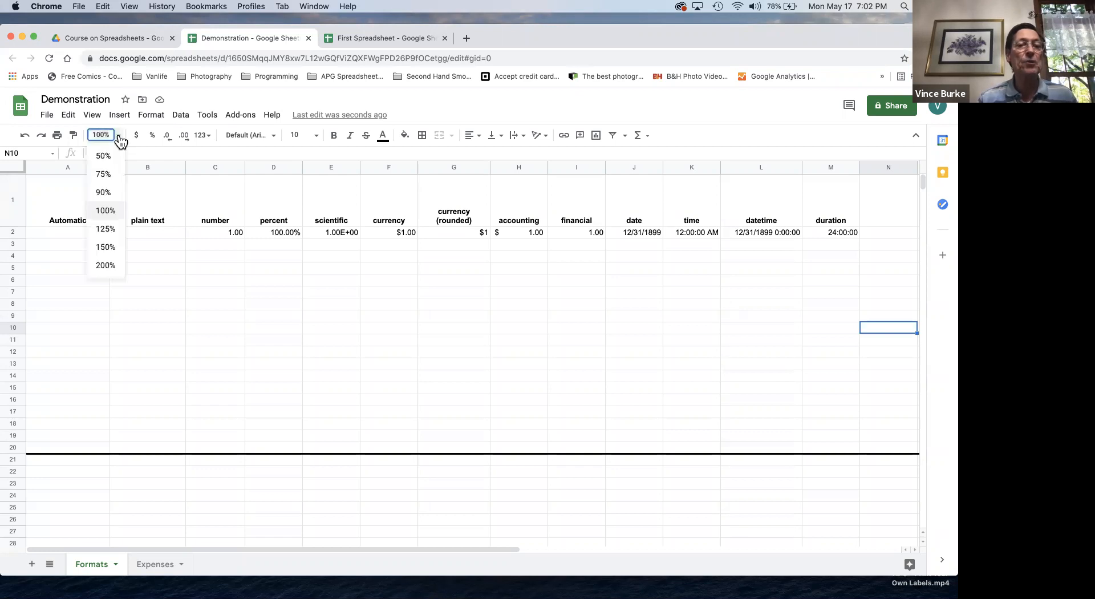
pyautogui.click(104, 266)
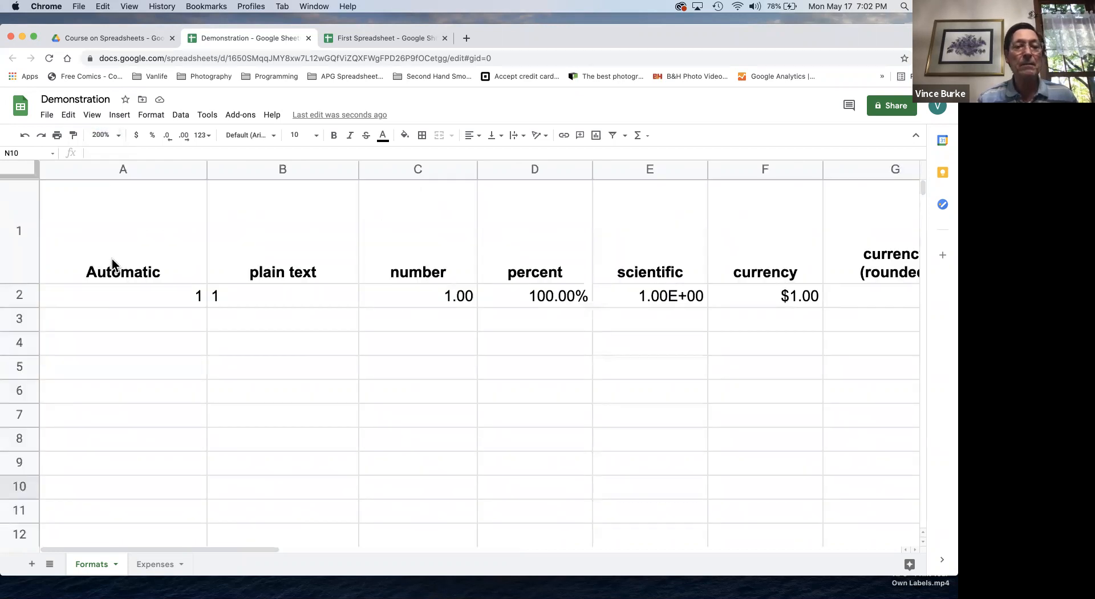
pyautogui.click(120, 138)
pyautogui.click(102, 152)
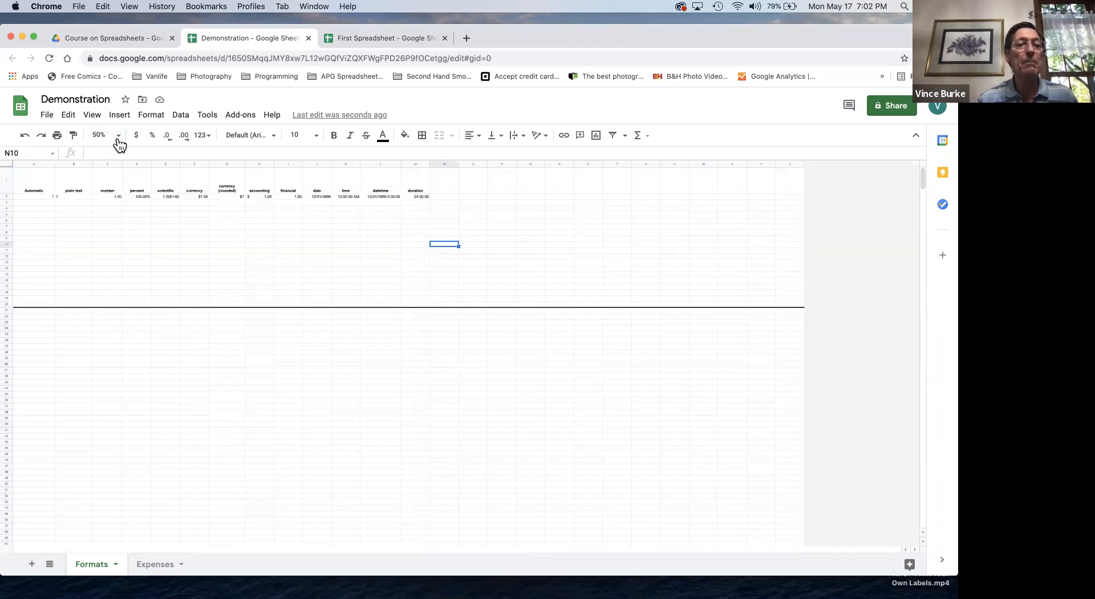
pyautogui.click(117, 135)
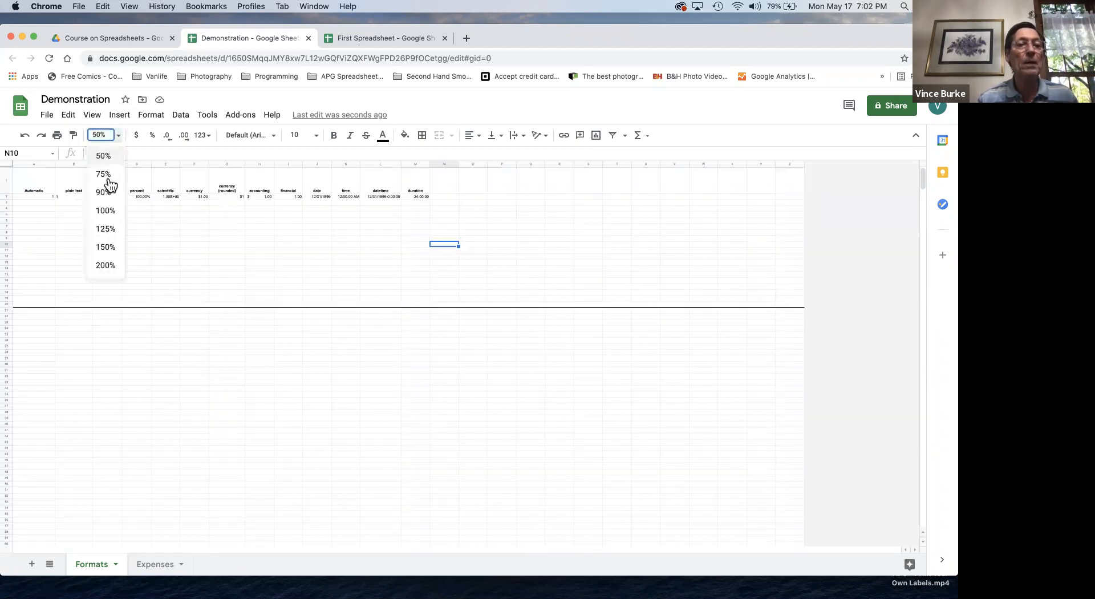
pyautogui.click(109, 211)
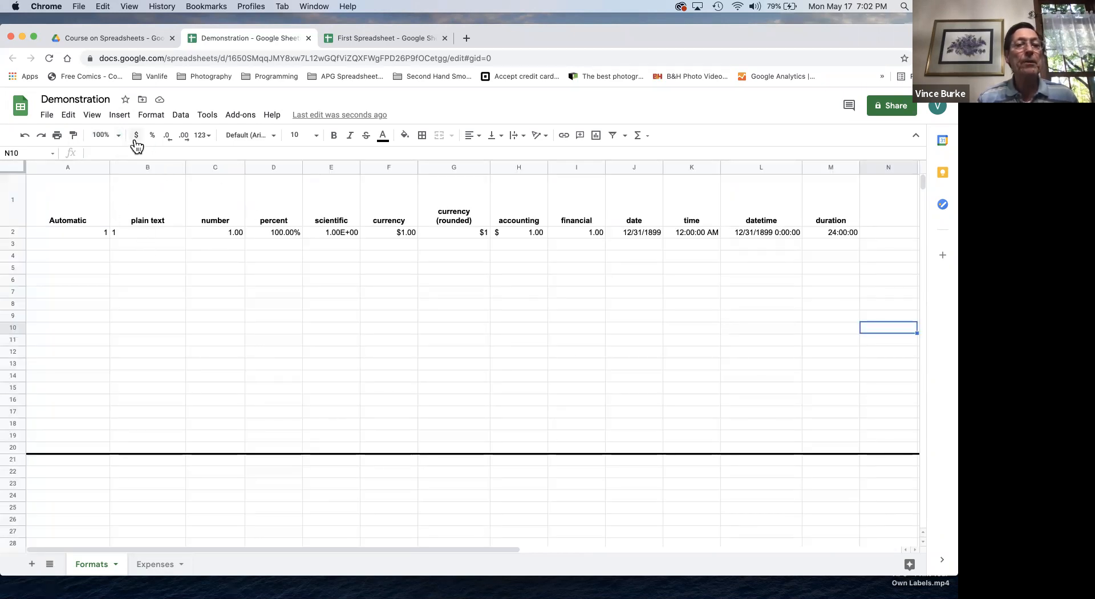
# Enter 3 in cell B23 and format it first as currency and finally as percent.
pyautogui.click(130, 483)
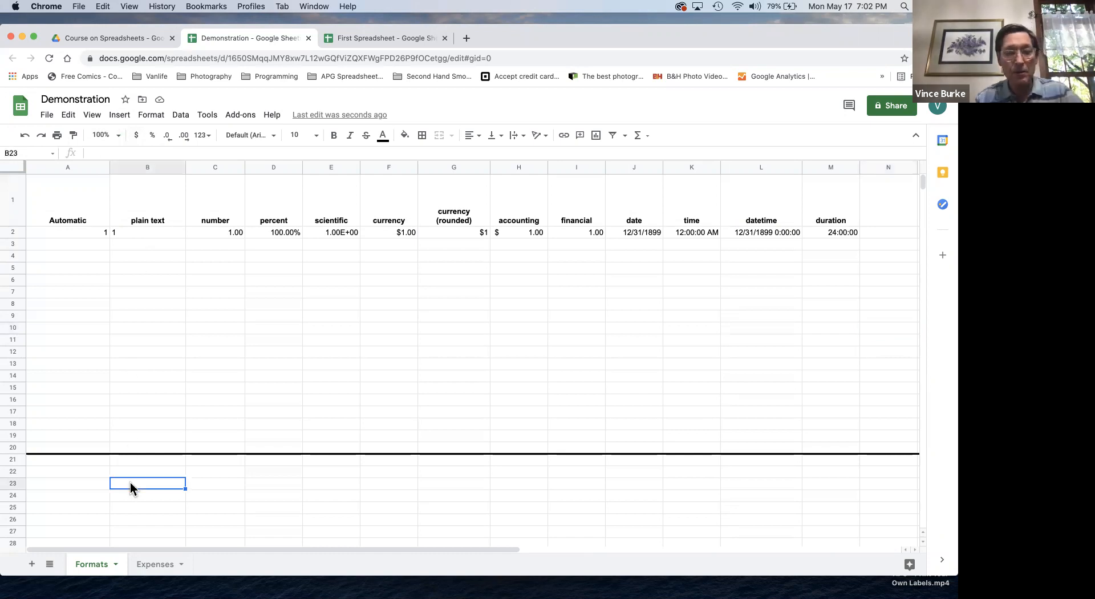
pyautogui.write('3')
pyautogui.press('Return')
pyautogui.click(117, 482)
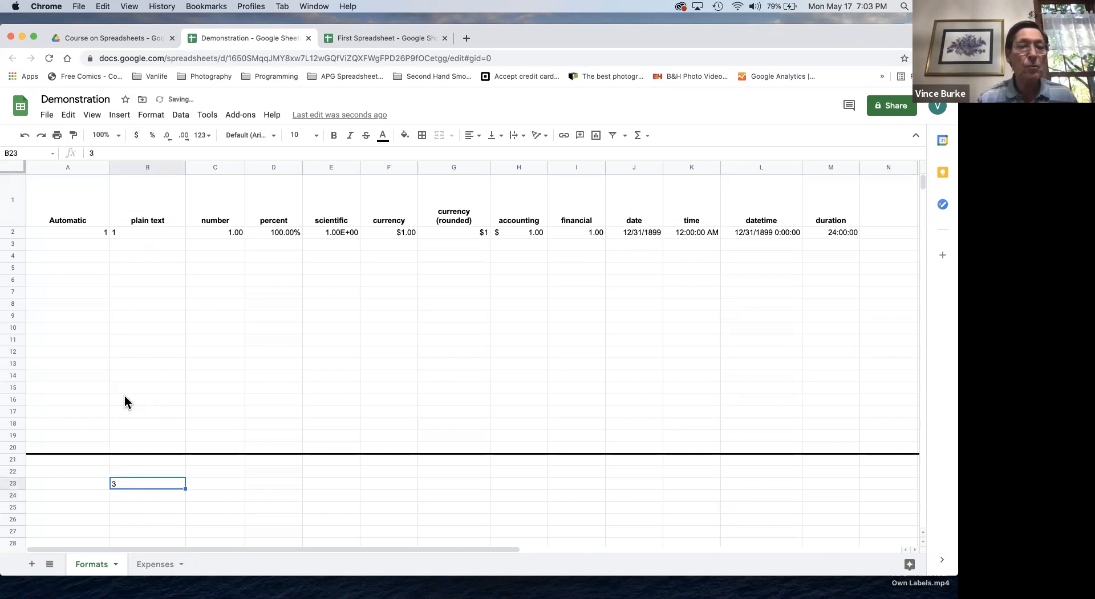
pyautogui.click(136, 136)
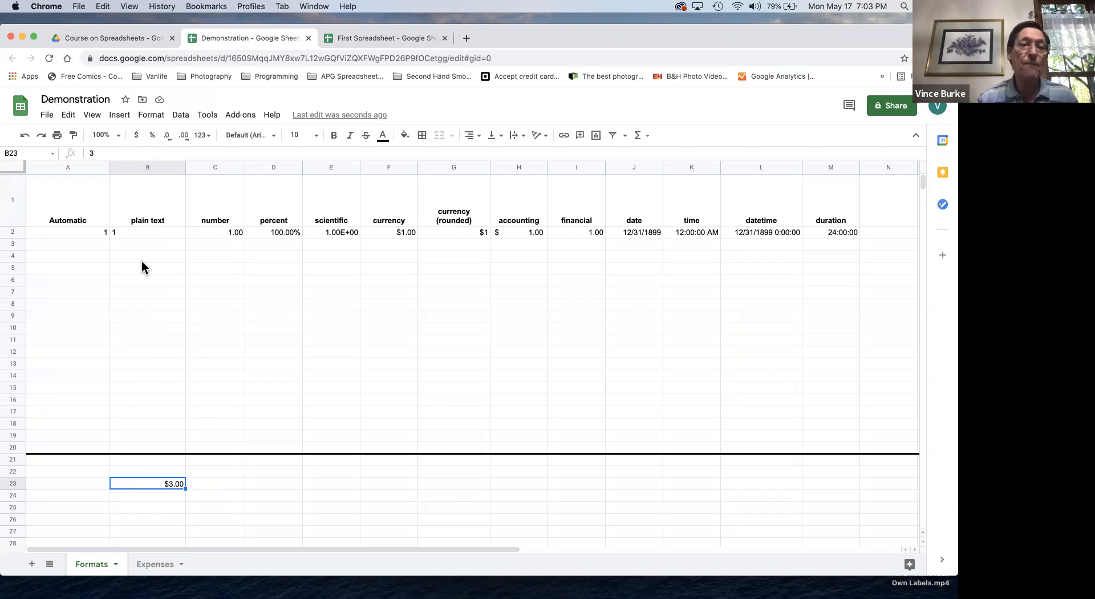
pyautogui.click(152, 136)
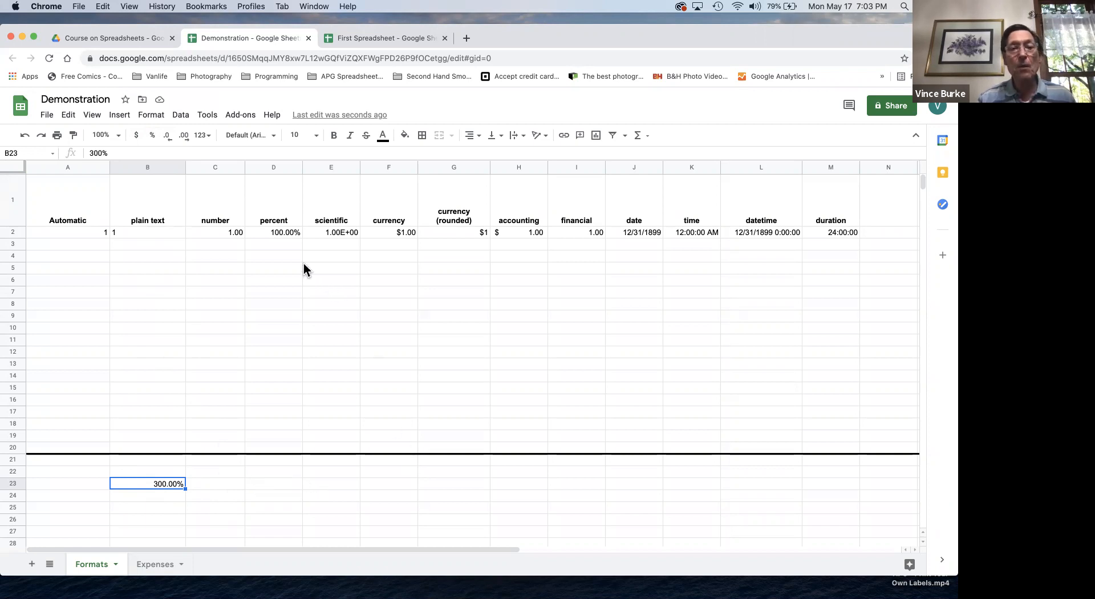
# Enter 6% in cell D23 and reference that cell from C23 with the formula =D23.
pyautogui.click(274, 484)
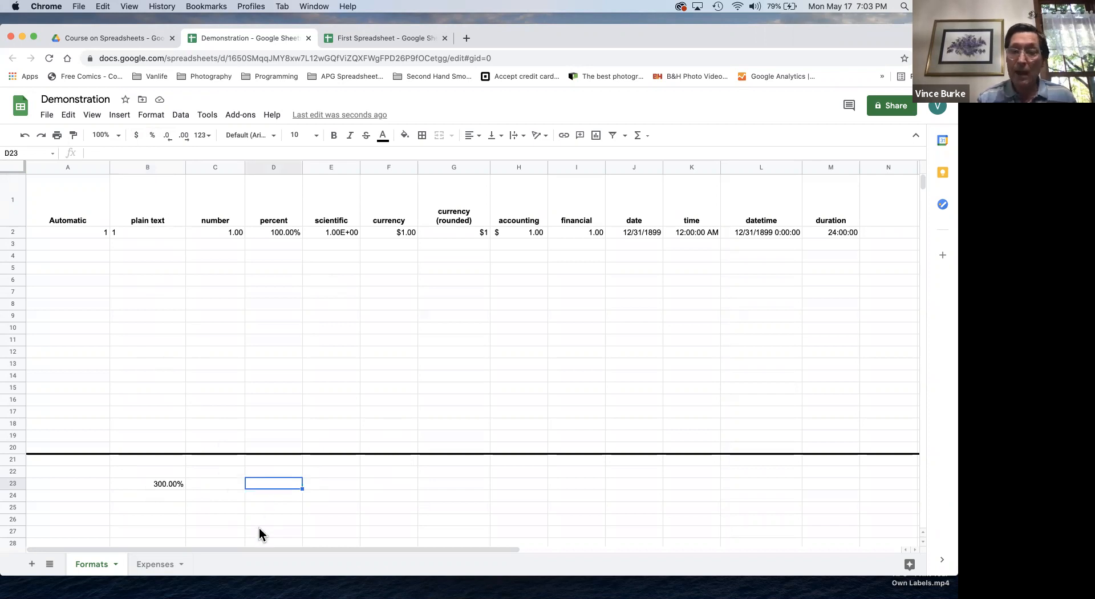
pyautogui.write('6')
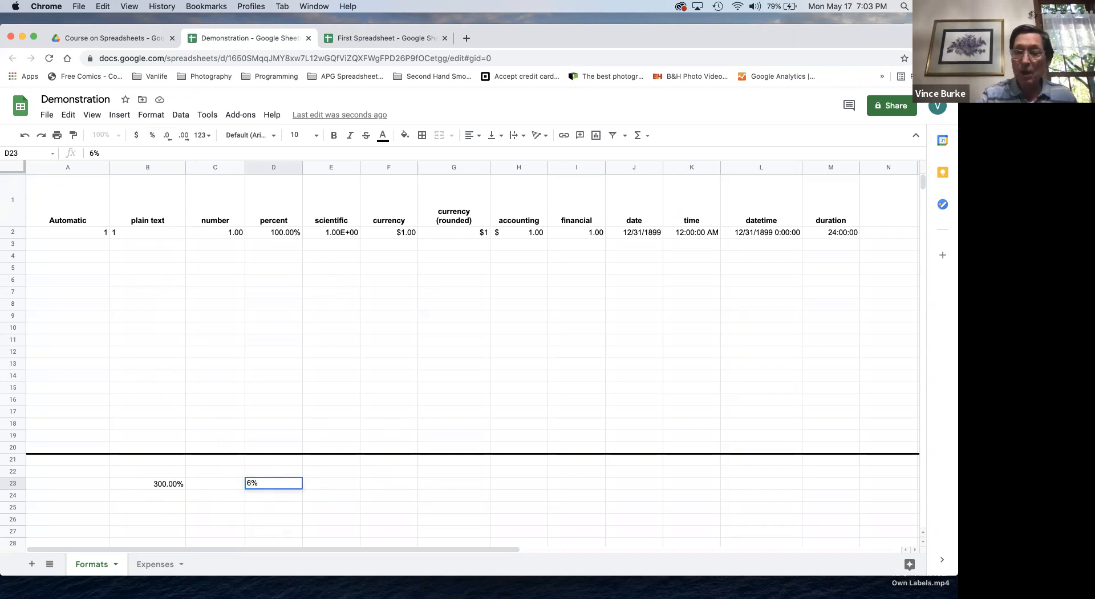
pyautogui.press('Return')
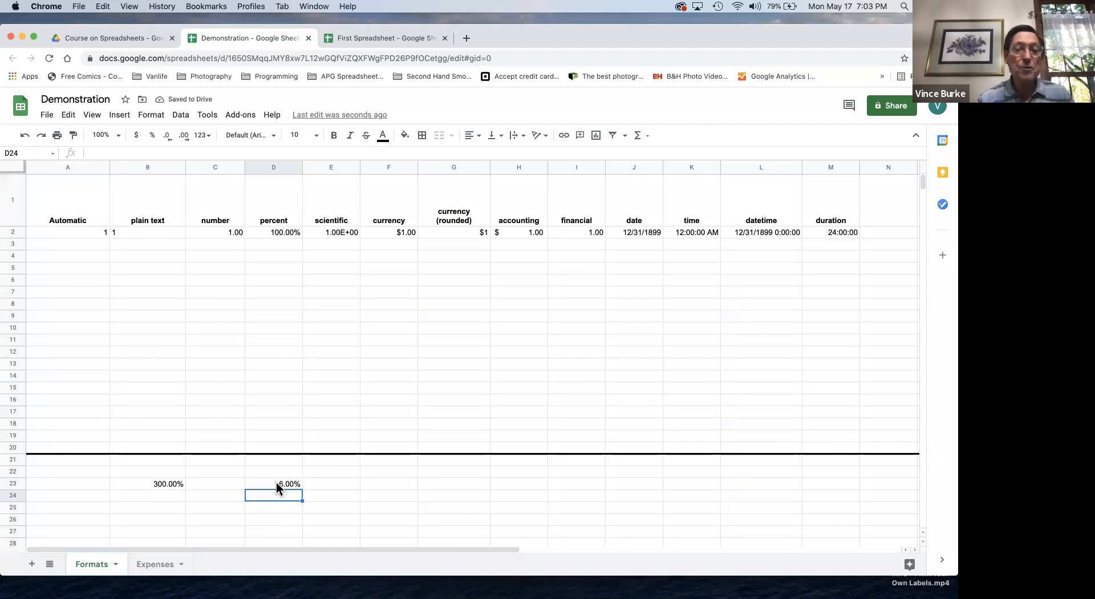
pyautogui.click(205, 483)
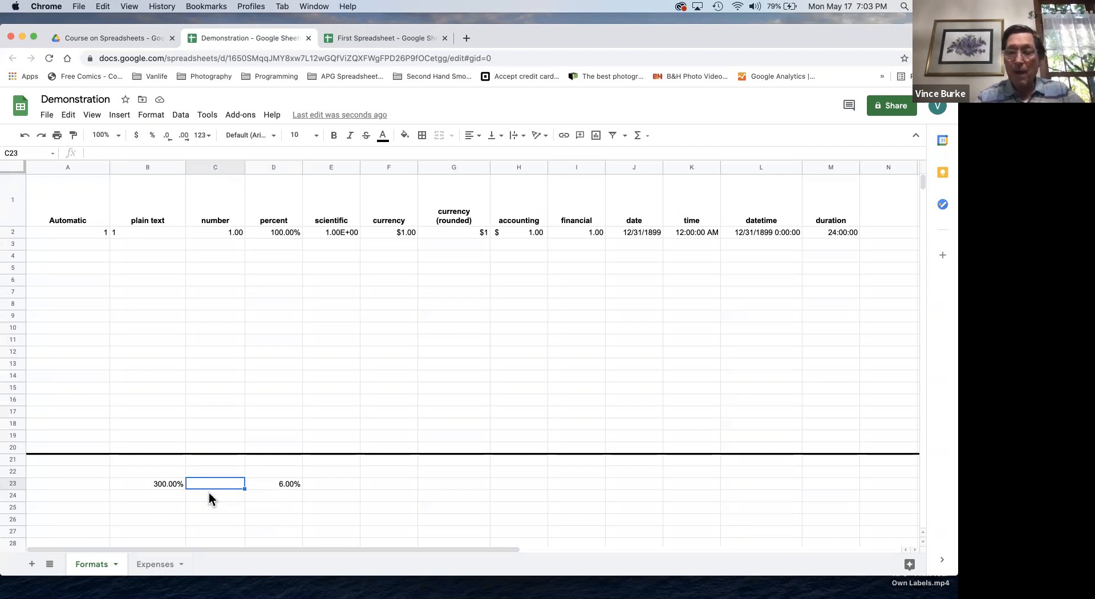
pyautogui.write('=')
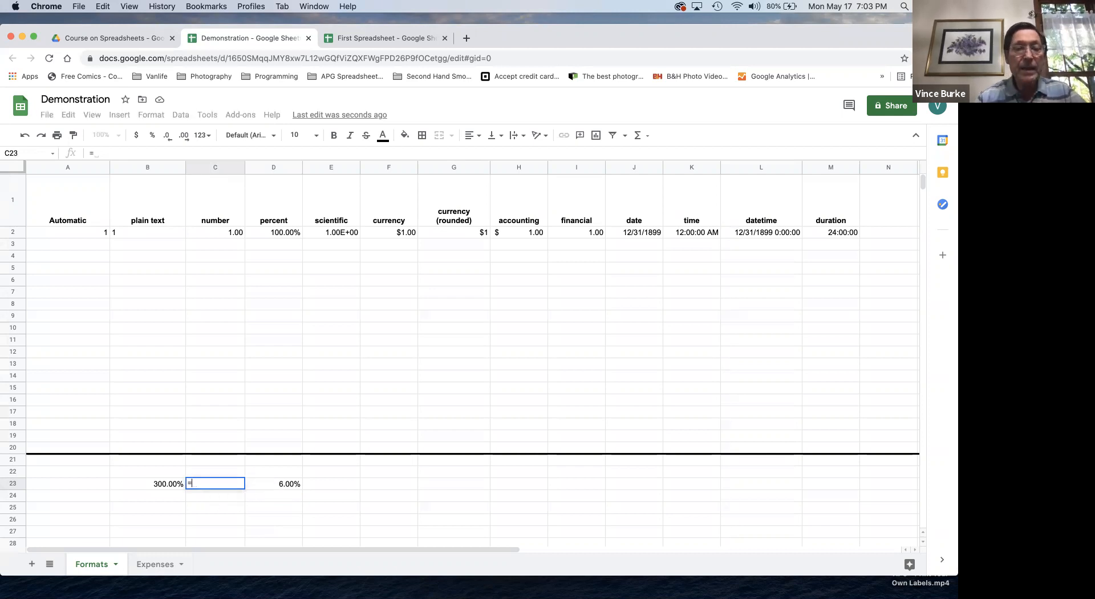
pyautogui.click(271, 484)
pyautogui.press('Return')
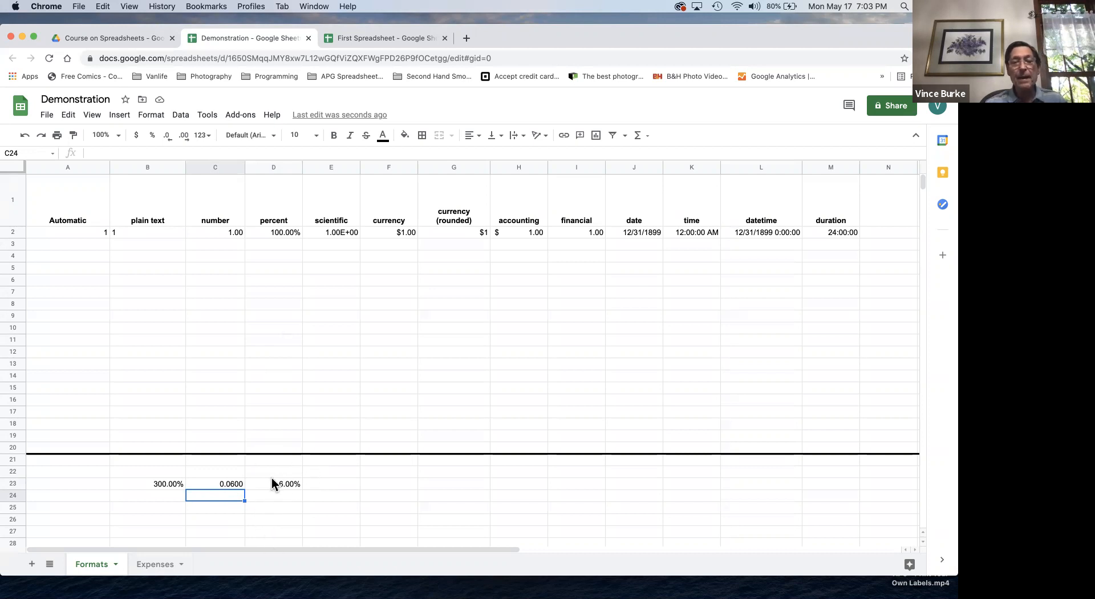
# Enter 30% in cell D25, two rows below the 6% entry.
pyautogui.click(280, 506)
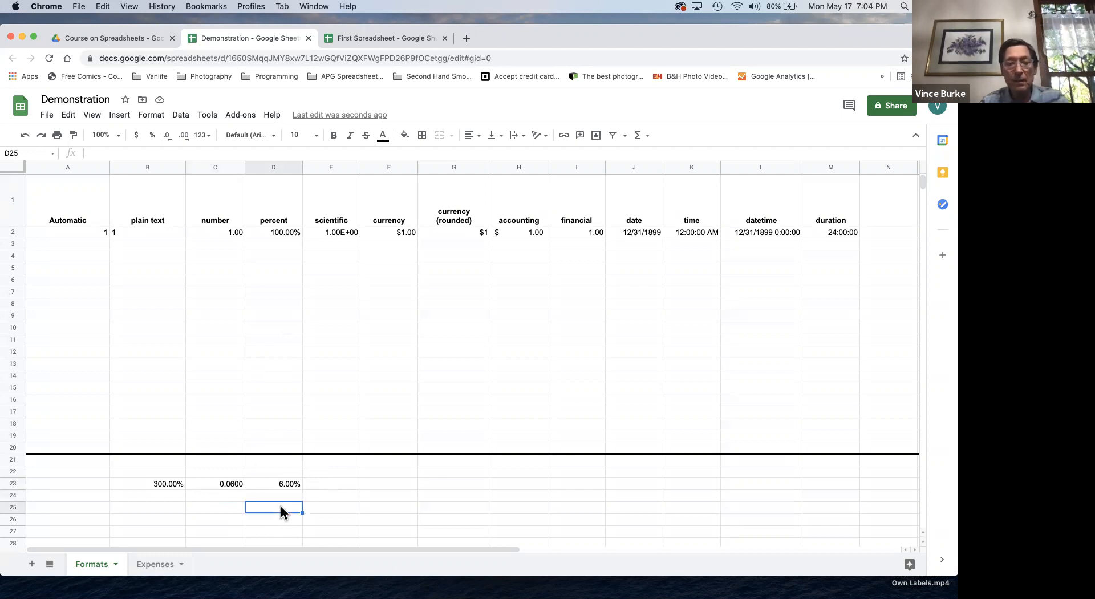
pyautogui.write('30%')
pyautogui.press('Up')
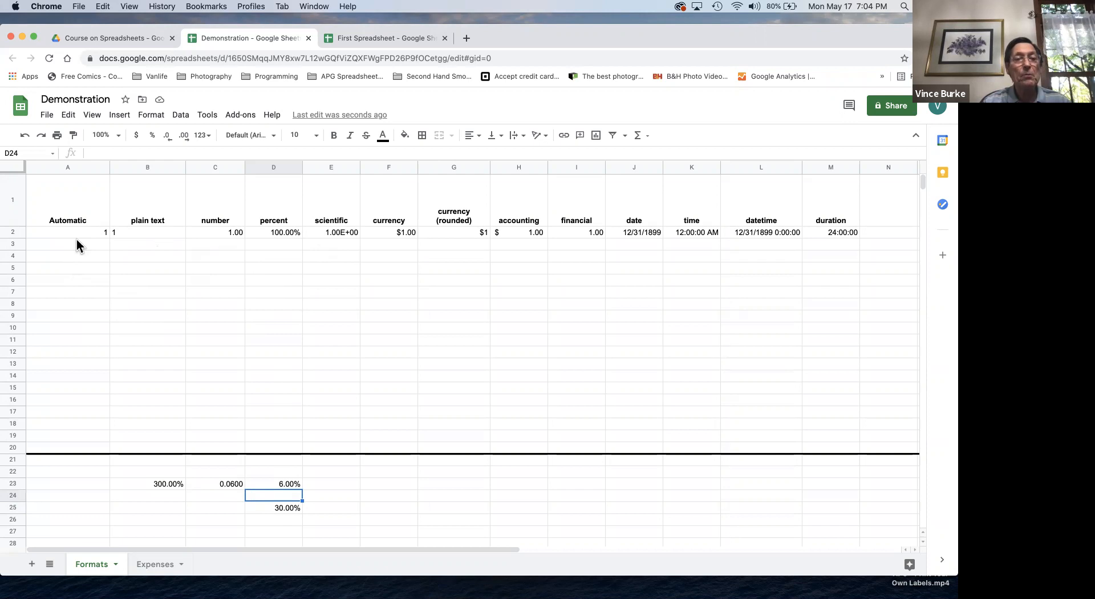
# Enter 2 in cell A3 of the Automatic column and check the formulas in cells B3, C3 and D3.
pyautogui.press('super+Tab')
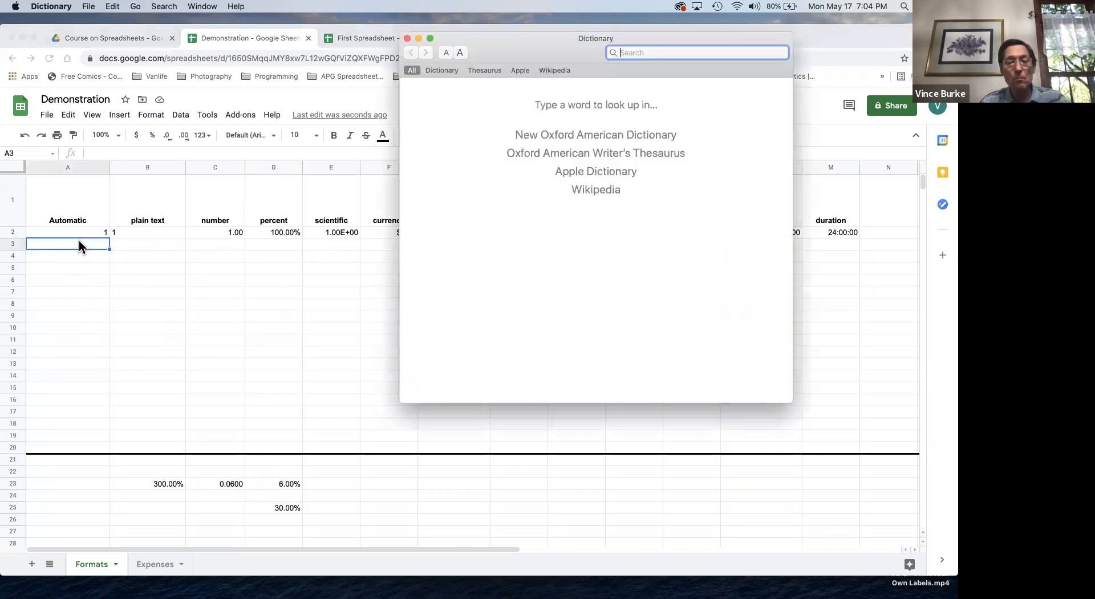
pyautogui.click(407, 38)
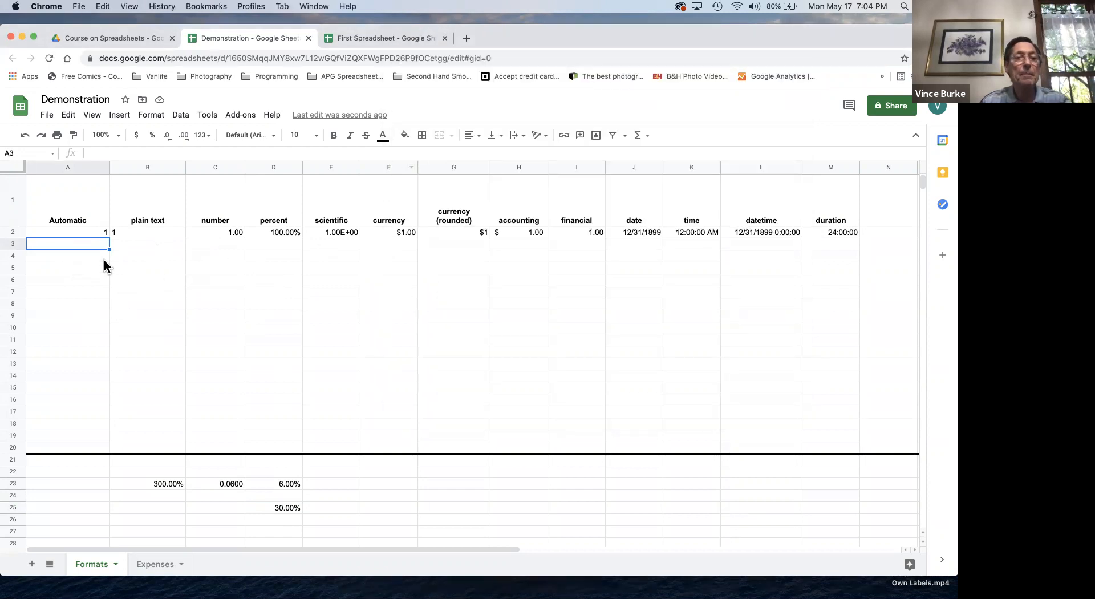
pyautogui.write('2')
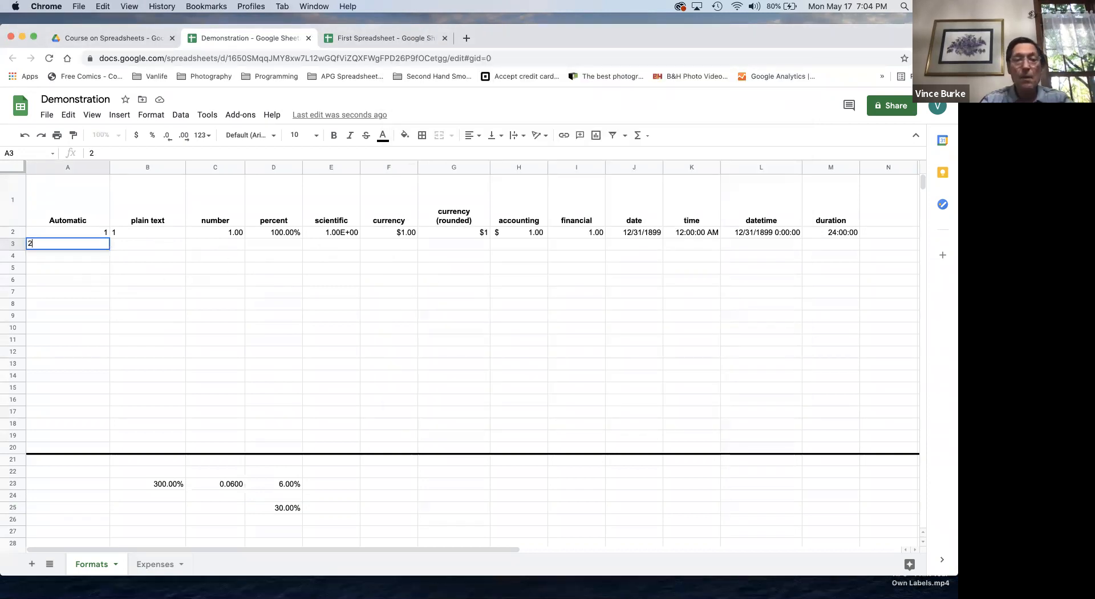
pyautogui.press('Return')
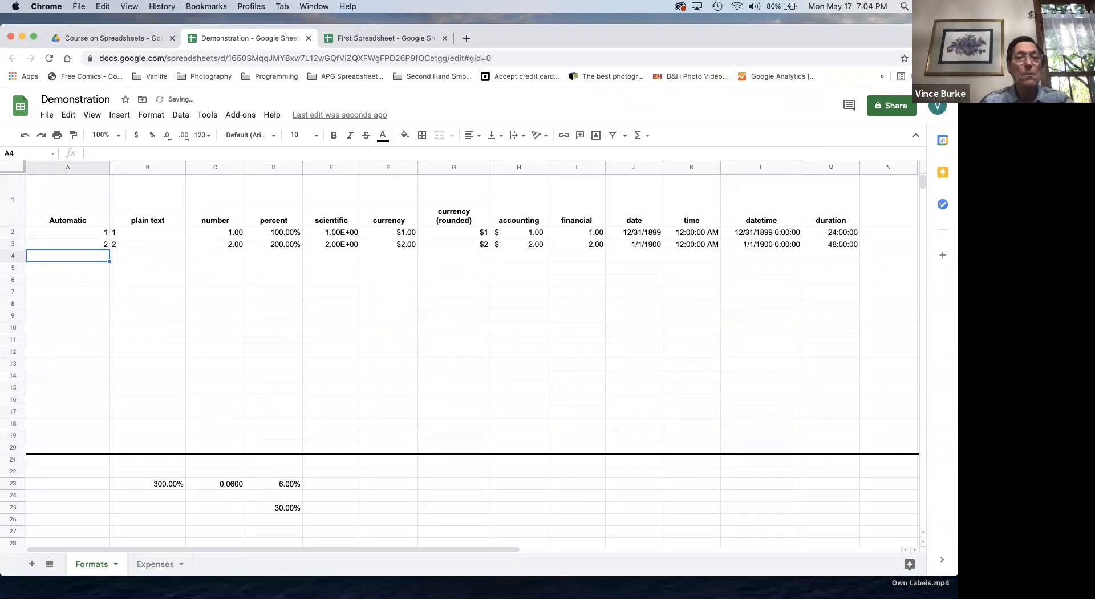
pyautogui.click(146, 242)
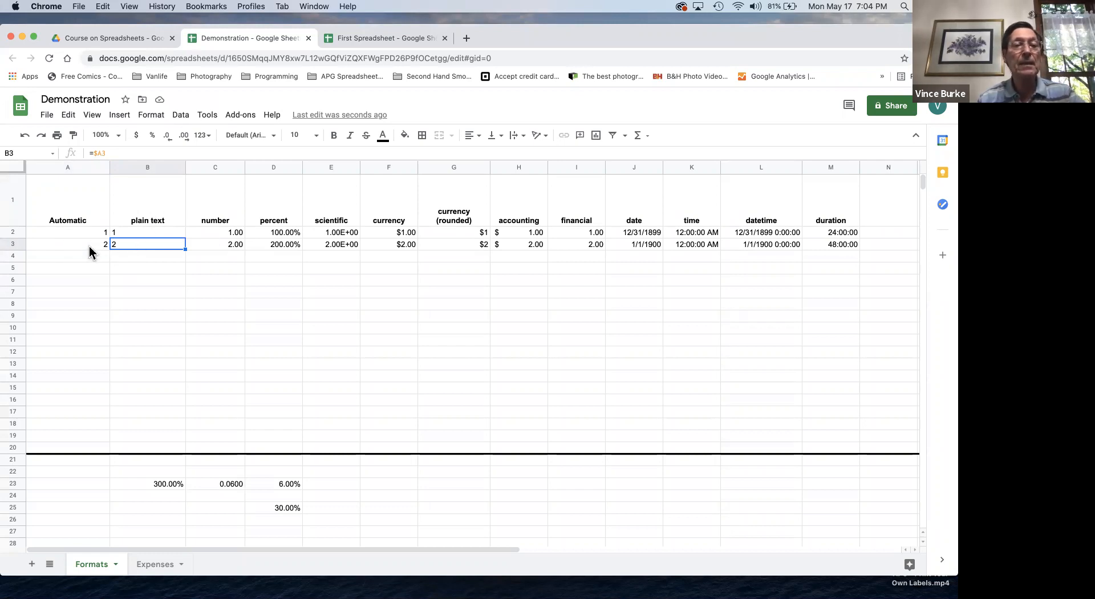
pyautogui.click(223, 244)
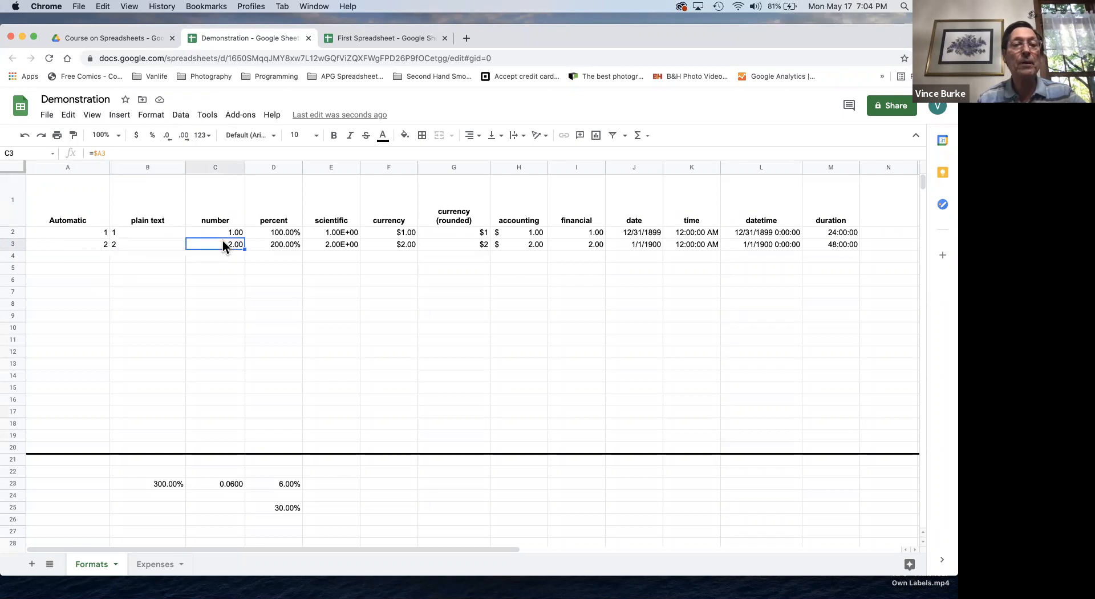
pyautogui.click(266, 239)
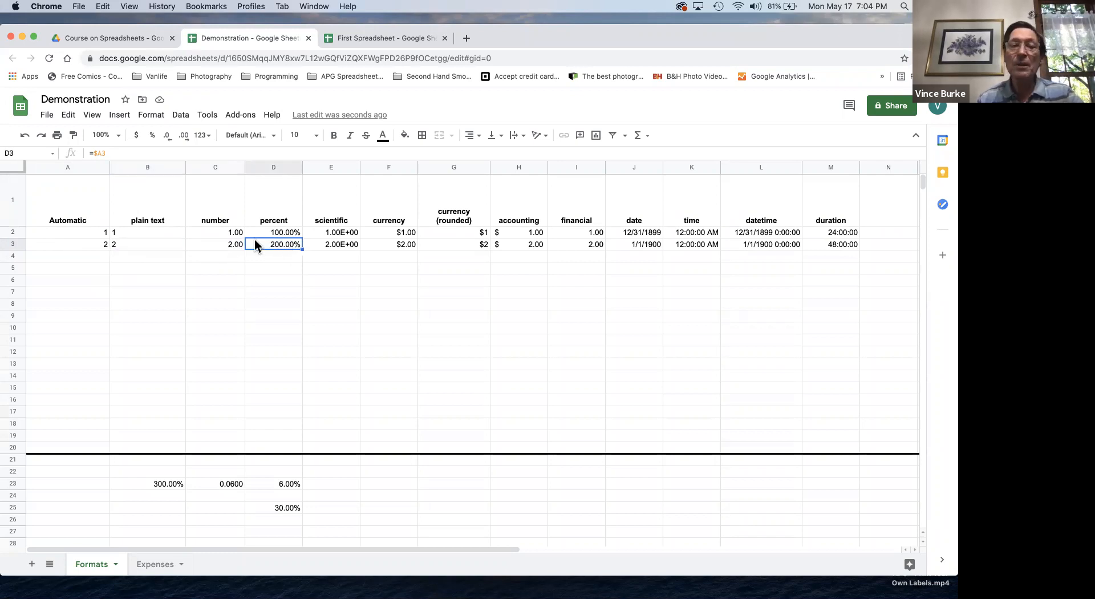
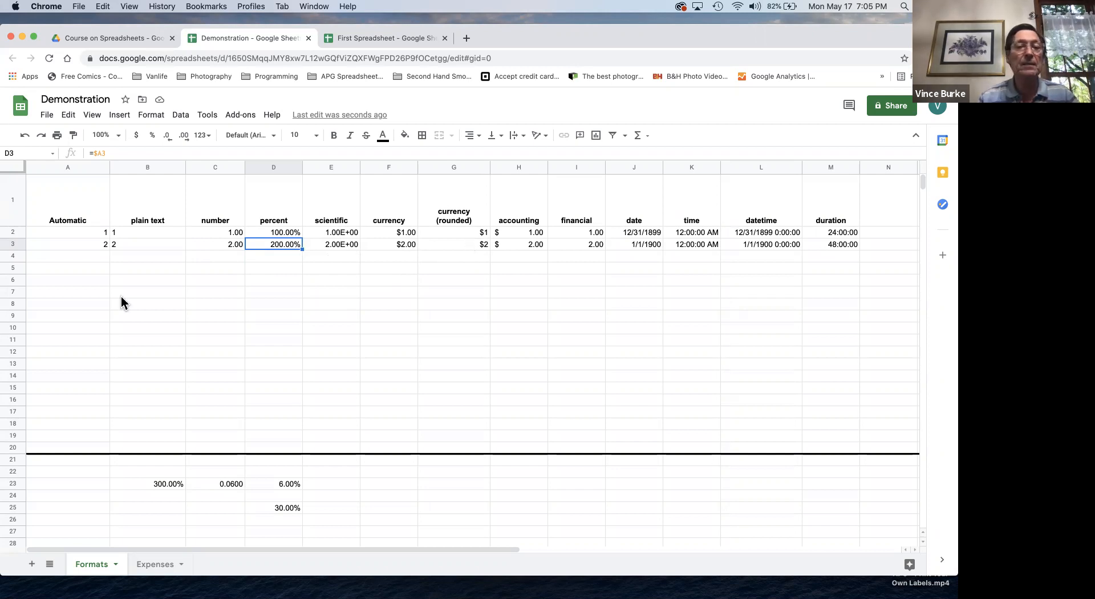
# Enter 0.4, .6 and -500 in cells A4, A5 and A6 of the Automatic column.
pyautogui.click(78, 255)
pyautogui.write('0.4')
pyautogui.press('Return')
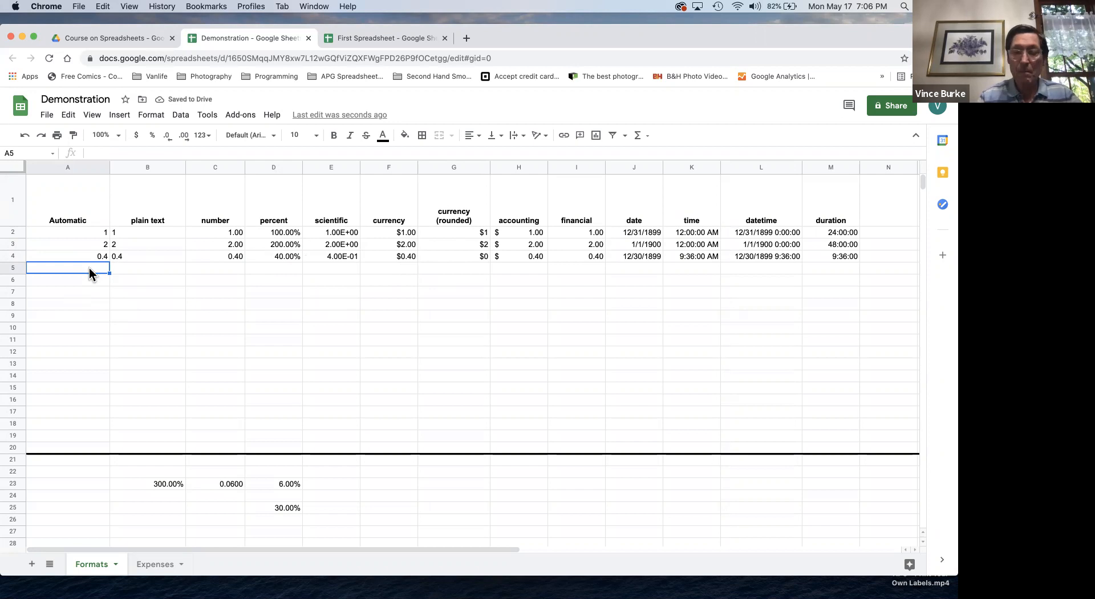
pyautogui.write('.6')
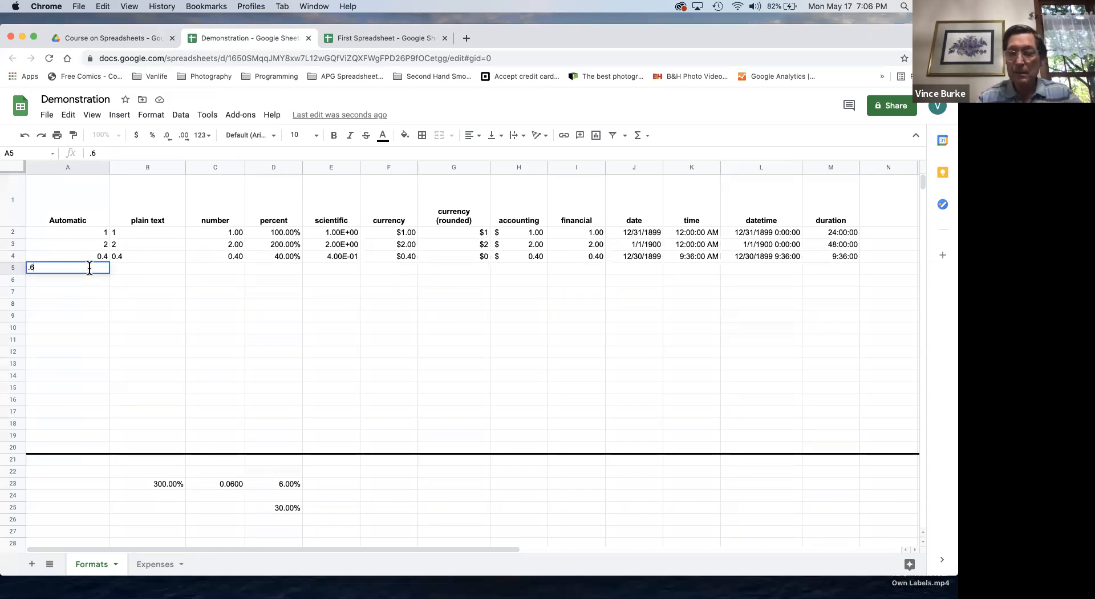
pyautogui.press('Return')
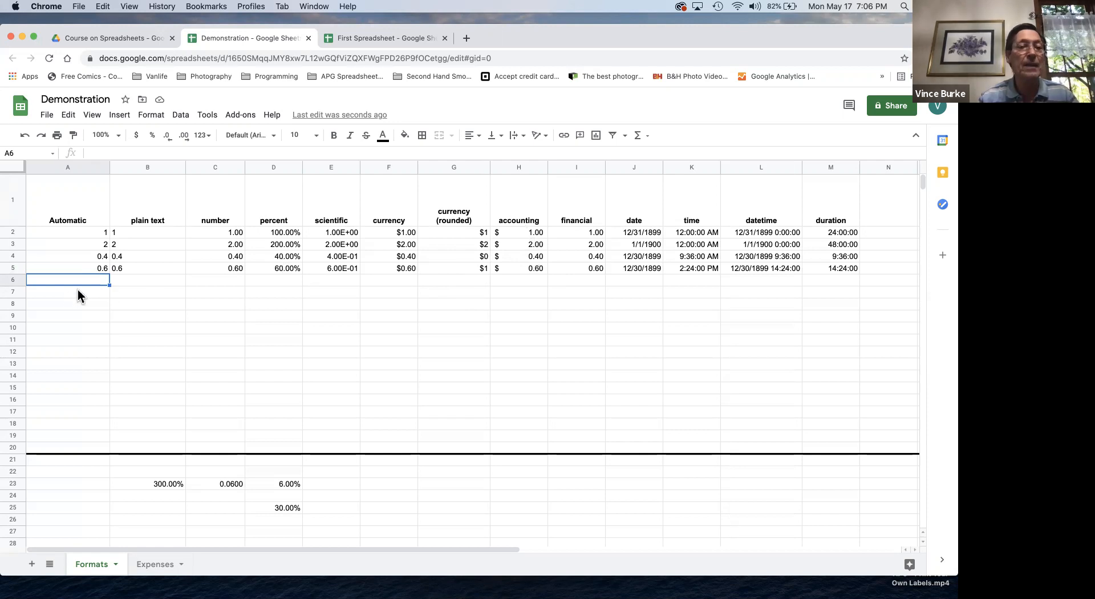
pyautogui.write('-')
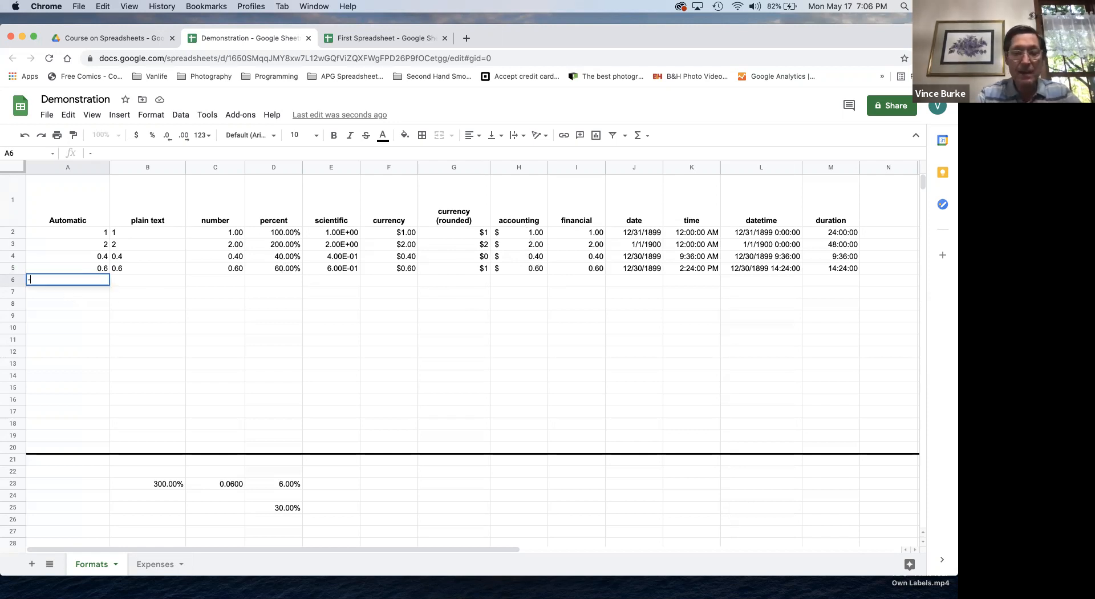
pyautogui.write('500')
pyautogui.press('Return')
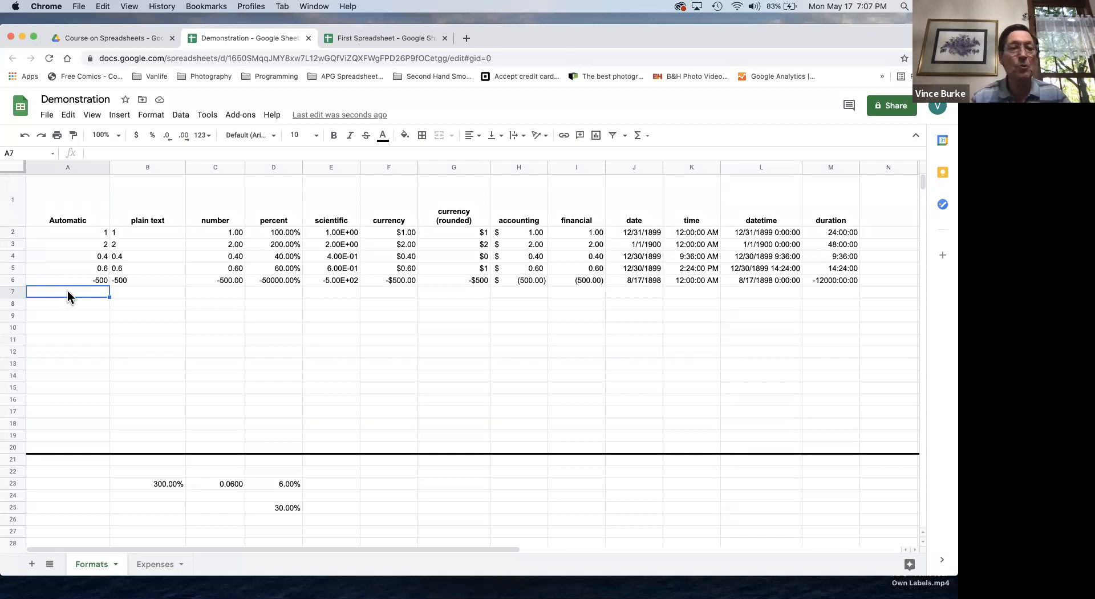
# Enter 0 in cell A7 and the date 5/17/2021 in cell A9 of the Automatic column.
pyautogui.write('0')
pyautogui.press('Return')
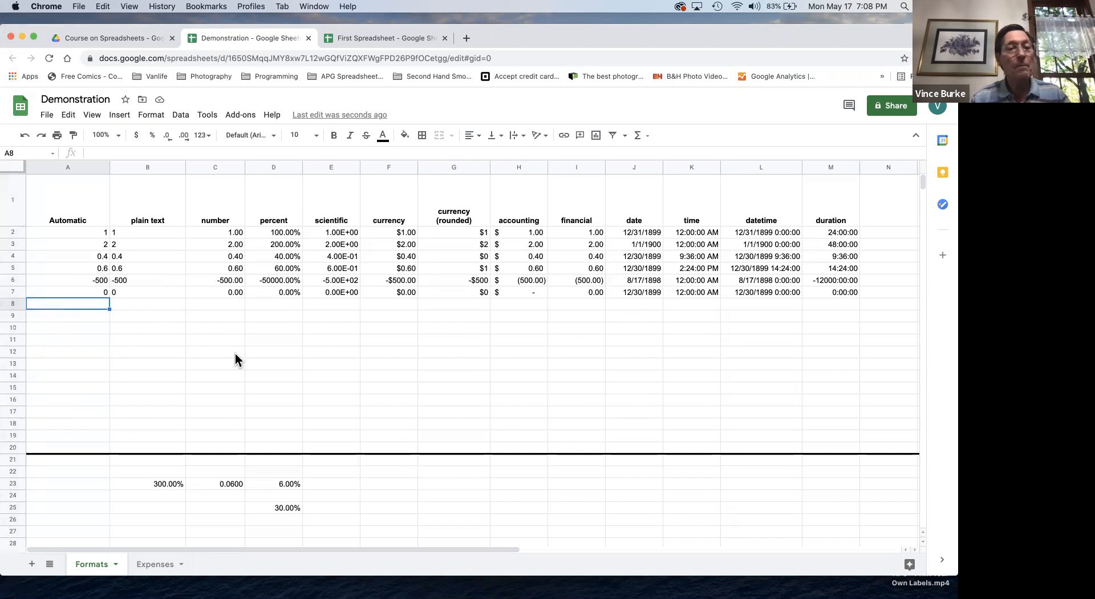
pyautogui.click(60, 315)
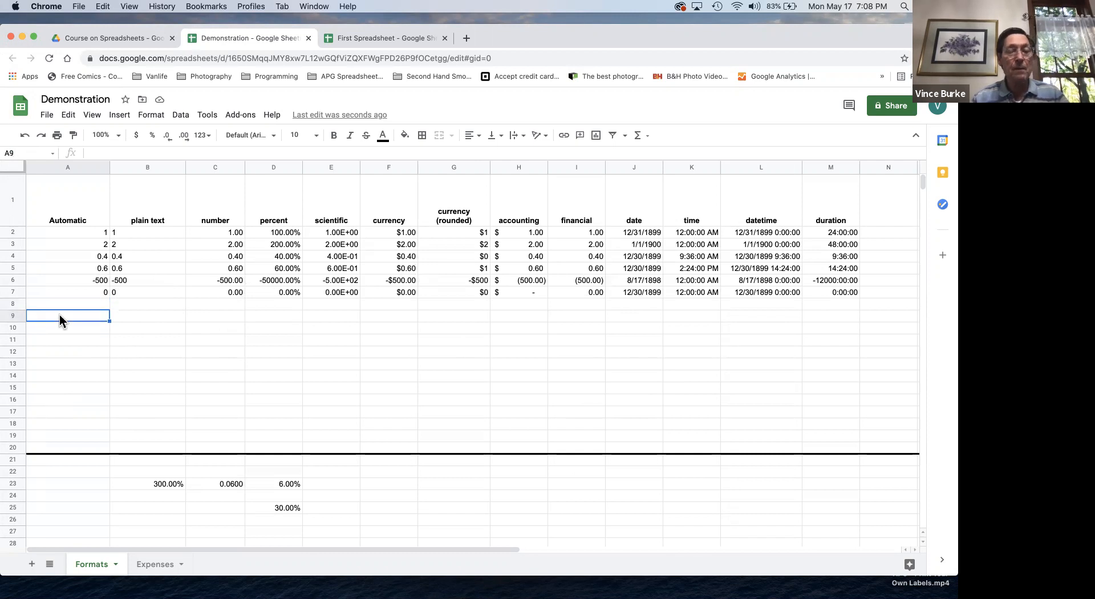
pyautogui.write('5/')
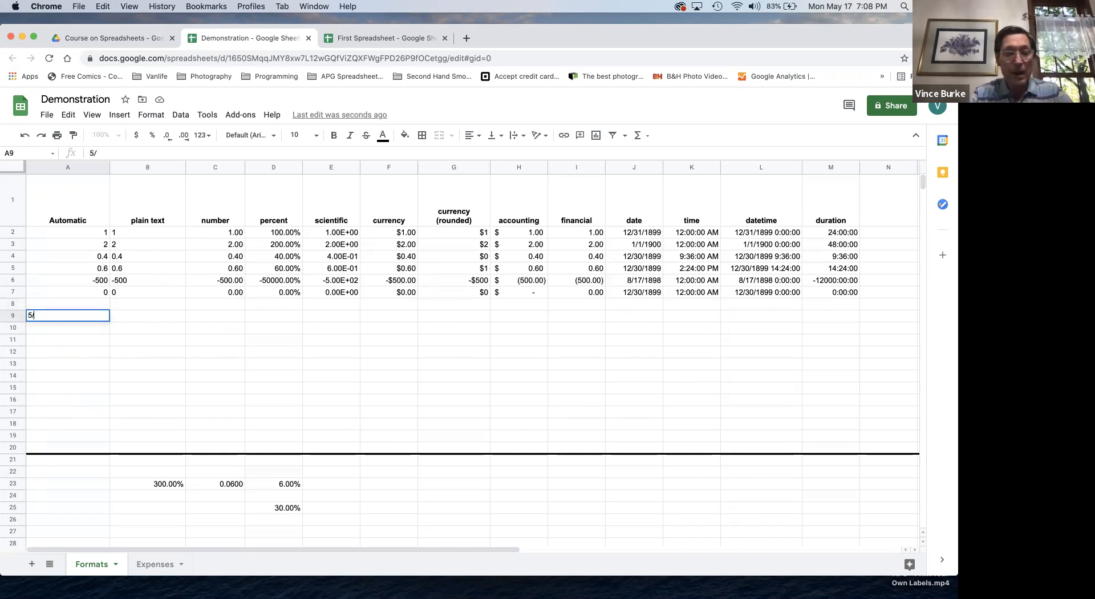
pyautogui.write('17/2021')
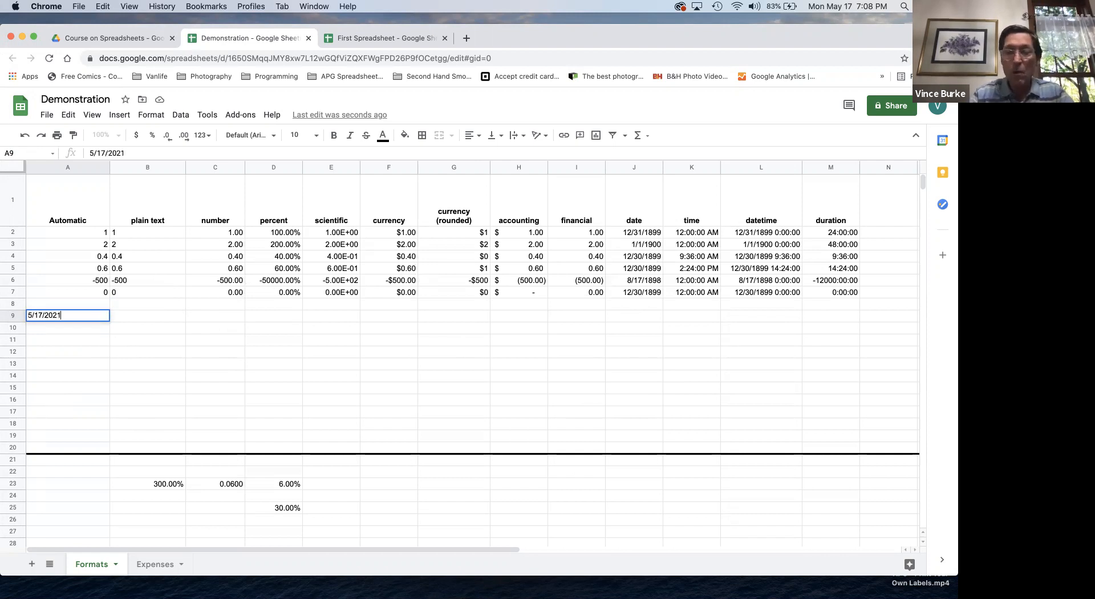
pyautogui.press('Return')
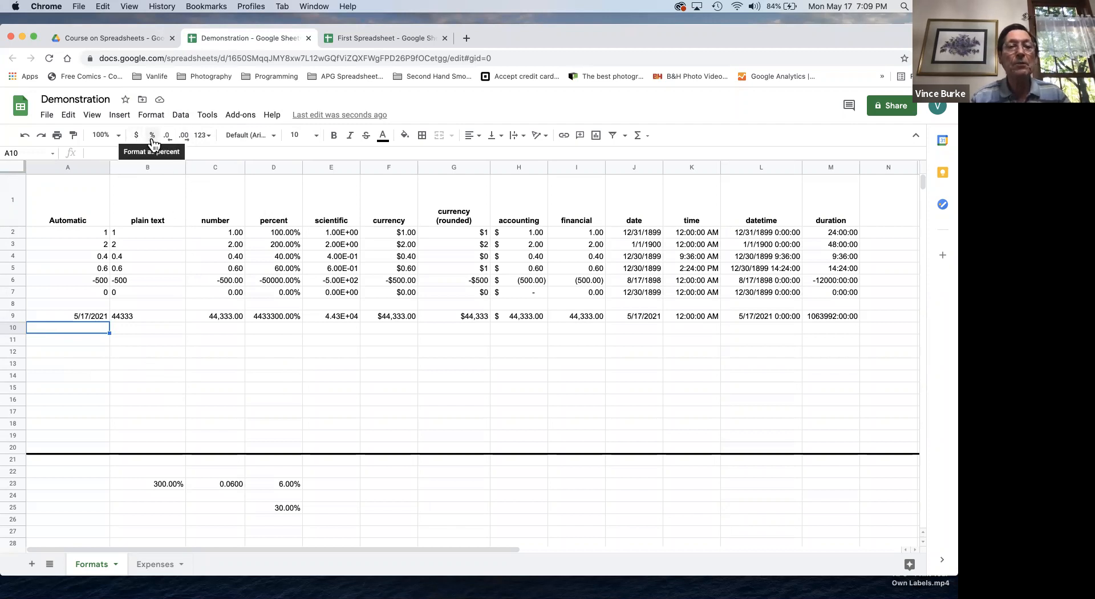
# Remove the decimals from cell C3 in the number column, and extend its display to five decimal places.
pyautogui.click(219, 241)
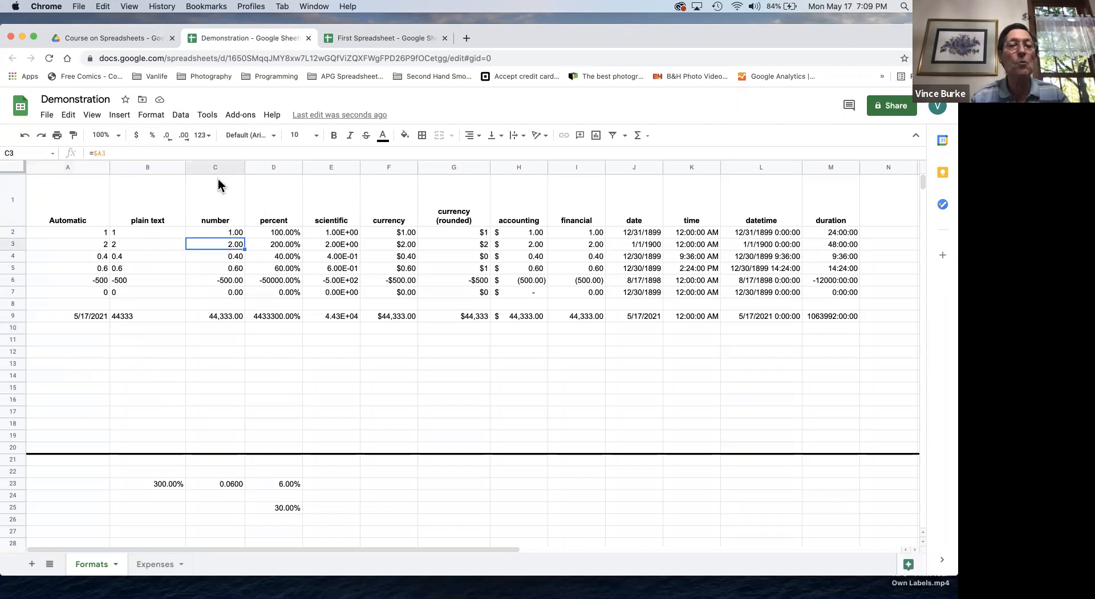
pyautogui.click(167, 137)
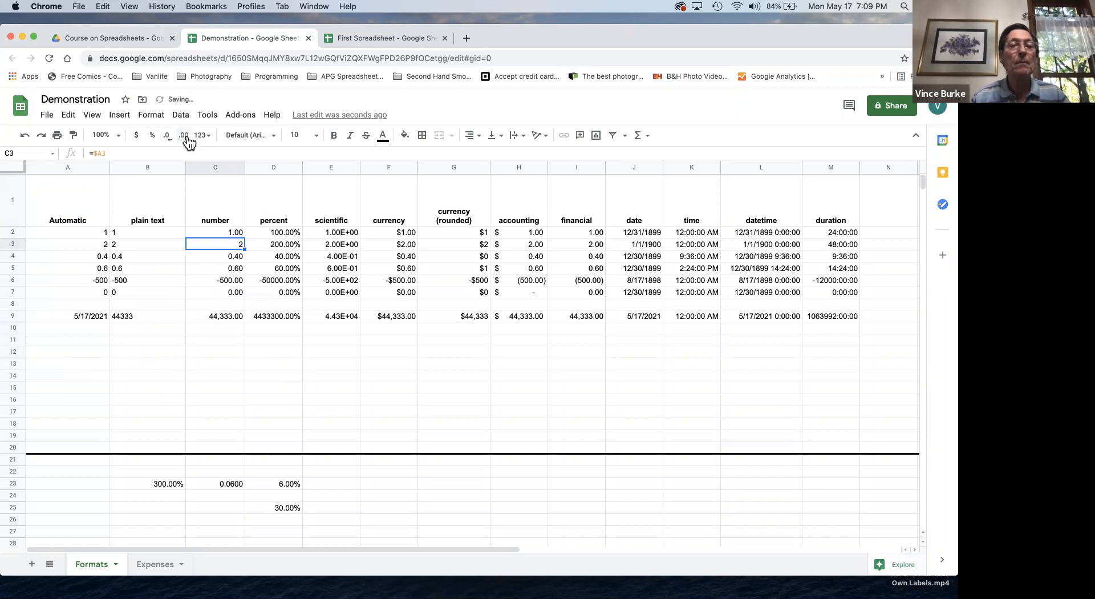
pyautogui.click(185, 137)
pyautogui.click(185, 137)
pyautogui.click(185, 137)
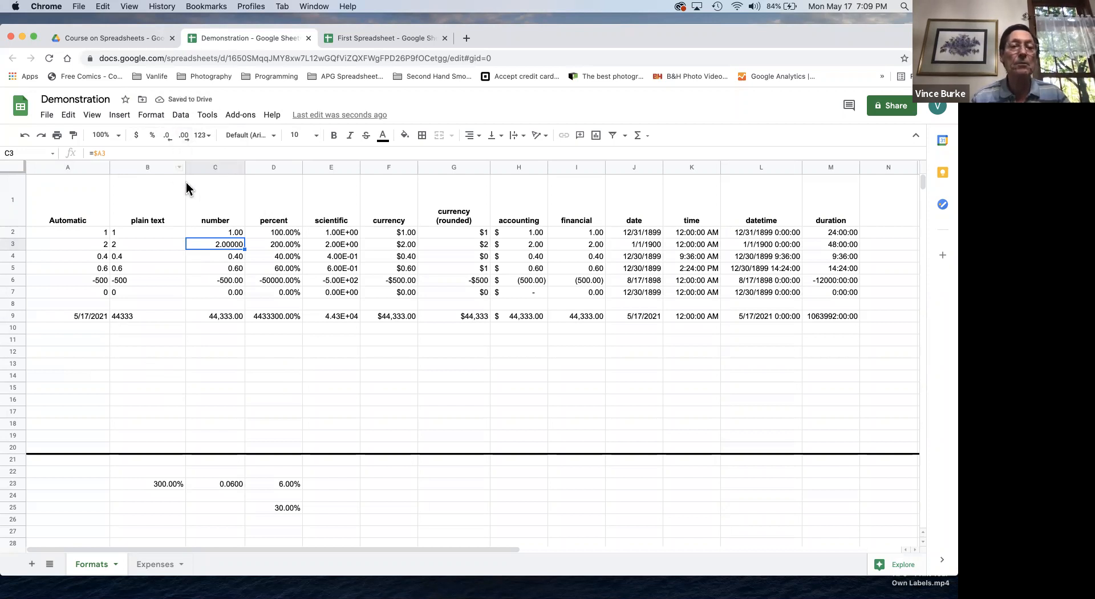
# Review the available number formats and the general formatting commands without applying any.
pyautogui.click(210, 136)
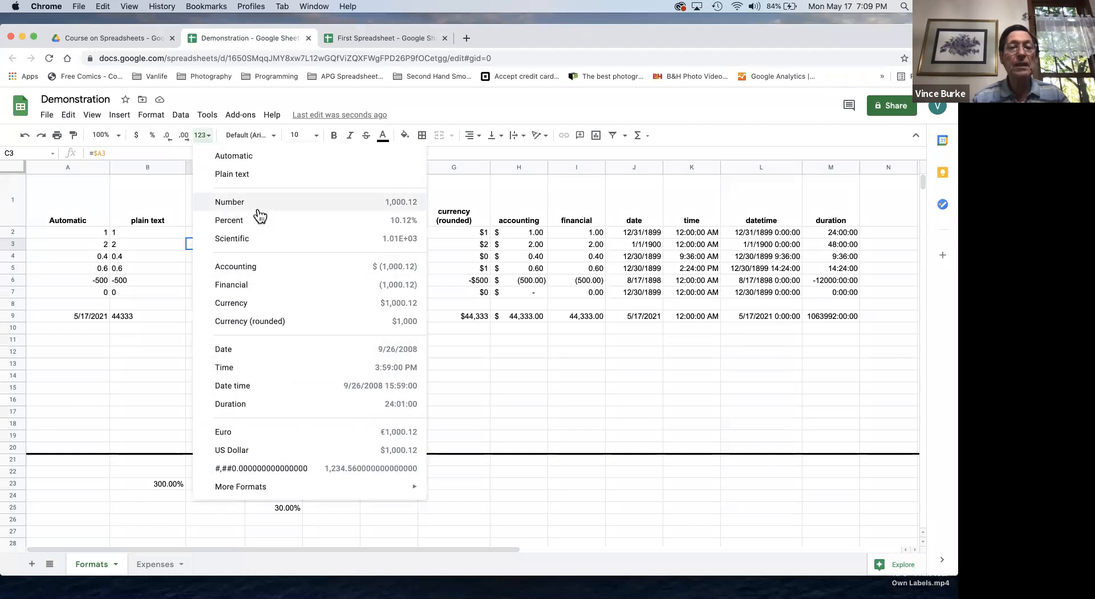
pyautogui.click(154, 204)
pyautogui.click(152, 117)
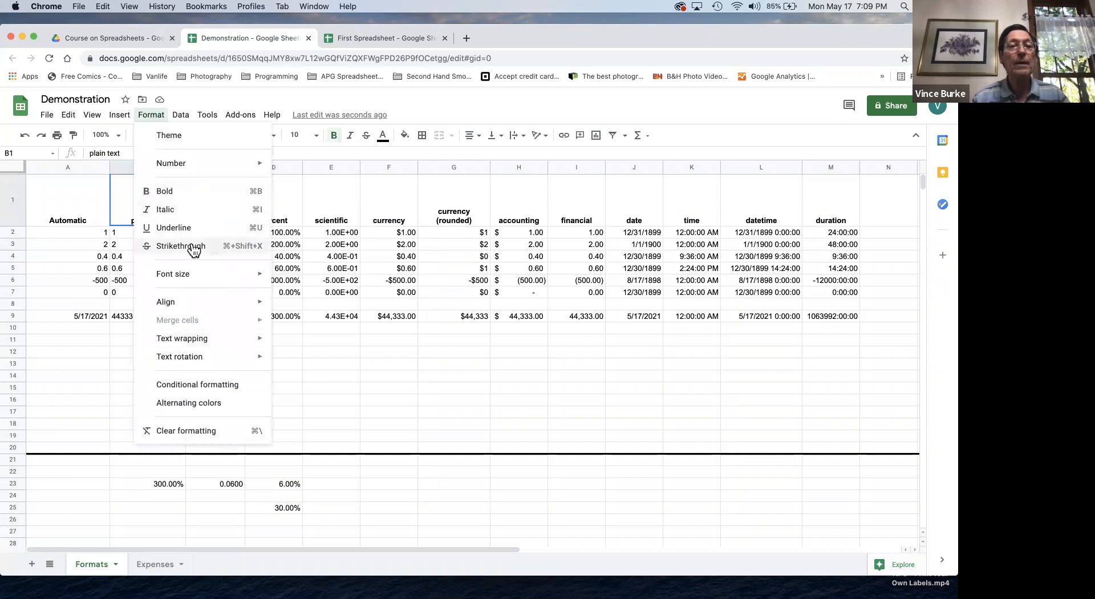
pyautogui.click(260, 96)
# Examine the custom date and time formats and the date, time and duration components available for building one, and close the dialog.
pyautogui.click(205, 137)
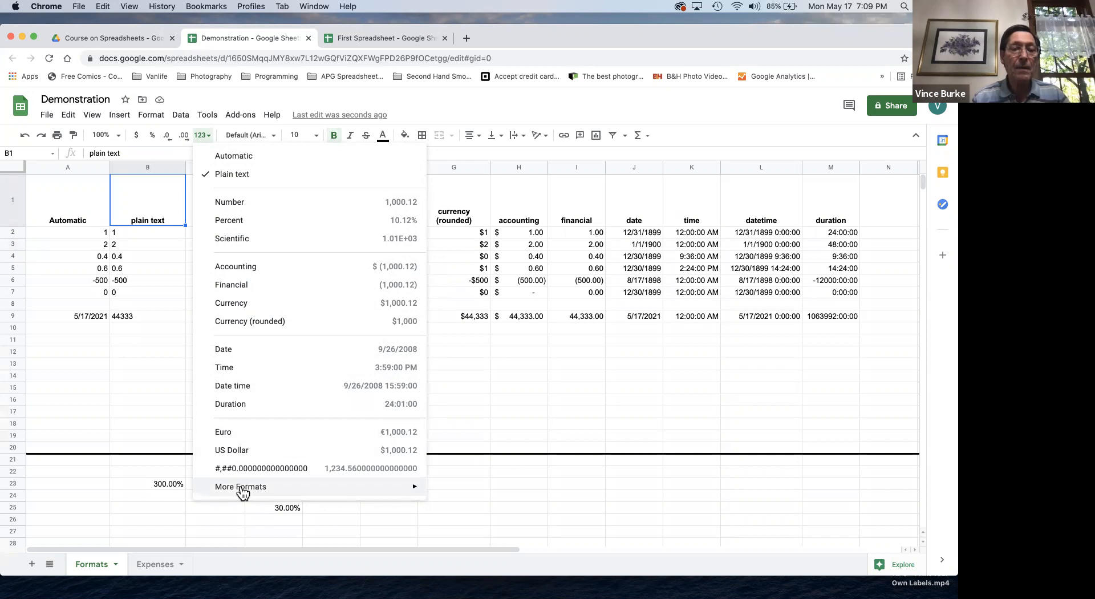
pyautogui.moveTo(238, 496)
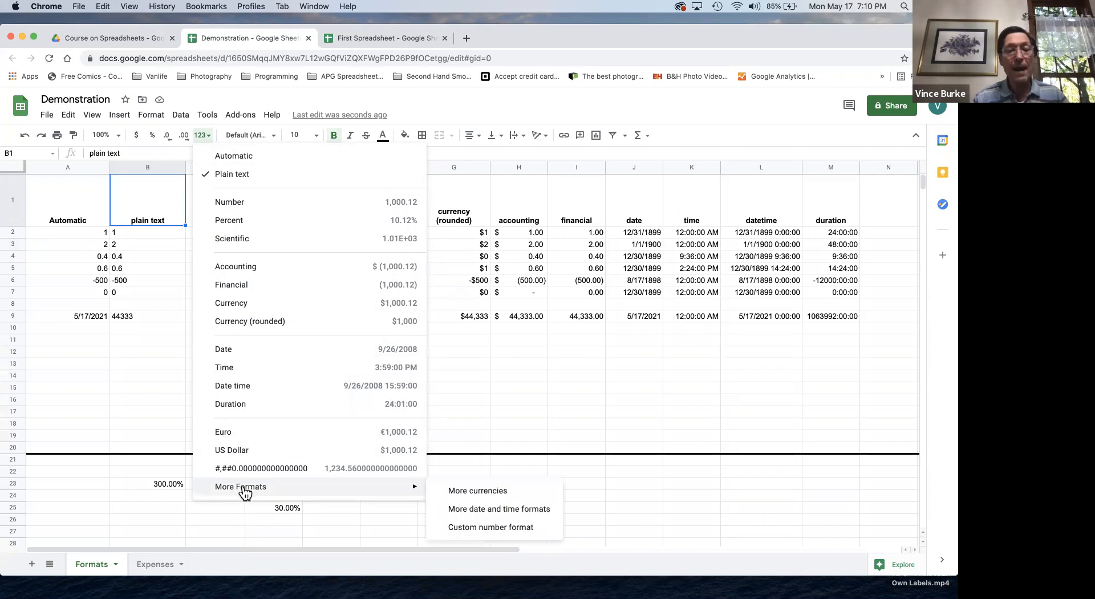
pyautogui.click(478, 509)
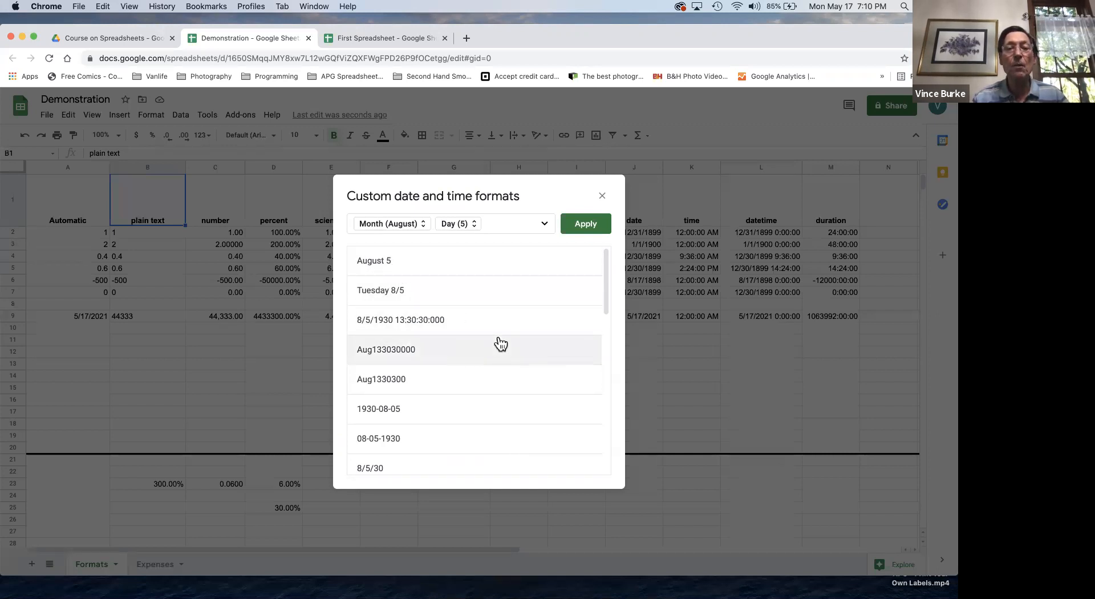
pyautogui.scroll(-3, 502, 334)
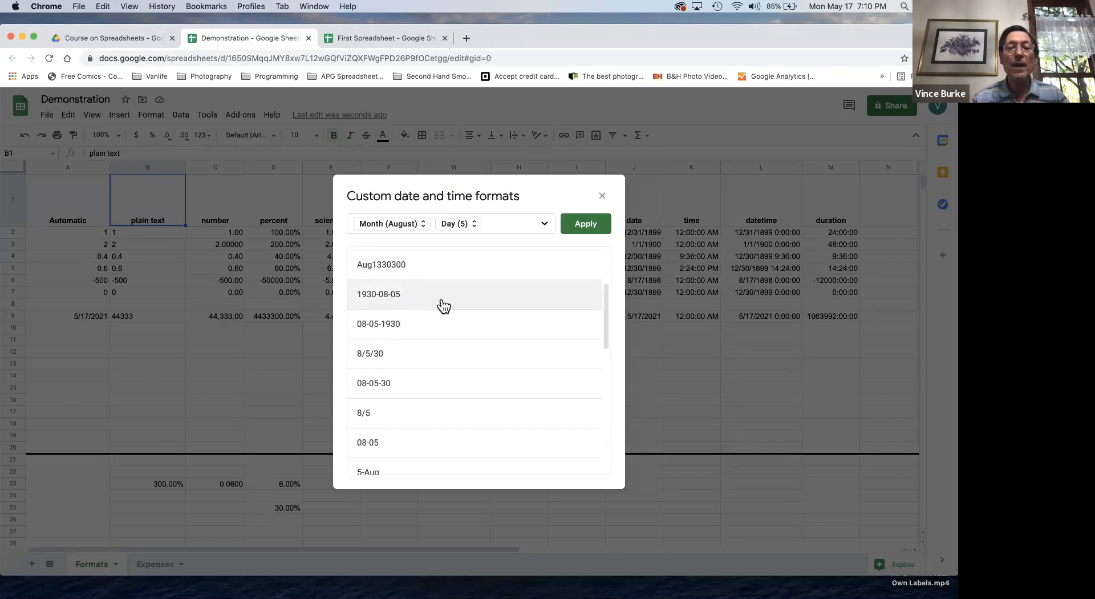
pyautogui.scroll(-6, 450, 337)
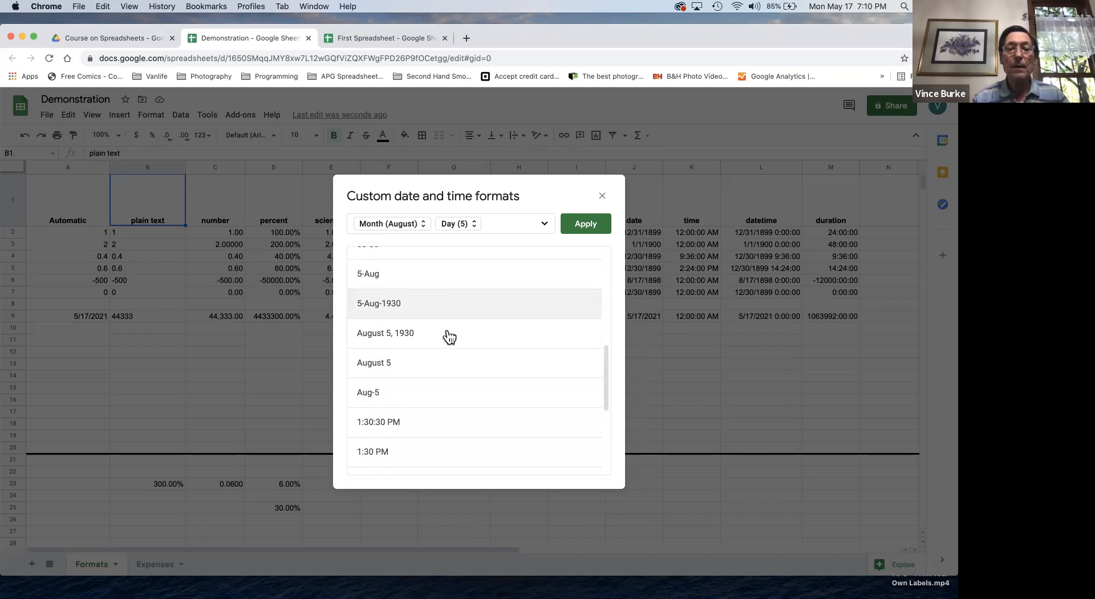
pyautogui.scroll(-4, 445, 383)
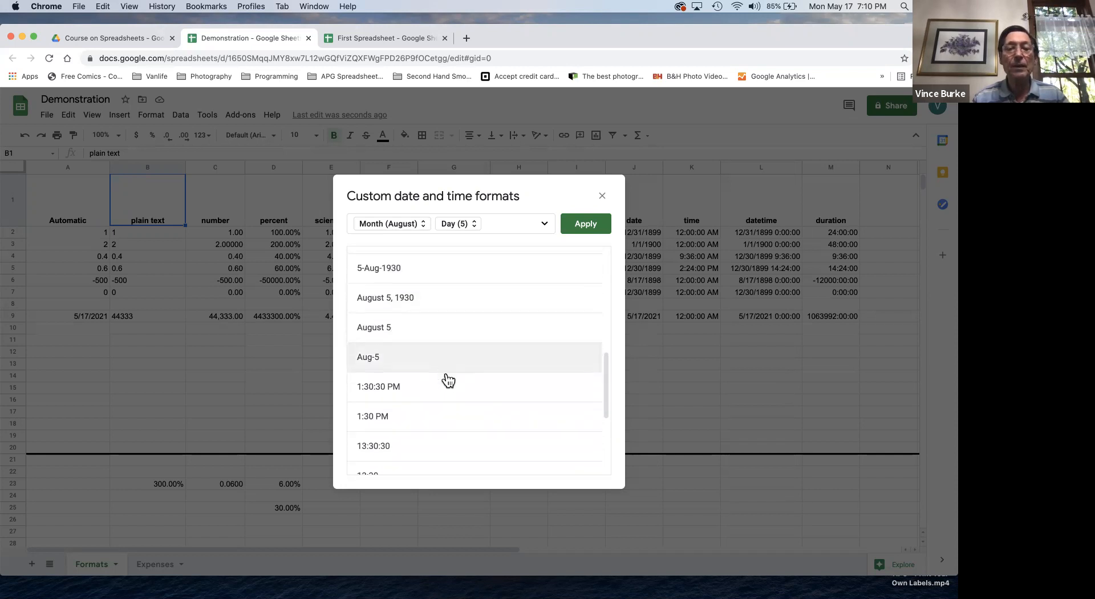
pyautogui.scroll(-1, 448, 377)
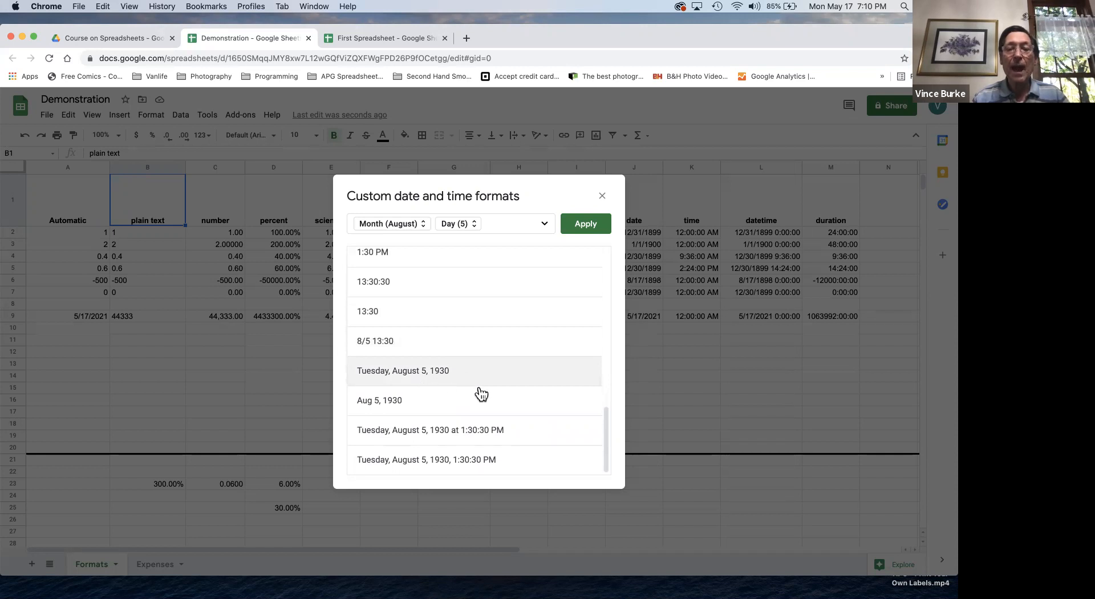
pyautogui.scroll(3, 496, 376)
pyautogui.scroll(5, 500, 377)
pyautogui.scroll(-8, 500, 378)
pyautogui.scroll(10, 496, 376)
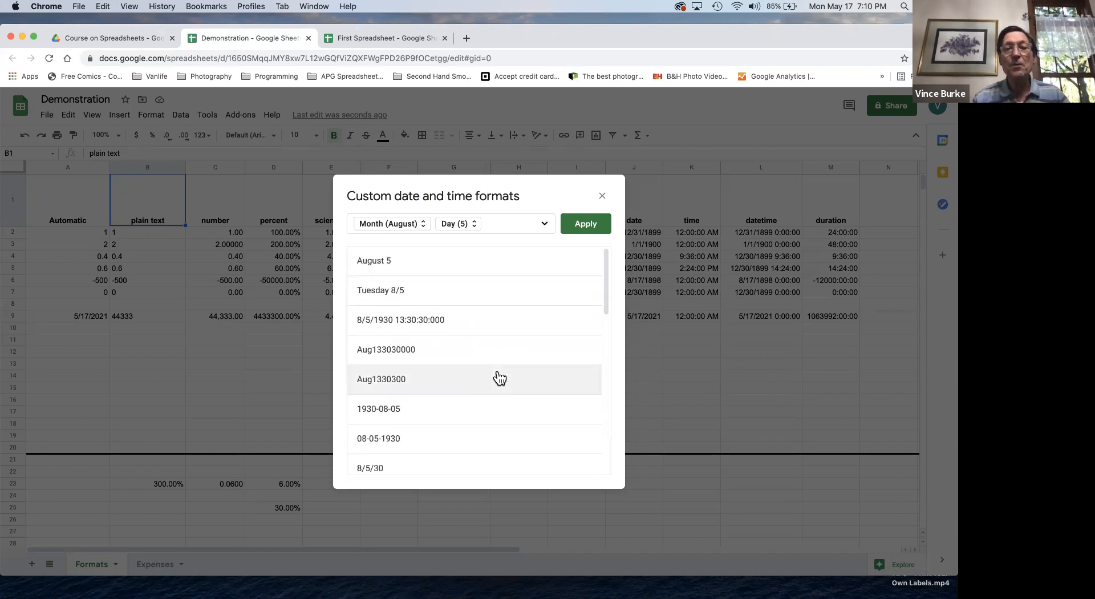
pyautogui.click(545, 225)
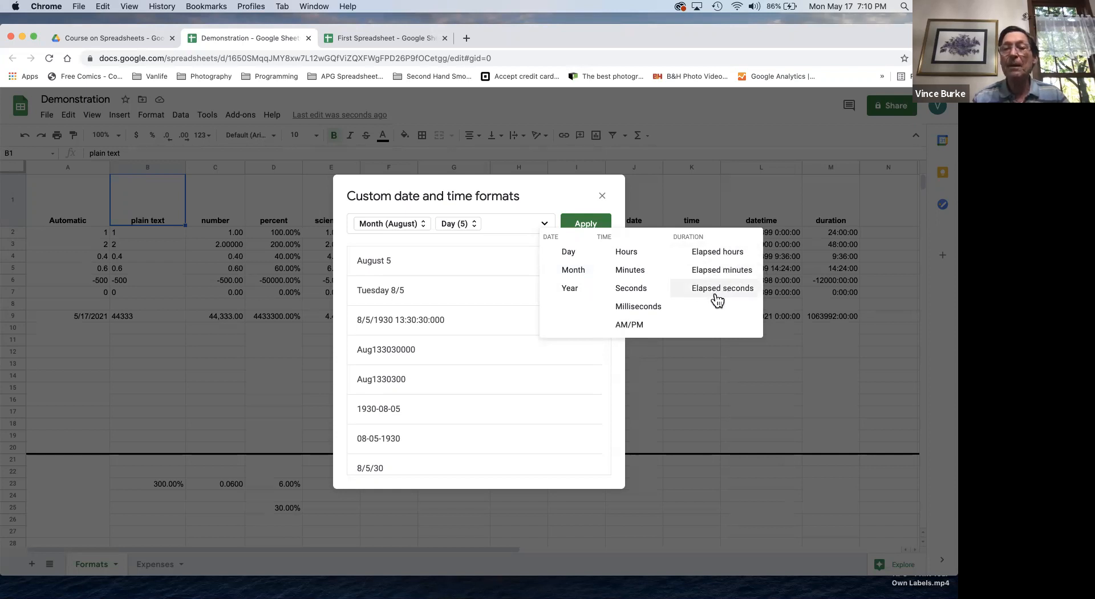
pyautogui.click(673, 373)
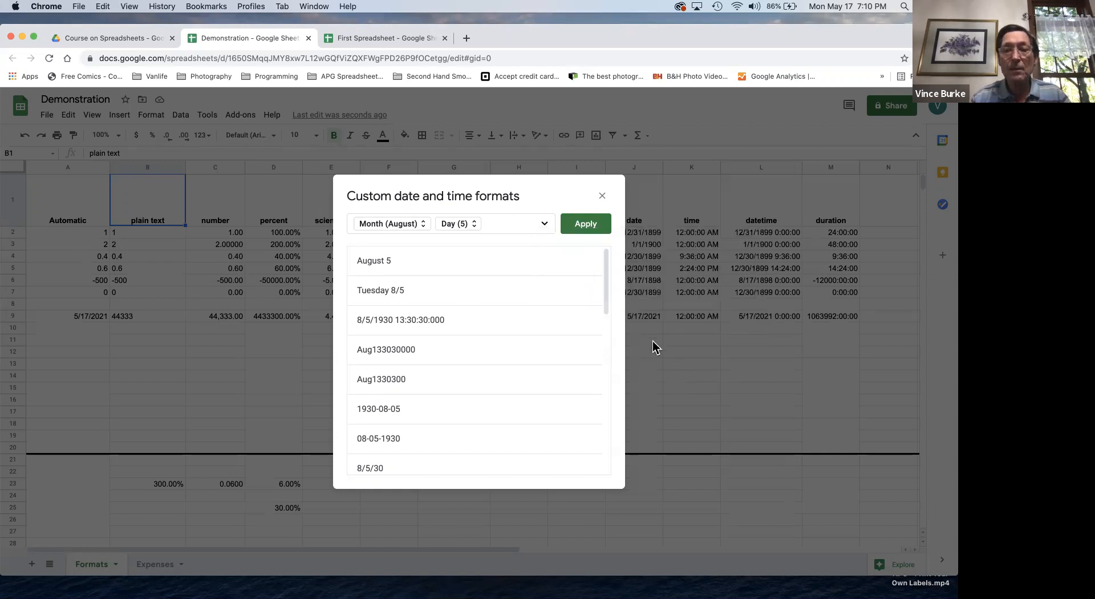
pyautogui.click(604, 195)
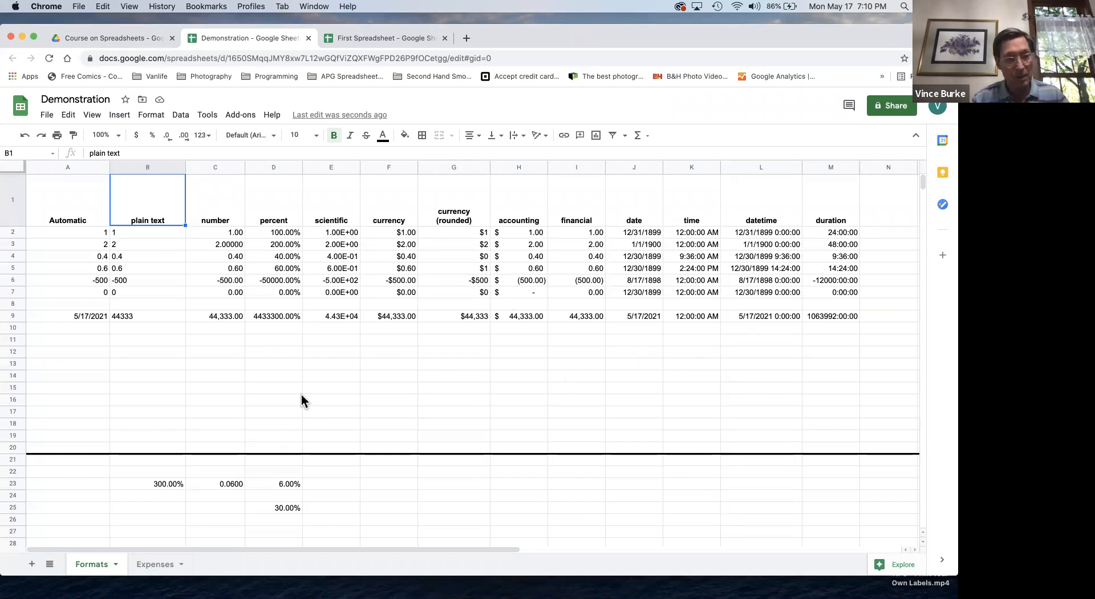
# Enter "here is some longer text" in cell F23, below the thick black line.
pyautogui.scroll(-3, 287, 365)
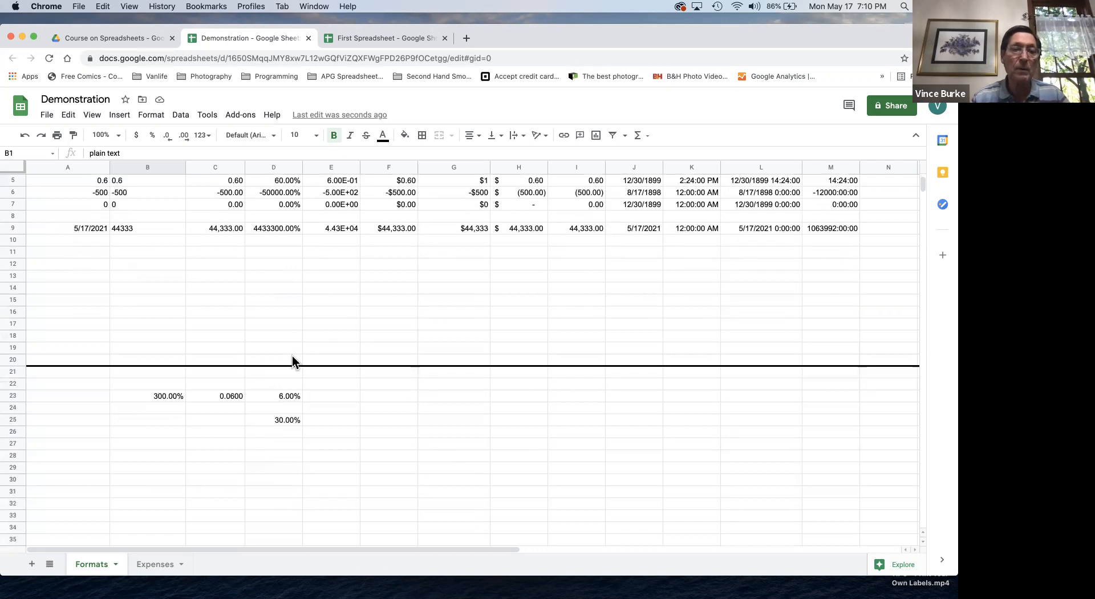
pyautogui.scroll(3, 292, 356)
pyautogui.hscroll(2, 292, 356)
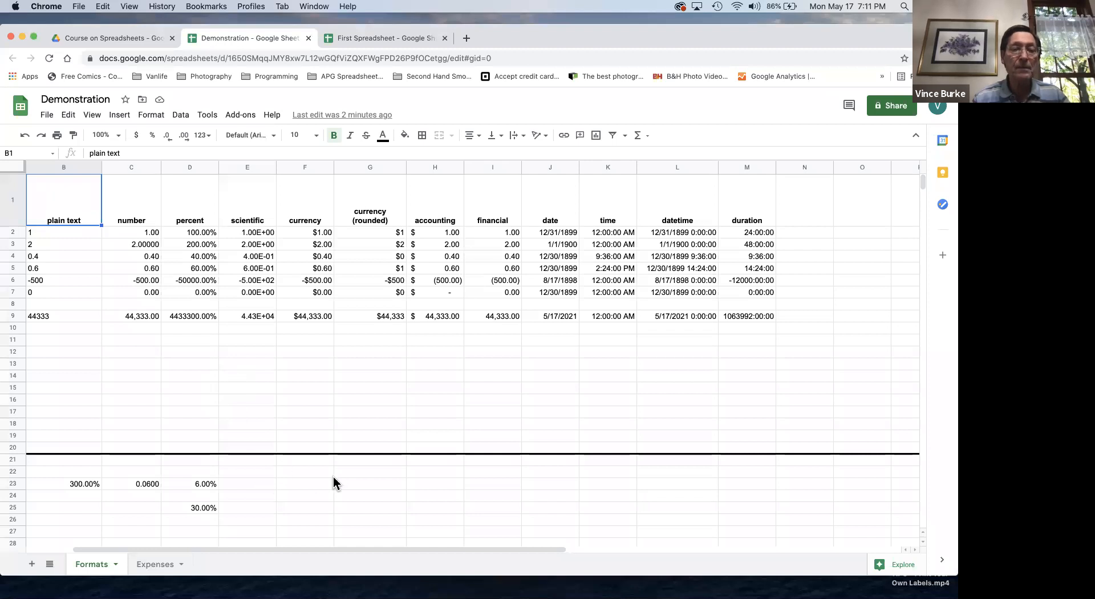
pyautogui.click(309, 485)
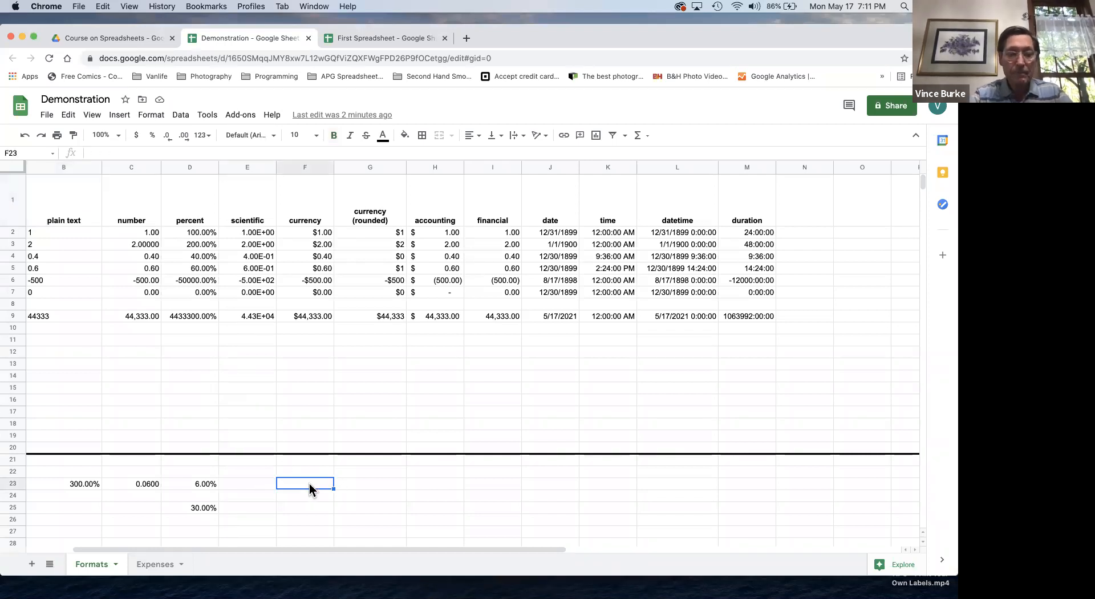
pyautogui.write('some text')
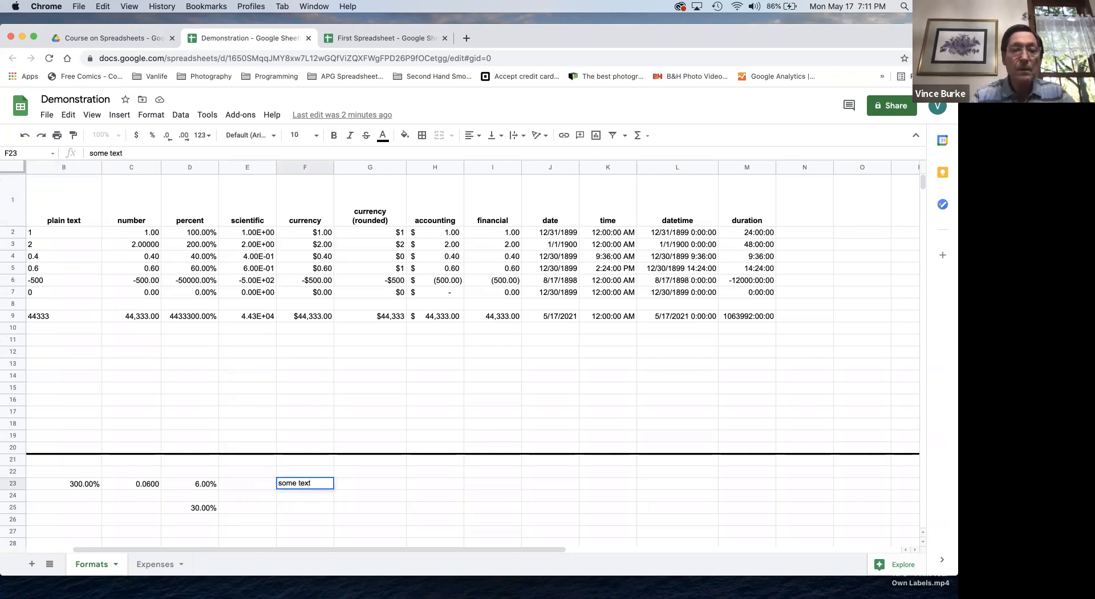
pyautogui.press('BackSpace')
pyautogui.press('BackSpace')
pyautogui.press('BackSpace')
pyautogui.press('BackSpace')
pyautogui.press('BackSpace')
pyautogui.press('BackSpace')
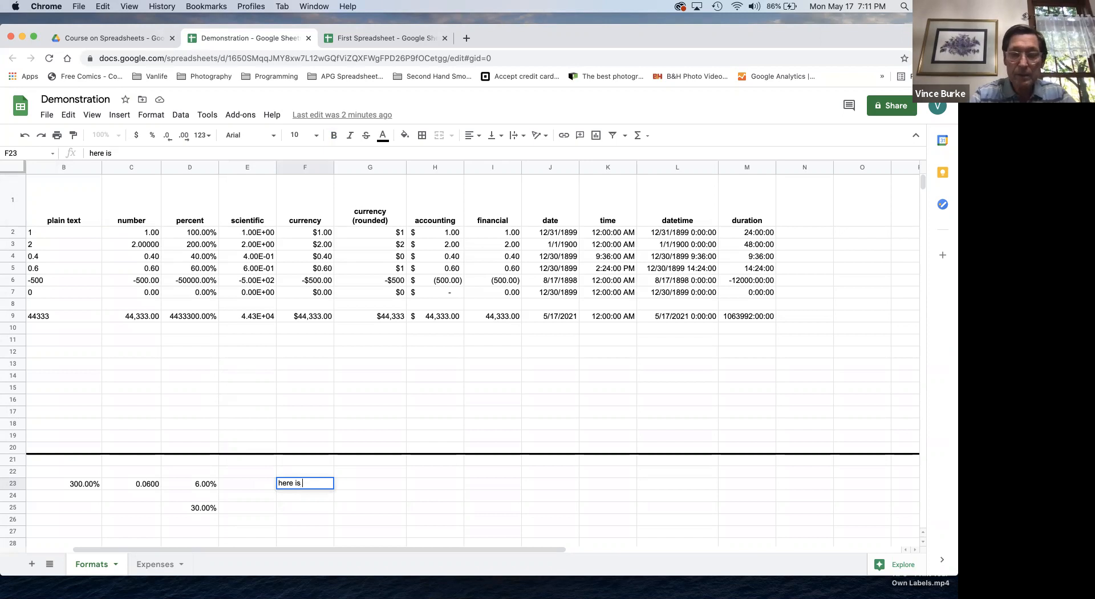
pyautogui.write('me longer')
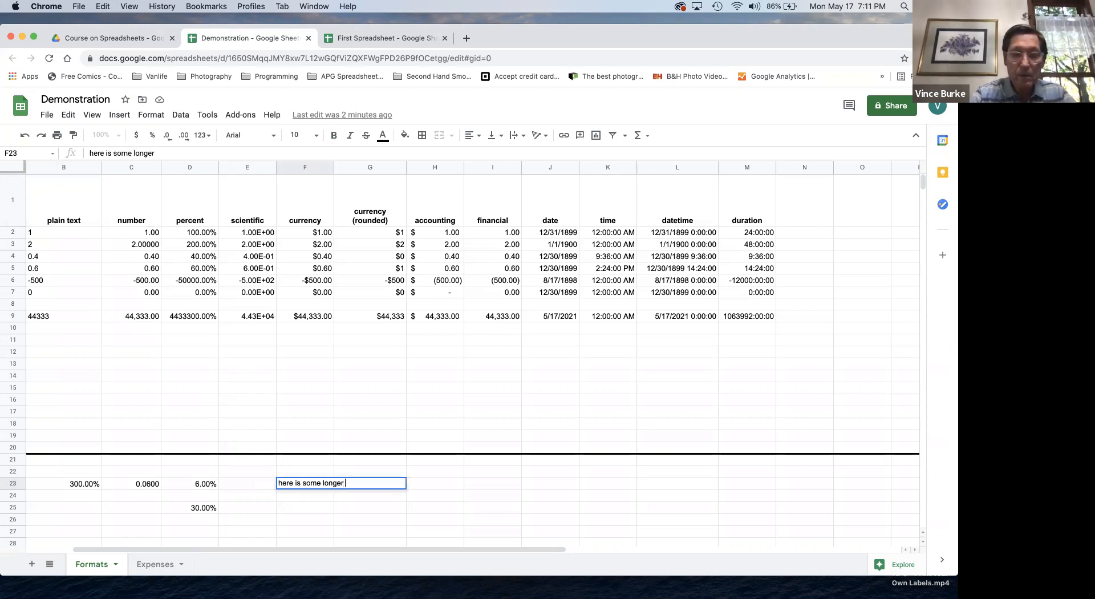
pyautogui.write(' text')
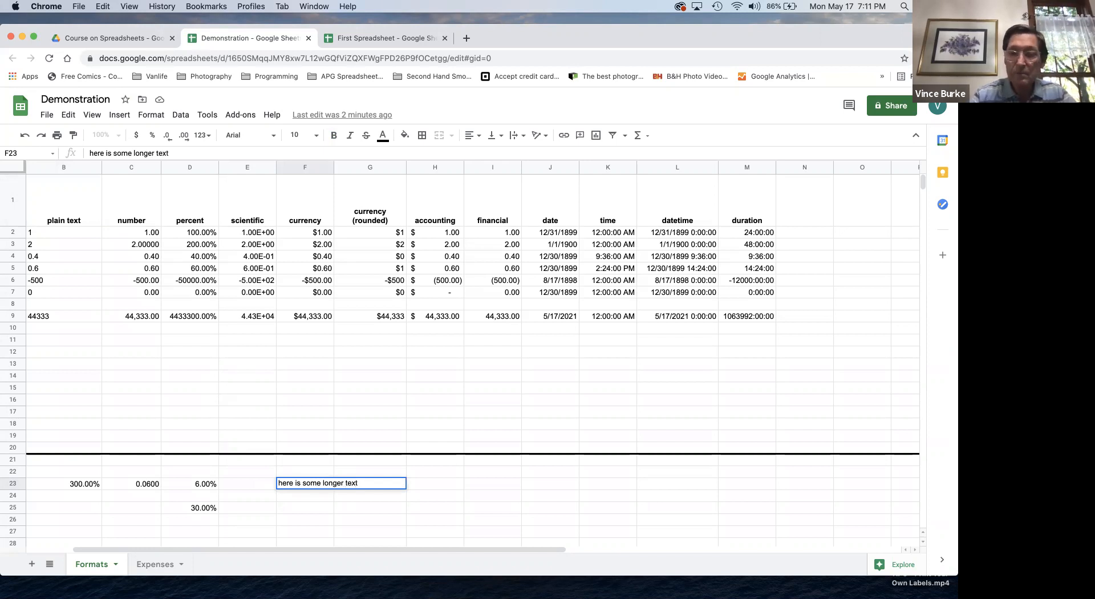
pyautogui.press('Return')
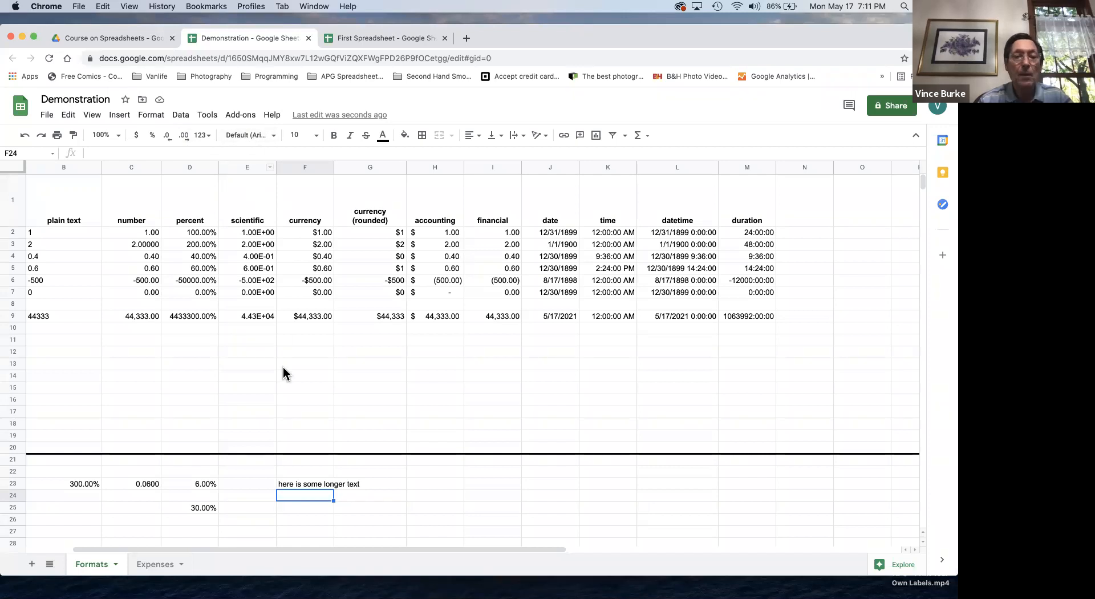
# Set the font of the text in cell F23 to Pacifico.
pyautogui.click(289, 482)
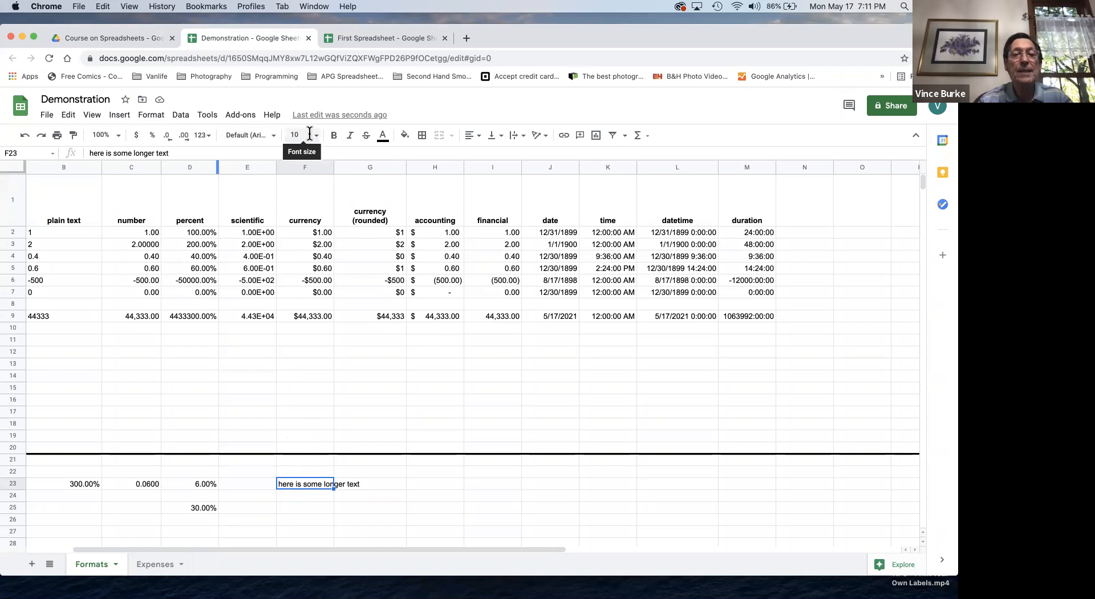
pyautogui.click(247, 136)
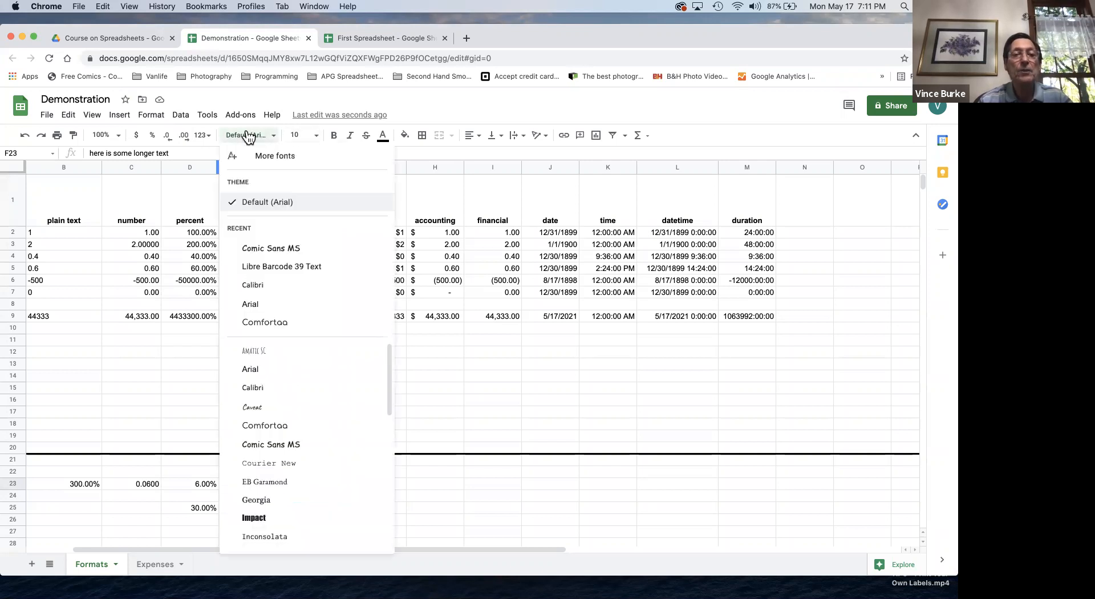
pyautogui.scroll(-3, 283, 440)
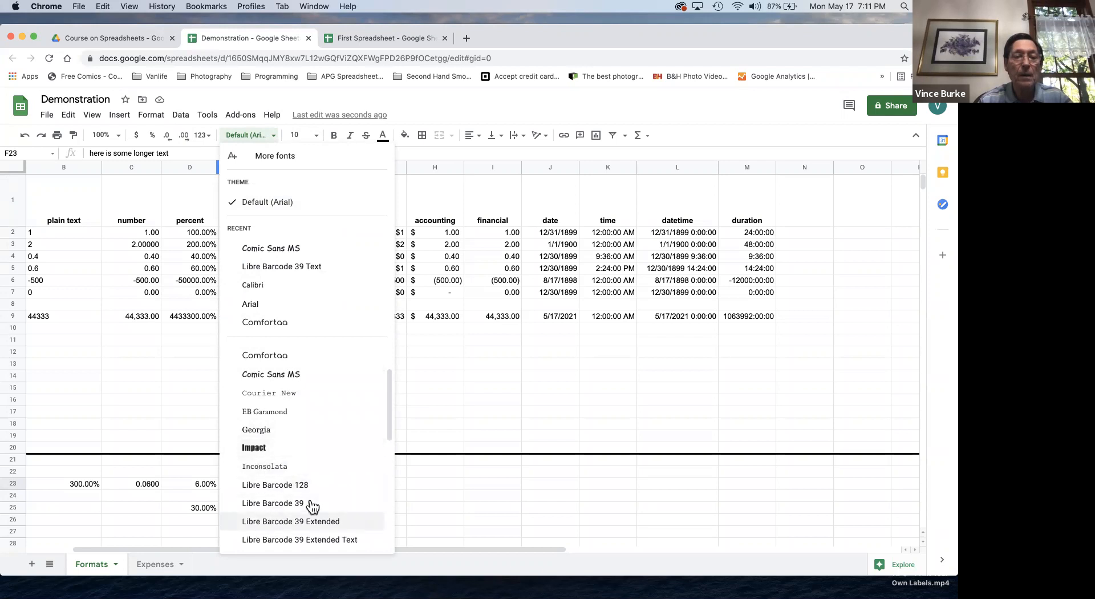
pyautogui.scroll(-4, 319, 496)
pyautogui.scroll(-2, 327, 477)
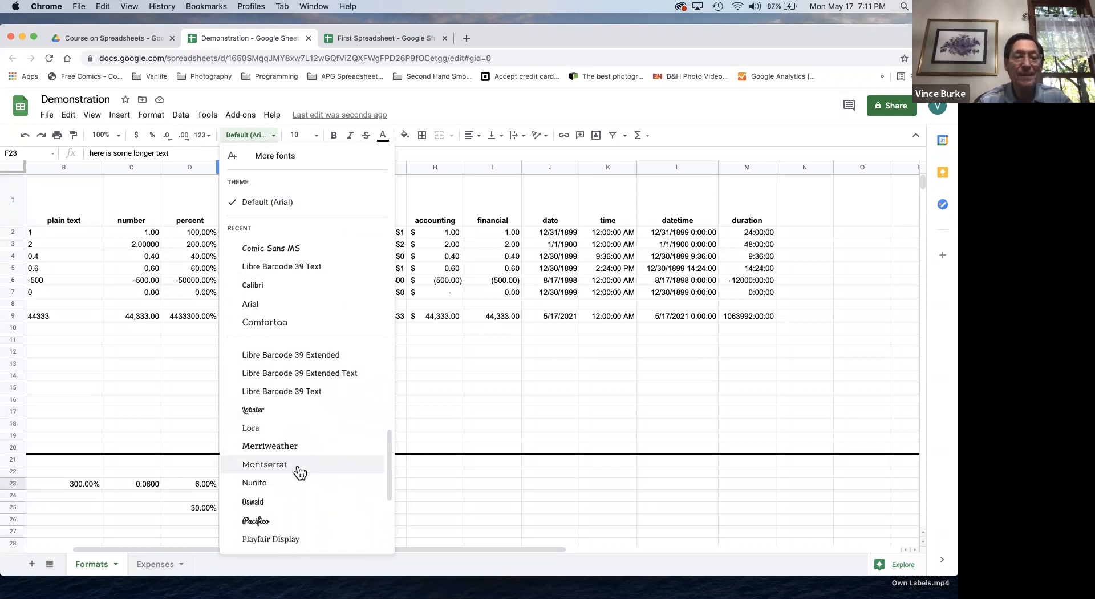
pyautogui.click(251, 520)
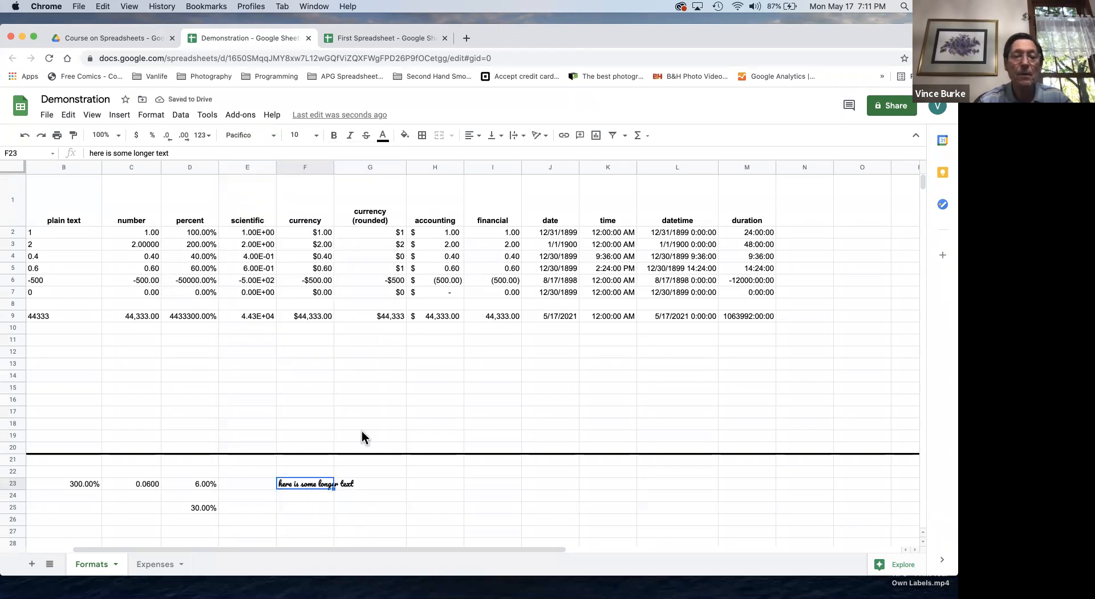
# Set the text in cell F23 to font size 24 and make it bold, italic and struck through.
pyautogui.click(311, 138)
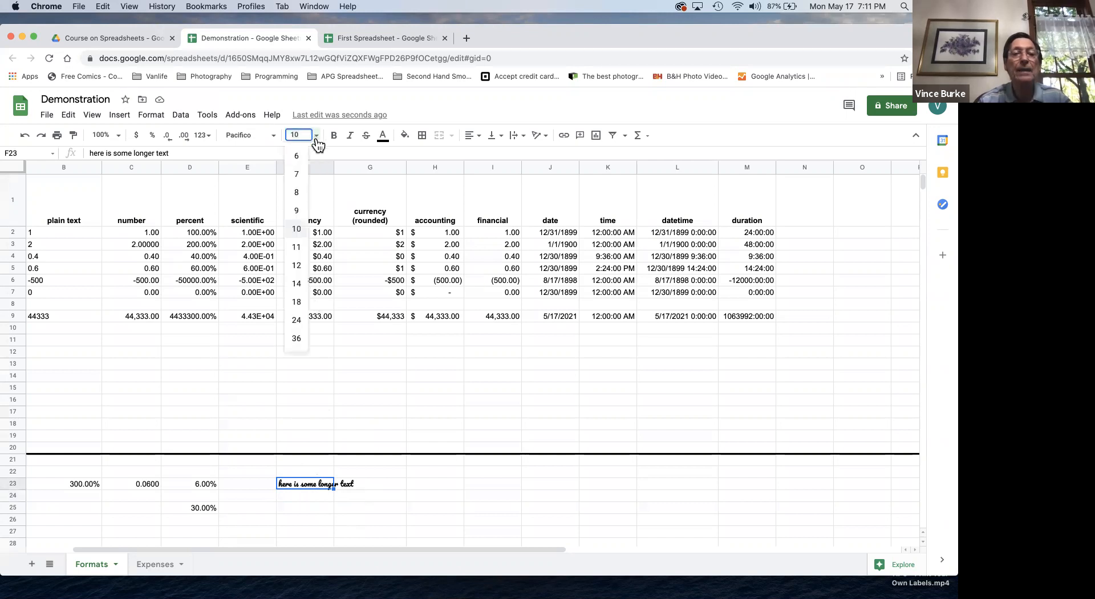
pyautogui.click(297, 320)
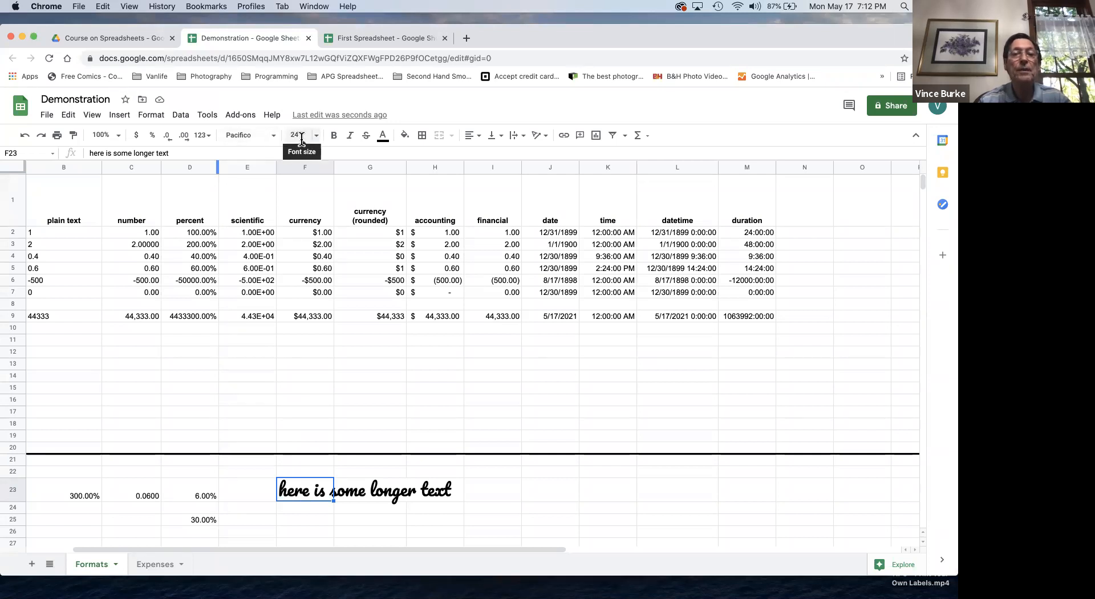
pyautogui.click(333, 135)
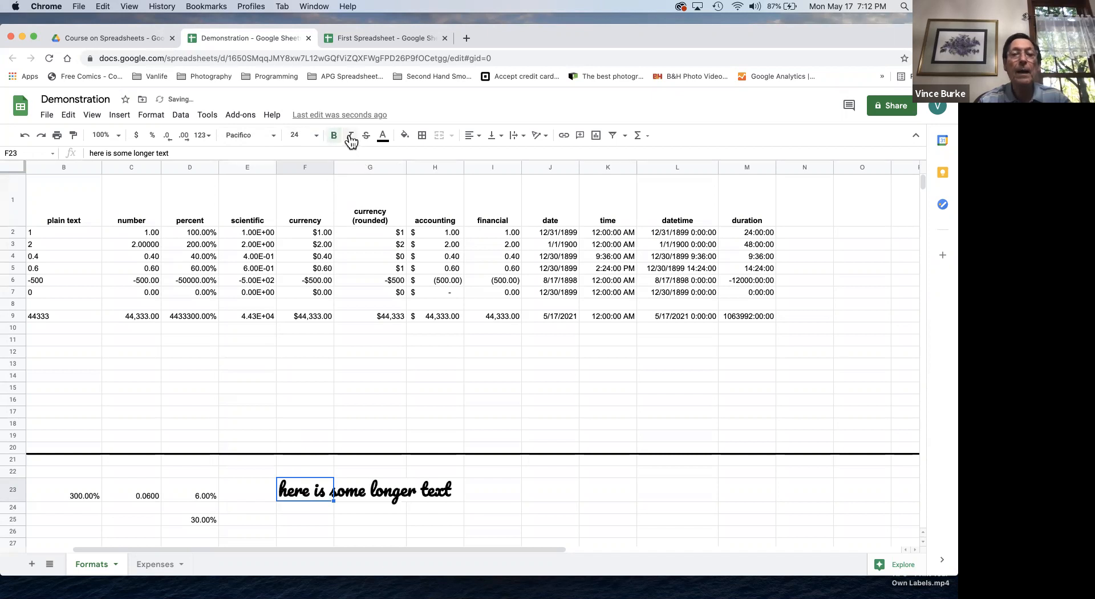
pyautogui.click(351, 138)
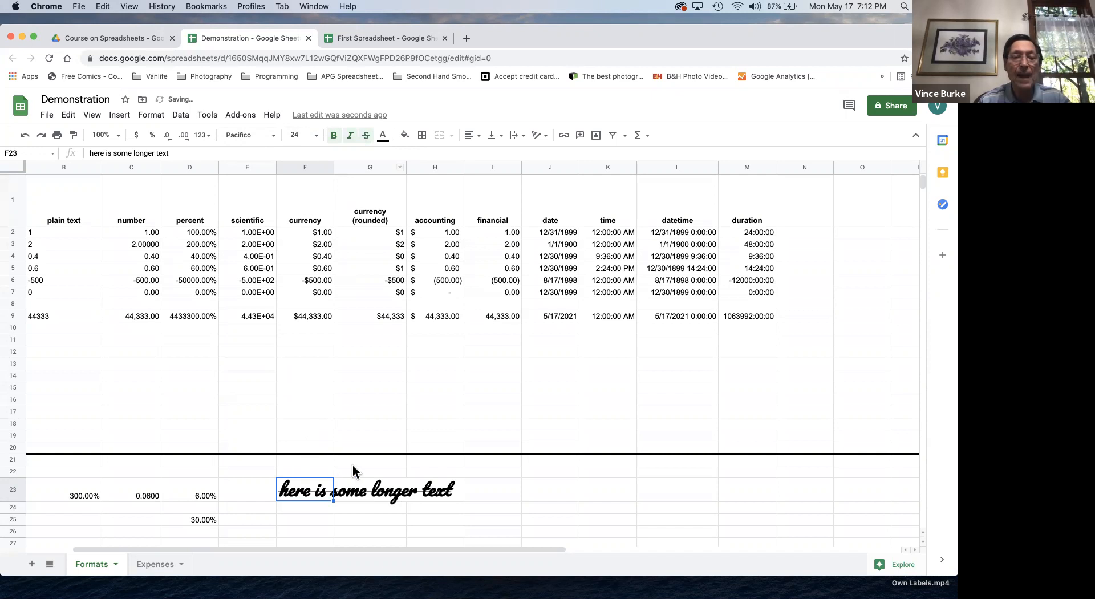
# Color the text in cell F23 red and fill the cell with green.
pyautogui.click(383, 135)
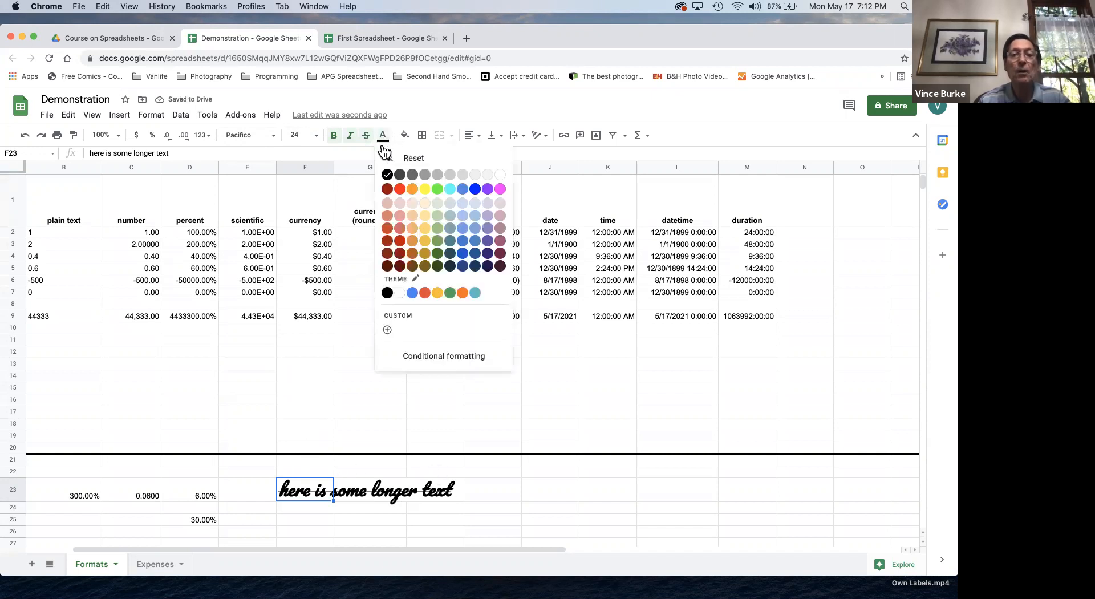
pyautogui.click(401, 189)
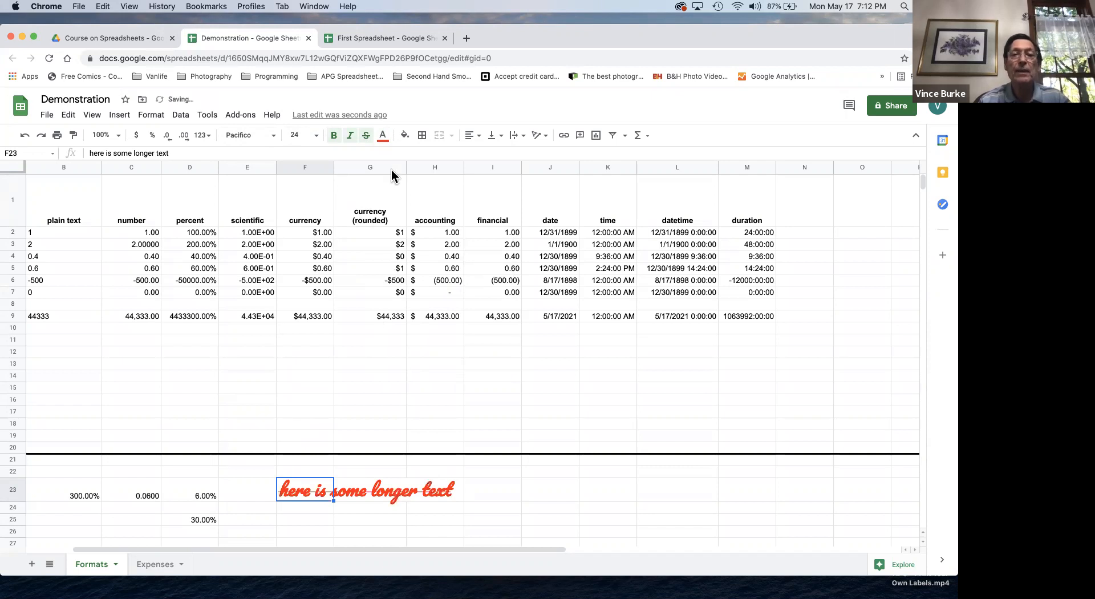
pyautogui.click(405, 137)
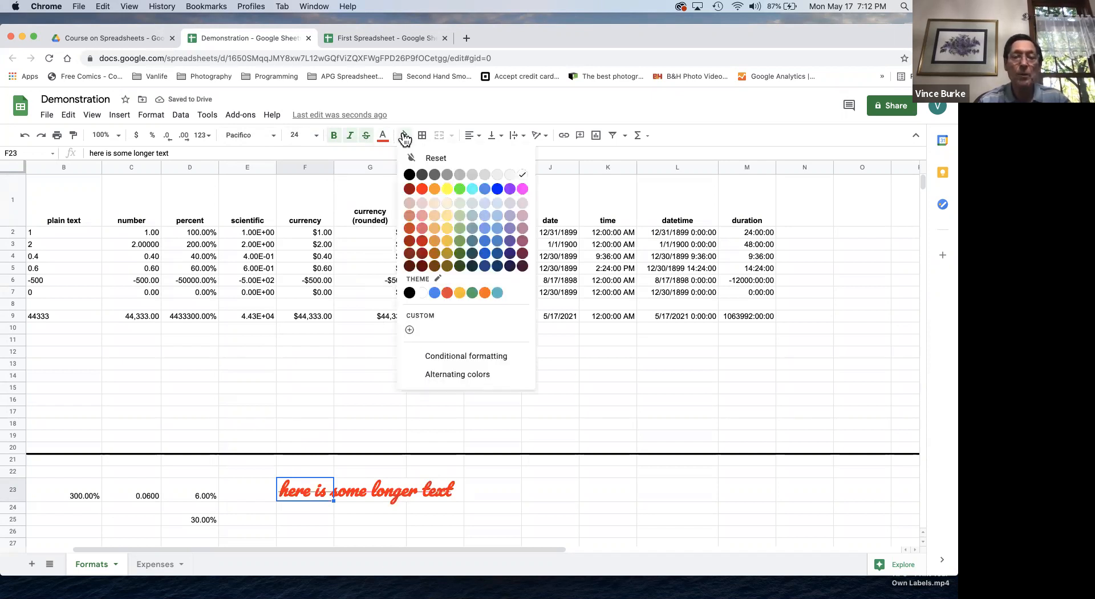
pyautogui.click(460, 189)
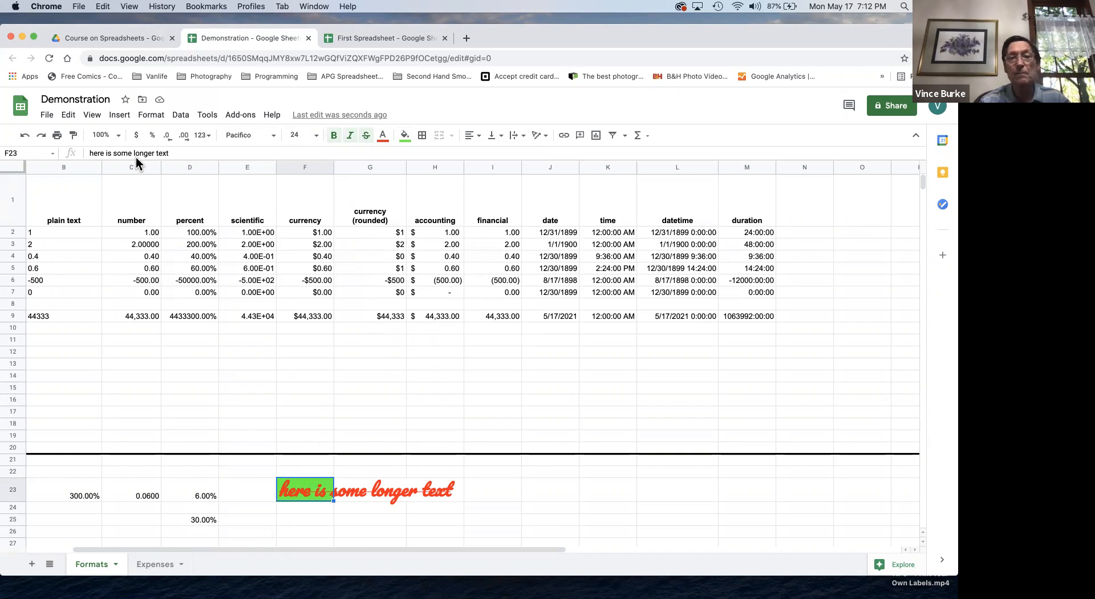
pyautogui.click(377, 486)
pyautogui.click(429, 488)
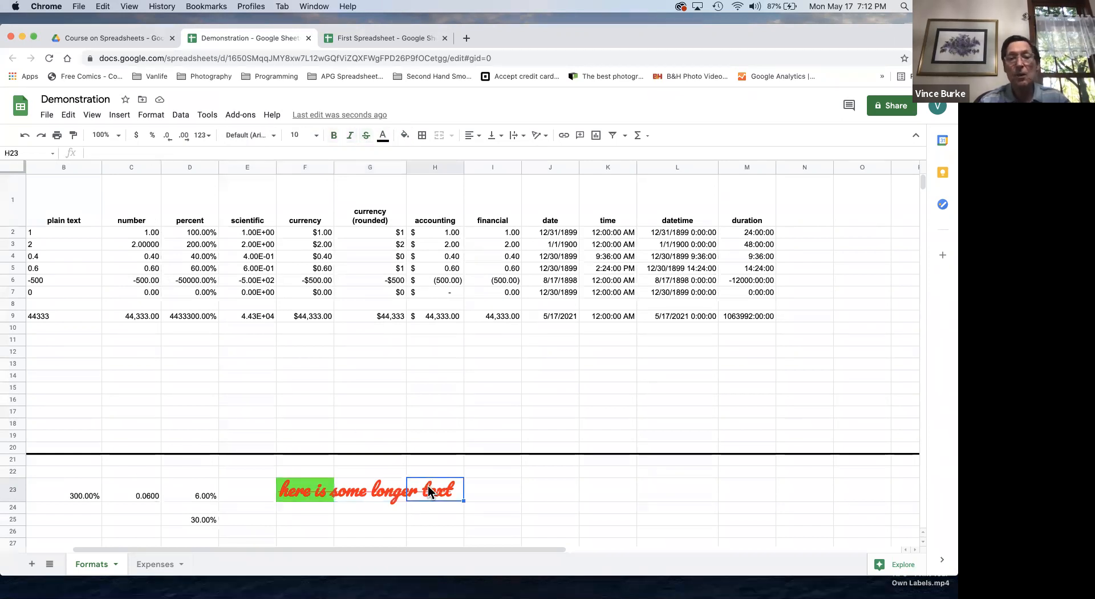
pyautogui.click(306, 488)
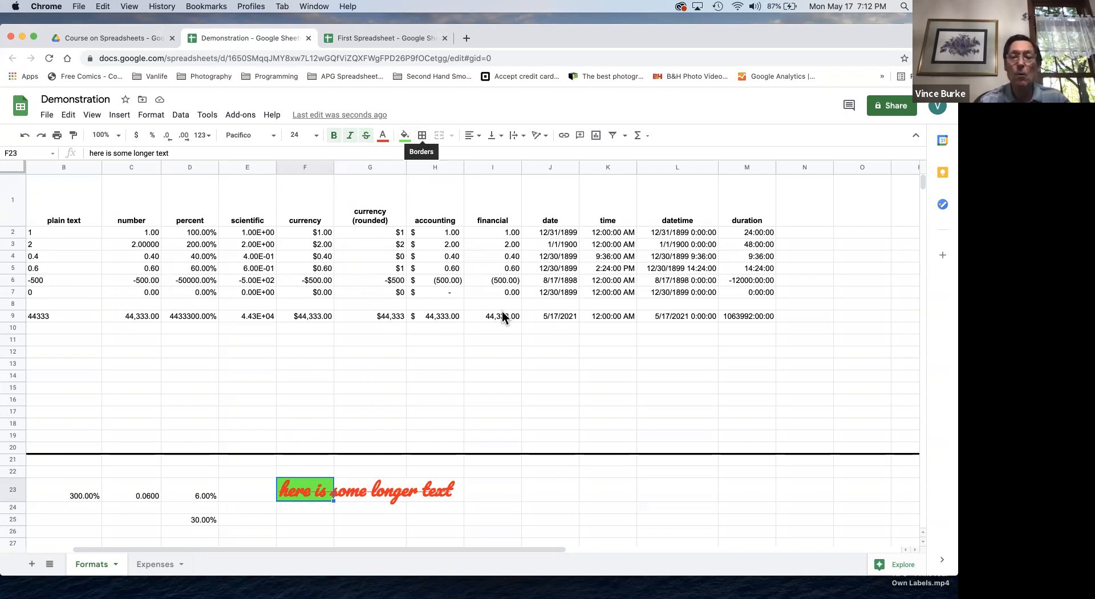
# Apply all borders to the empty cell range K14:L18.
pyautogui.moveTo(587, 374); pyautogui.dragTo(655, 425)
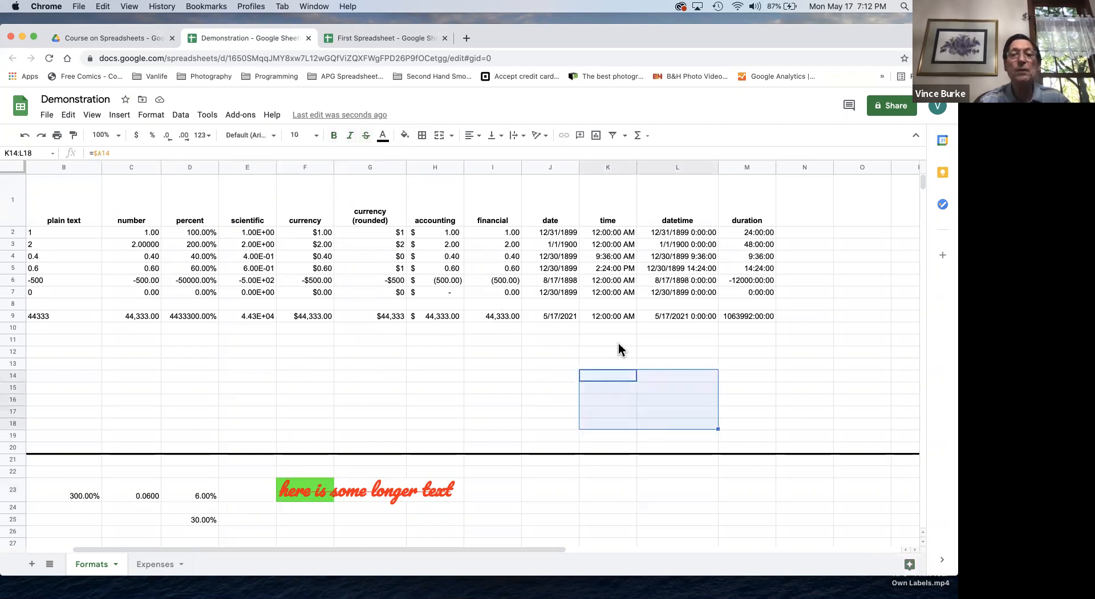
pyautogui.click(422, 136)
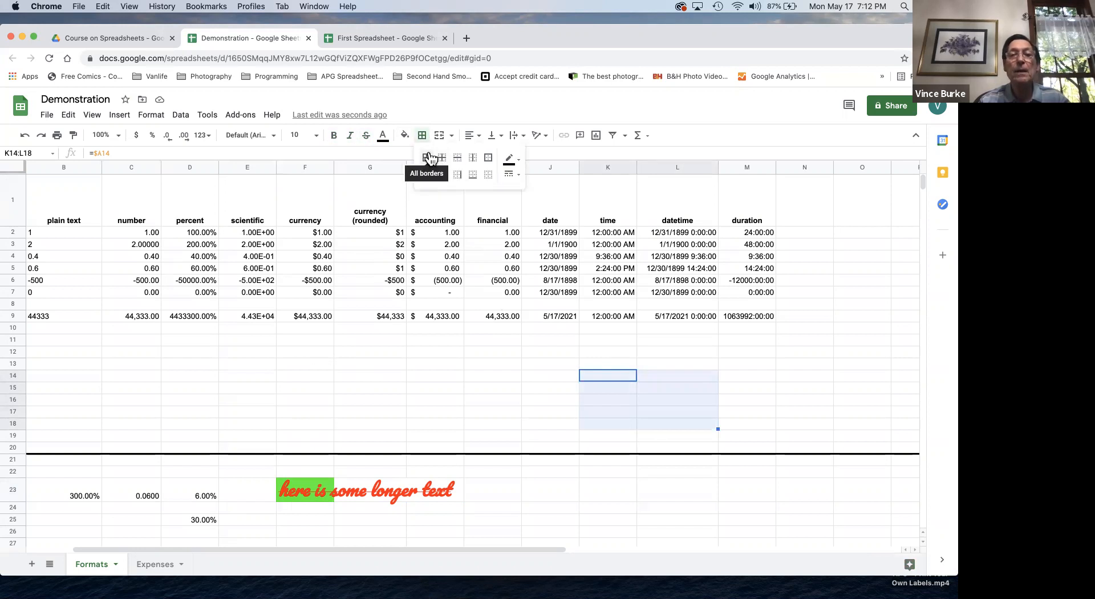
pyautogui.click(428, 157)
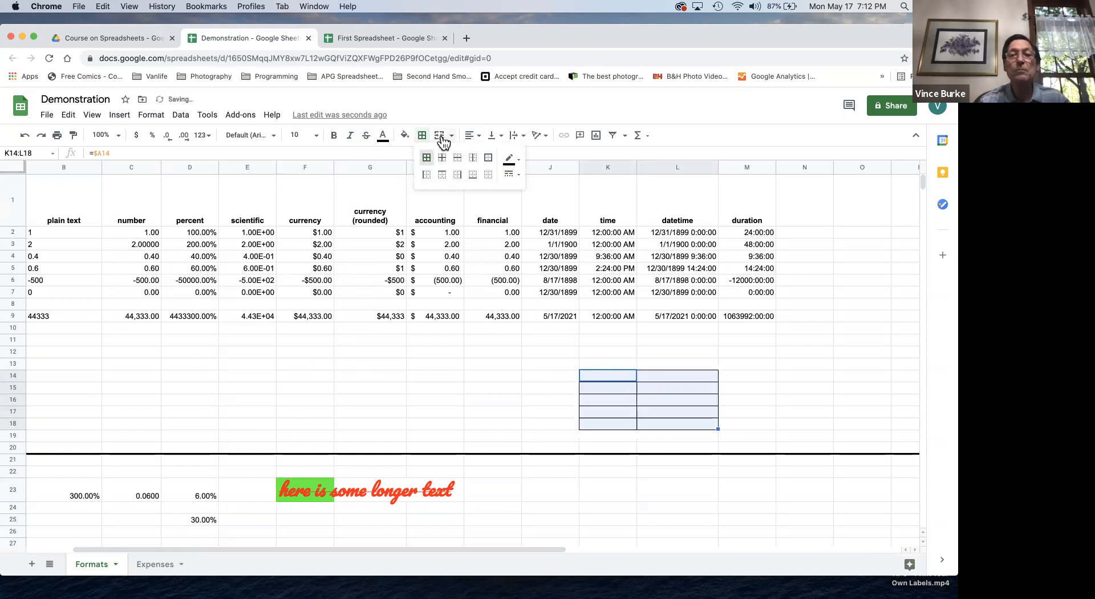
# Change the borders of K14:L18 to the thickest solid line style and color them red.
pyautogui.click(510, 175)
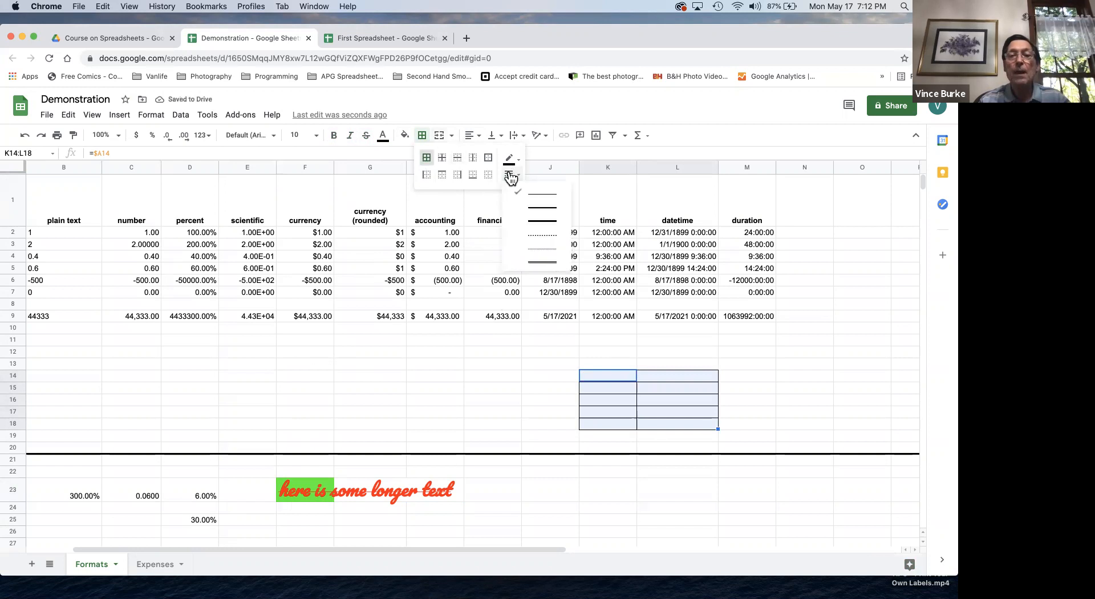
pyautogui.click(534, 220)
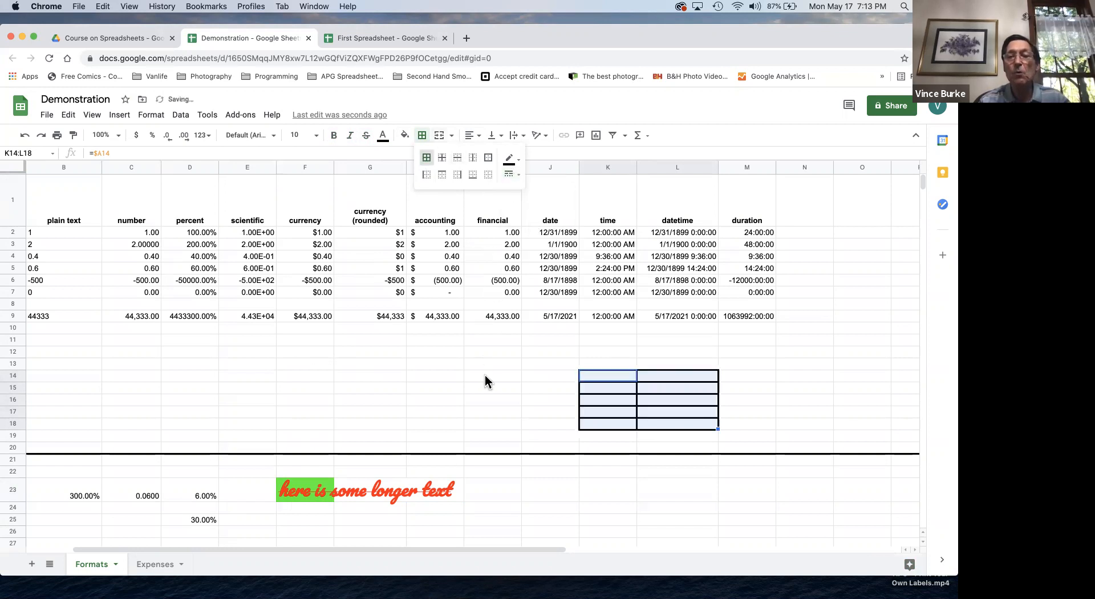
pyautogui.click(510, 159)
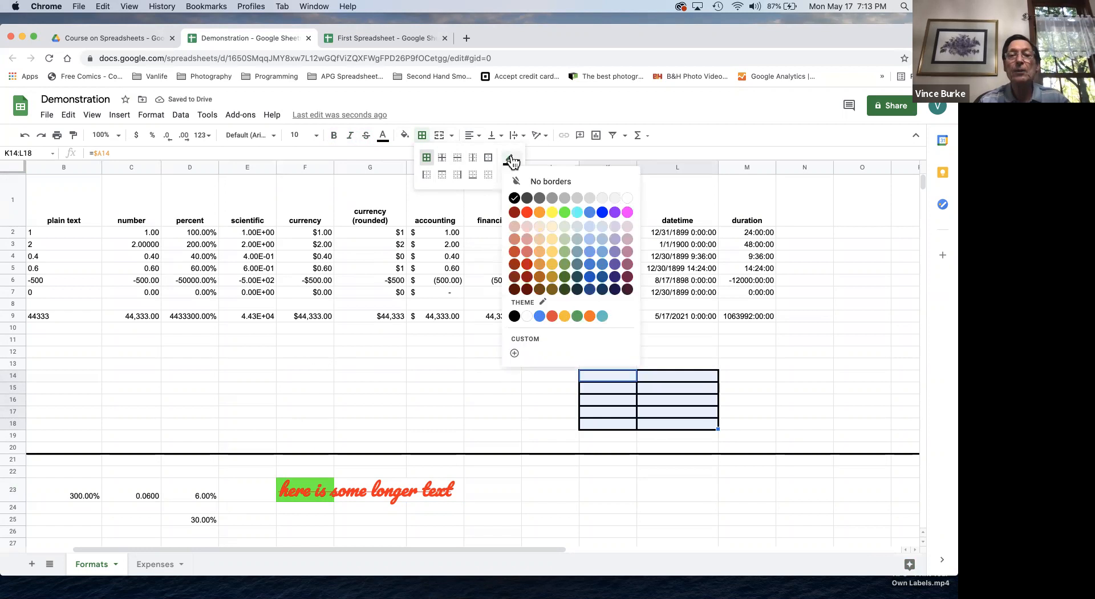
pyautogui.click(527, 212)
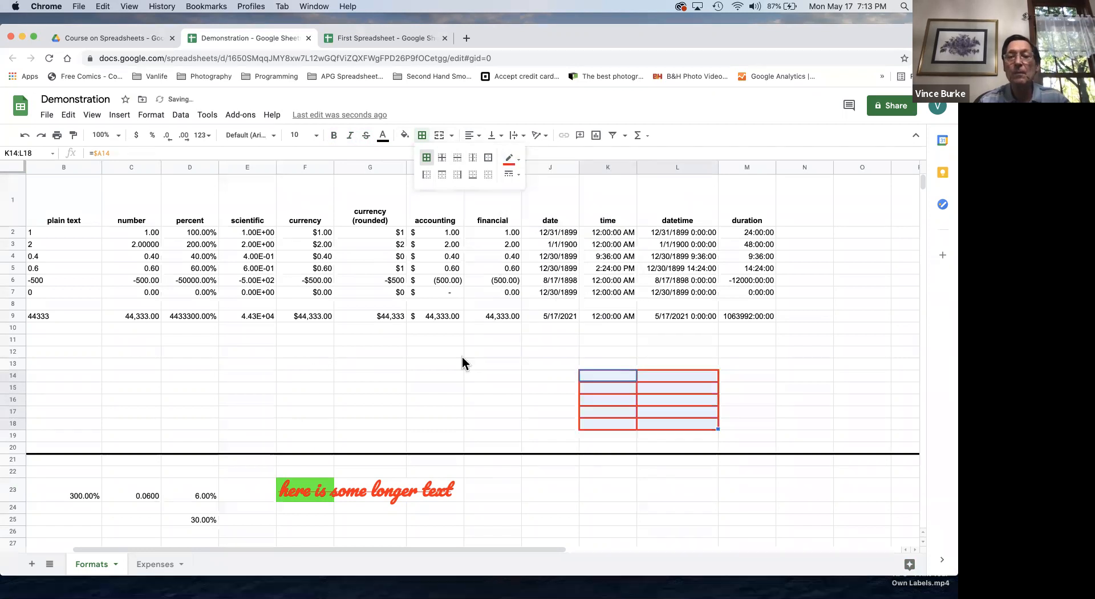
pyautogui.click(448, 399)
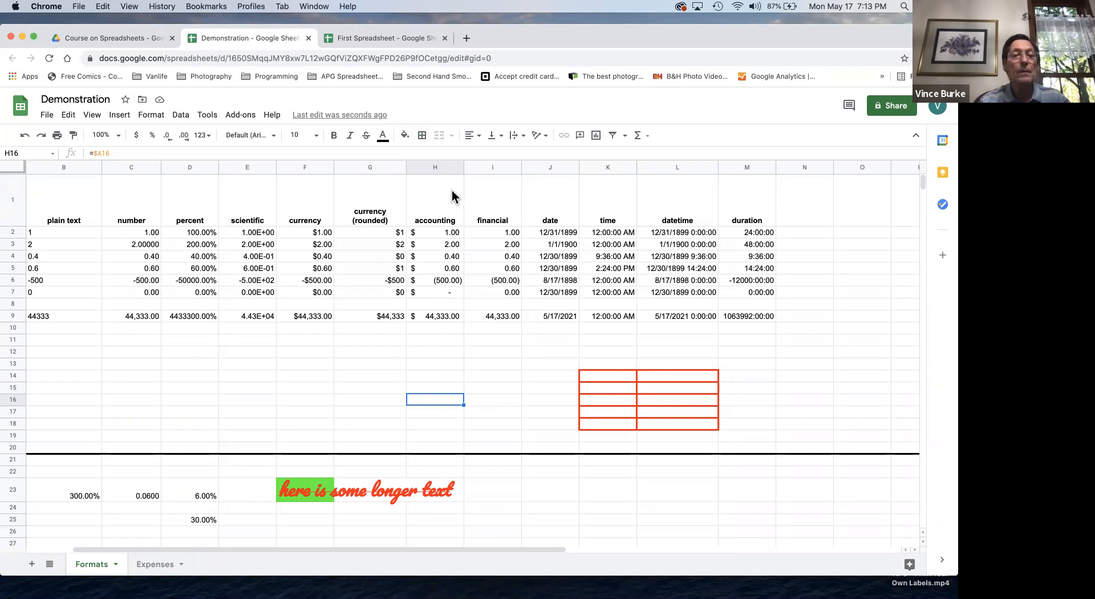
# Try left and center horizontal alignment on header row 1, and finish with it right-aligned.
pyautogui.click(12, 214)
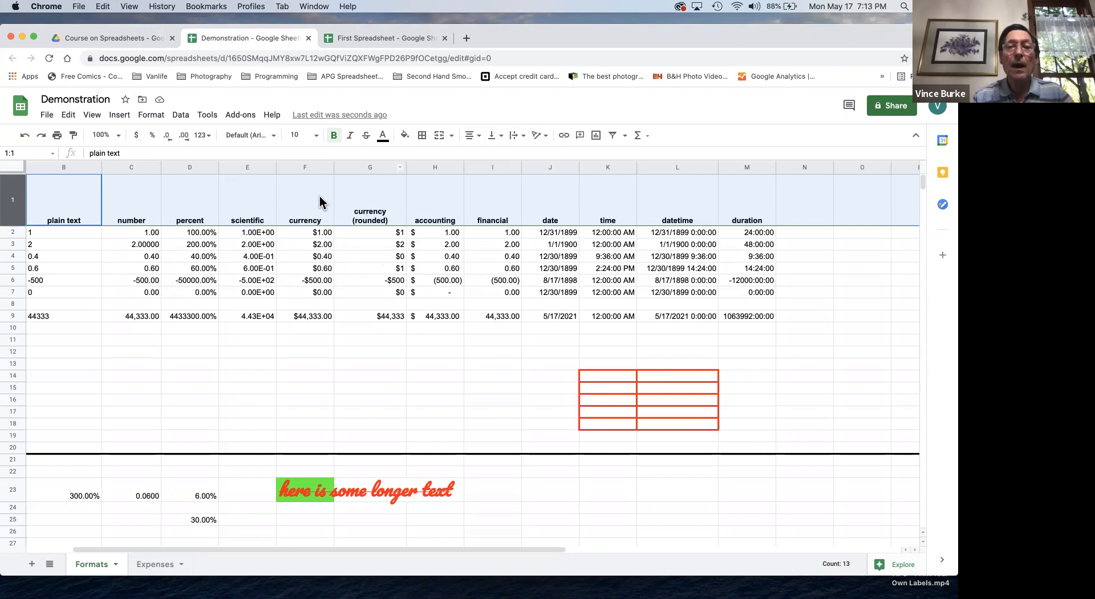
pyautogui.click(470, 136)
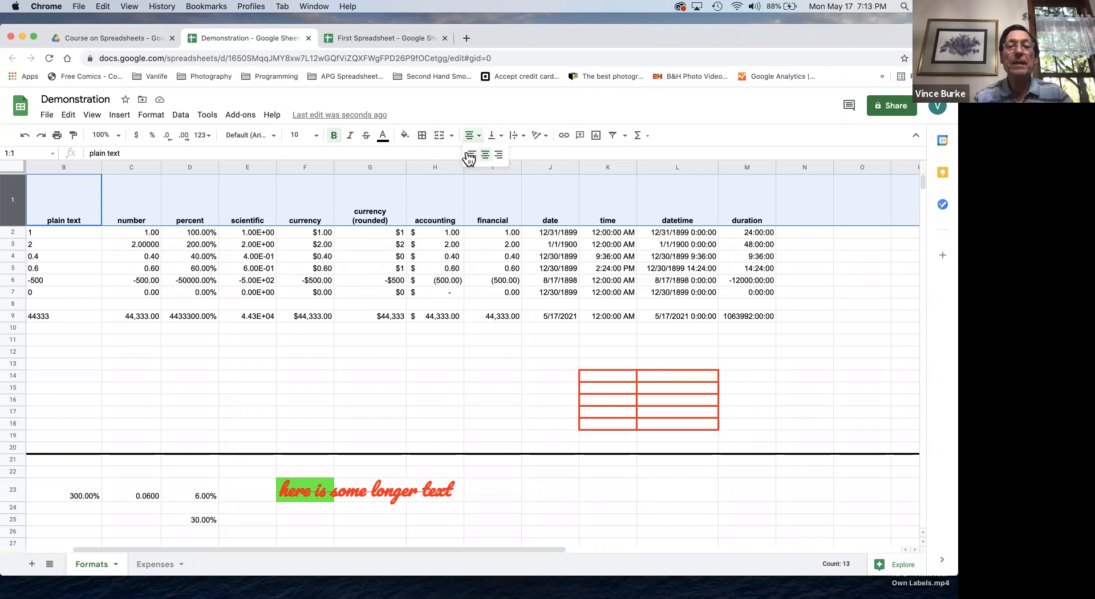
pyautogui.click(470, 155)
pyautogui.click(470, 137)
pyautogui.click(484, 155)
pyautogui.click(470, 135)
pyautogui.click(498, 155)
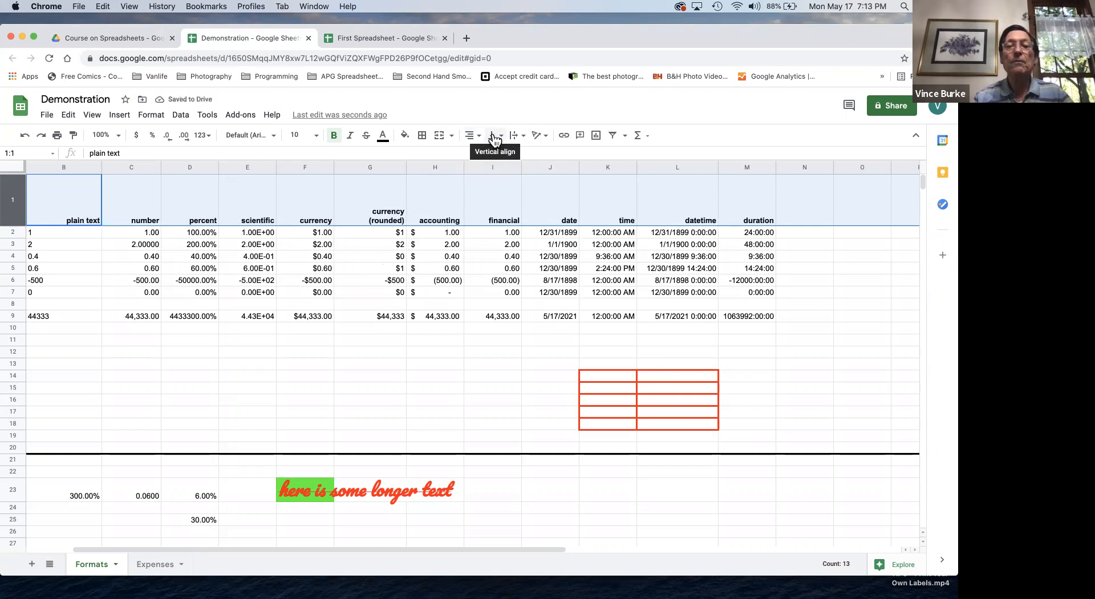
# Try top and middle vertical alignment on header row 1, and return it to bottom alignment.
pyautogui.click(494, 137)
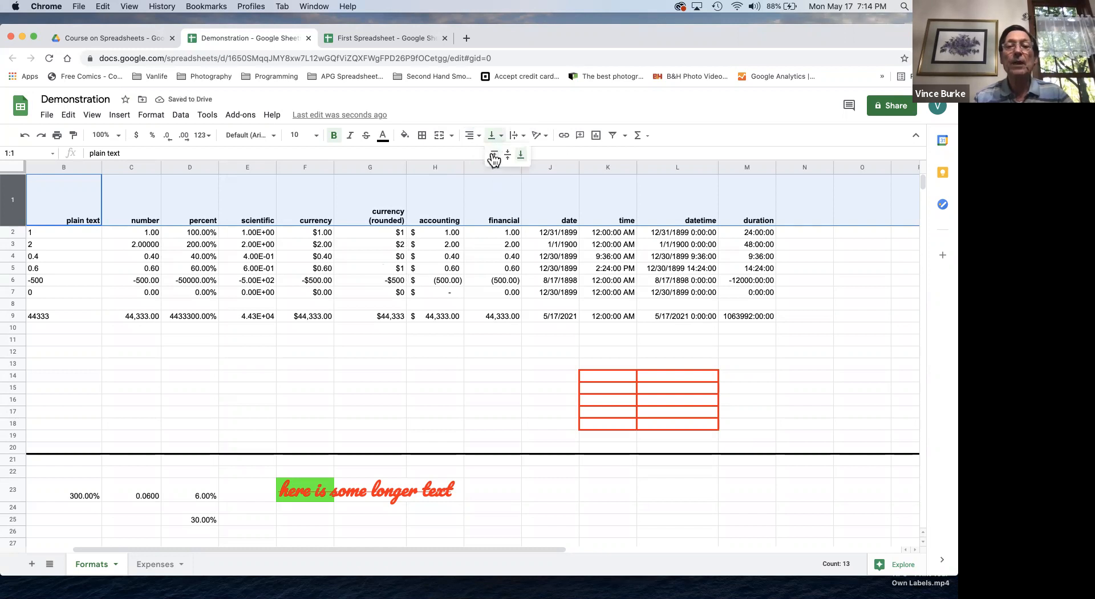
pyautogui.click(494, 154)
pyautogui.click(495, 137)
pyautogui.click(504, 154)
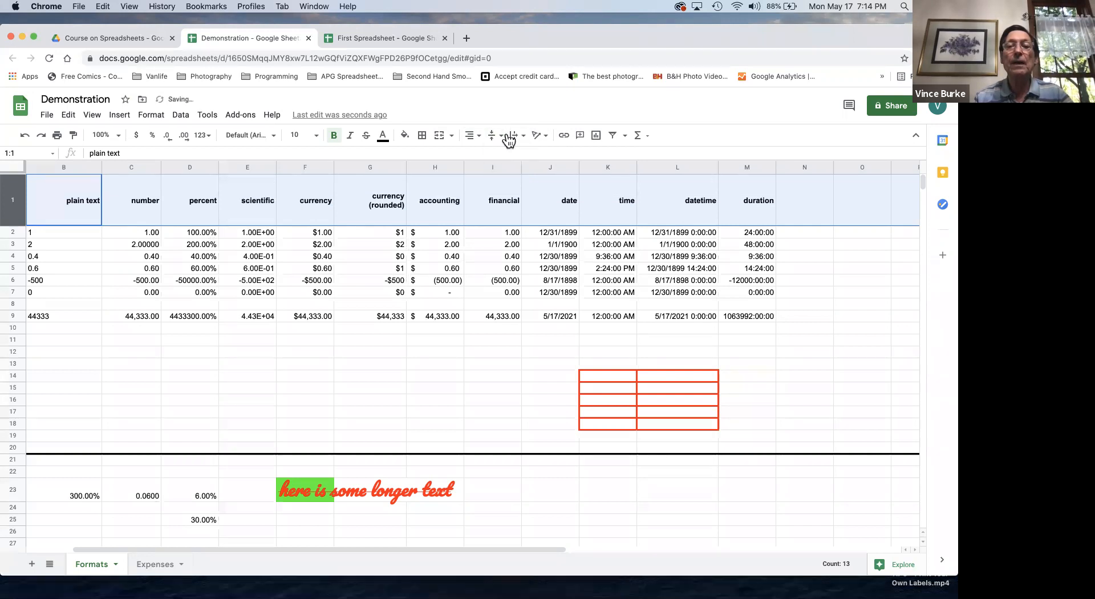
pyautogui.click(495, 137)
pyautogui.click(514, 154)
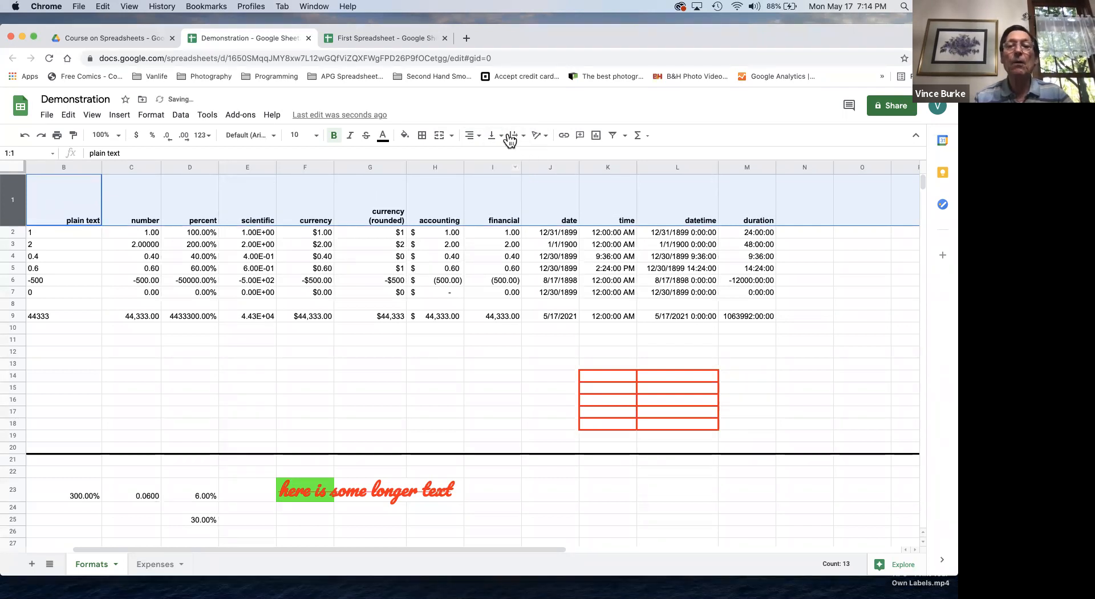
# Set the text wrapping of header row 1 and of cell F23 to overflow.
pyautogui.click(515, 137)
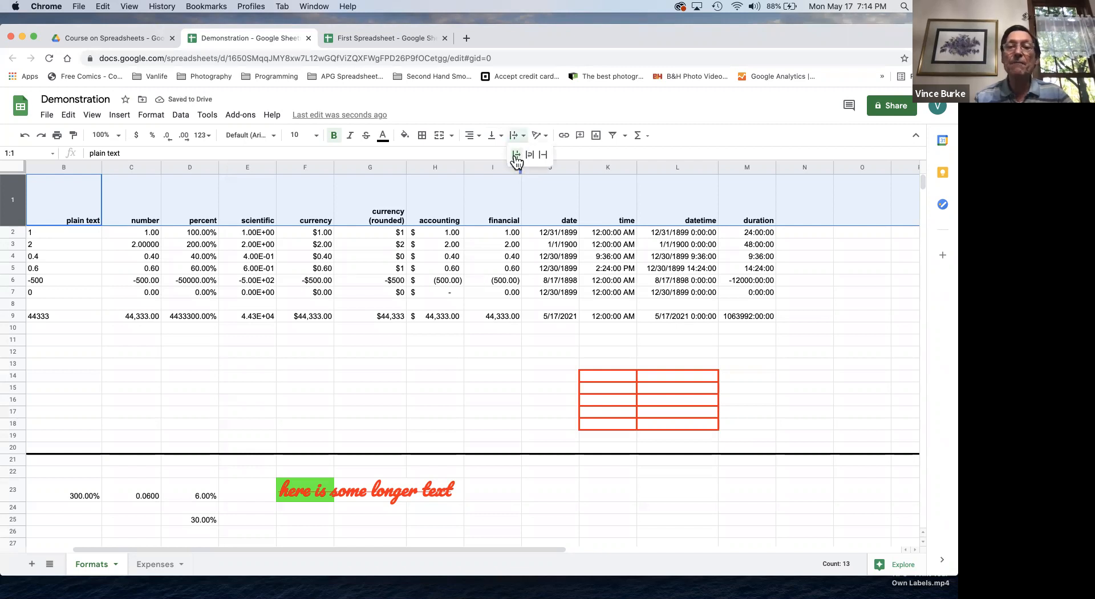
pyautogui.click(516, 158)
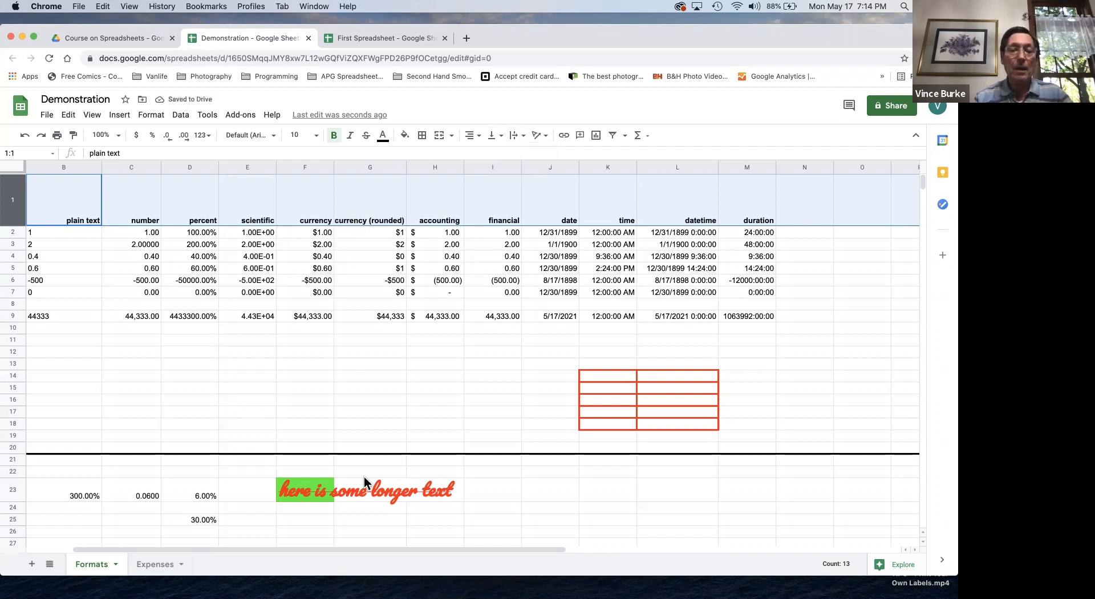
pyautogui.click(299, 487)
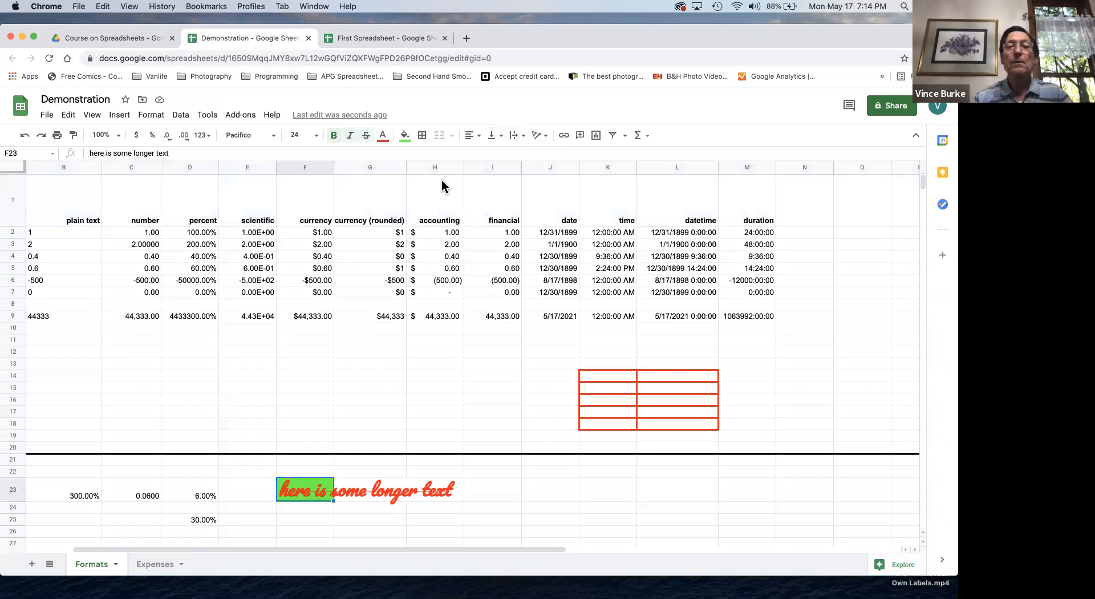
pyautogui.click(517, 138)
pyautogui.click(516, 155)
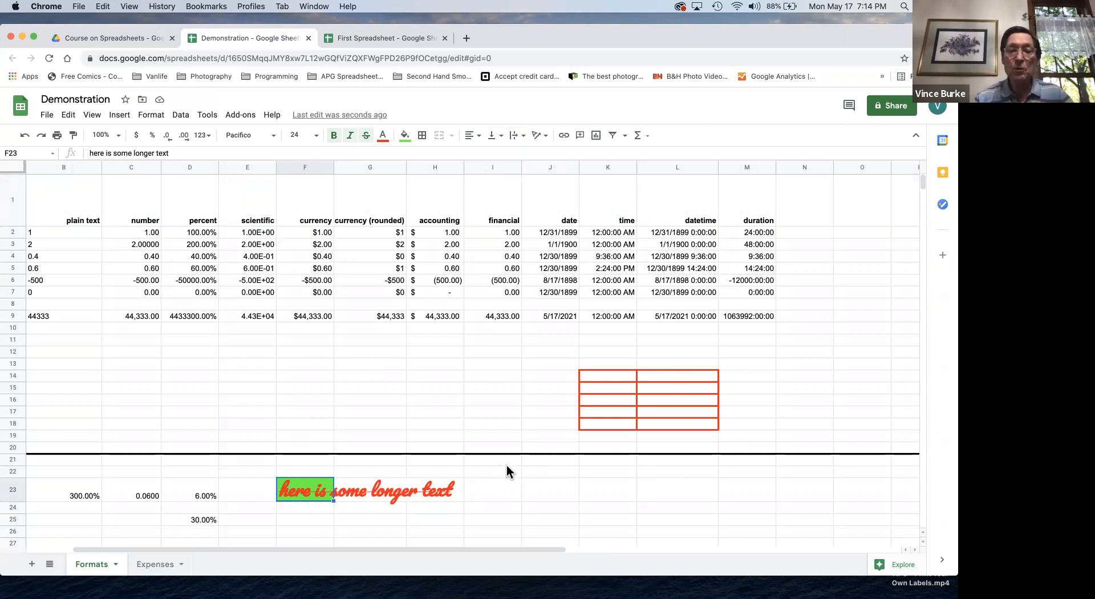
# Enter 6 in cell G23, directly beside the long red text.
pyautogui.click(380, 491)
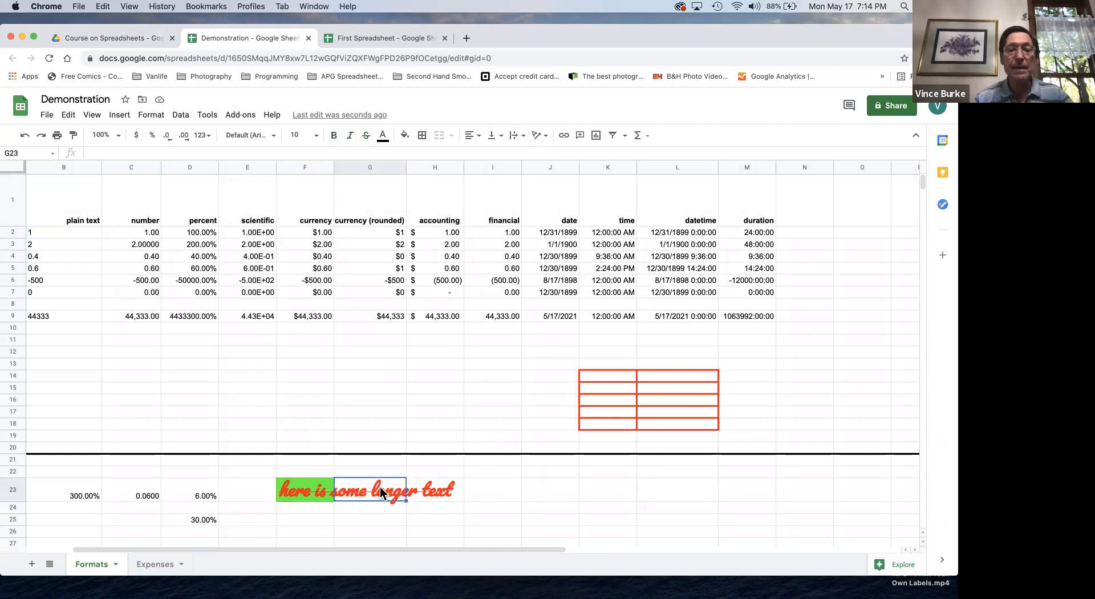
pyautogui.write('6')
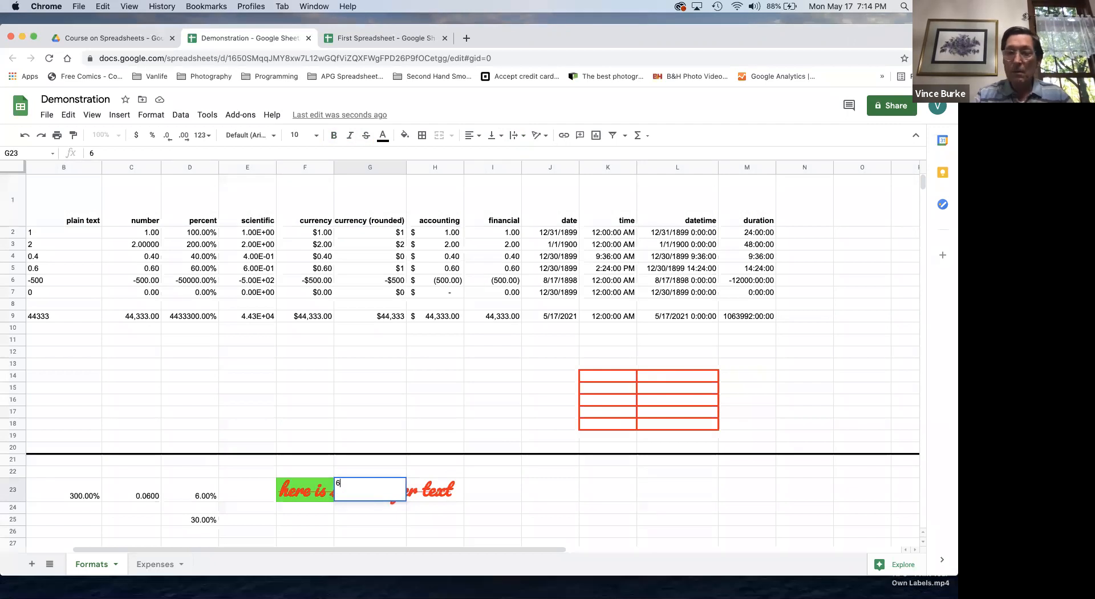
pyautogui.press('Return')
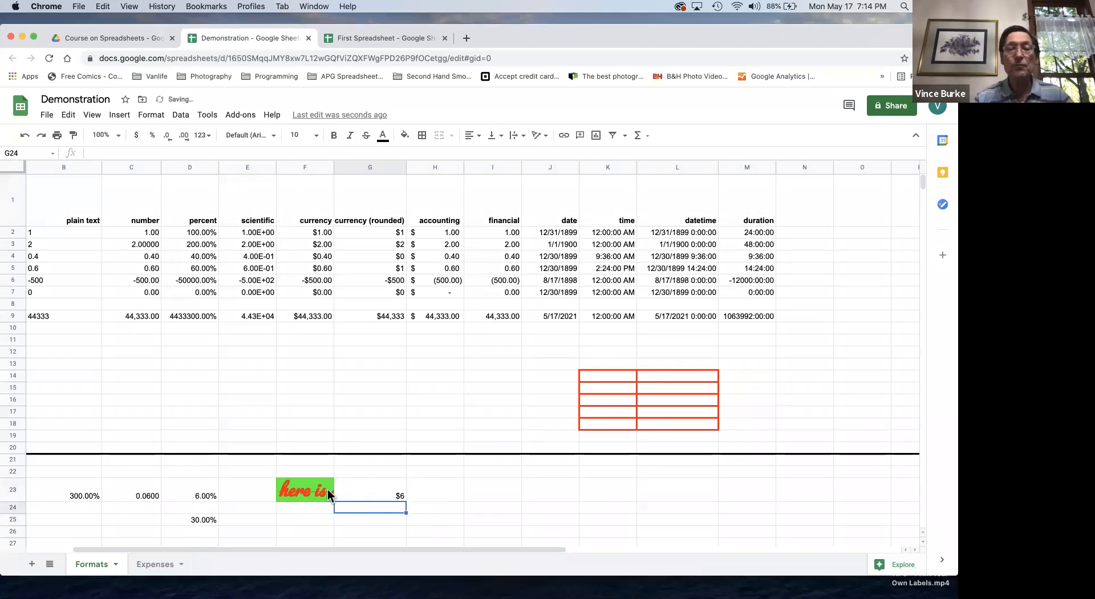
# Set the text wrapping of cell F23 to clip and delete the value in neighboring cell G23.
pyautogui.click(295, 496)
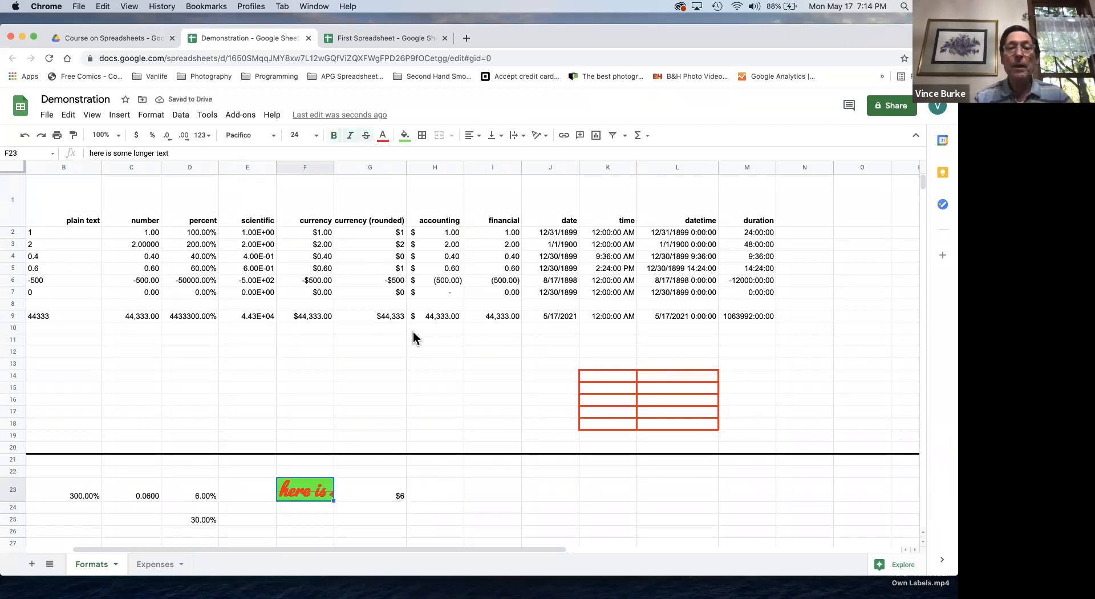
pyautogui.click(517, 135)
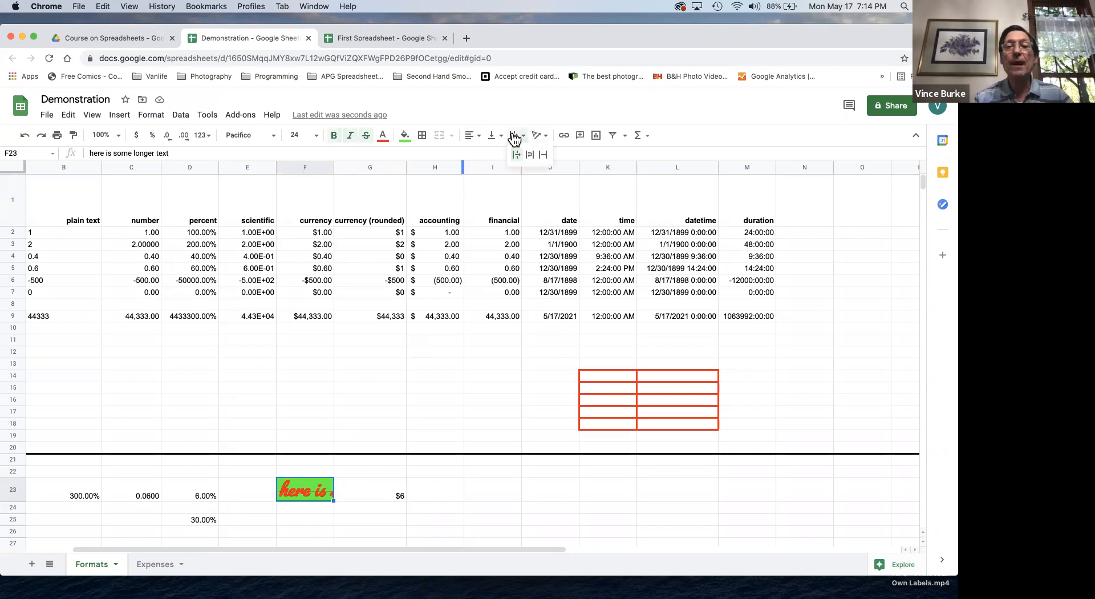
pyautogui.click(544, 158)
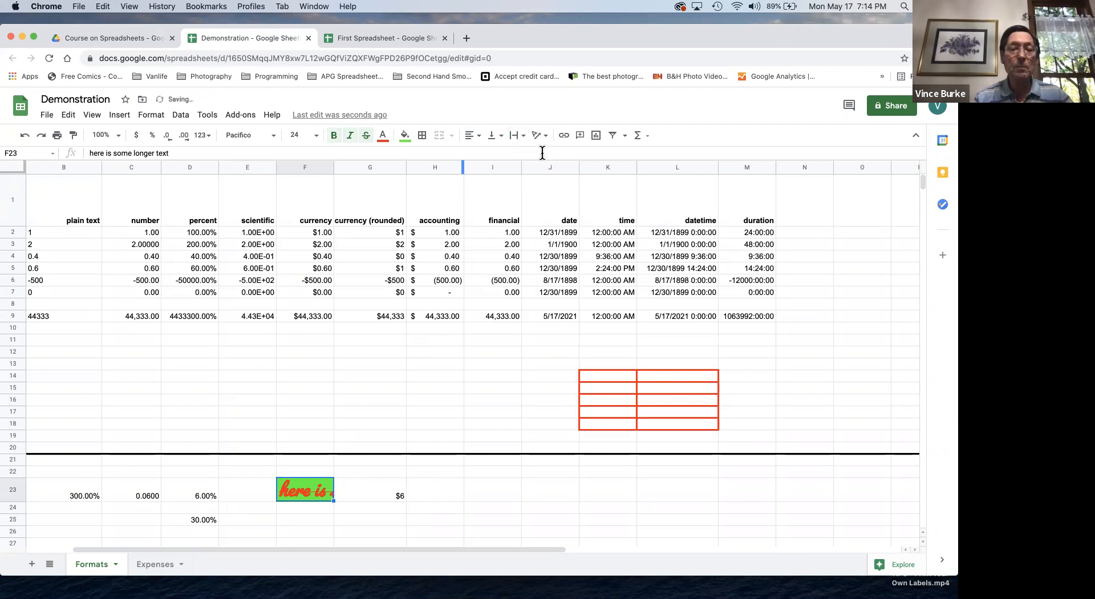
pyautogui.click(379, 494)
pyautogui.press('Delete')
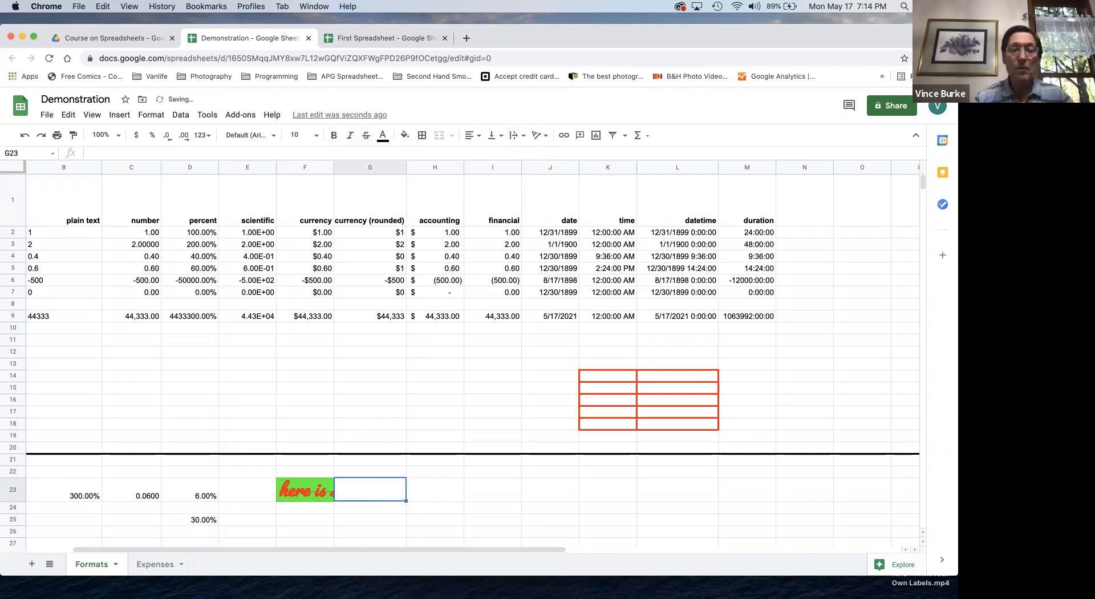
# Set the text wrapping of empty cell H23 and of the long red text in cell F23 to wrap.
pyautogui.click(433, 495)
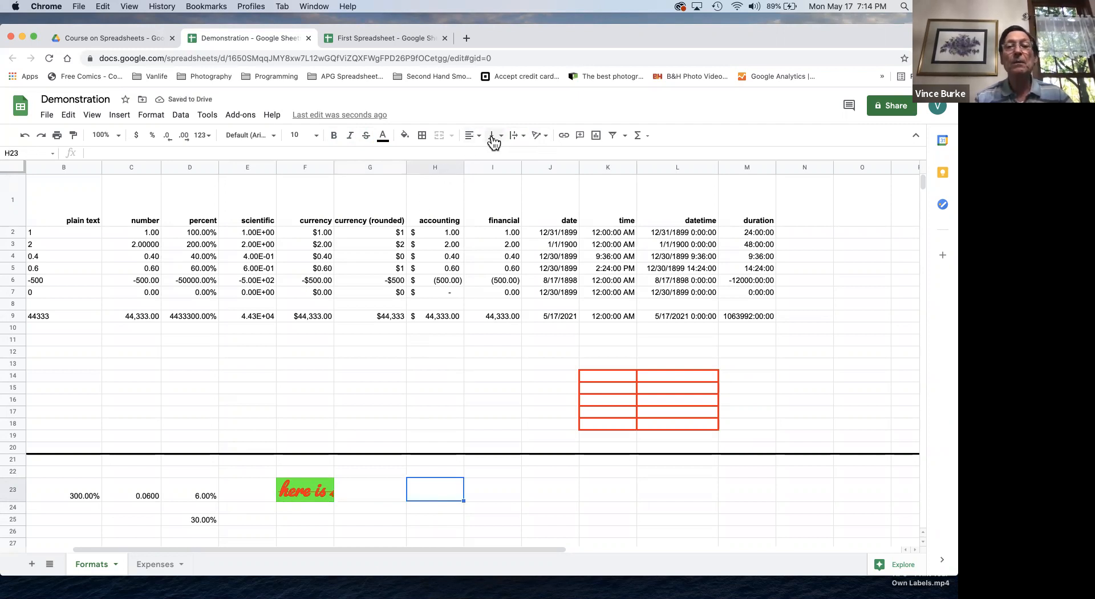
pyautogui.click(525, 138)
pyautogui.click(525, 155)
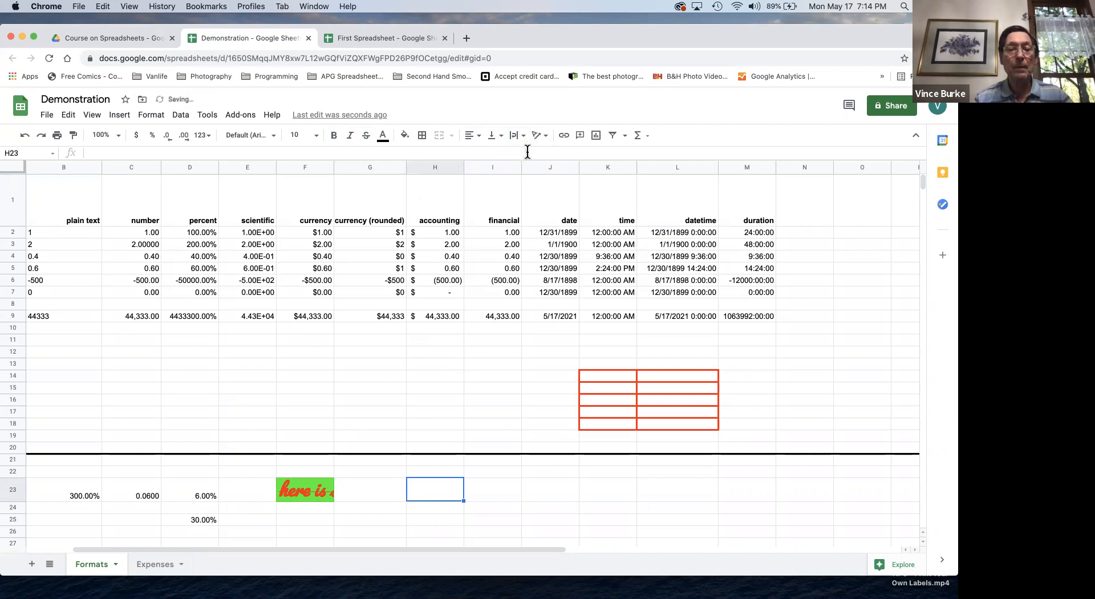
pyautogui.click(308, 492)
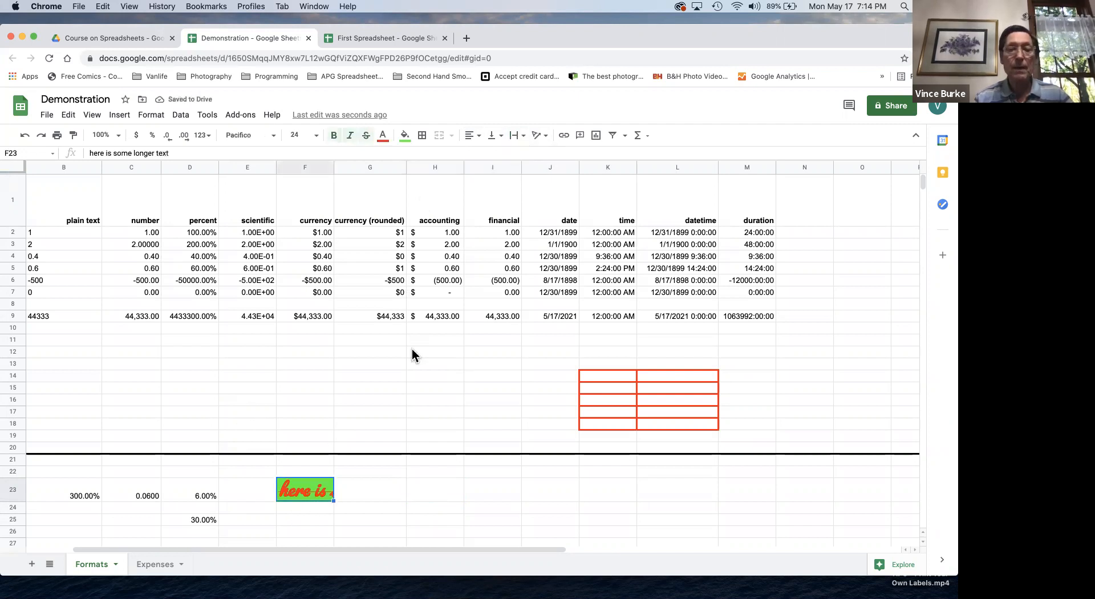
pyautogui.click(522, 139)
pyautogui.click(529, 155)
pyautogui.scroll(-3, 430, 415)
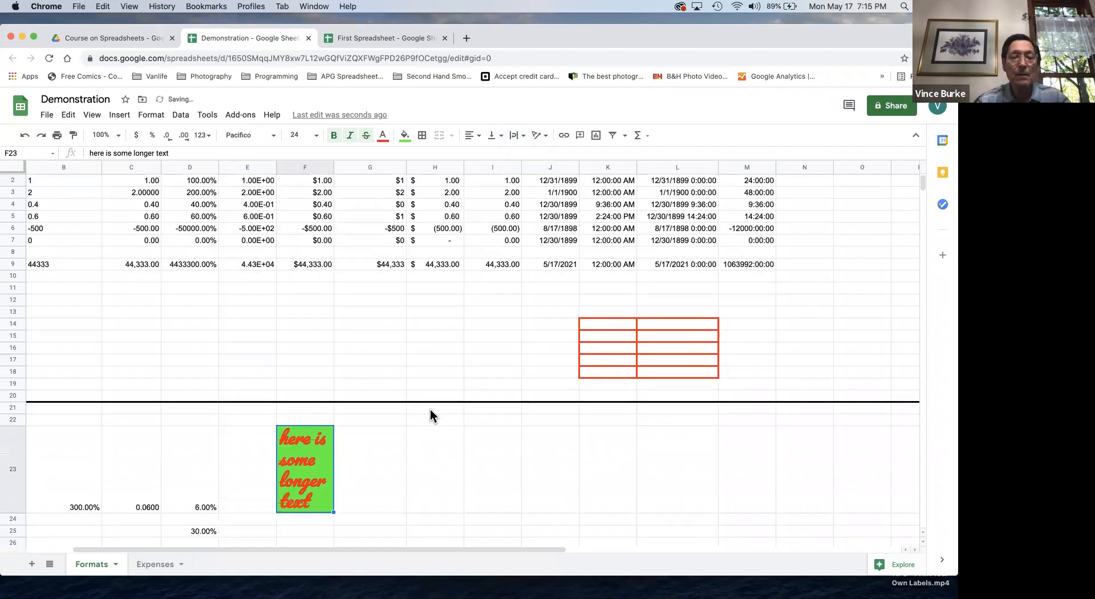
pyautogui.hscroll(-2, 422, 412)
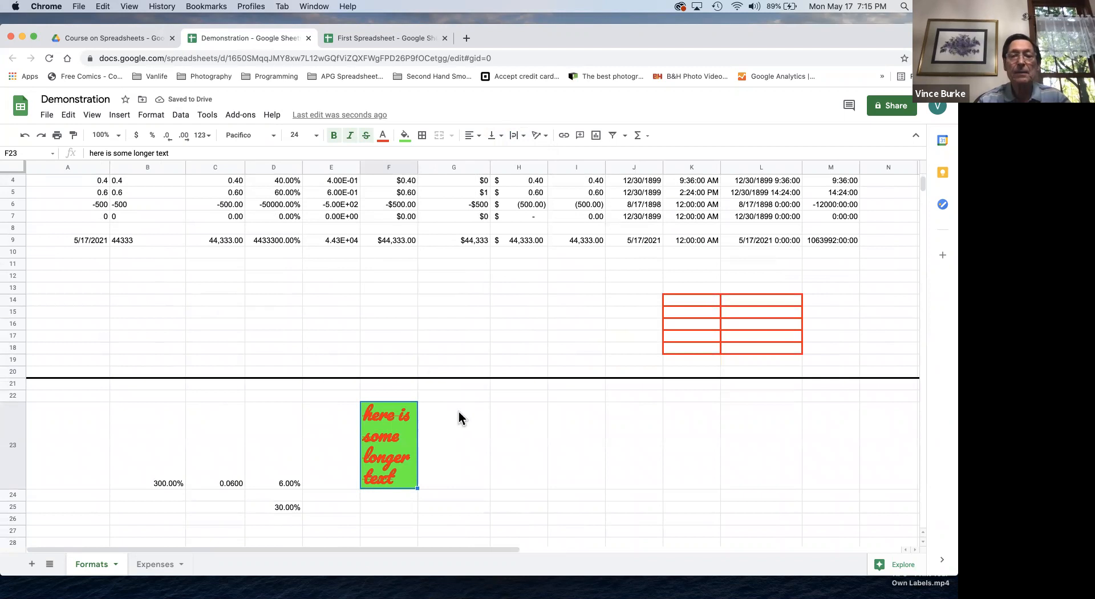
# Set the text wrapping of header row 1 to wrap.
pyautogui.scroll(3, 462, 419)
pyautogui.moveTo(41, 203)
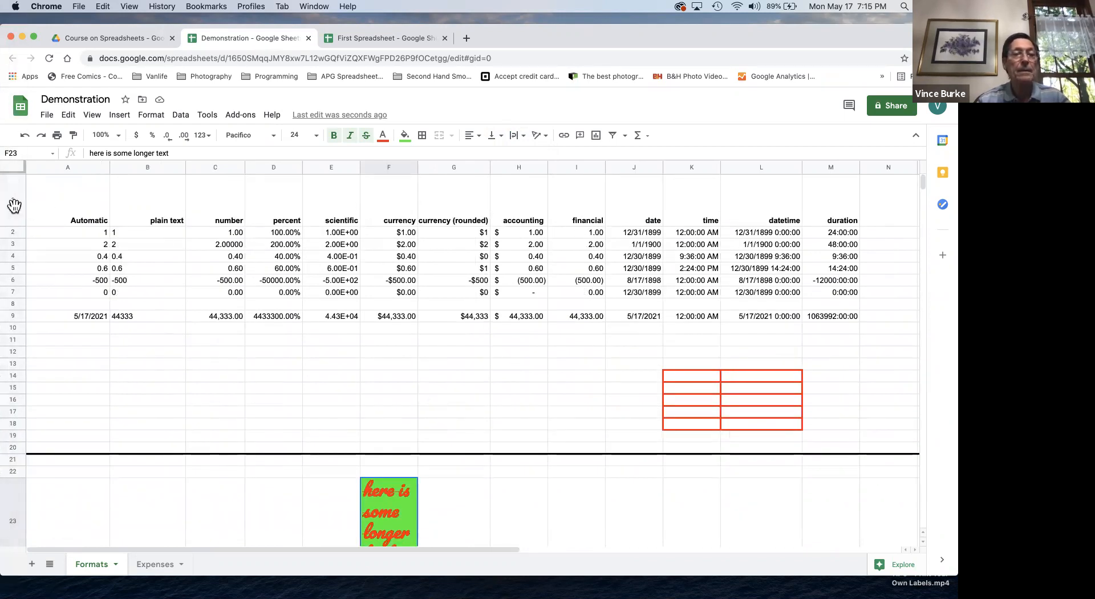
pyautogui.click(13, 200)
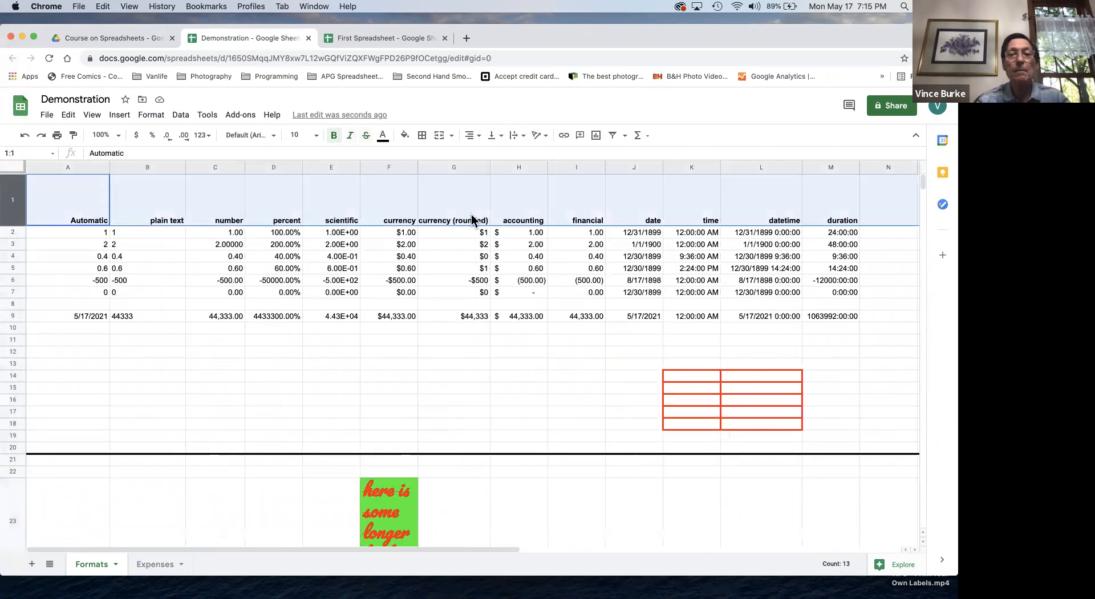
pyautogui.click(512, 139)
pyautogui.click(530, 154)
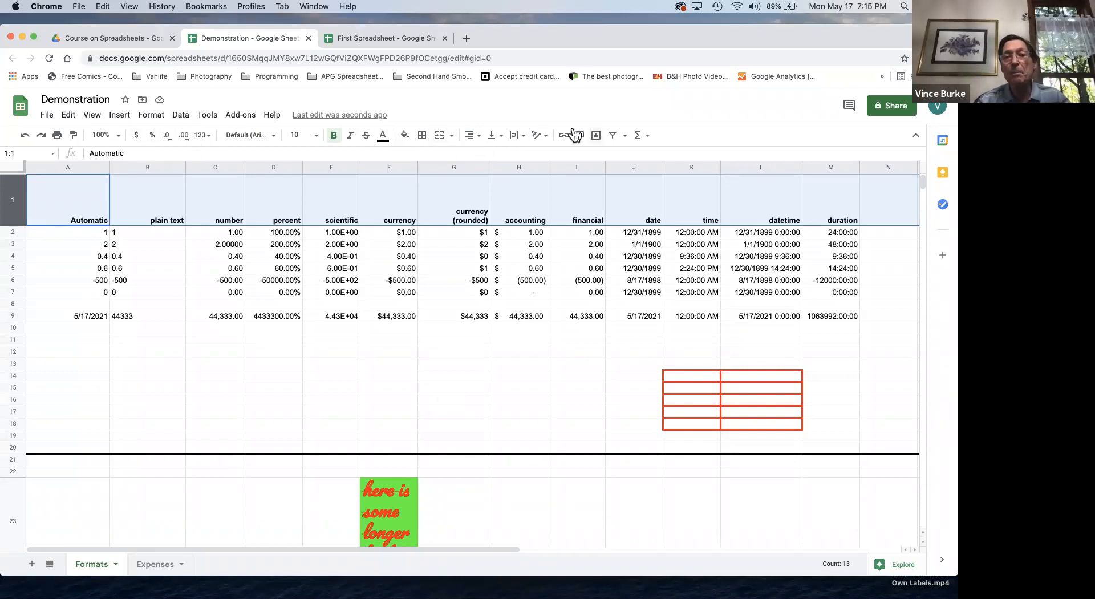
# Set the text rotation of the green cell F23 to tilt down.
pyautogui.click(152, 116)
pyautogui.moveTo(183, 338)
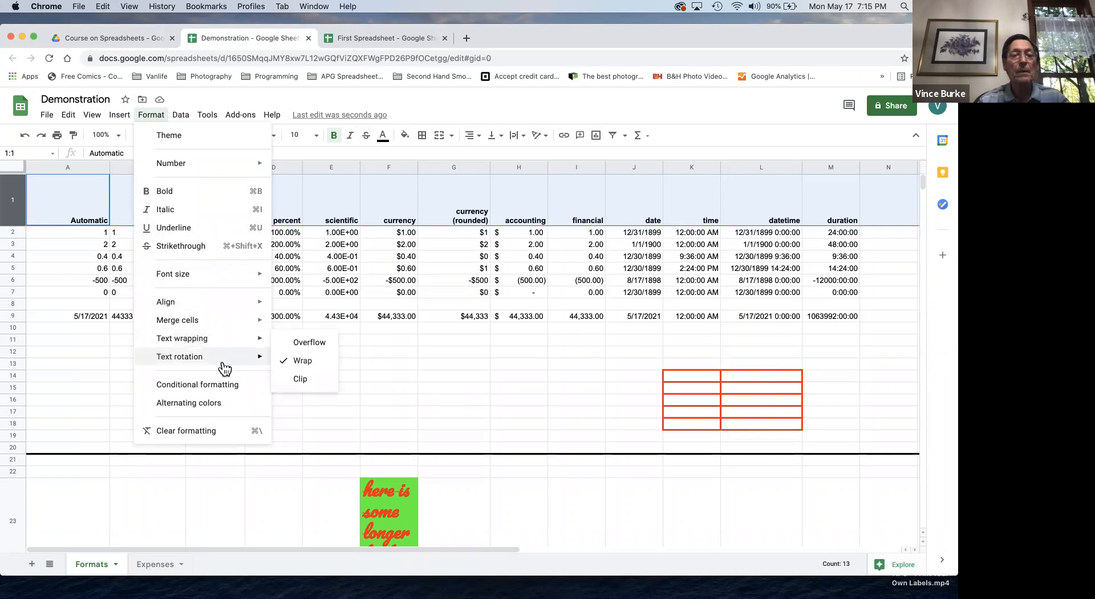
pyautogui.moveTo(219, 368)
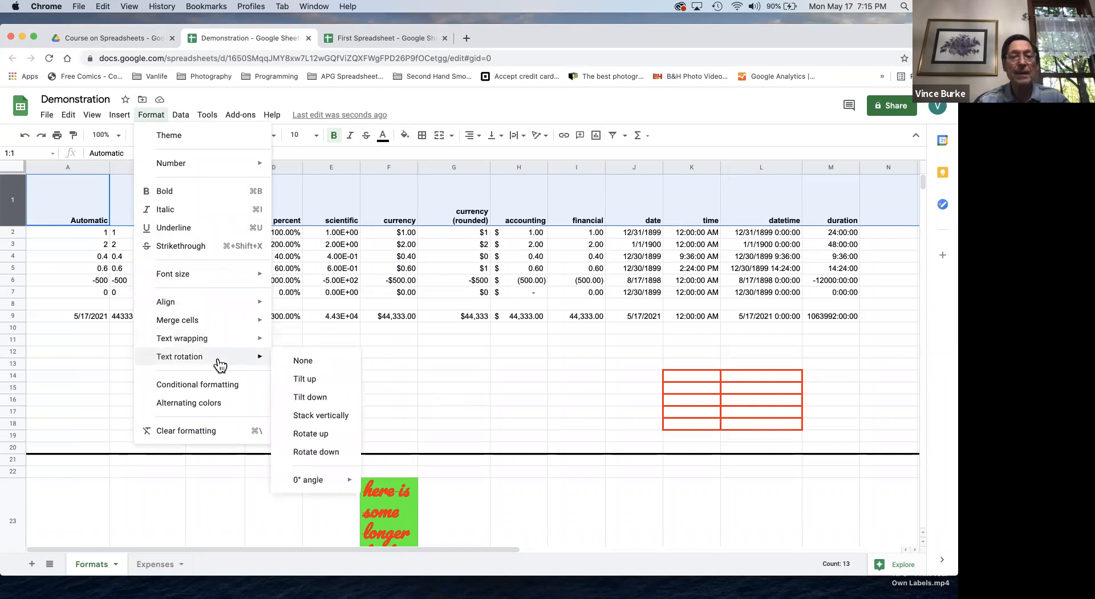
pyautogui.click(519, 389)
pyautogui.click(402, 505)
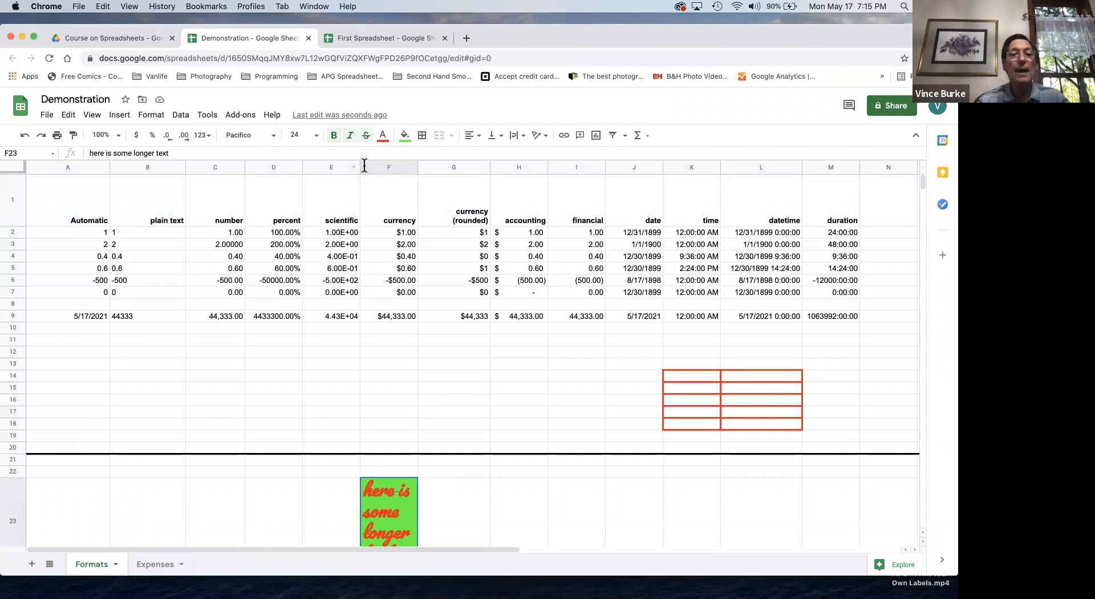
pyautogui.click(151, 115)
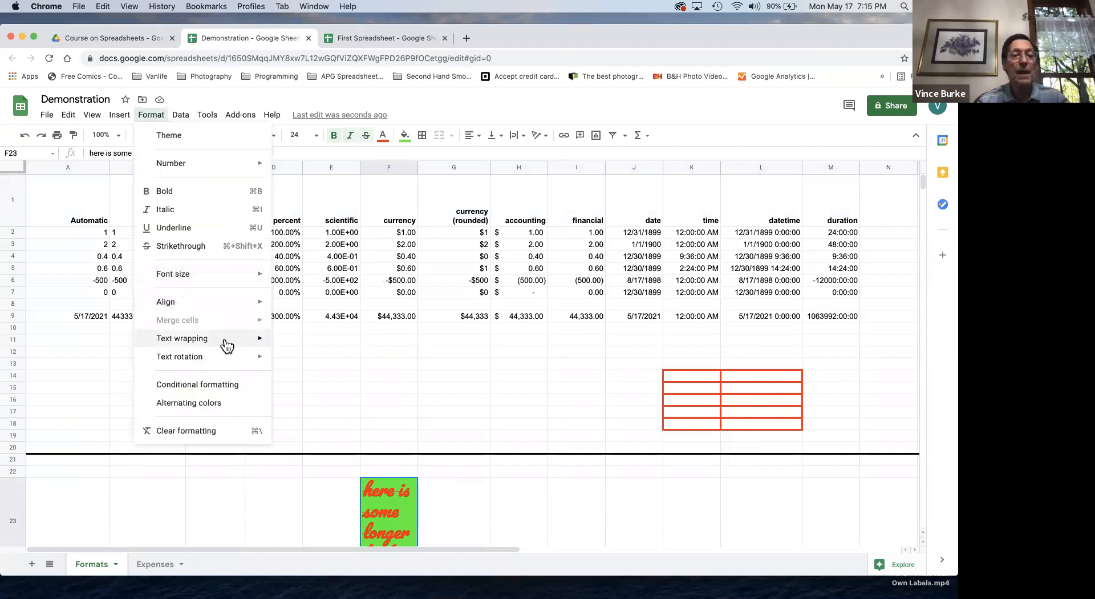
pyautogui.moveTo(225, 358)
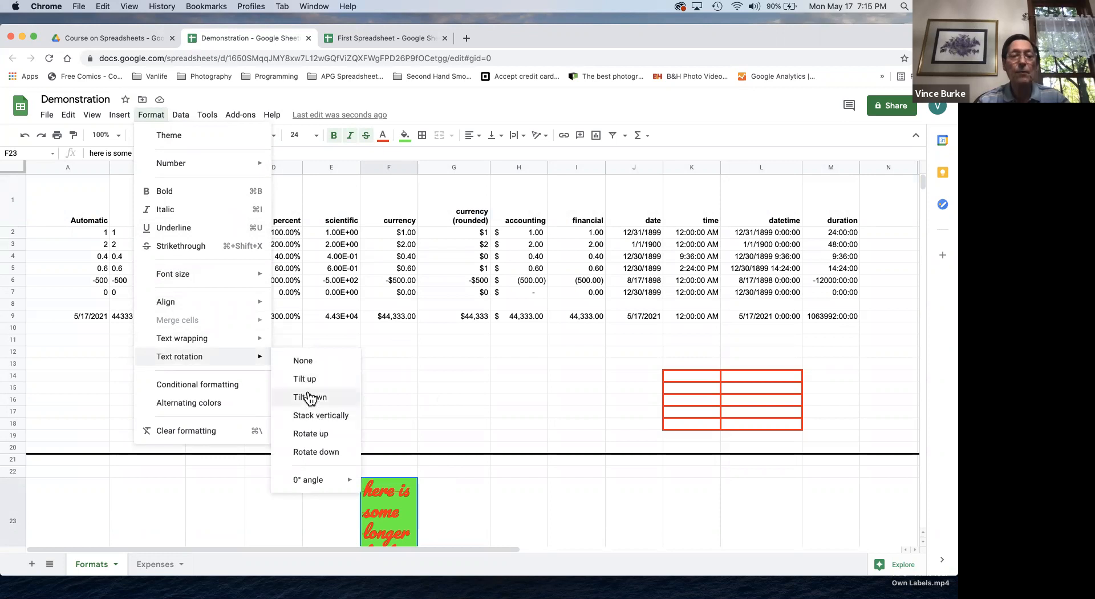
pyautogui.click(310, 397)
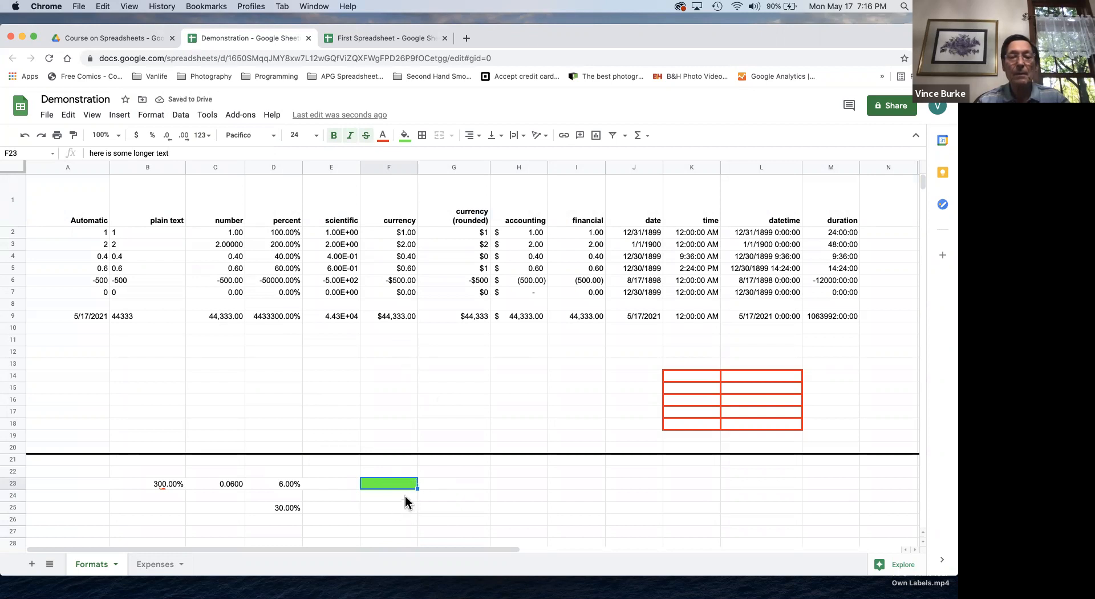
# Move the tilted green cell from F23 down to F31, and select the emptied cell F23.
pyautogui.moveTo(385, 572); pyautogui.dragTo(384, 448)
pyautogui.click(401, 383)
pyautogui.click(394, 346)
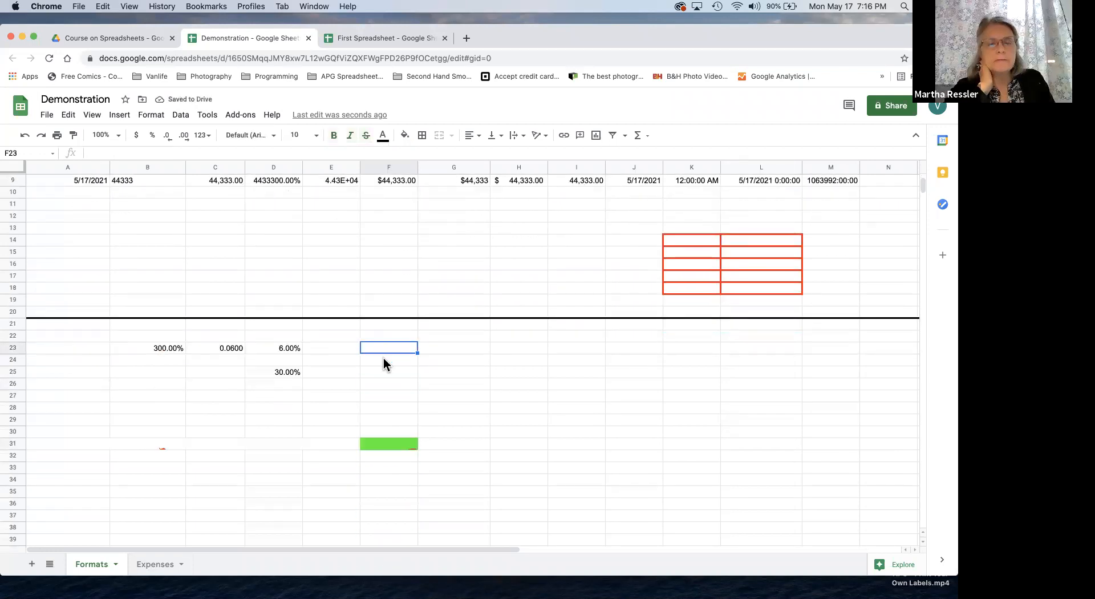
pyautogui.scroll(5, 391, 337)
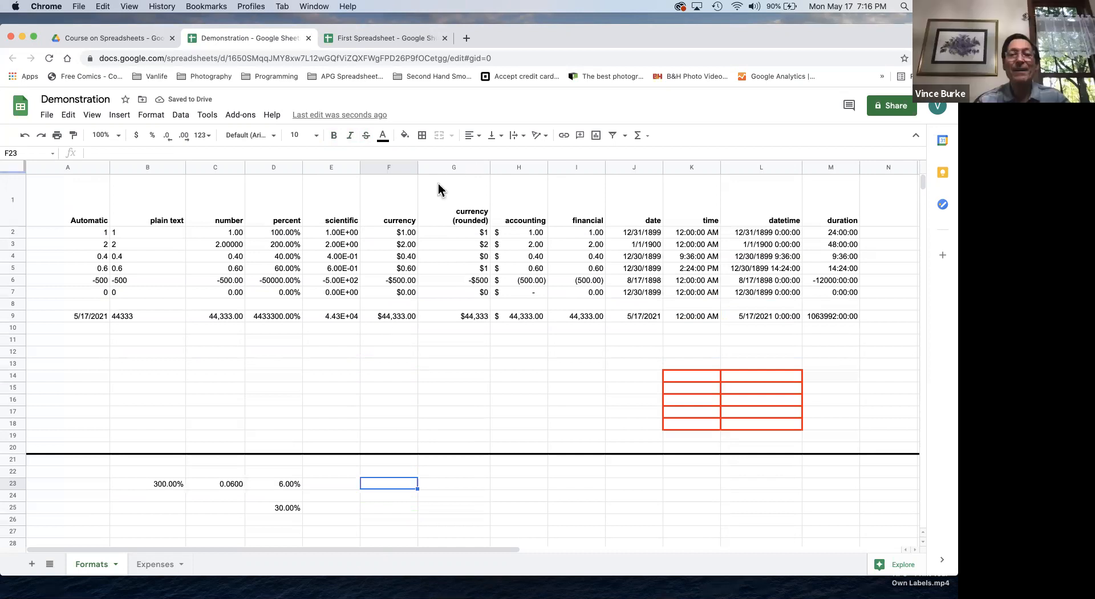
# Try the tilt down and tilt up text rotations on the "currency (rounded)" header in cell G1.
pyautogui.click(463, 195)
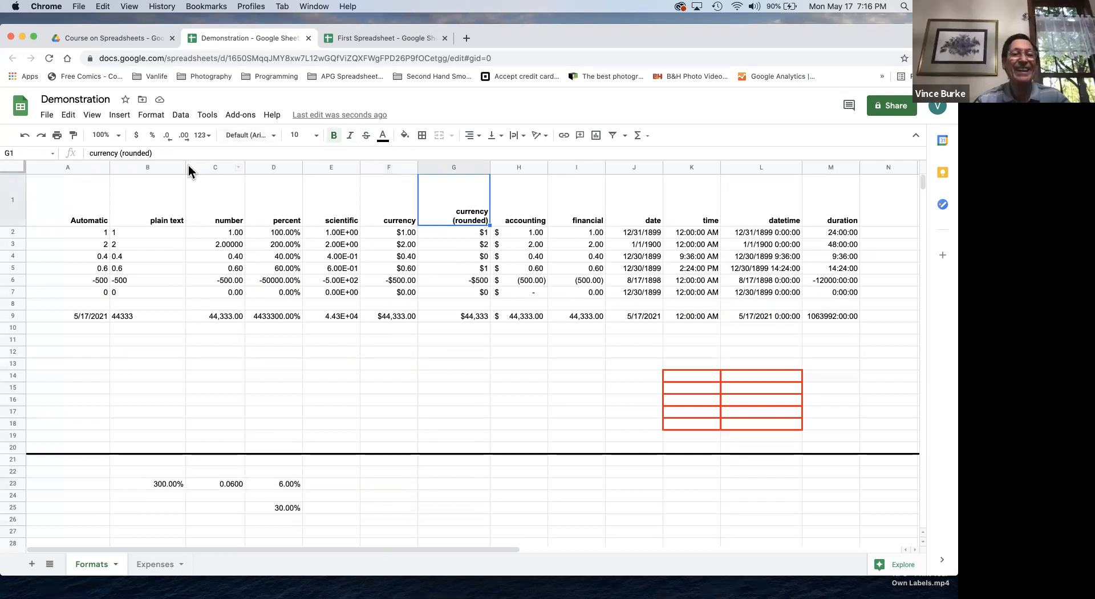
pyautogui.click(151, 116)
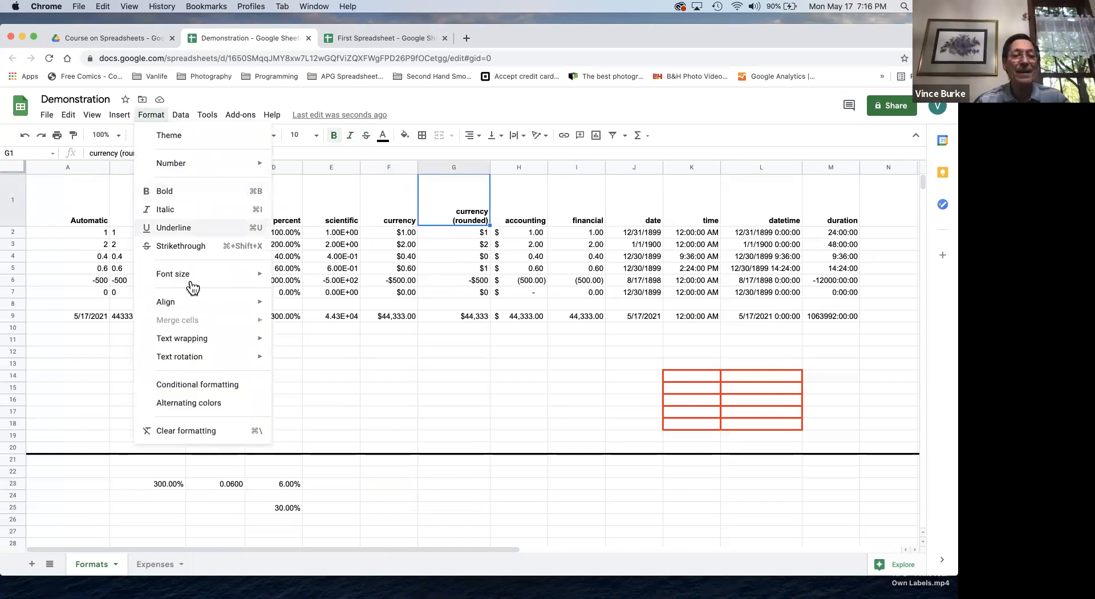
pyautogui.moveTo(206, 357)
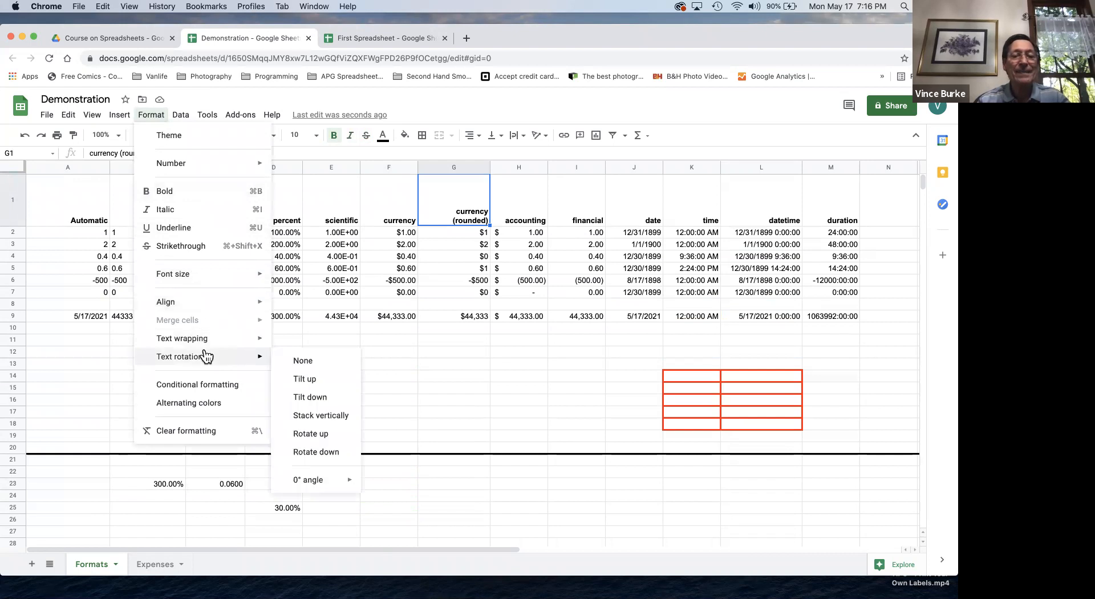
pyautogui.click(308, 396)
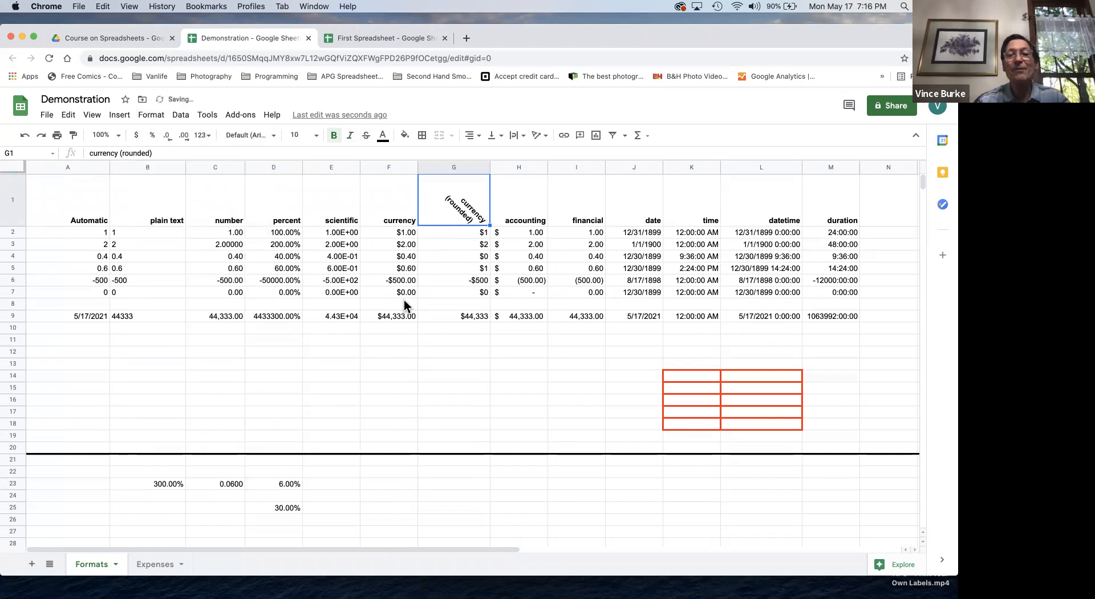
pyautogui.click(537, 136)
pyautogui.click(553, 153)
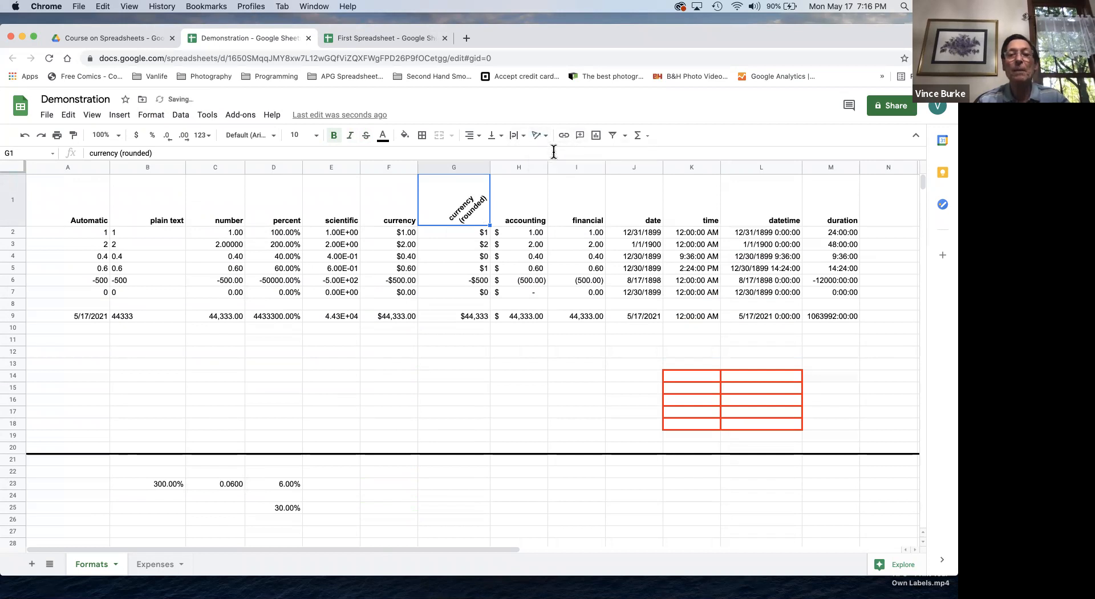
# Try stacking the "currency (rounded)" header in G1 vertically, and set its text rotation to rotate down.
pyautogui.click(540, 136)
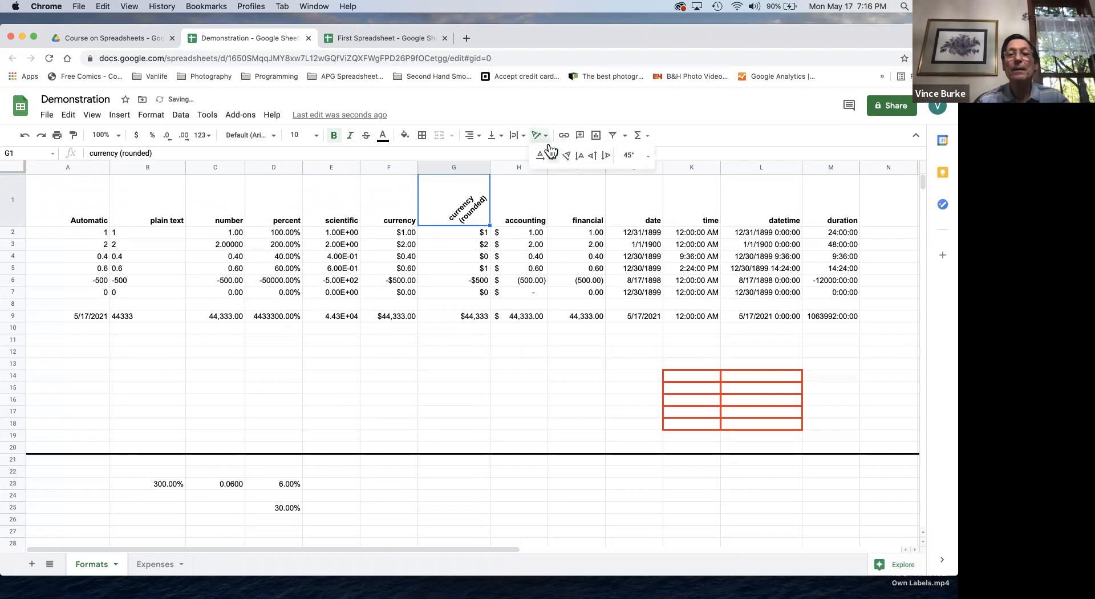
pyautogui.click(580, 156)
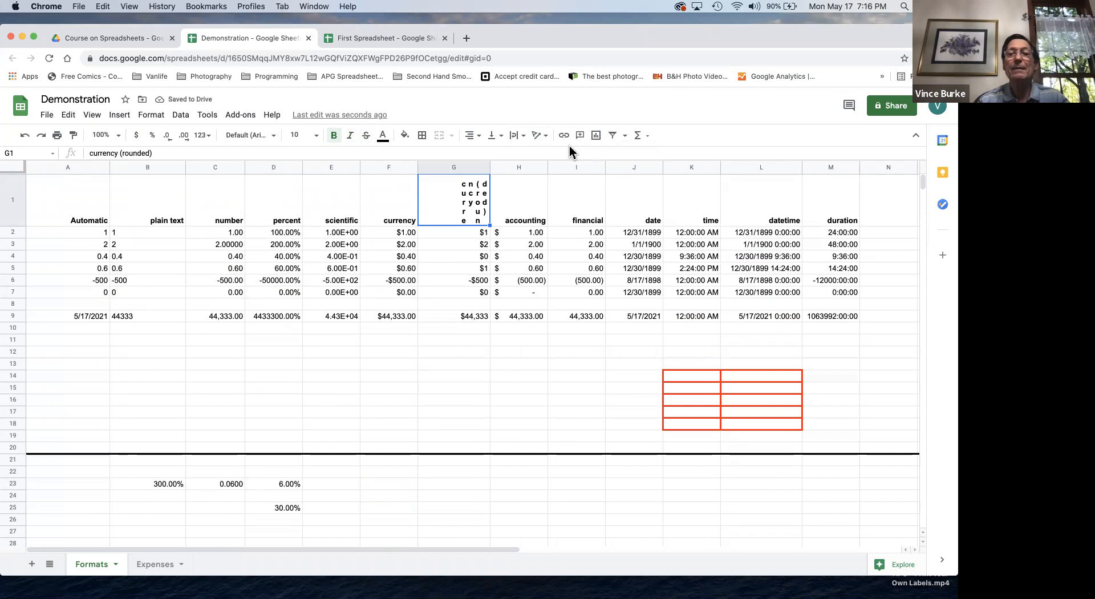
pyautogui.click(541, 136)
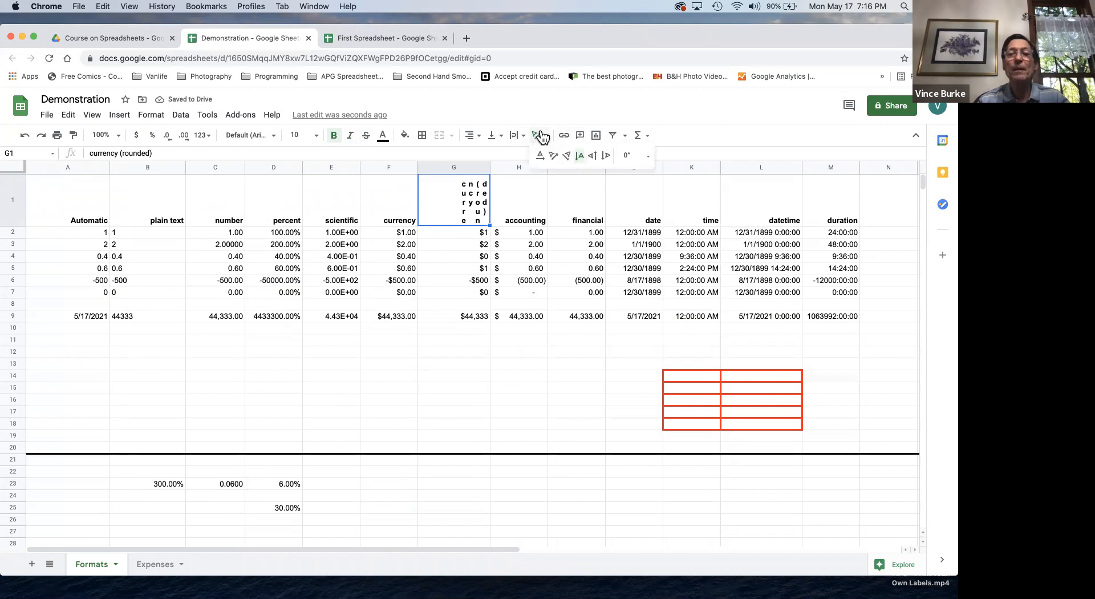
pyautogui.click(607, 156)
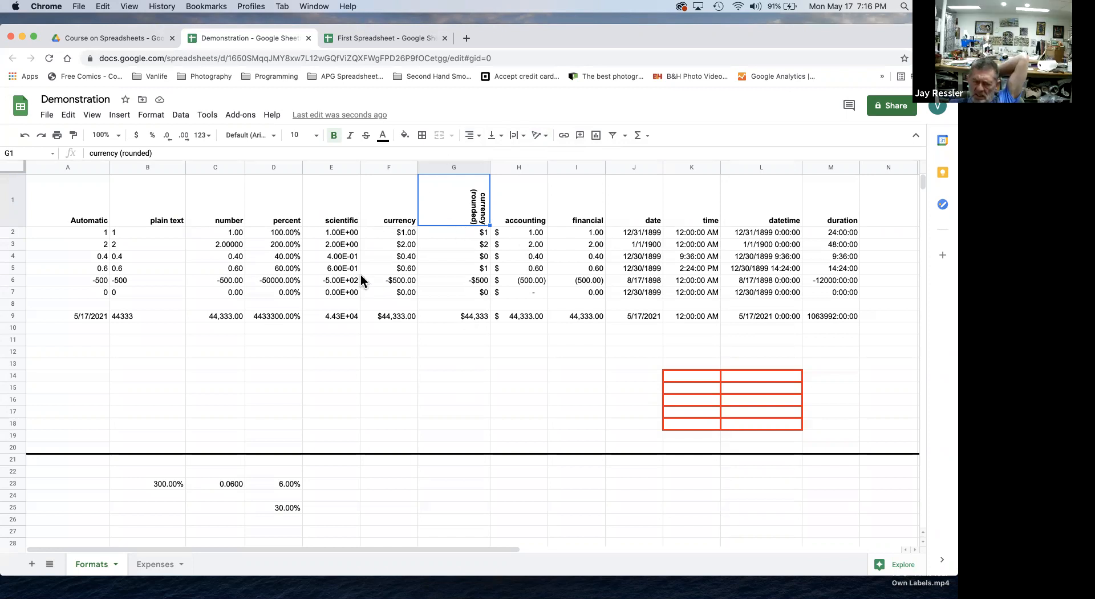
pyautogui.click(448, 375)
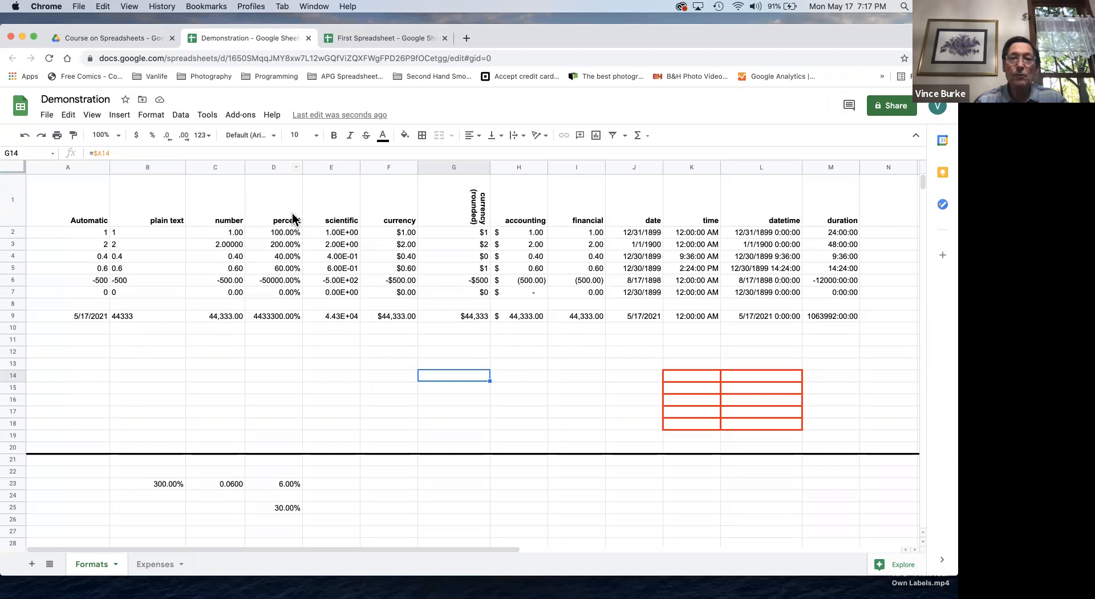
# Underline the "currency" header in cell F1.
pyautogui.moveTo(279, 196); pyautogui.dragTo(350, 203)
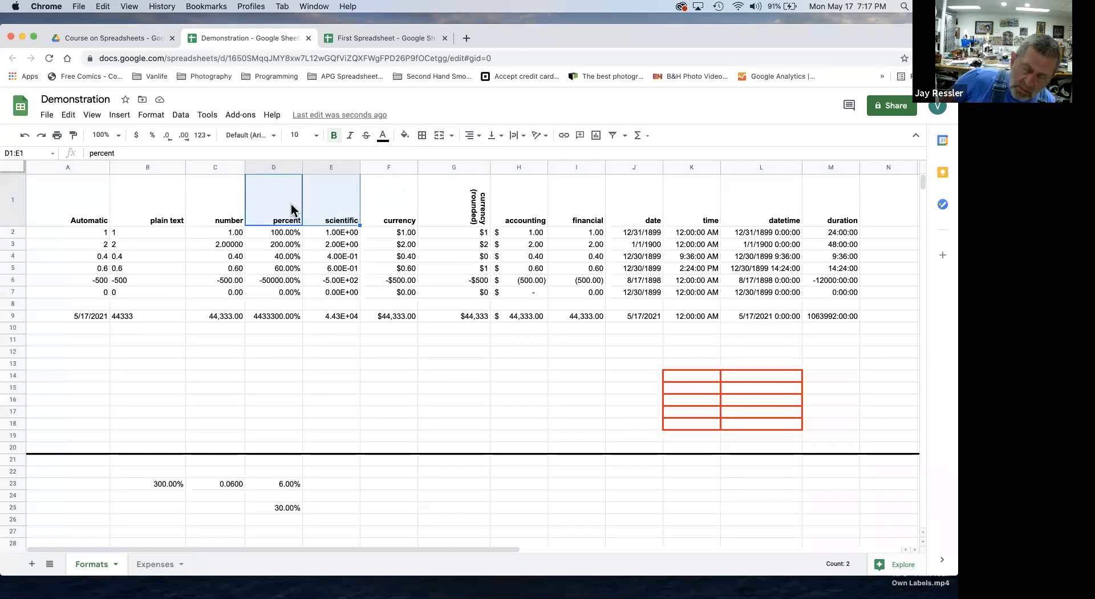
pyautogui.click(395, 199)
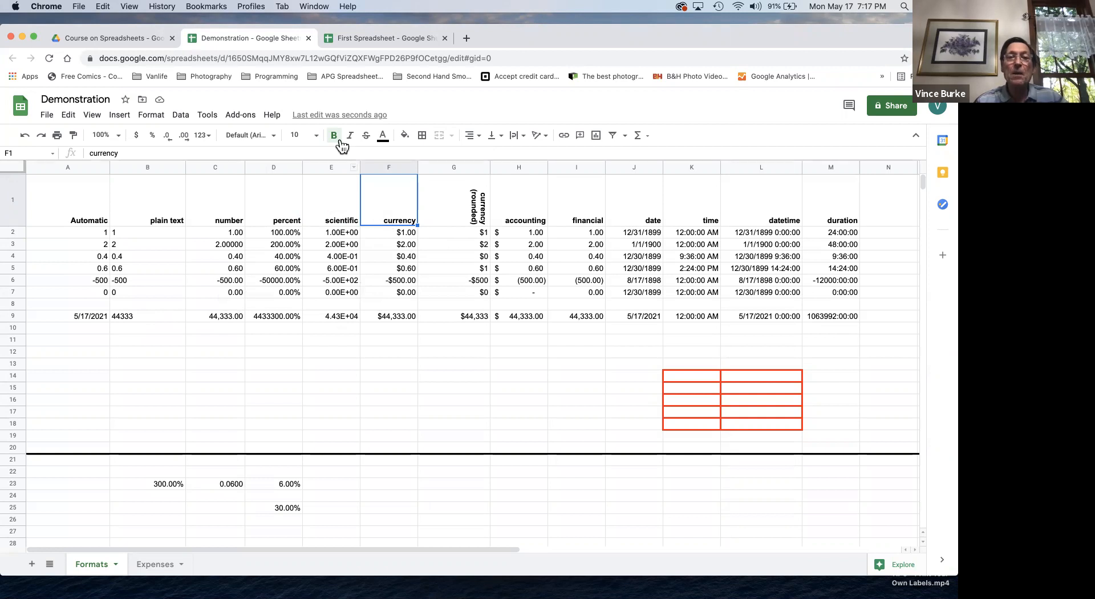
pyautogui.click(150, 116)
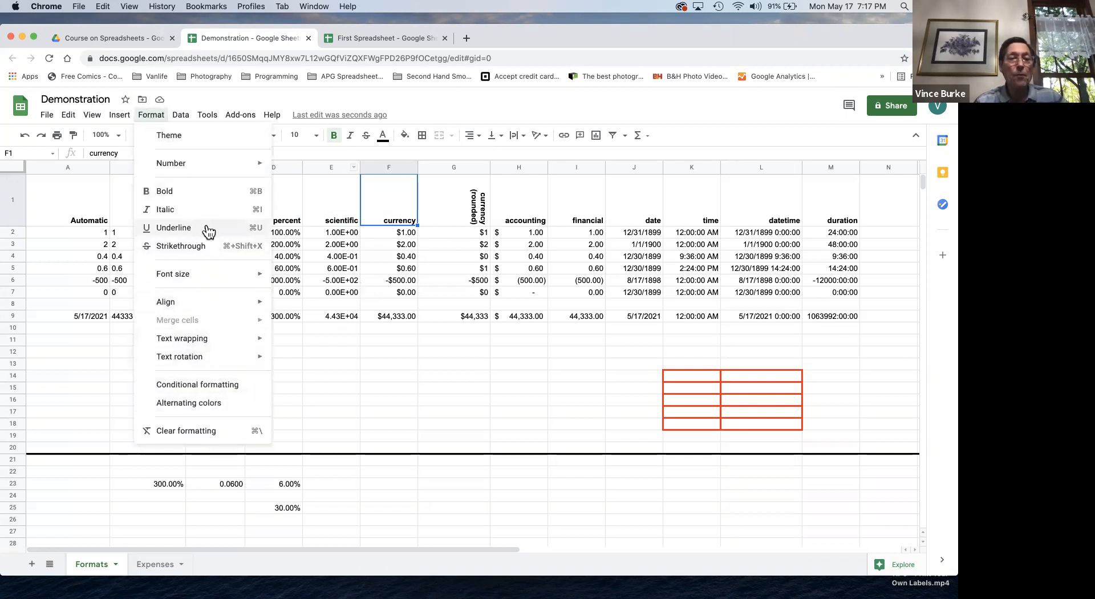
pyautogui.click(460, 106)
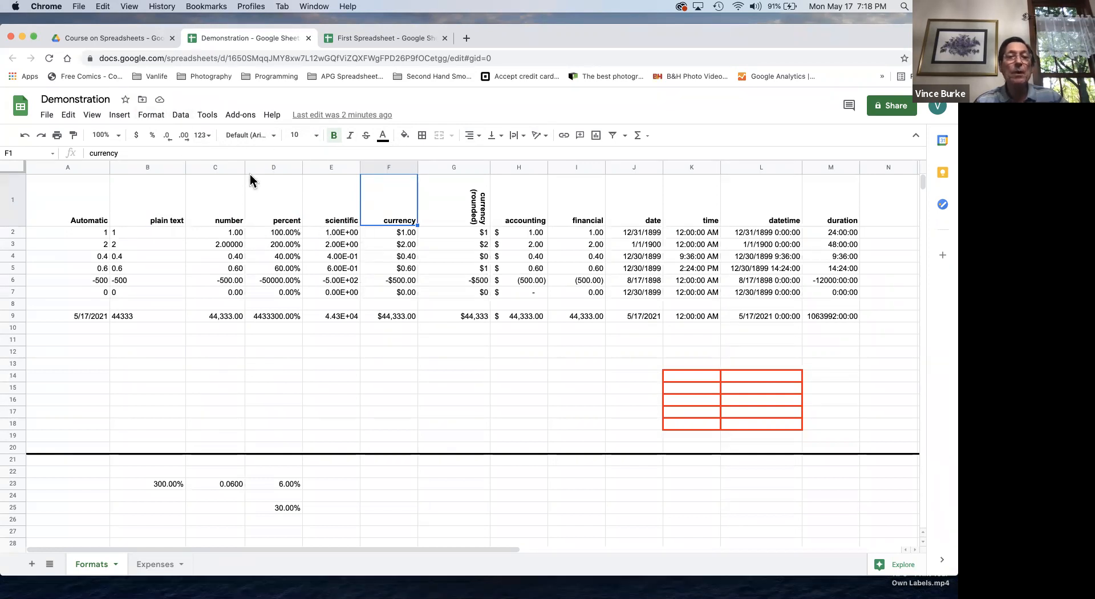
pyautogui.click(150, 117)
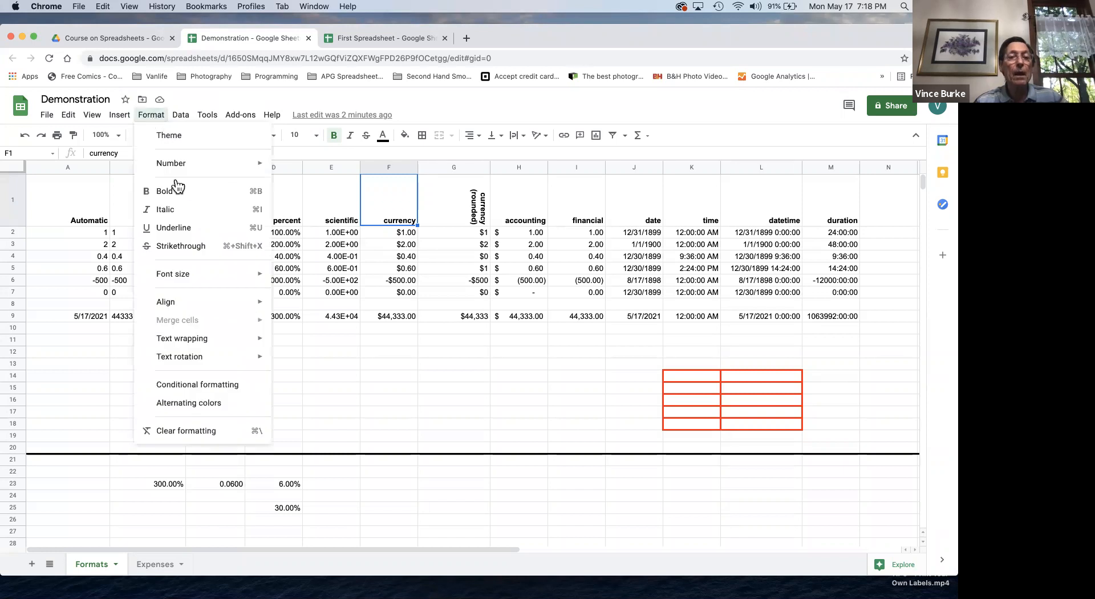
pyautogui.click(183, 229)
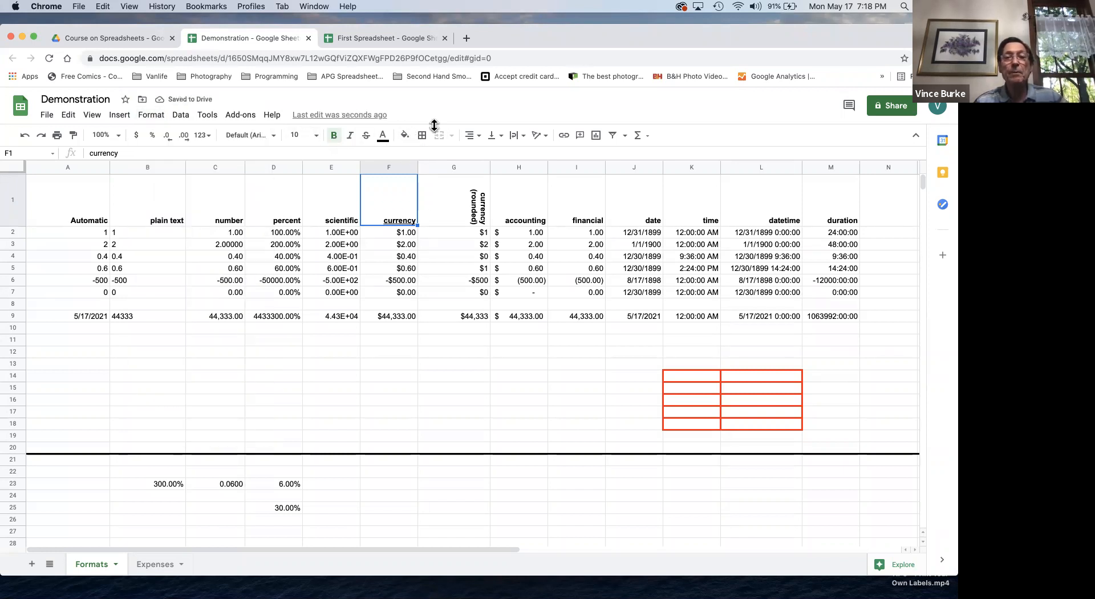
pyautogui.click(443, 209)
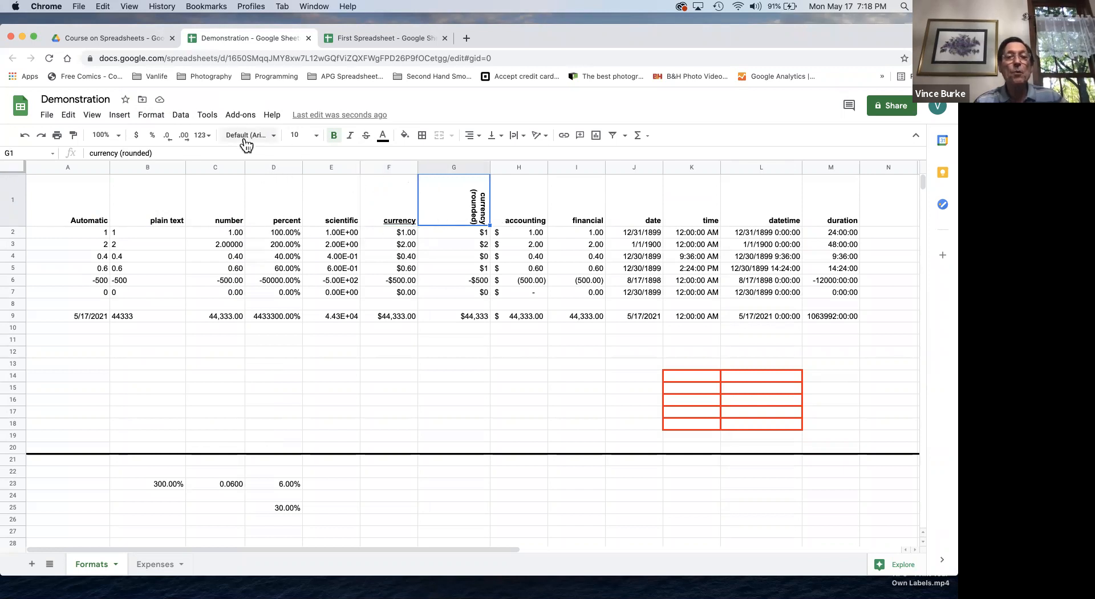
# Set the font of the "scientific" header in cell E1 to Comic Sans MS.
pyautogui.click(152, 116)
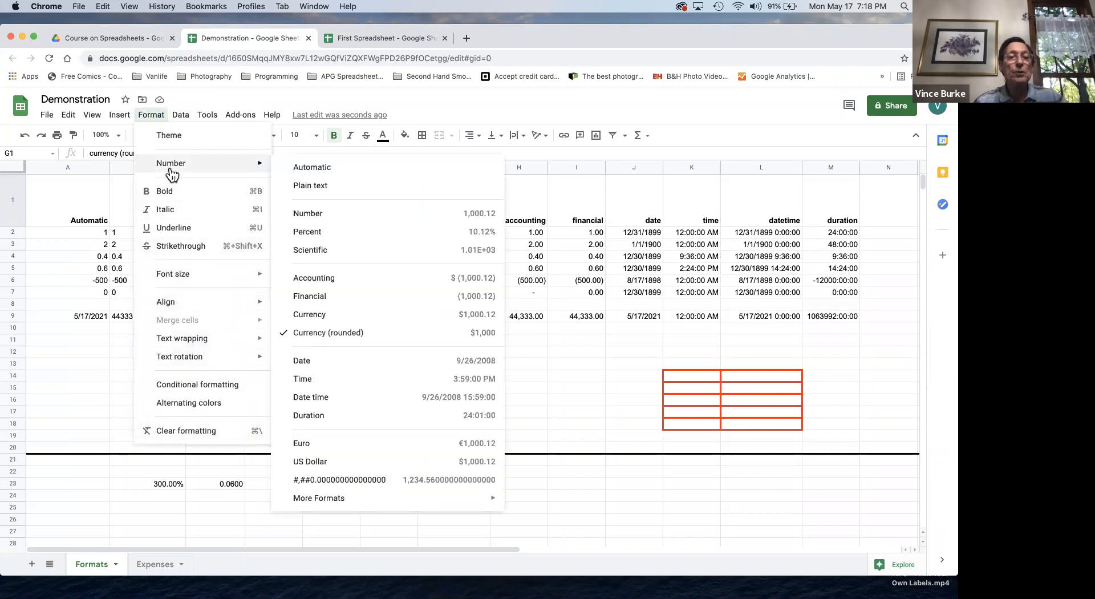
pyautogui.moveTo(190, 278)
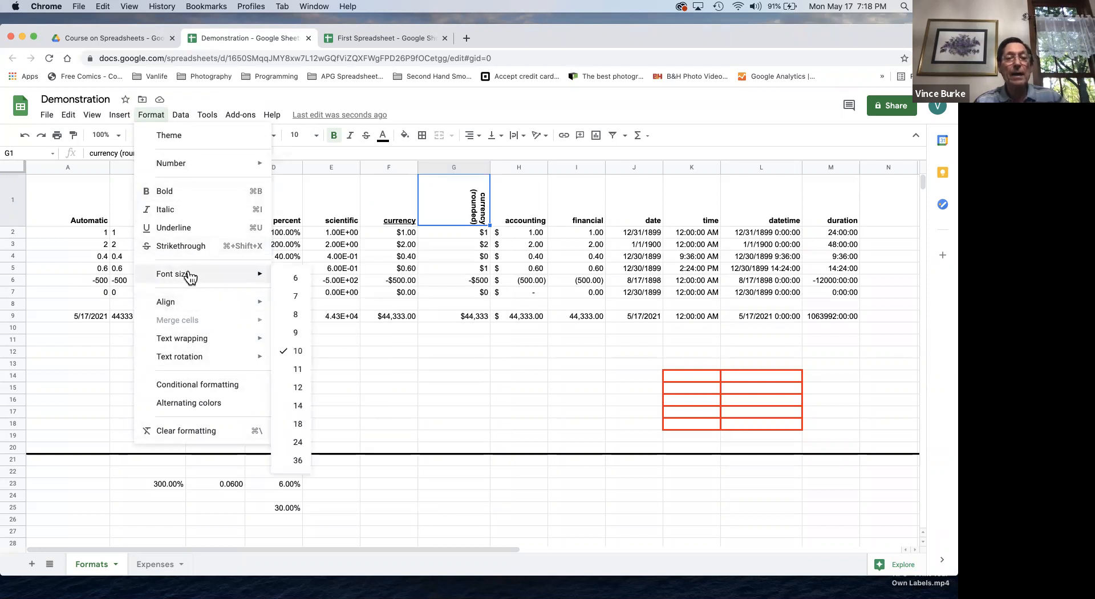
pyautogui.click(337, 184)
pyautogui.click(246, 135)
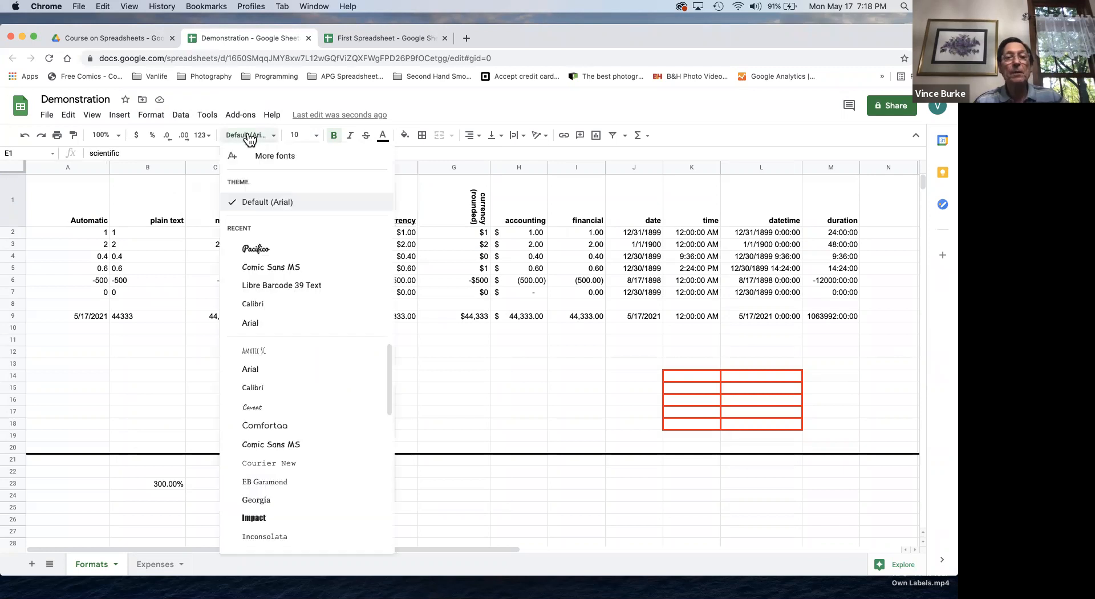
pyautogui.click(268, 267)
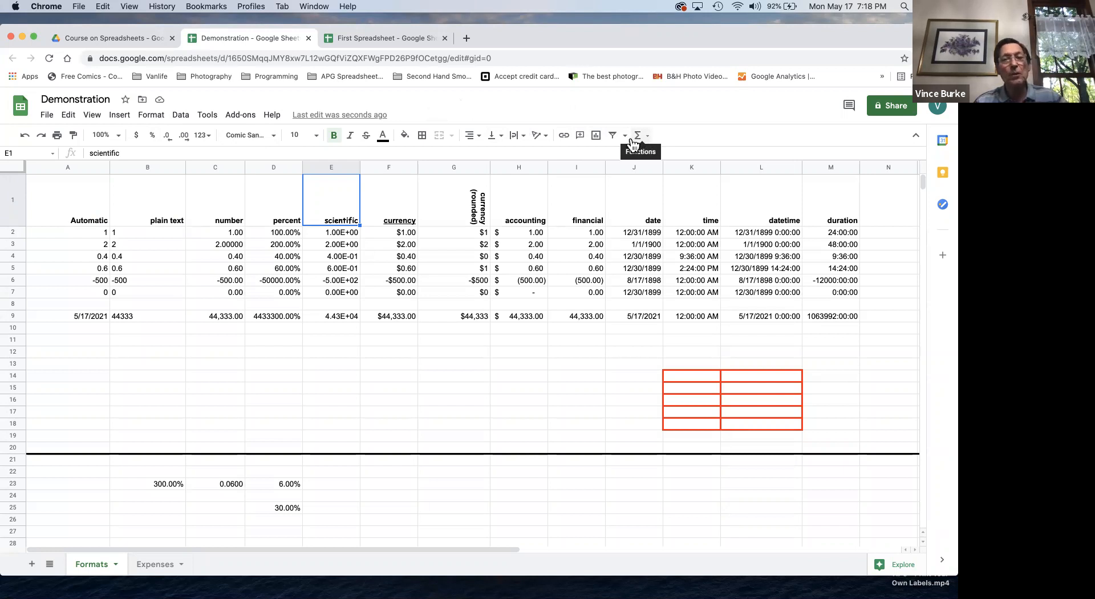
# Switch to the Expenses sheet and enter the date 5/17/19 in cell A17 under May.
pyautogui.click(162, 565)
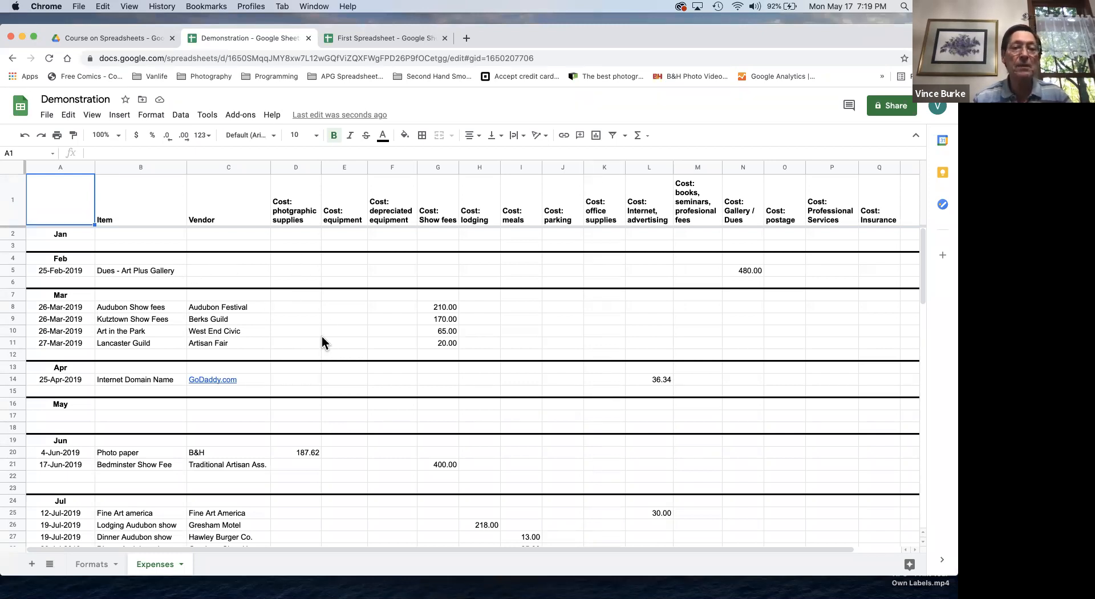
pyautogui.scroll(-1, 325, 328)
pyautogui.scroll(-1, 328, 322)
pyautogui.scroll(2, 329, 322)
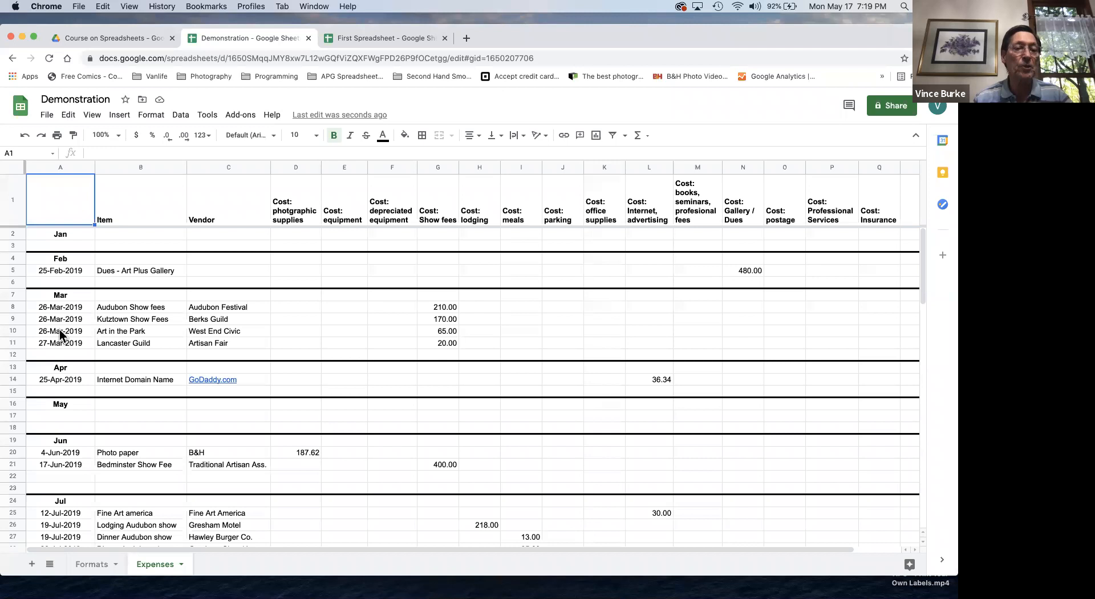
pyautogui.click(49, 416)
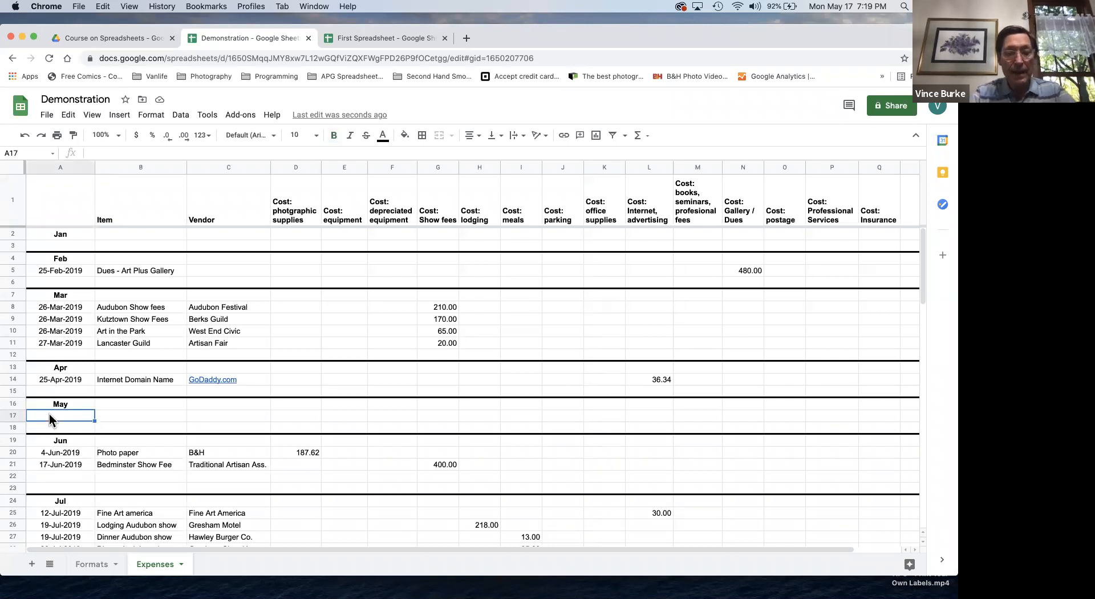
pyautogui.write('5/')
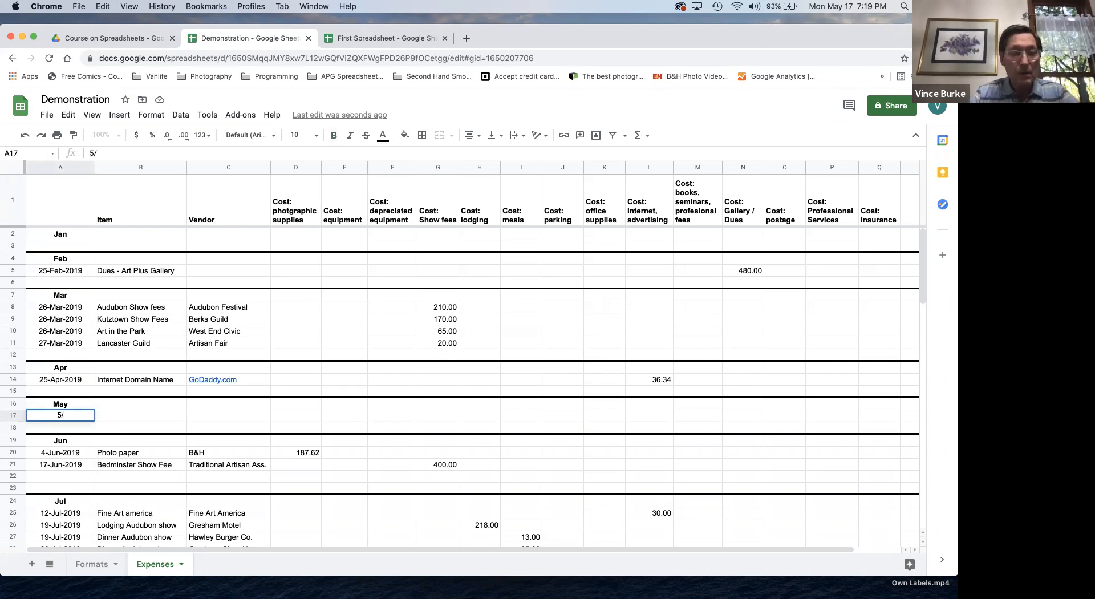
pyautogui.write('17/19')
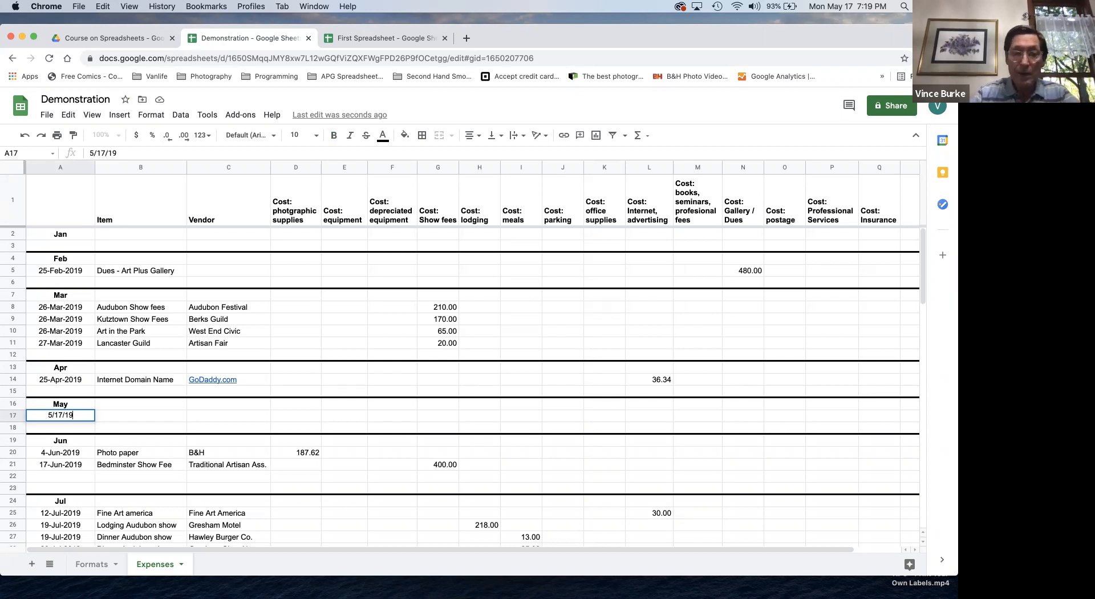
pyautogui.press('Return')
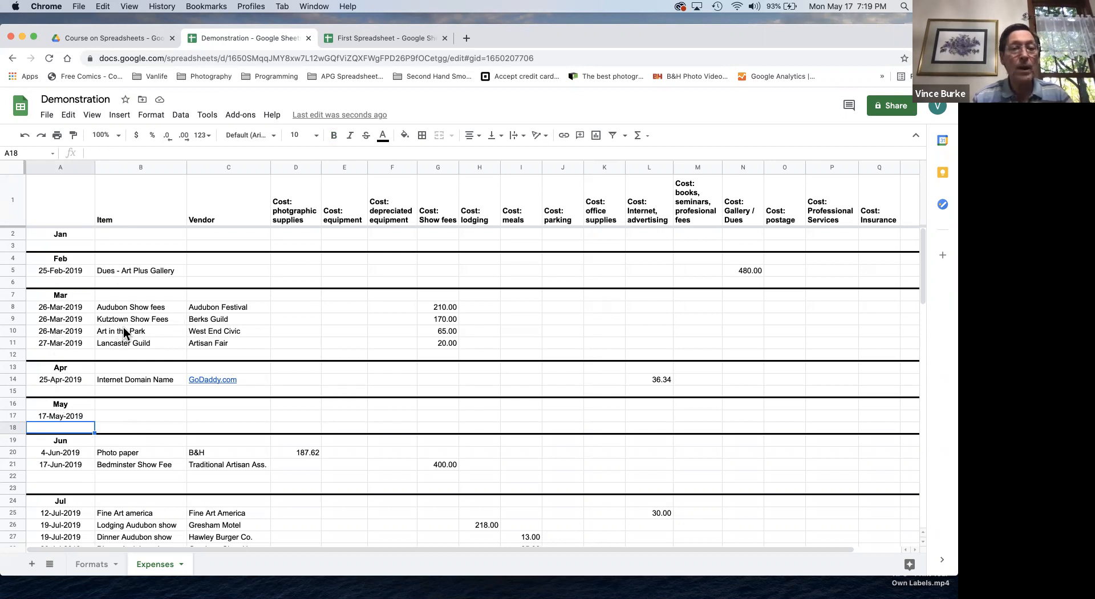
# Look through the monthly expense entries and all the cost columns, down to the totals at the end of the sheet.
pyautogui.scroll(-3, 127, 336)
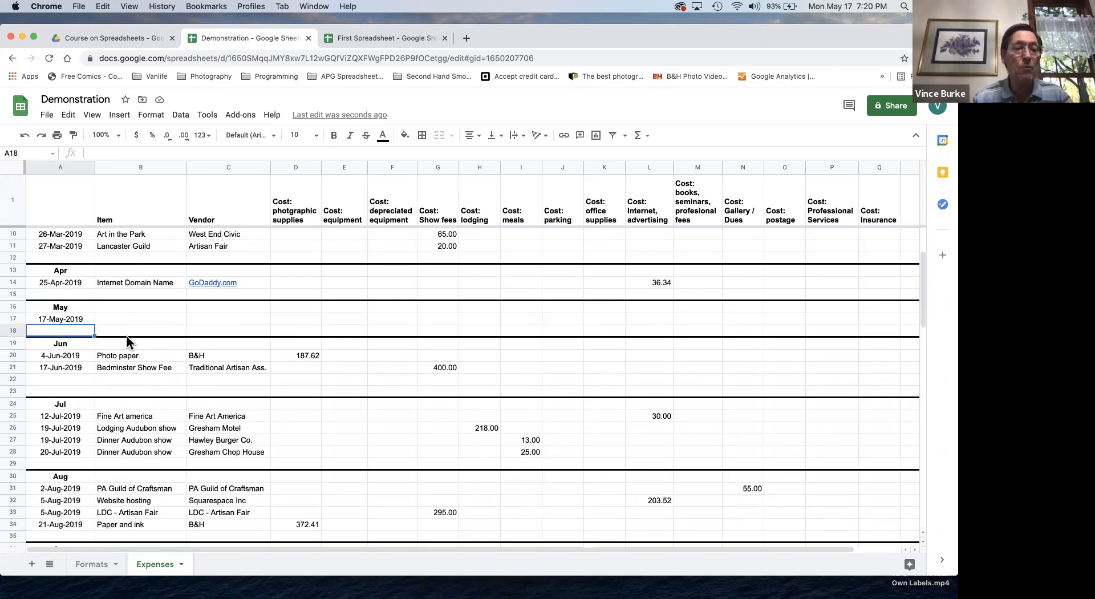
pyautogui.scroll(3, 126, 335)
pyautogui.scroll(-3, 224, 347)
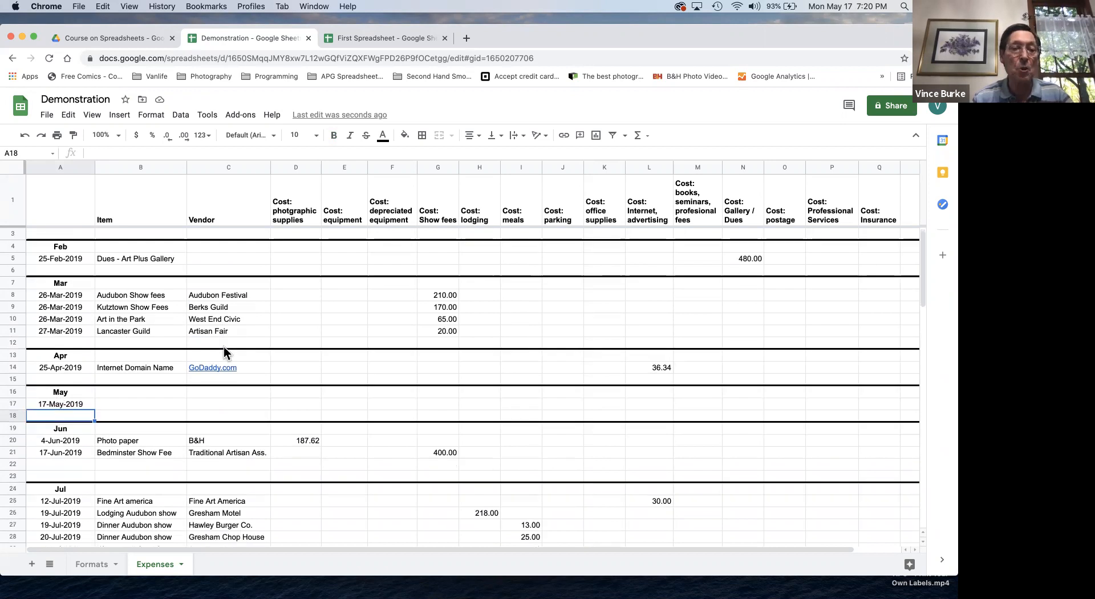
pyautogui.scroll(3, 224, 347)
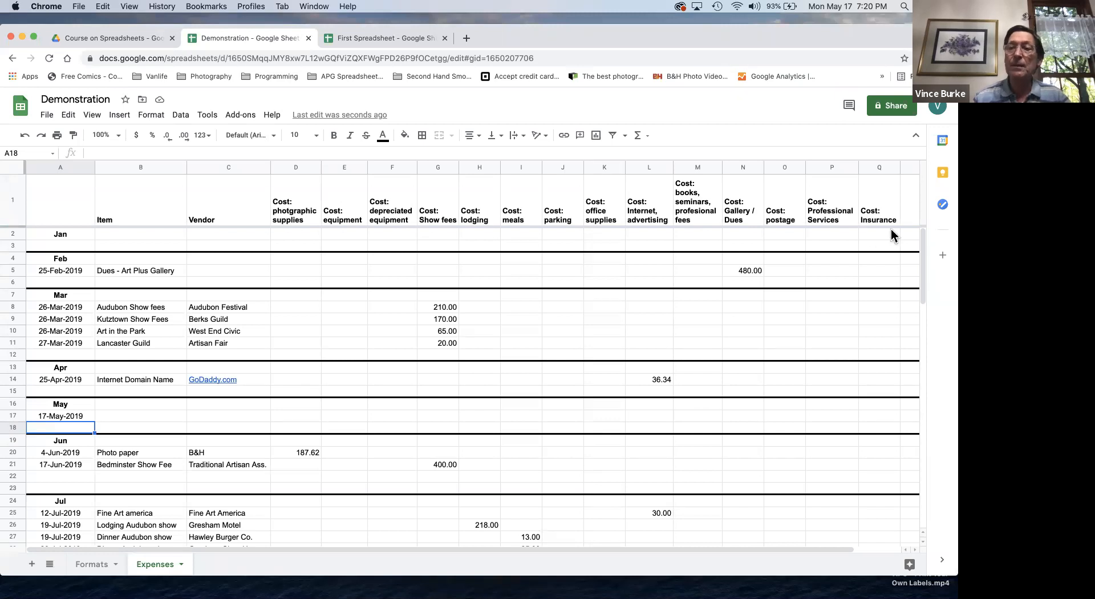
pyautogui.hscroll(1, 547, 221)
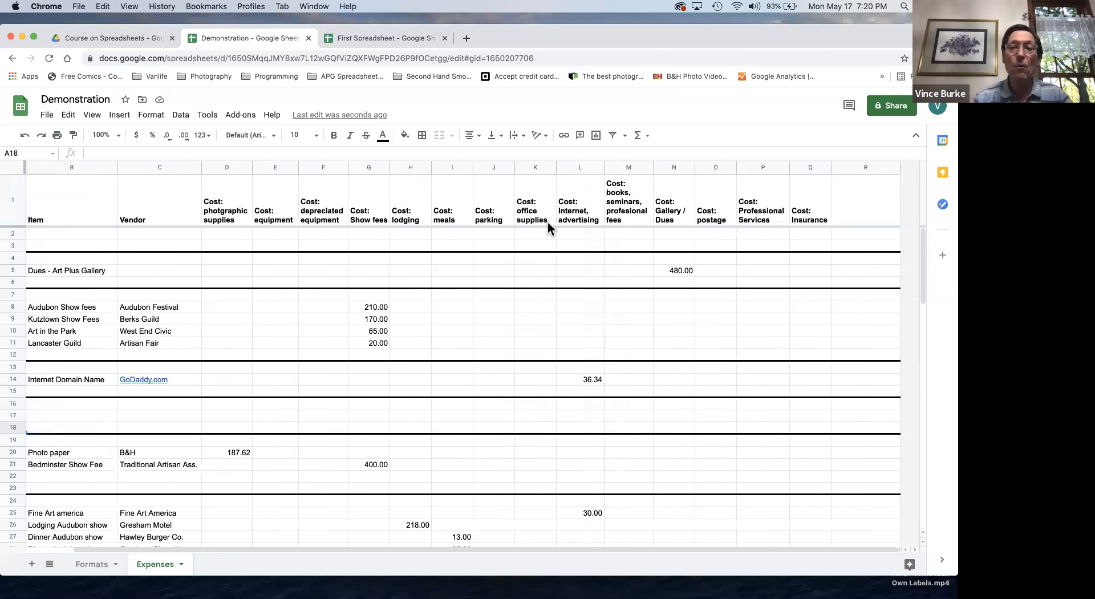
pyautogui.hscroll(-1, 547, 221)
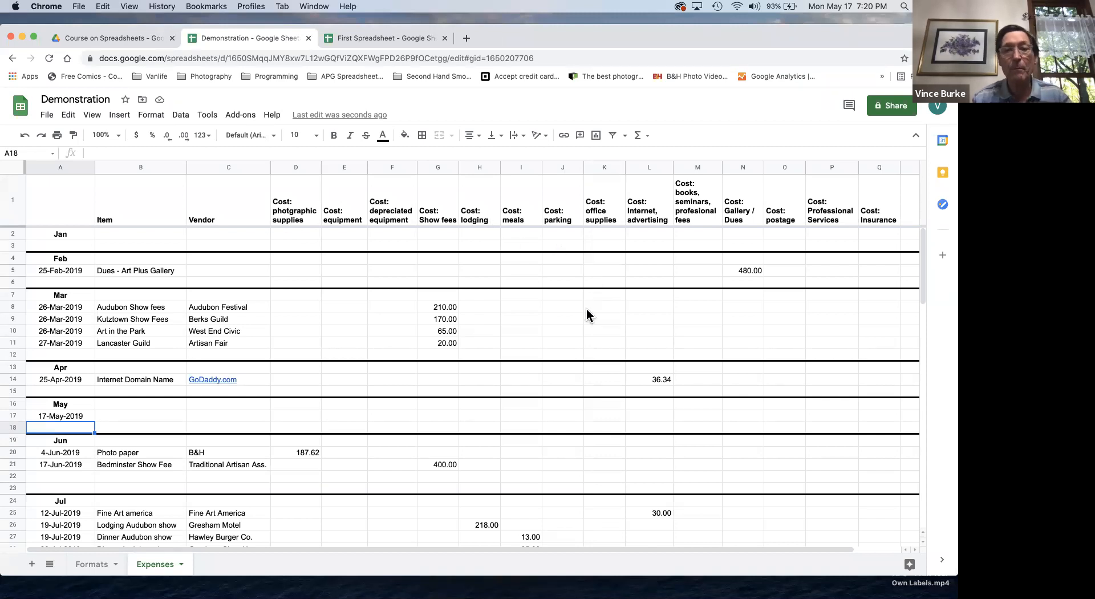
pyautogui.scroll(-3, 467, 294)
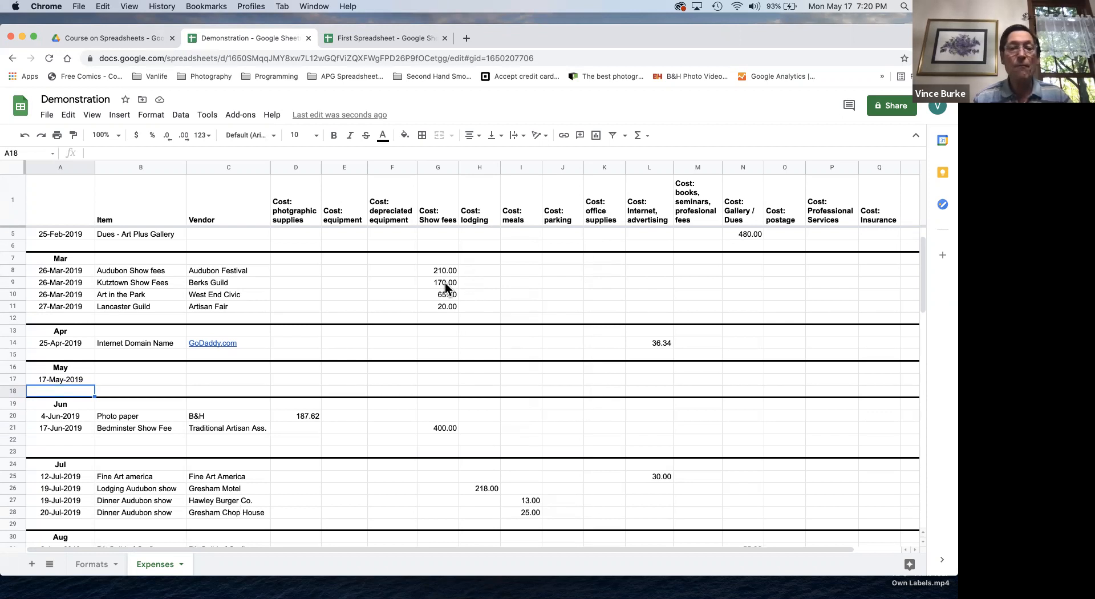
pyautogui.scroll(-5, 393, 330)
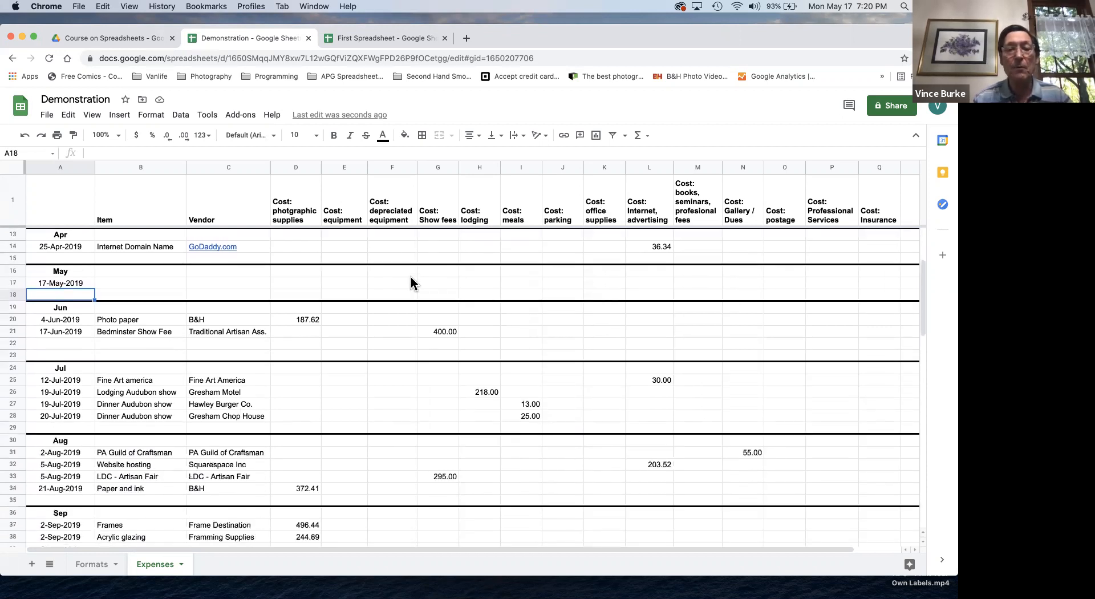
pyautogui.scroll(-2, 410, 282)
pyautogui.scroll(-6, 409, 364)
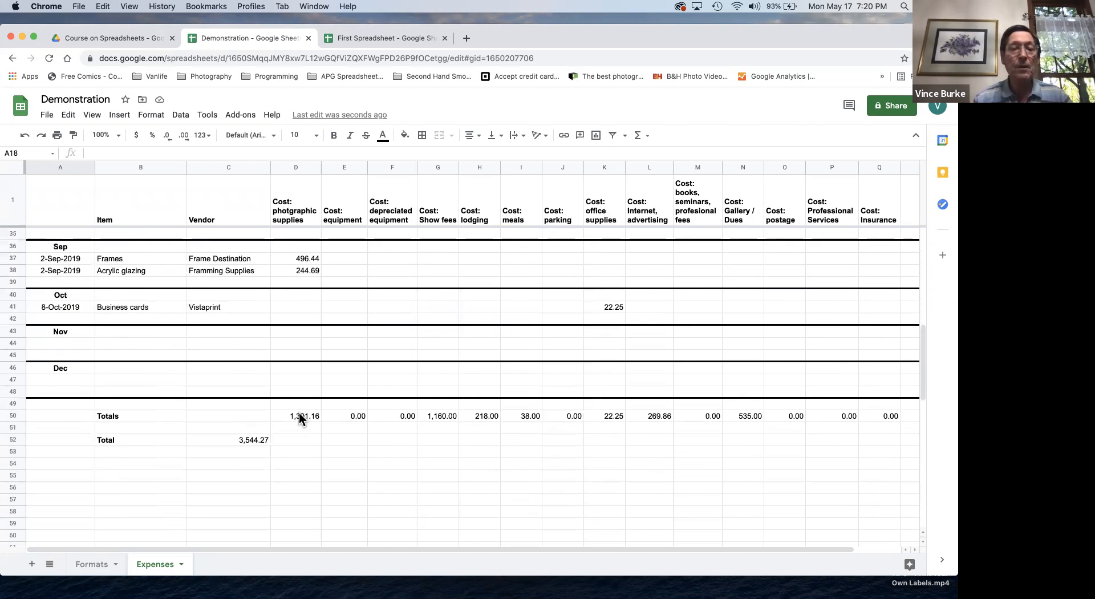
# Examine the photographic supplies total formula in cell D50 and trace the range it sums, leaving the formula as it is.
pyautogui.click(302, 416)
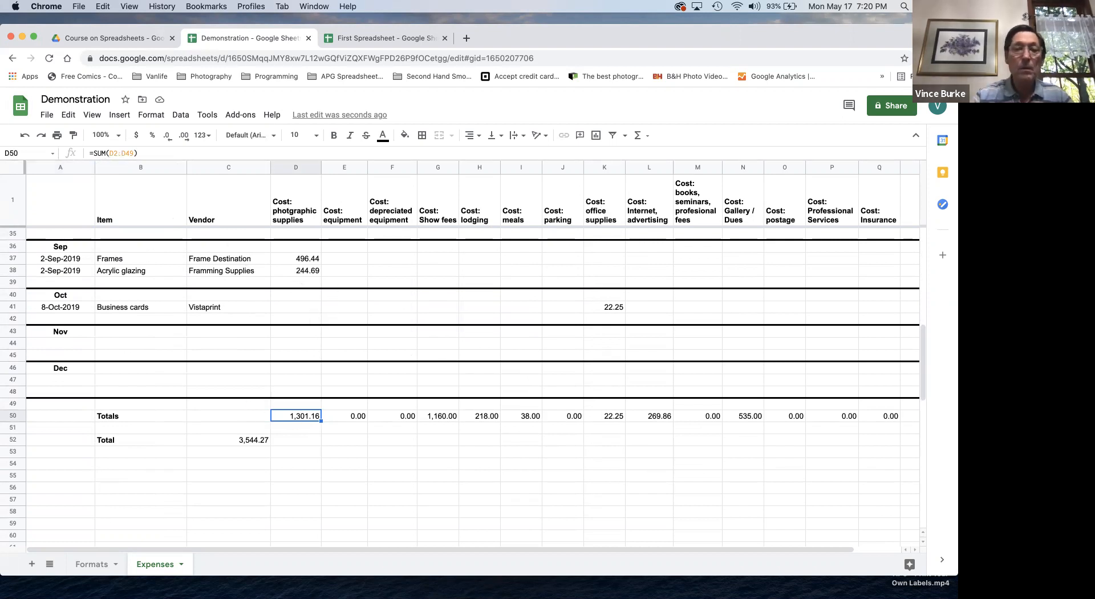
pyautogui.doubleClick(296, 416)
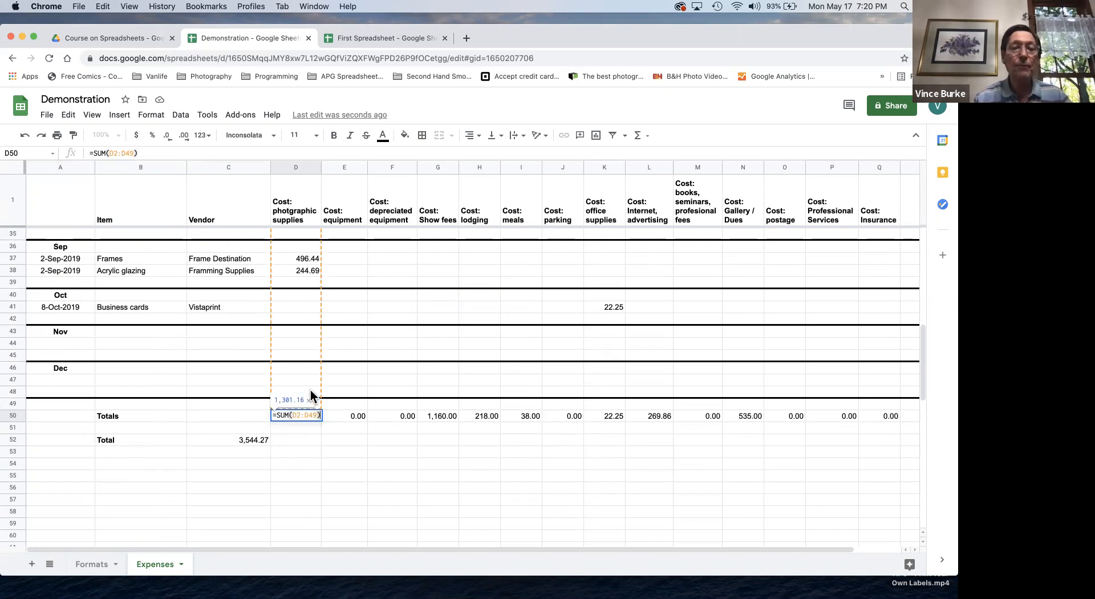
pyautogui.scroll(5, 421, 361)
pyautogui.scroll(6, 421, 361)
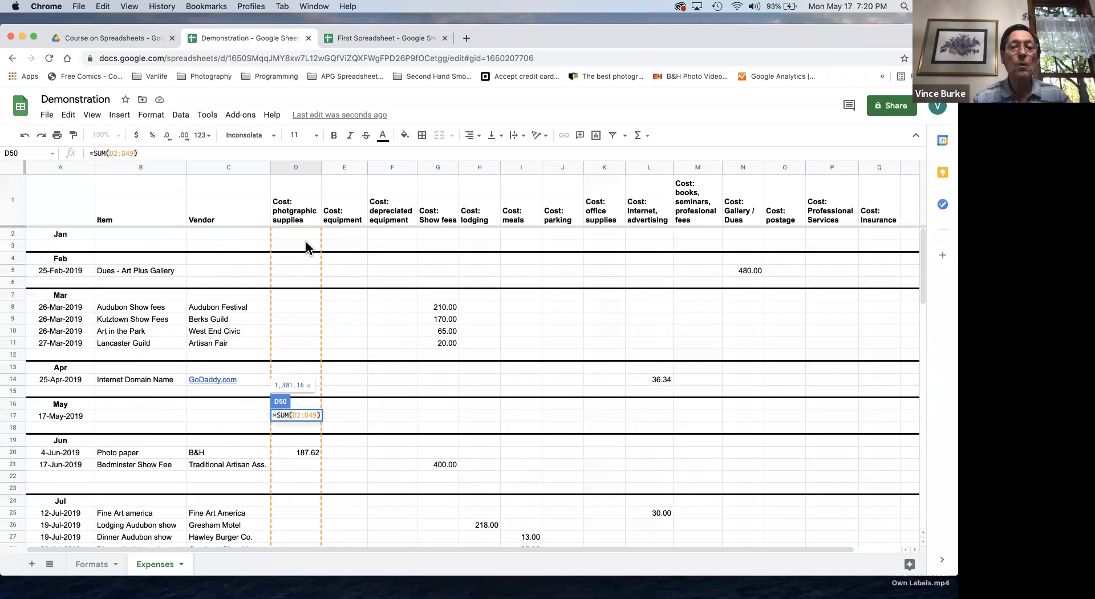
pyautogui.scroll(-4, 363, 293)
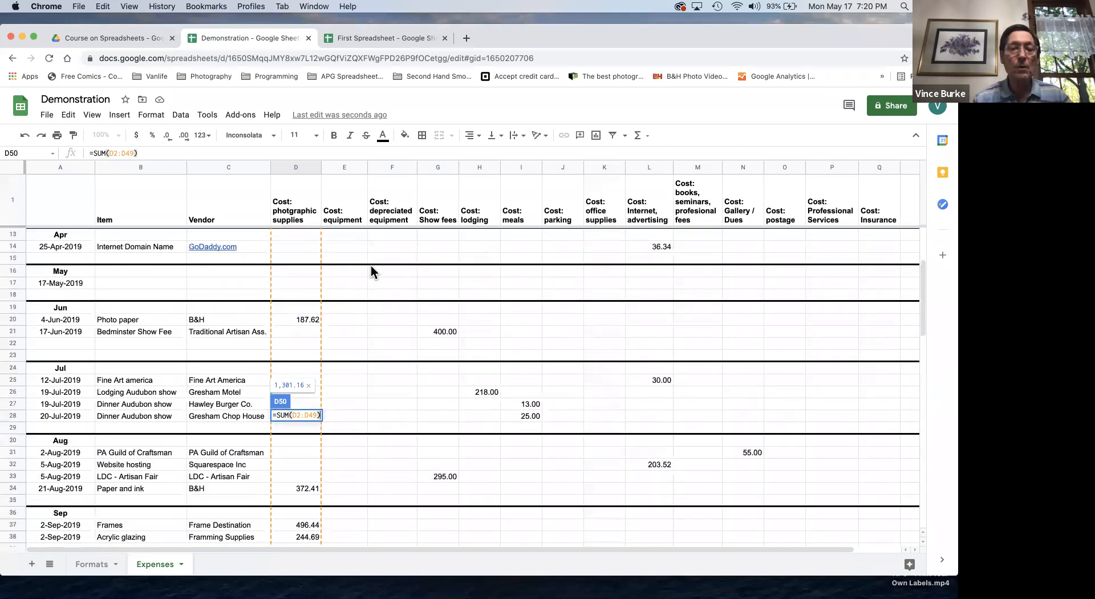
pyautogui.scroll(-6, 371, 265)
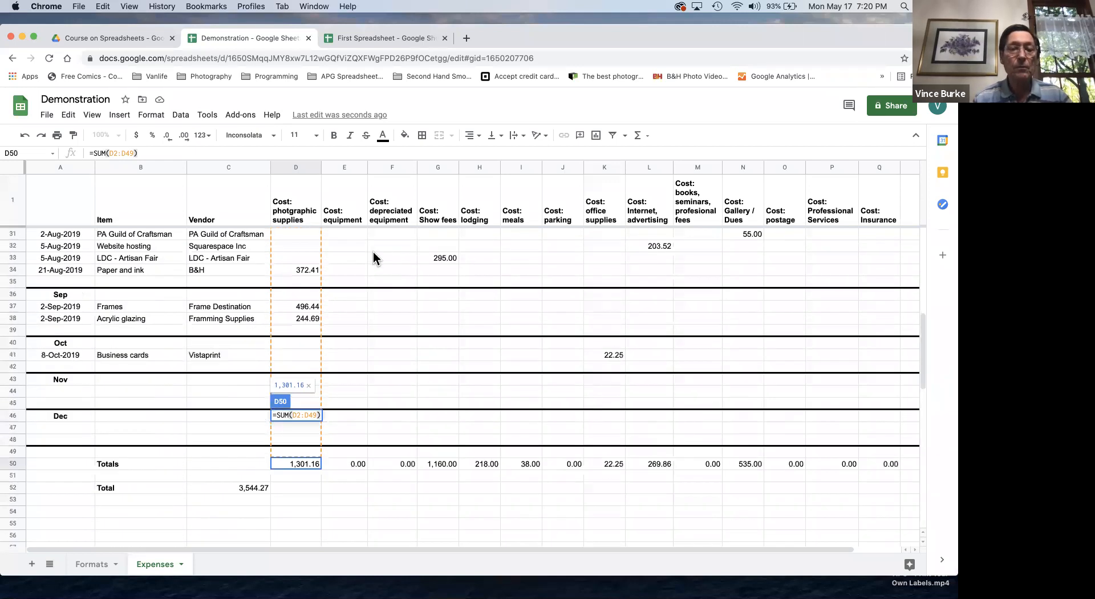
pyautogui.scroll(-1, 374, 252)
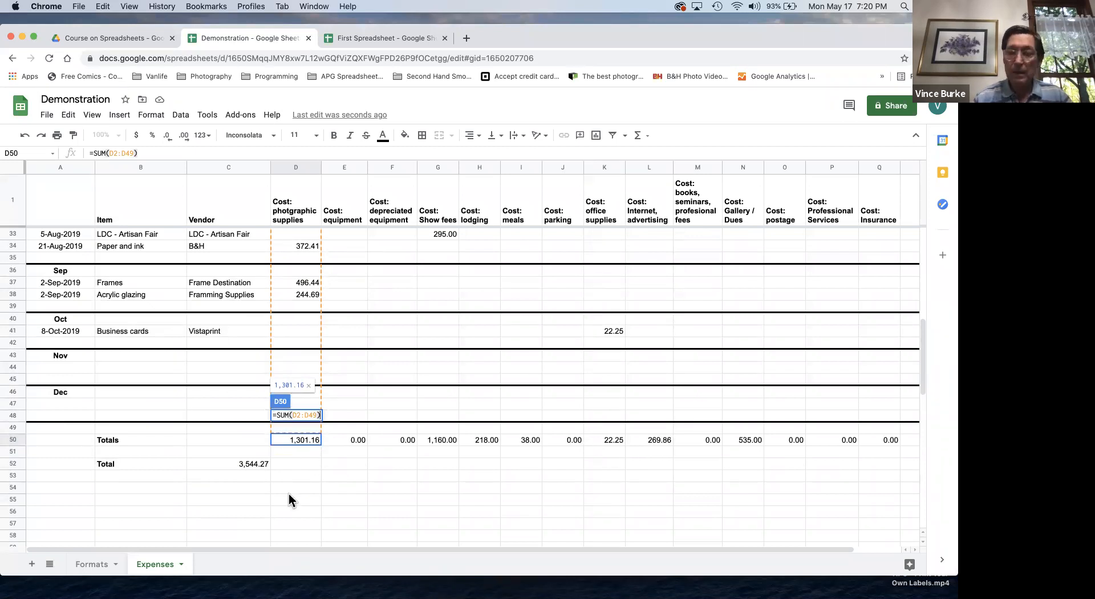
pyautogui.press('Escape')
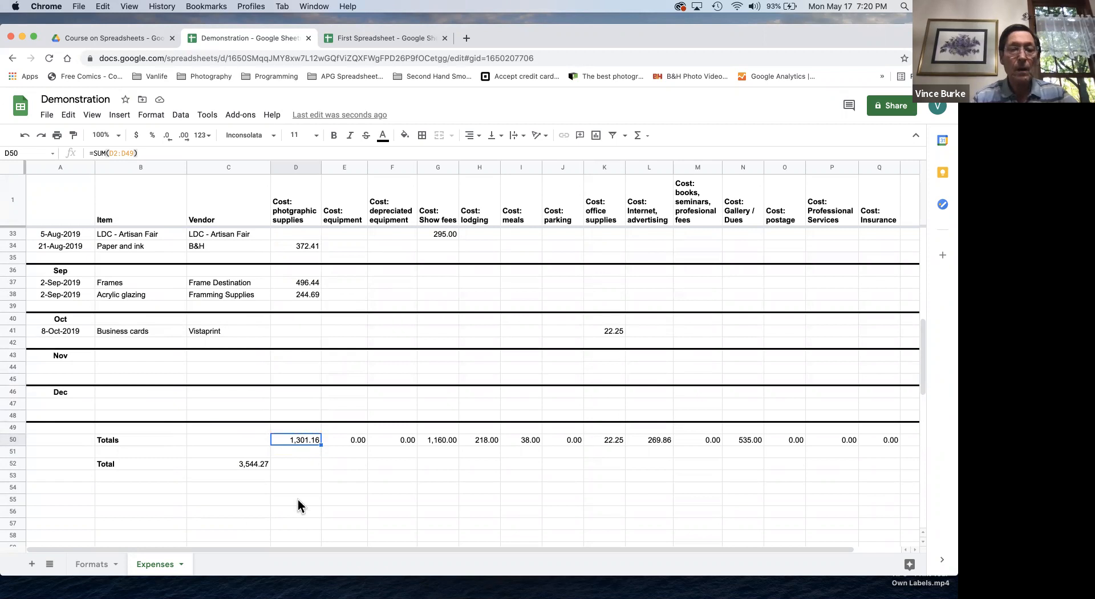
# Compare the formulas in the Totals row for columns D, E and F by selecting D50, E50 and F50.
pyautogui.click(308, 477)
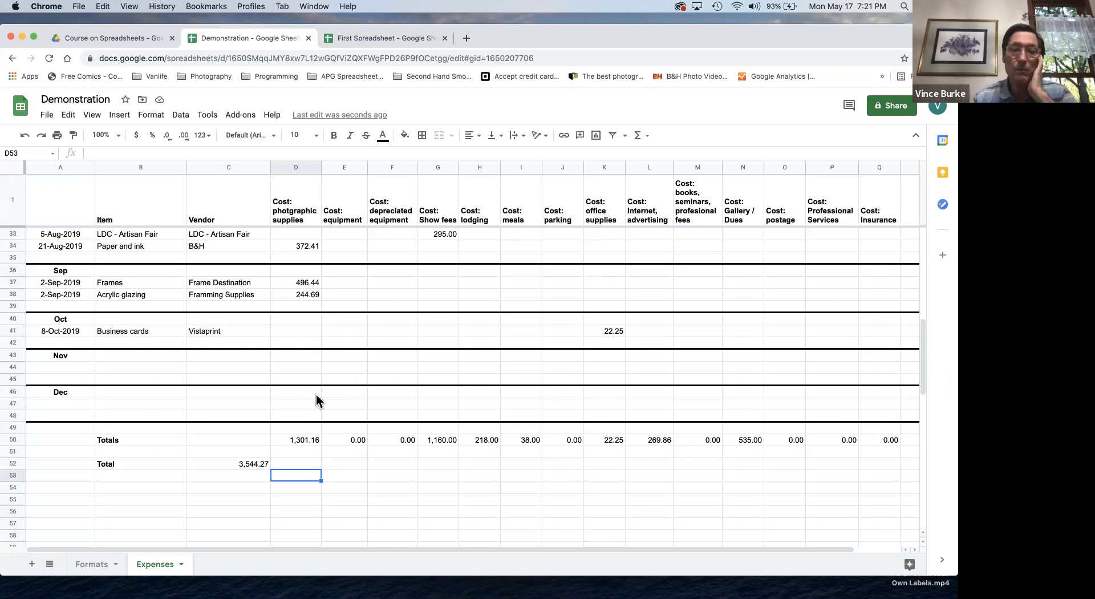
pyautogui.click(306, 439)
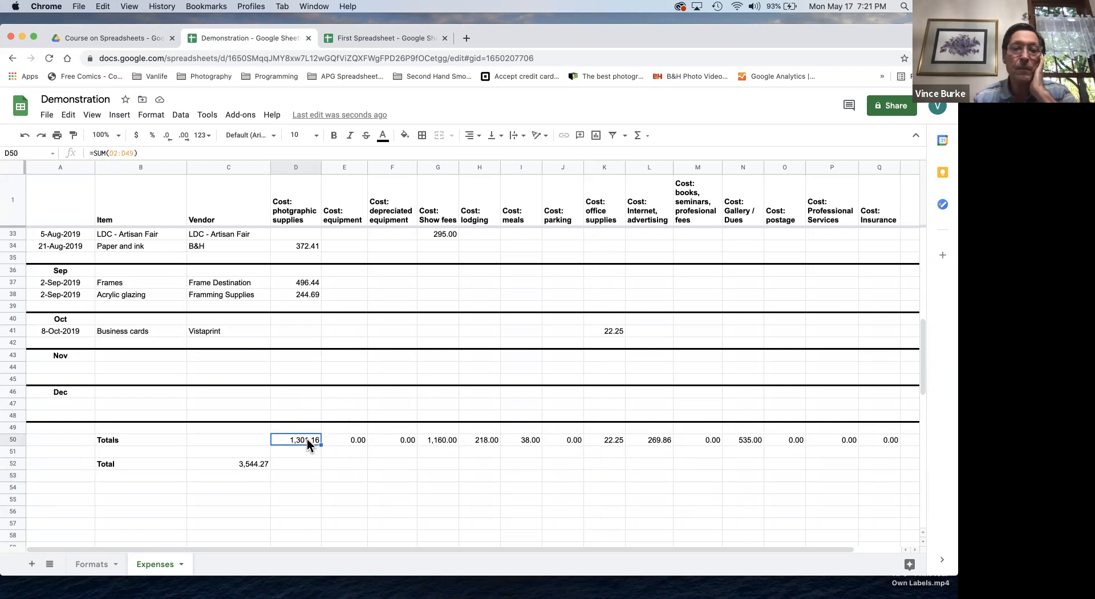
pyautogui.click(352, 441)
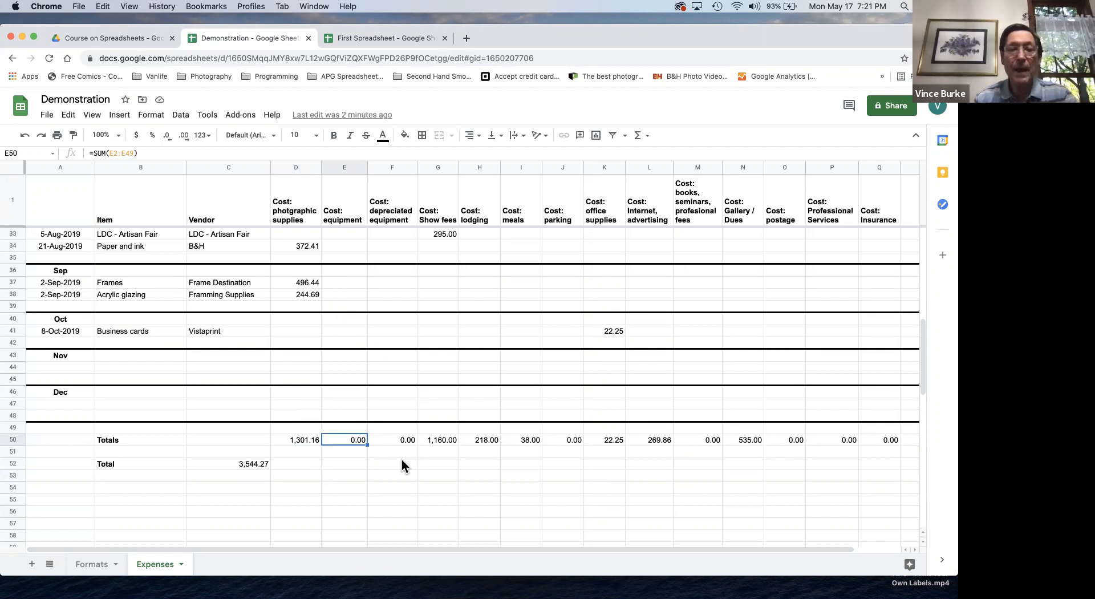
pyautogui.click(401, 439)
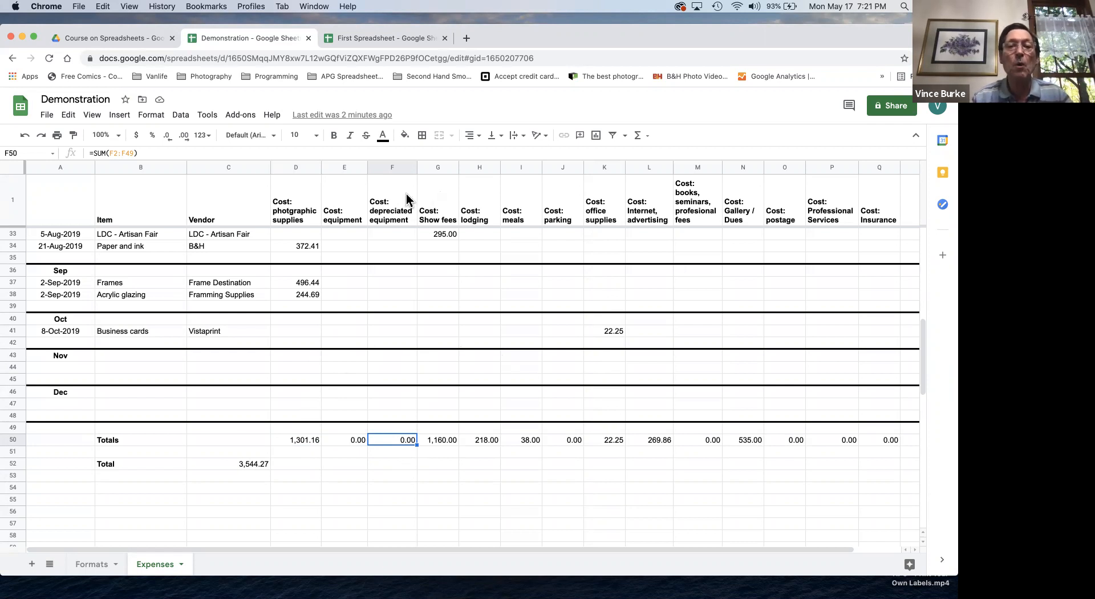
# Insert one column to the right of the "Cost: depreciated equipment" column F.
pyautogui.click(392, 166)
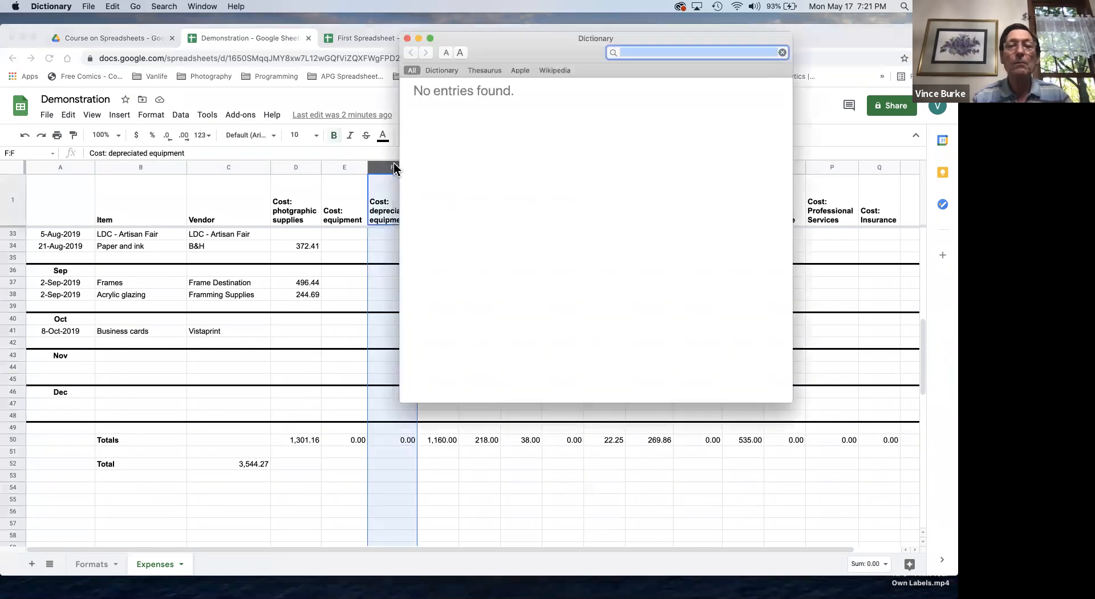
pyautogui.click(407, 38)
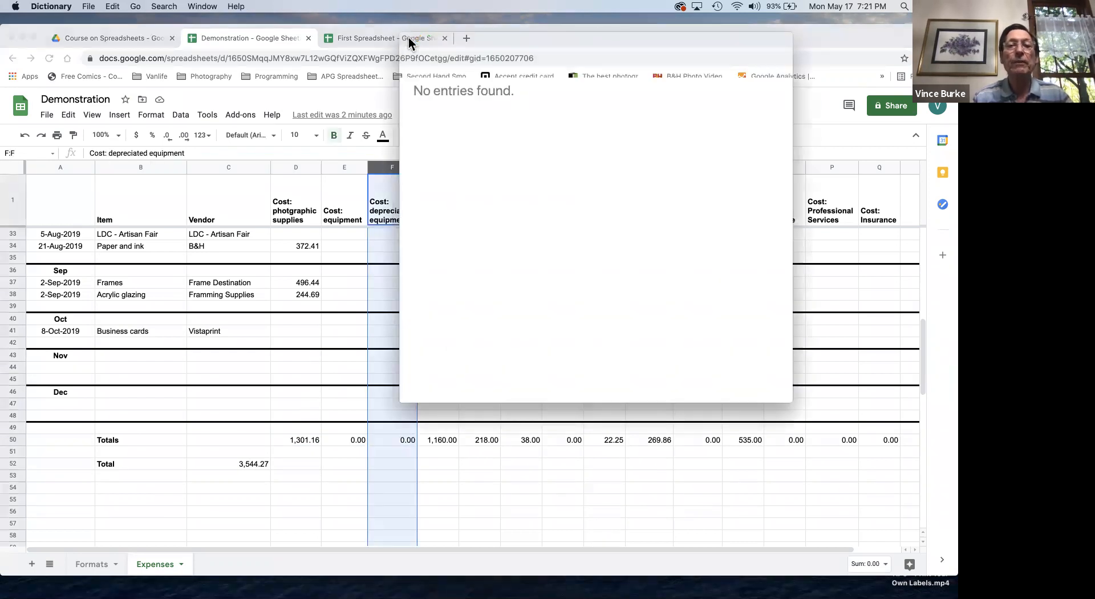
pyautogui.rightClick(382, 166)
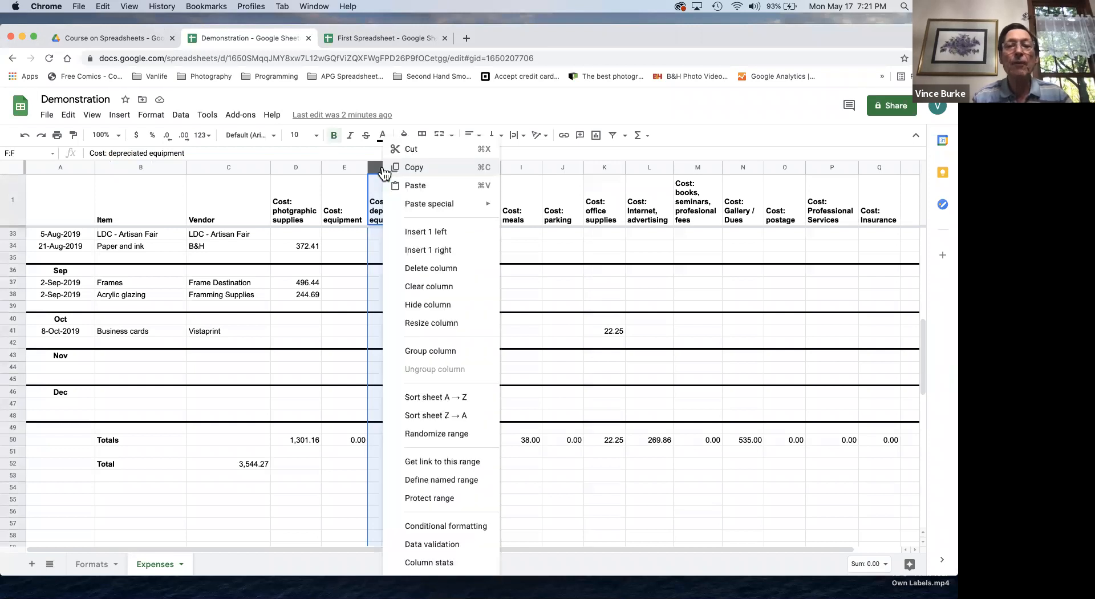
pyautogui.click(426, 249)
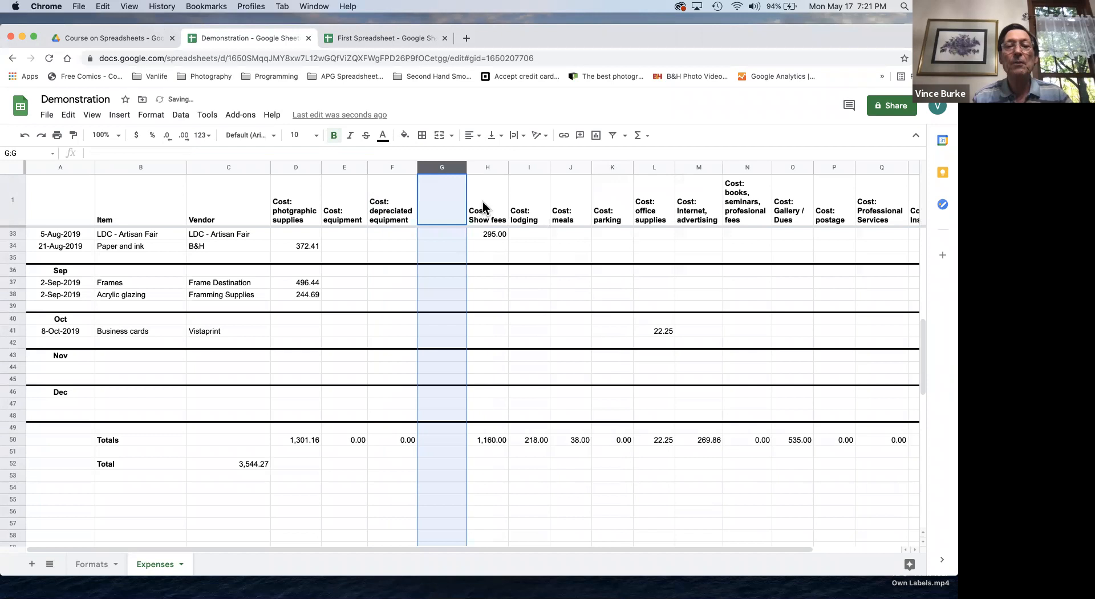
# Label the new column G with the header "something new" in cell G1.
pyautogui.click(438, 214)
pyautogui.write('somethi')
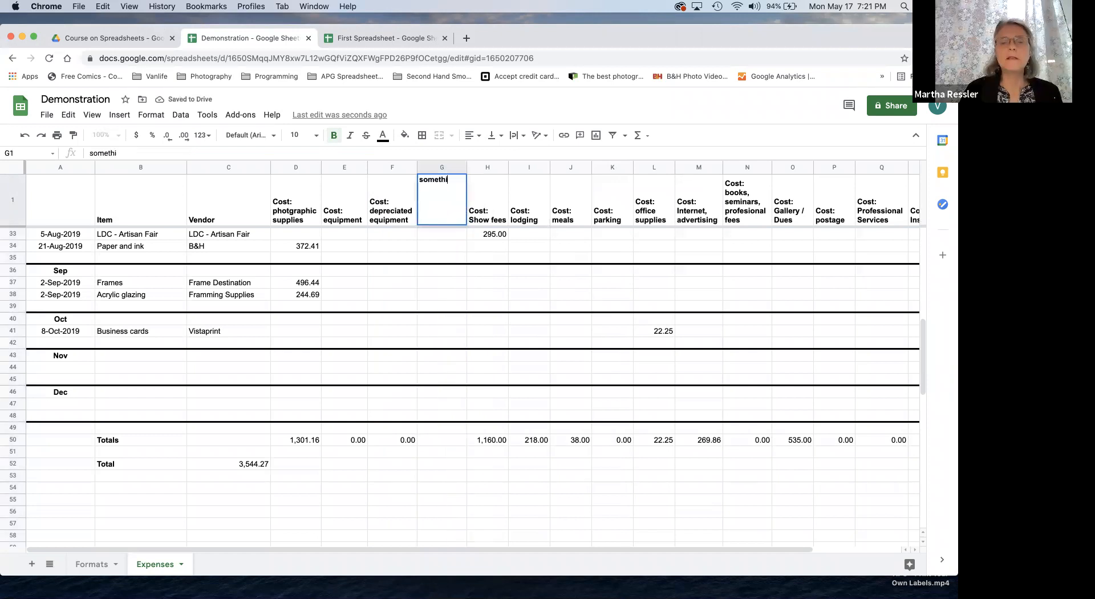
pyautogui.write('ng new')
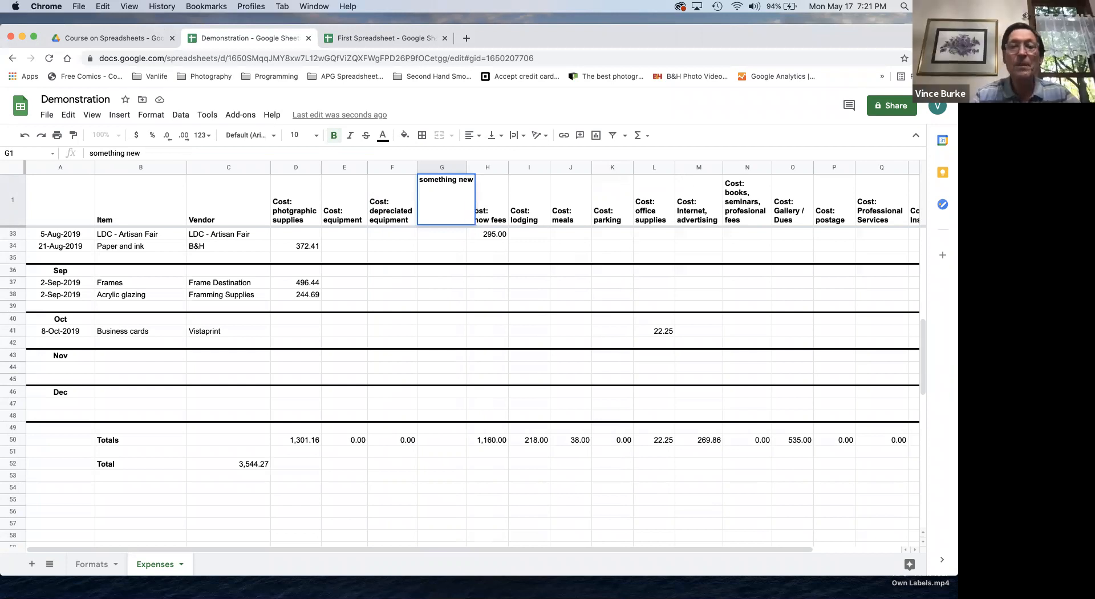
pyautogui.press('Return')
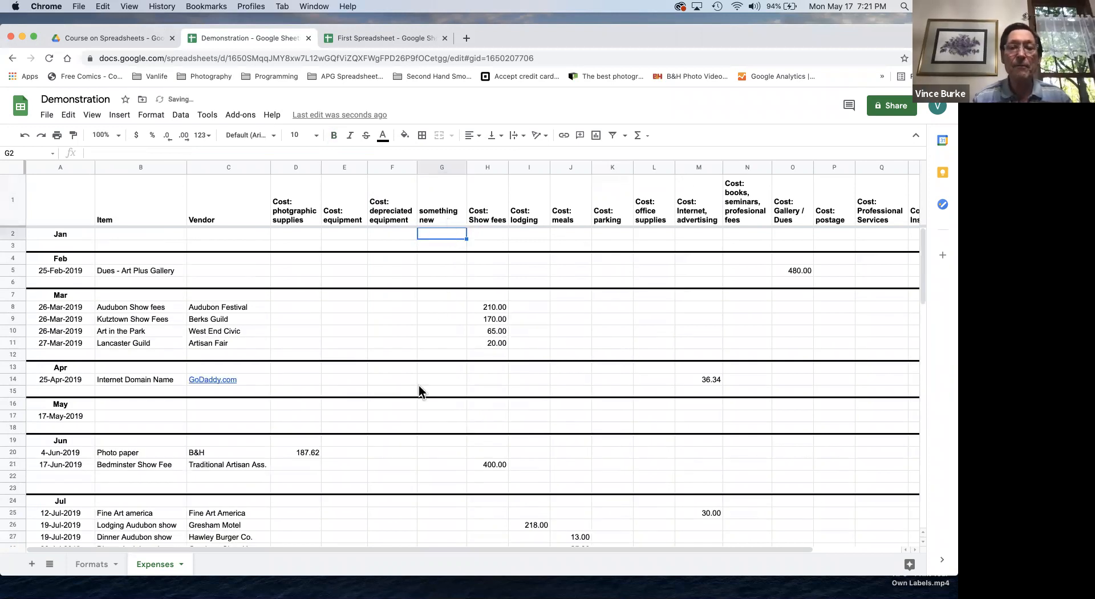
# Enter an expense of 500 in the "something new" column under Nov, in cell G44.
pyautogui.scroll(-5, 419, 387)
pyautogui.scroll(-3, 419, 391)
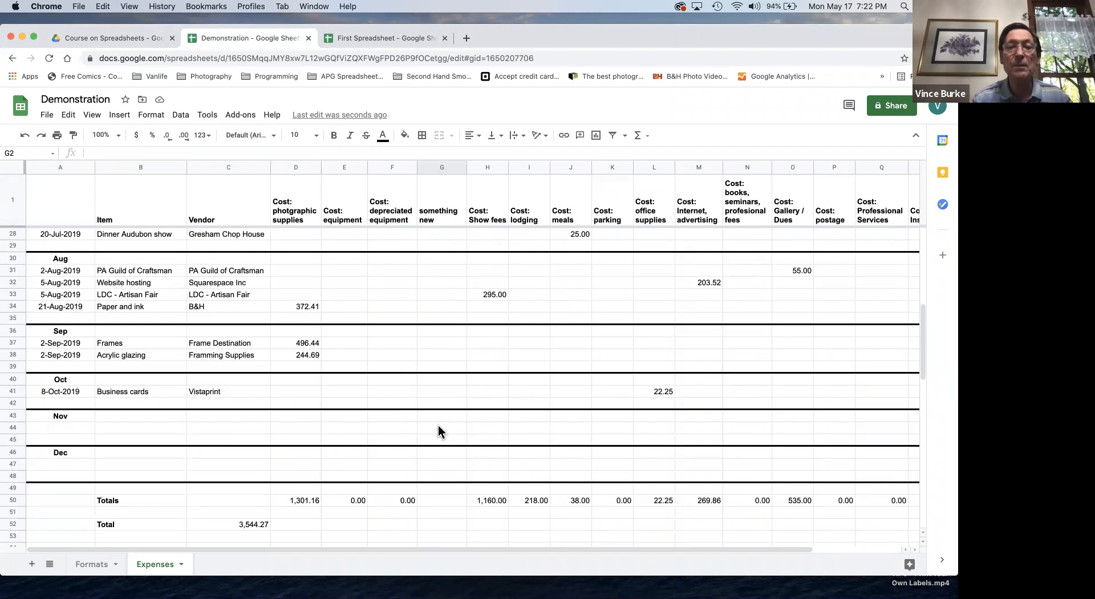
pyautogui.click(438, 426)
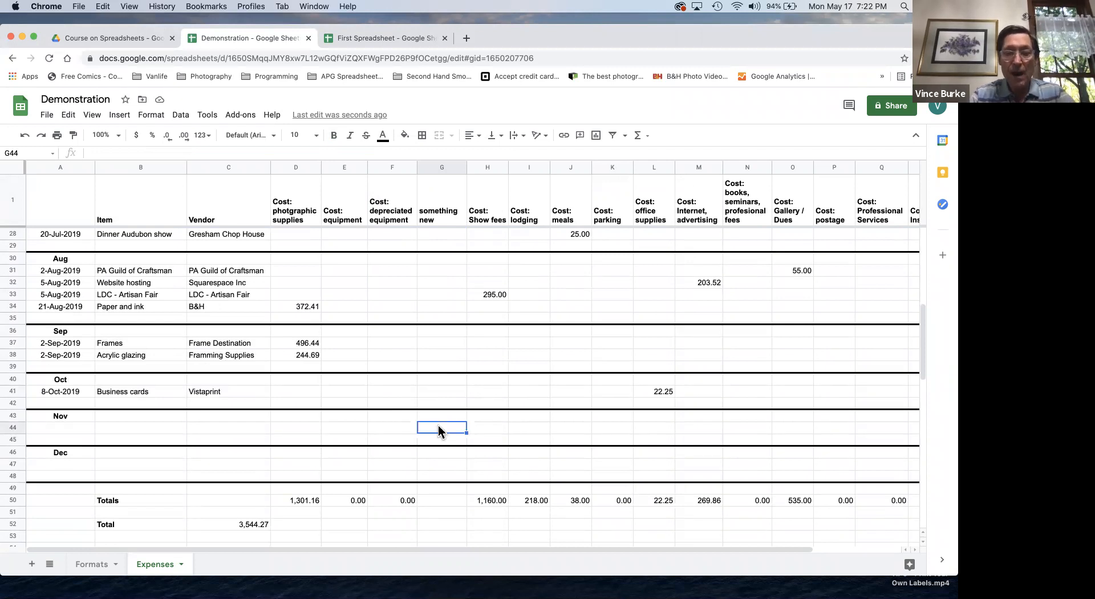
pyautogui.write('500')
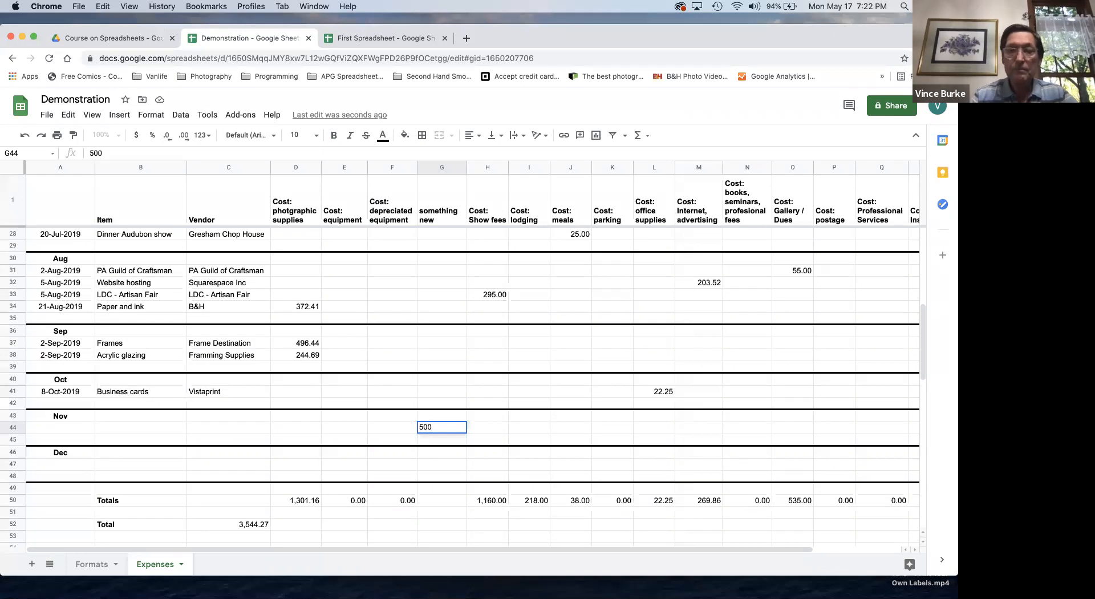
pyautogui.press('Return')
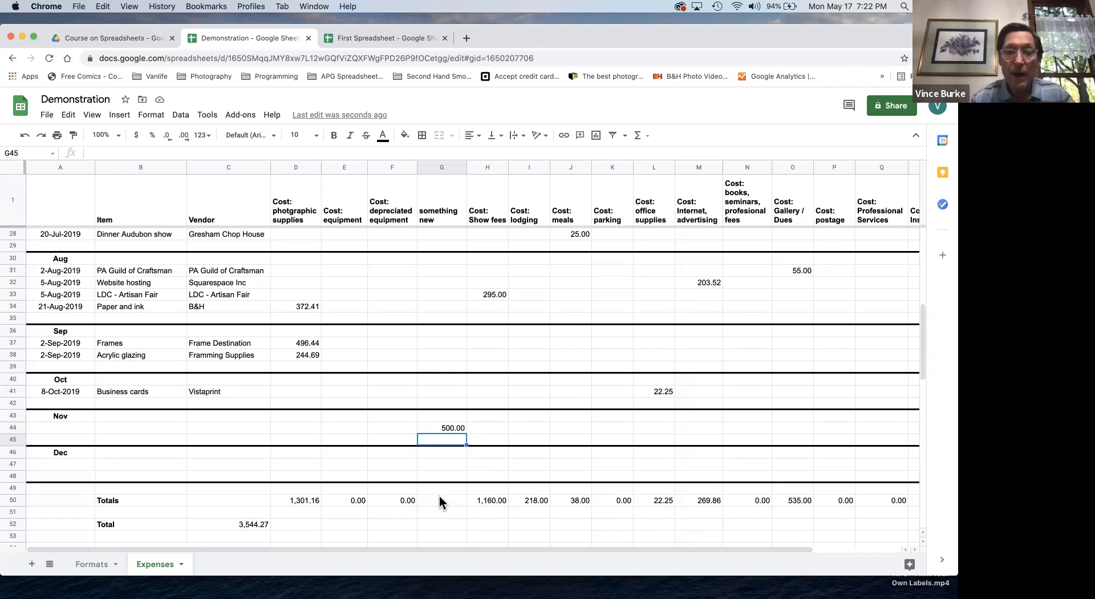
# With the empty total cell G50 selected, look through the available functions and categories such as Array, Date, Engineering and Financial.
pyautogui.click(439, 496)
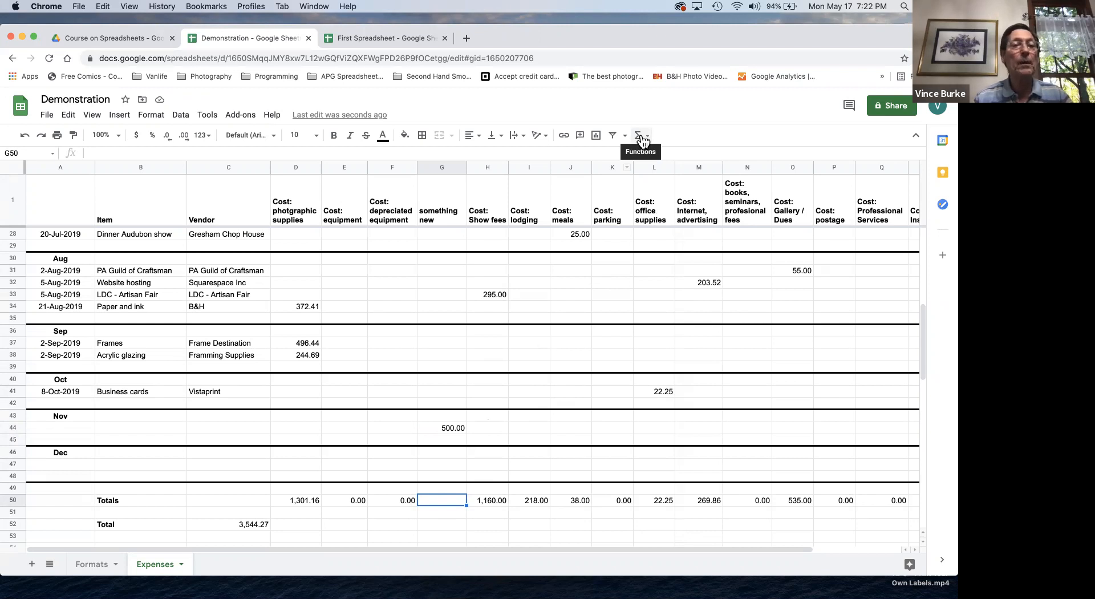
pyautogui.click(121, 116)
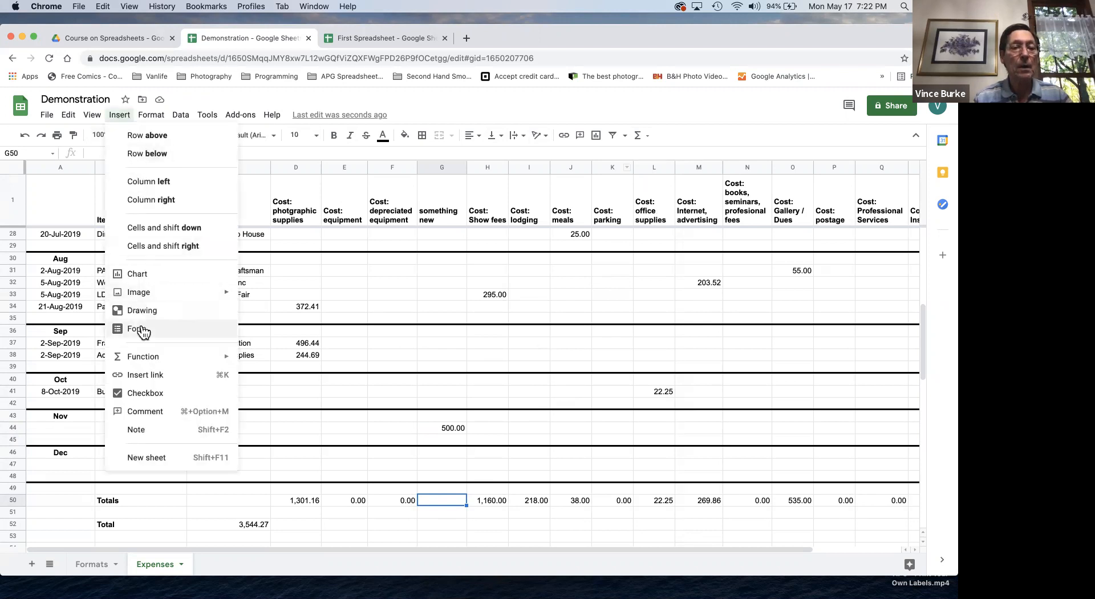
pyautogui.moveTo(139, 359)
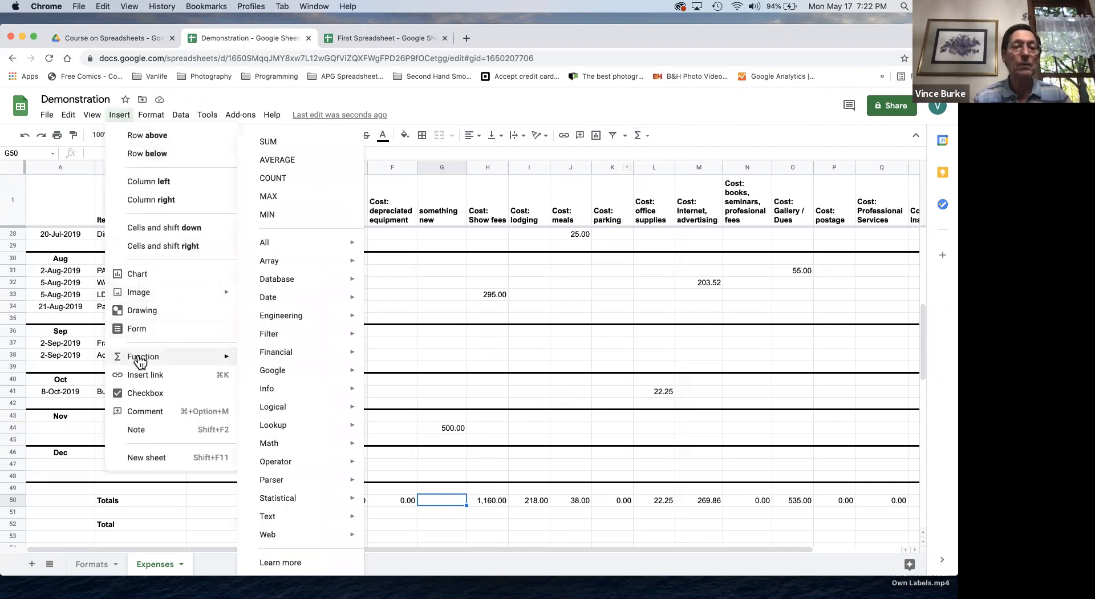
pyautogui.click(645, 116)
pyautogui.click(639, 141)
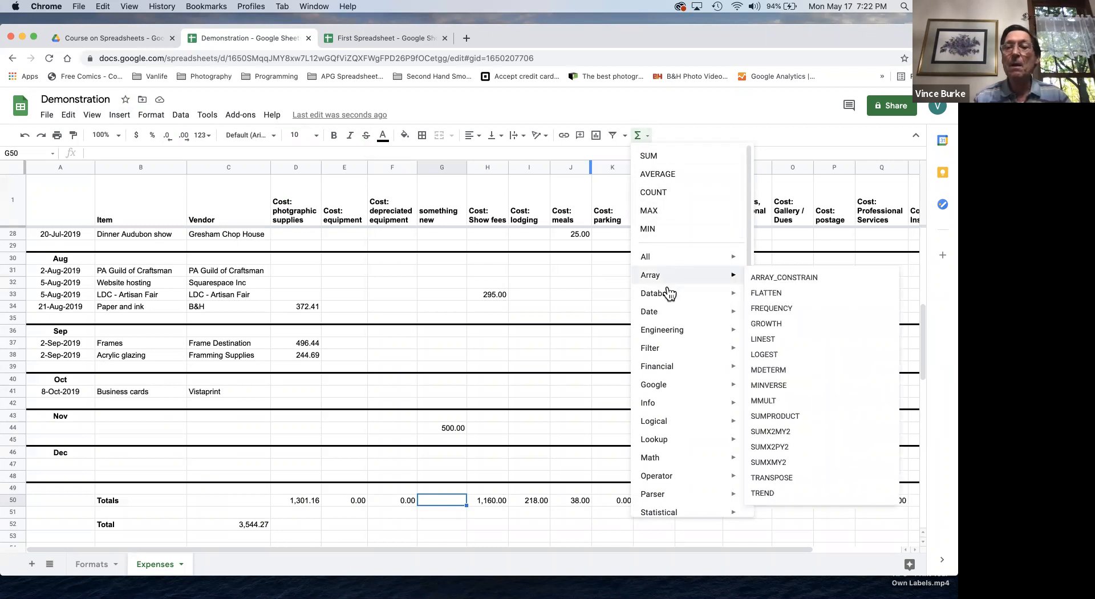
pyautogui.moveTo(661, 282)
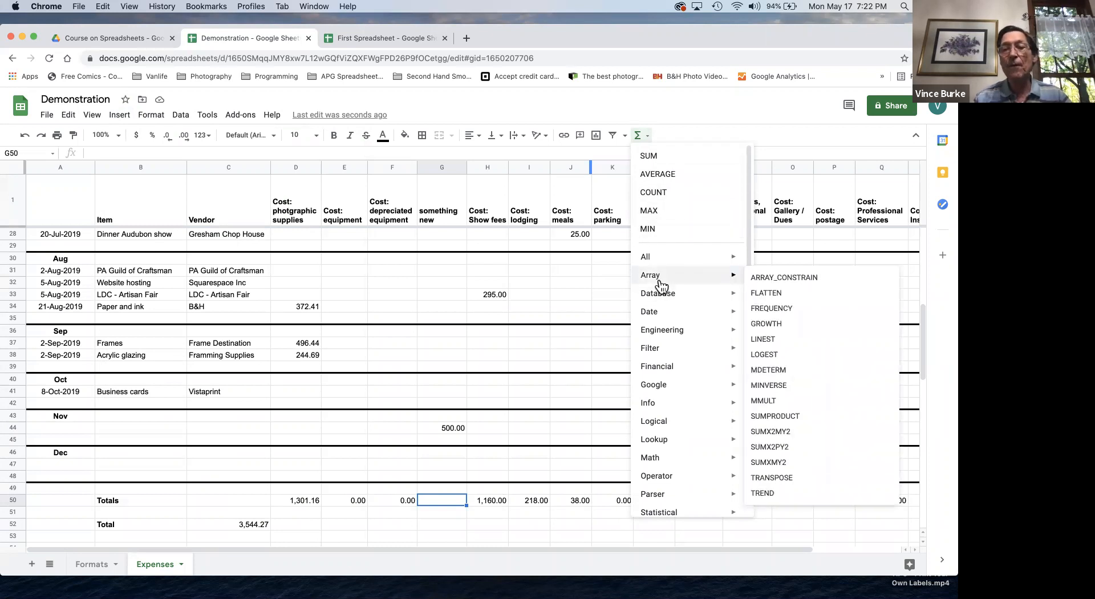
pyautogui.moveTo(666, 337)
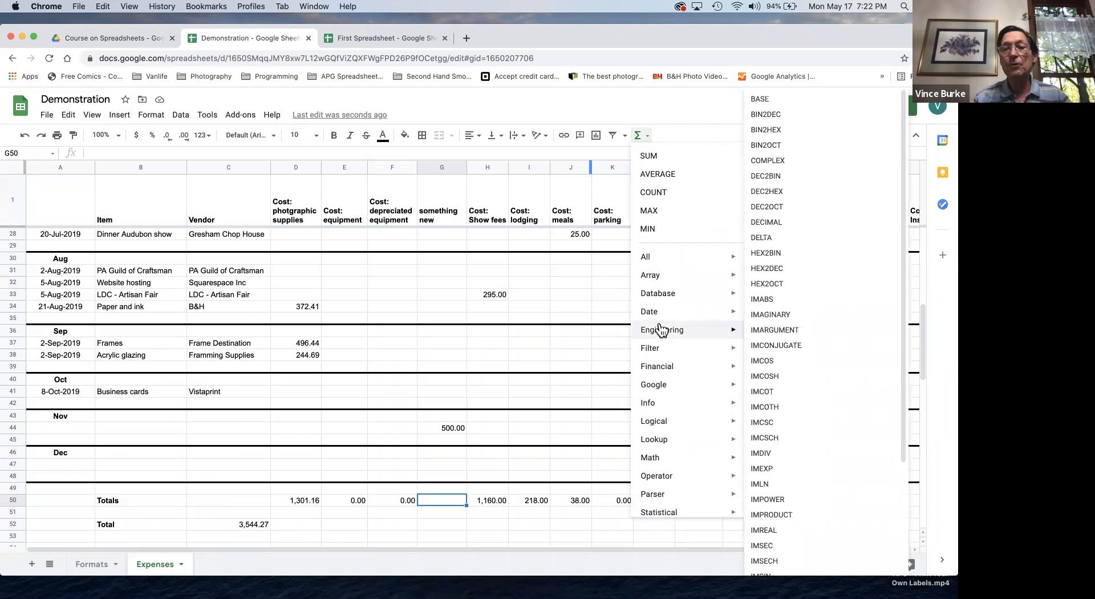
pyautogui.moveTo(654, 316)
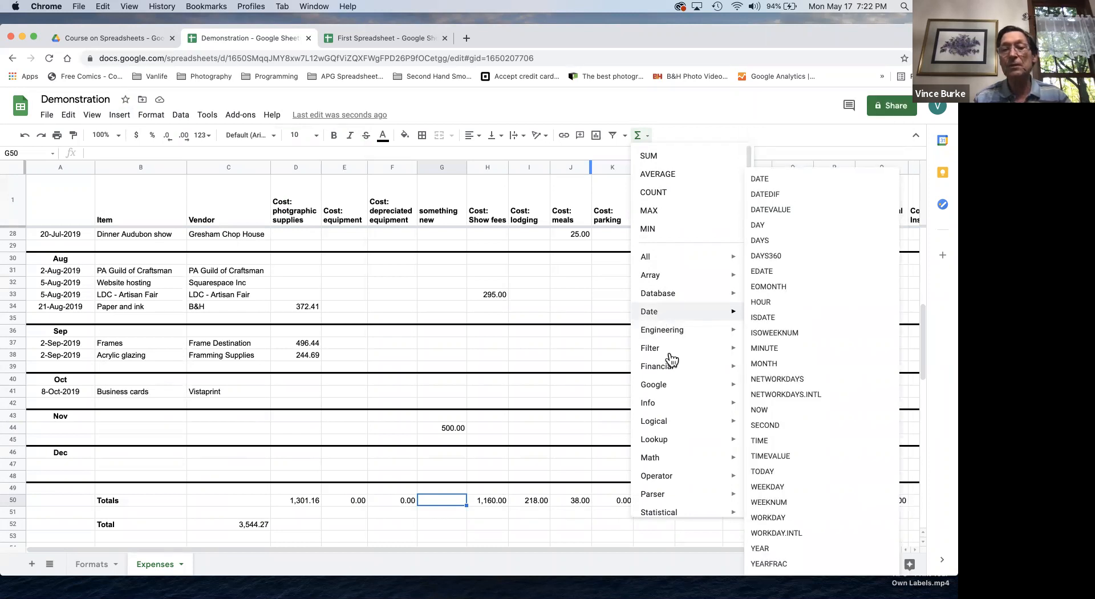
pyautogui.moveTo(673, 372)
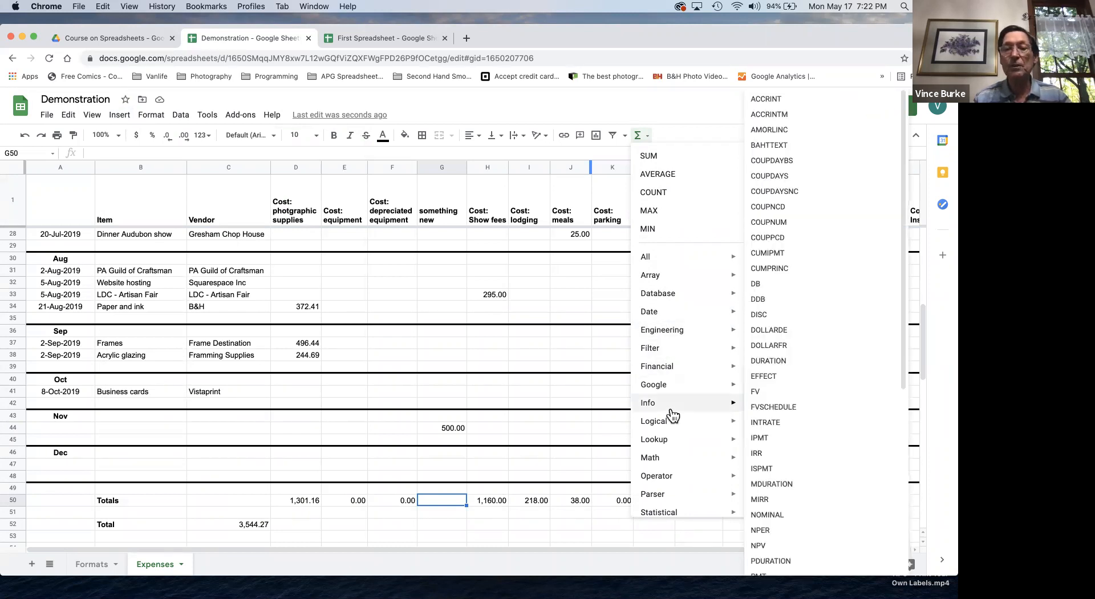
# Total the "something new" column in cell G50 with the SUM function over the range G2:G49.
pyautogui.click(651, 158)
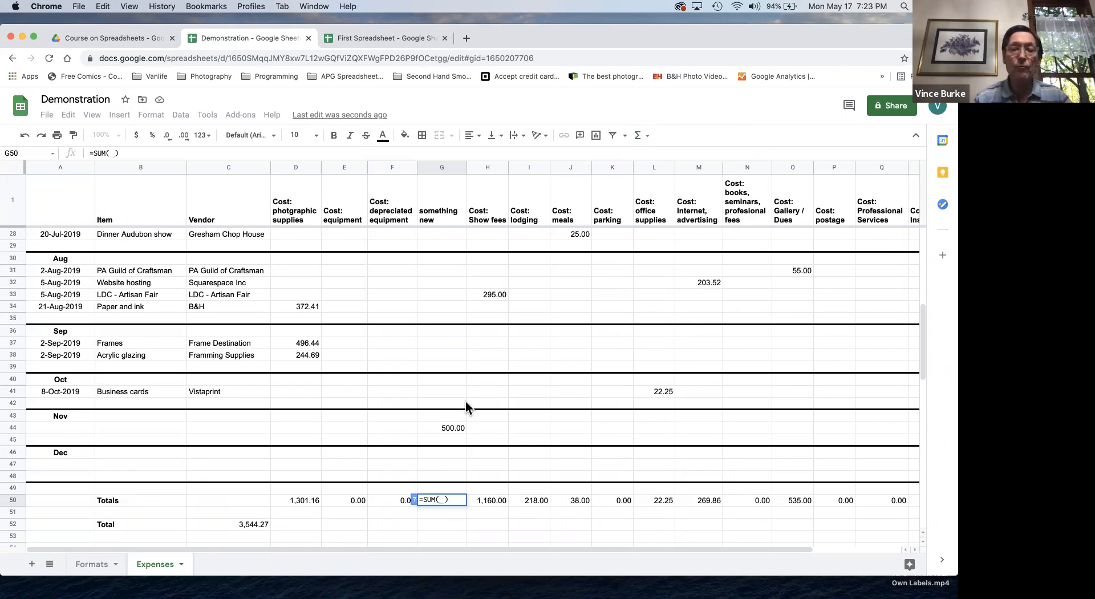
pyautogui.scroll(5, 465, 402)
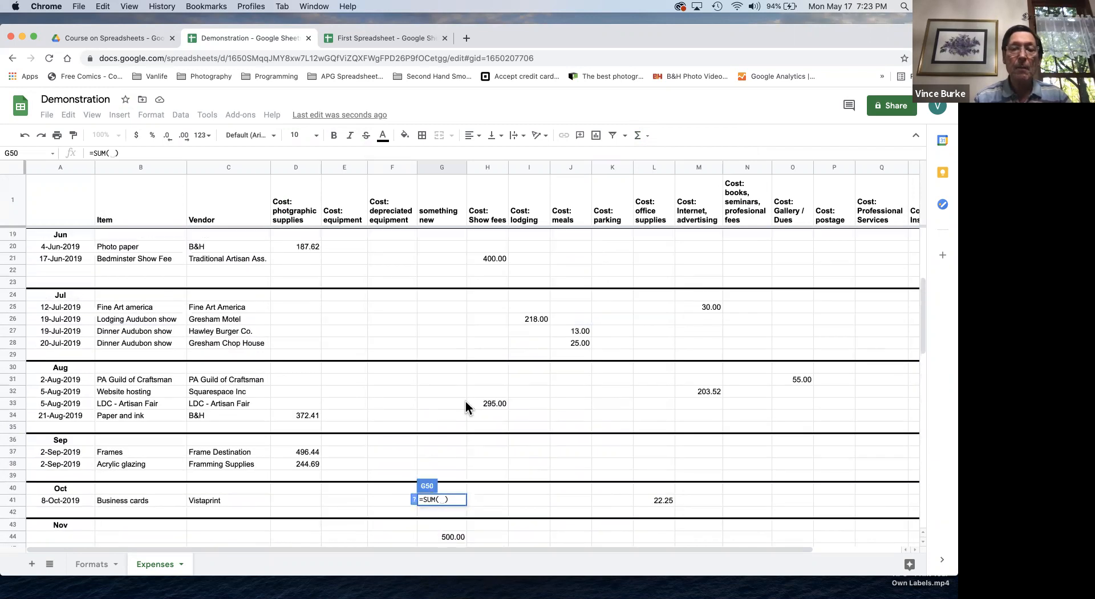
pyautogui.scroll(1, 466, 403)
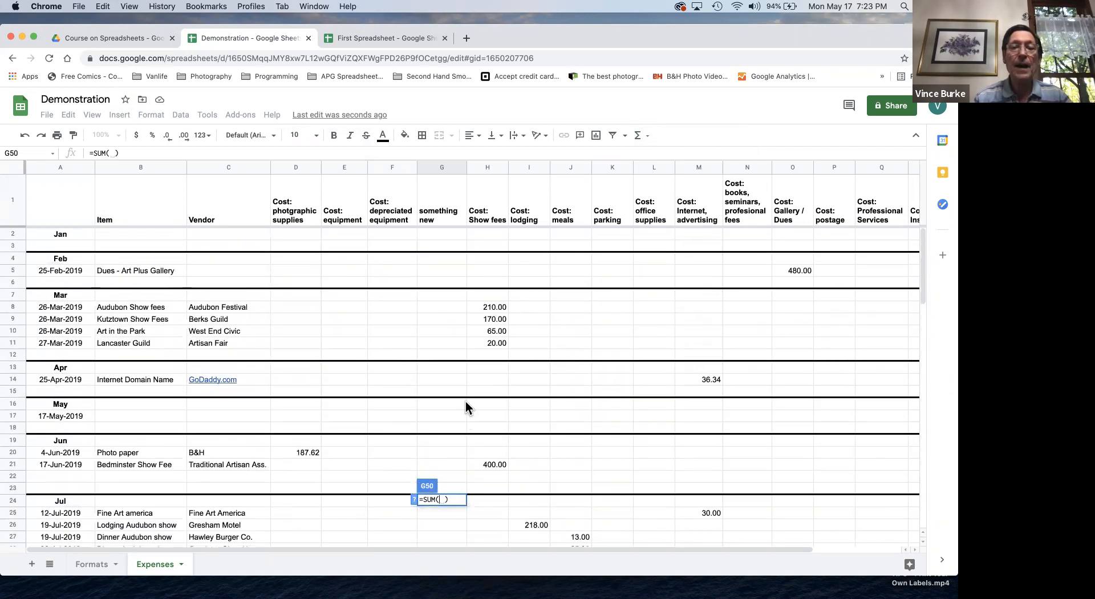
pyautogui.click(443, 234)
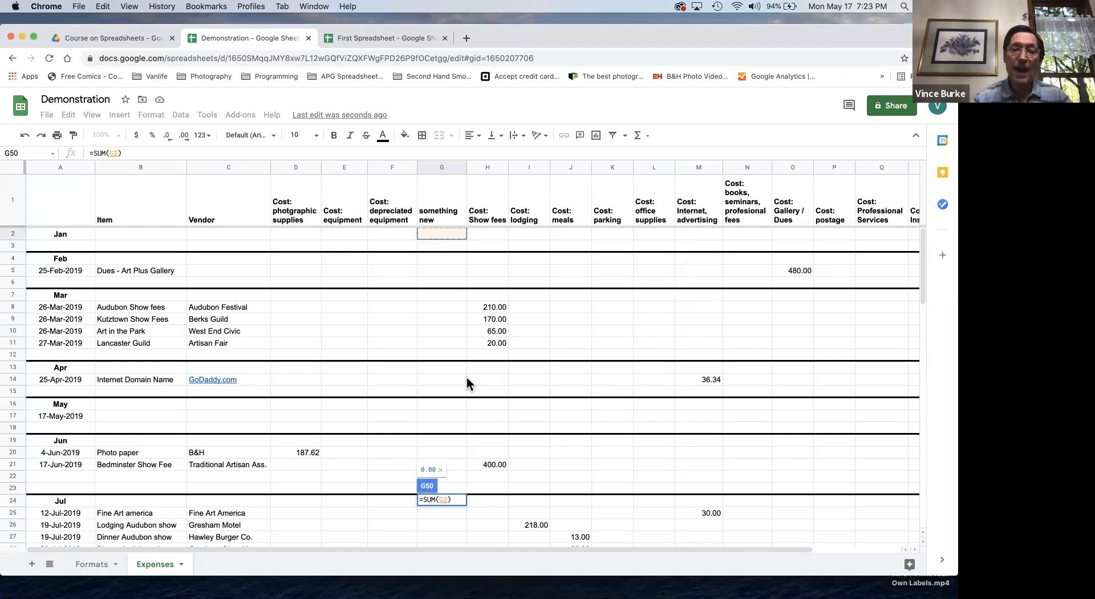
pyautogui.scroll(-5, 466, 380)
pyautogui.scroll(-3, 466, 378)
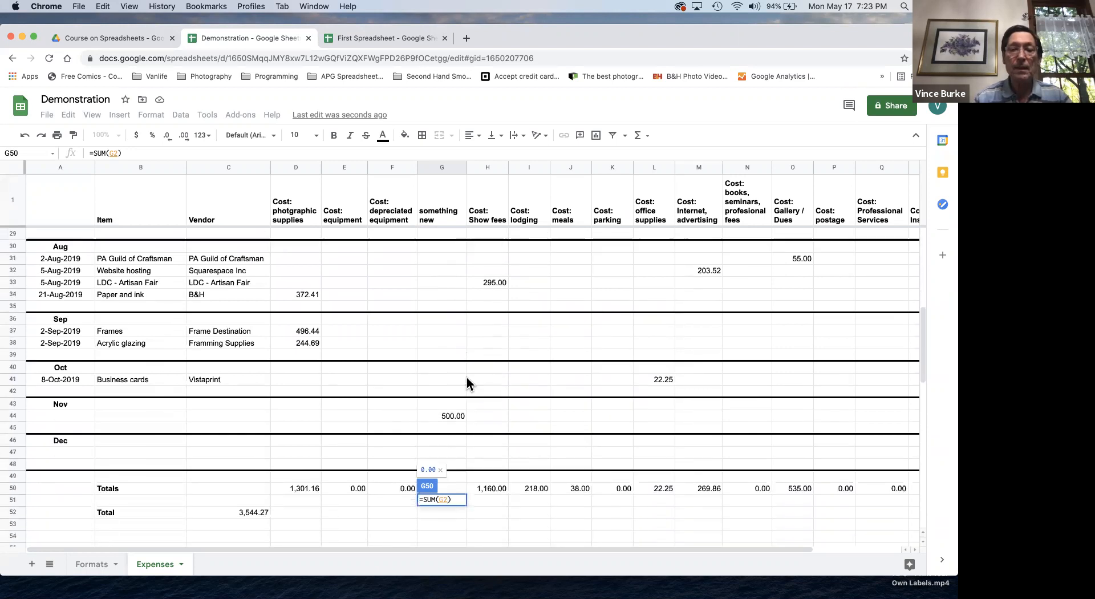
pyautogui.scroll(-1, 467, 384)
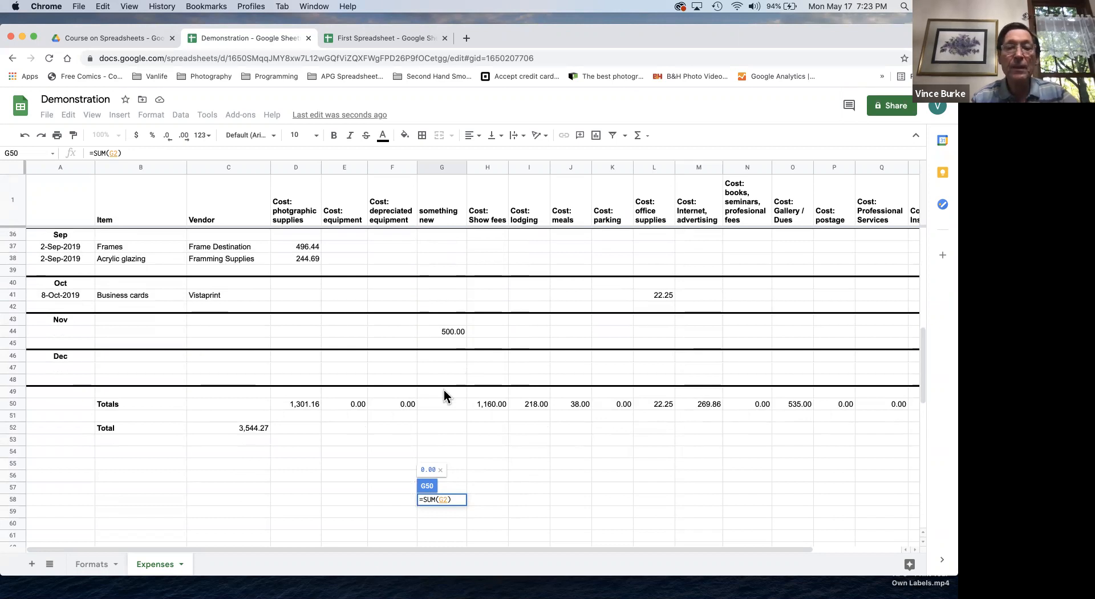
pyautogui.keyDown('shift'); pyautogui.click(444, 389); pyautogui.keyUp('shift')
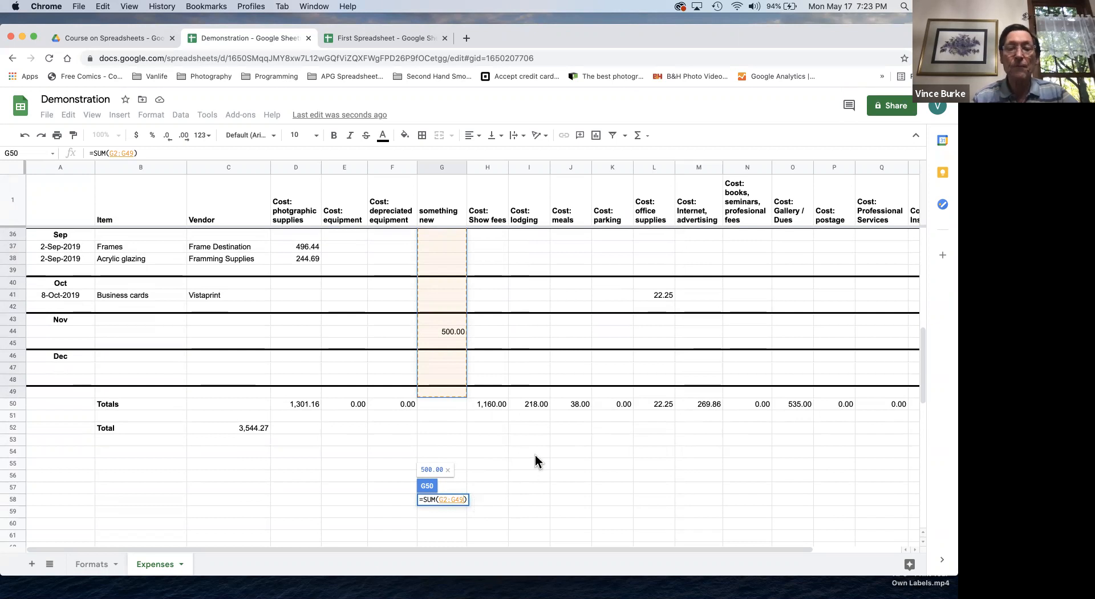
pyautogui.press('Return')
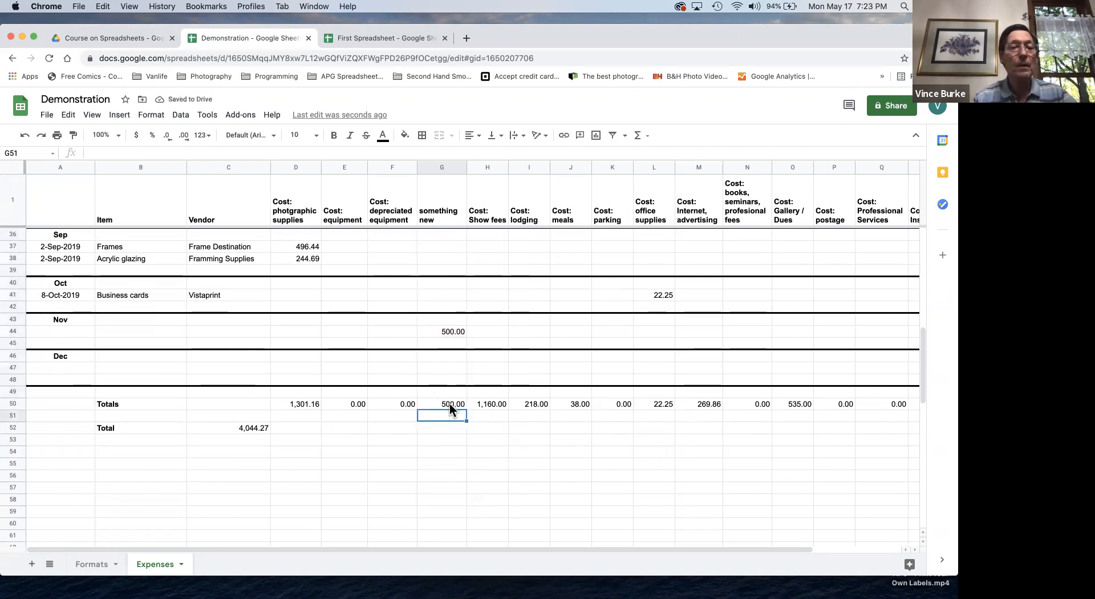
# Test the "something new" column total by entering 50 in cell G38 and clearing it again.
pyautogui.click(442, 255)
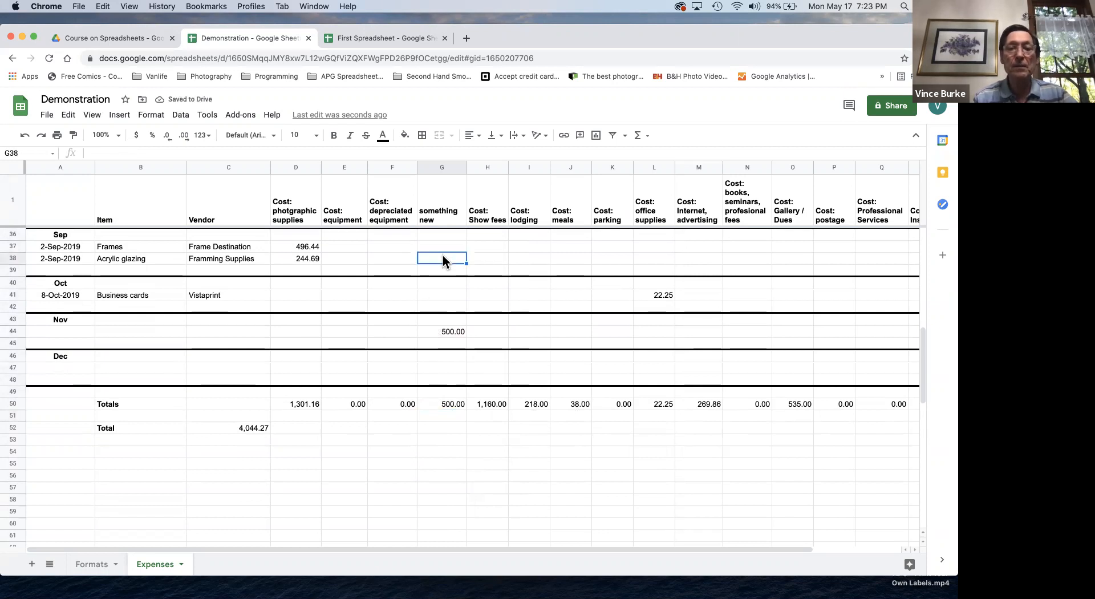
pyautogui.write('5')
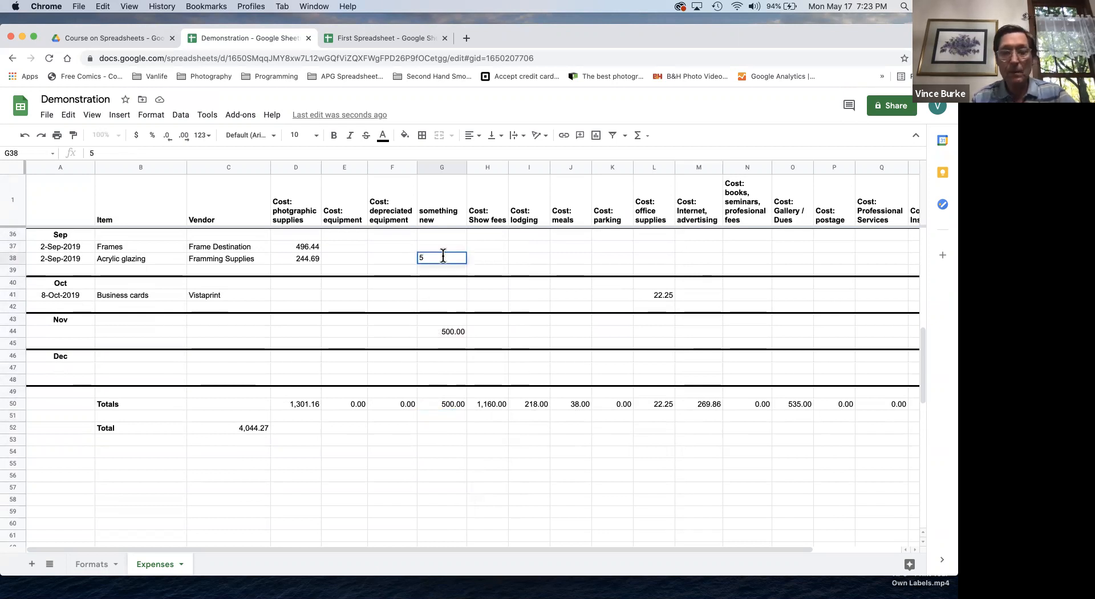
pyautogui.write('0')
pyautogui.press('Return')
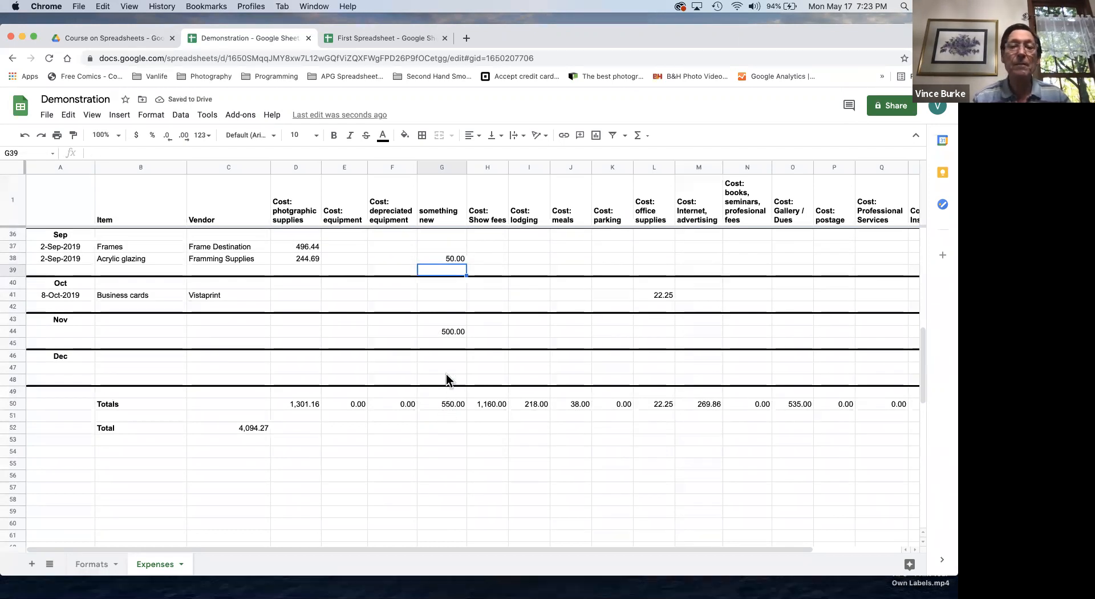
pyautogui.click(442, 258)
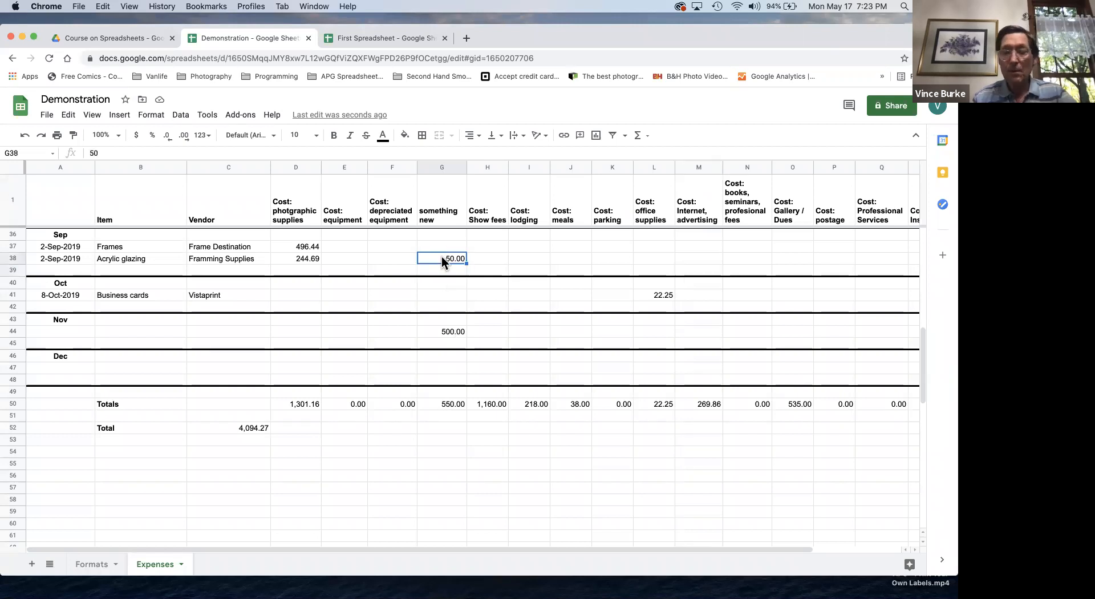
pyautogui.press('BackSpace')
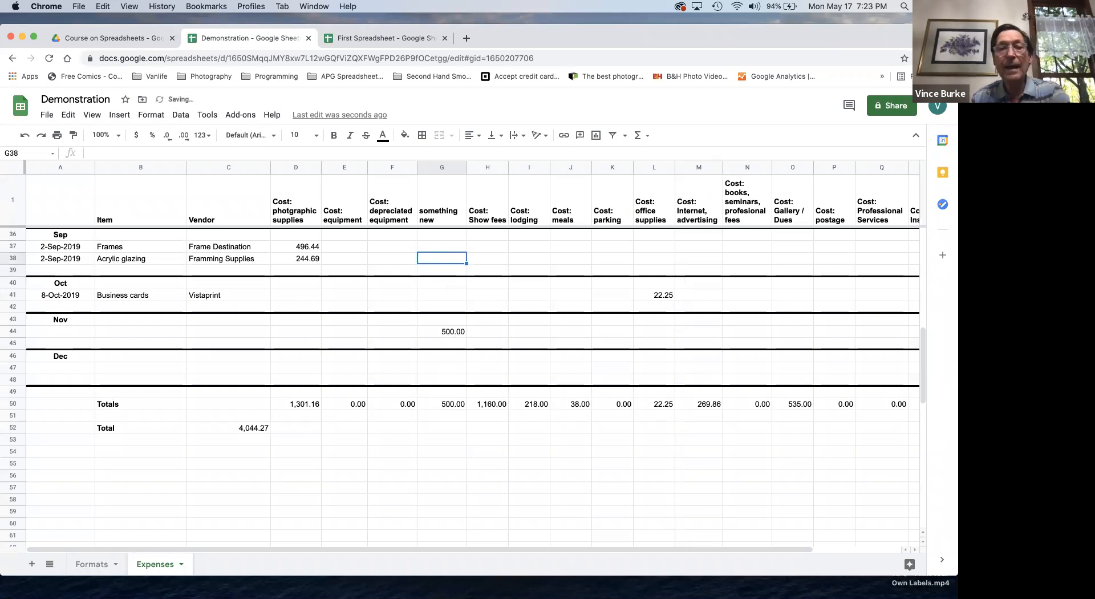
# Examine the grand total formula in C52 and trace its summed range across to the Insurance column, leaving the formula as it is.
pyautogui.click(441, 326)
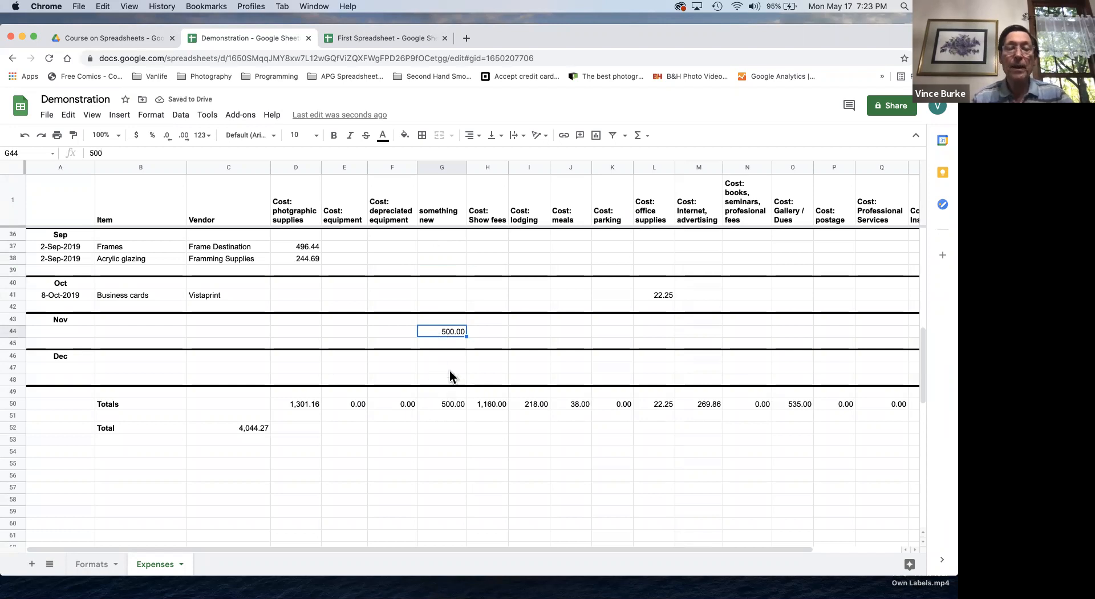
pyautogui.click(242, 426)
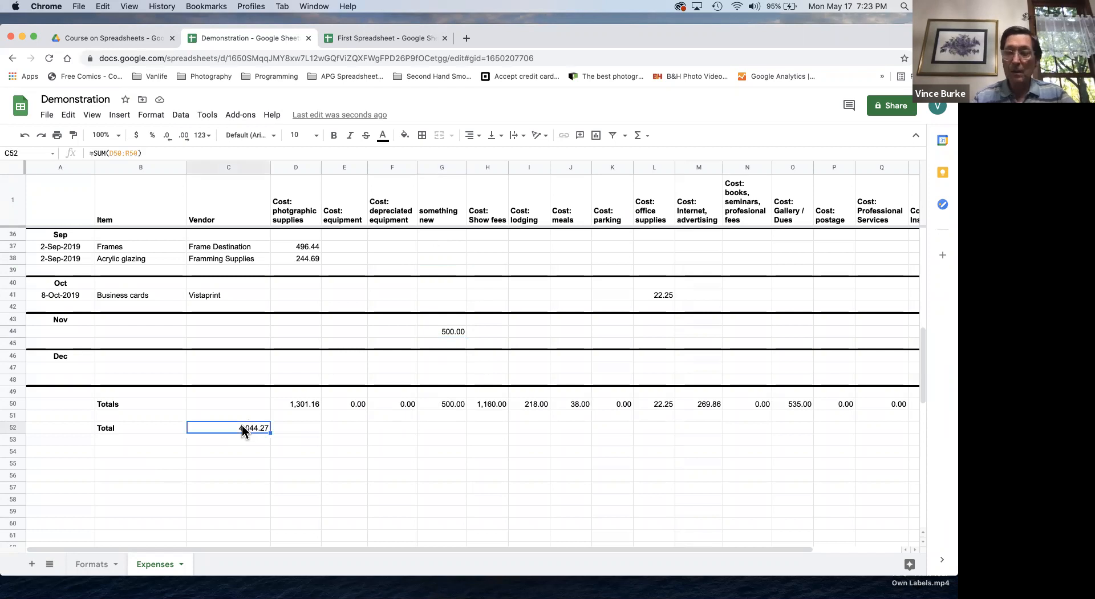
pyautogui.doubleClick(242, 426)
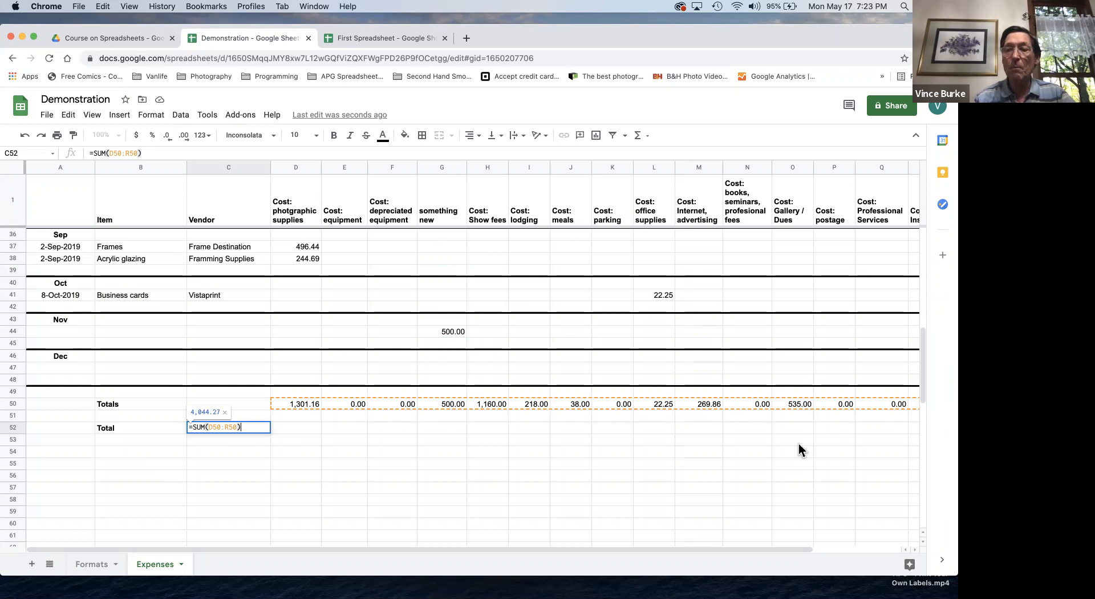
pyautogui.hscroll(5, 773, 450)
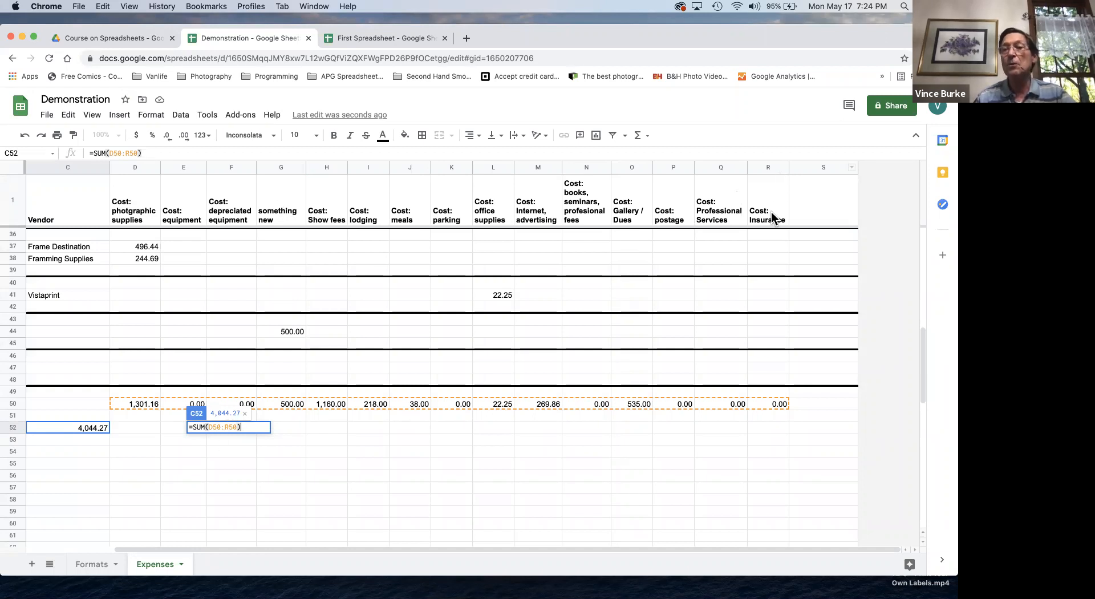
pyautogui.click(337, 489)
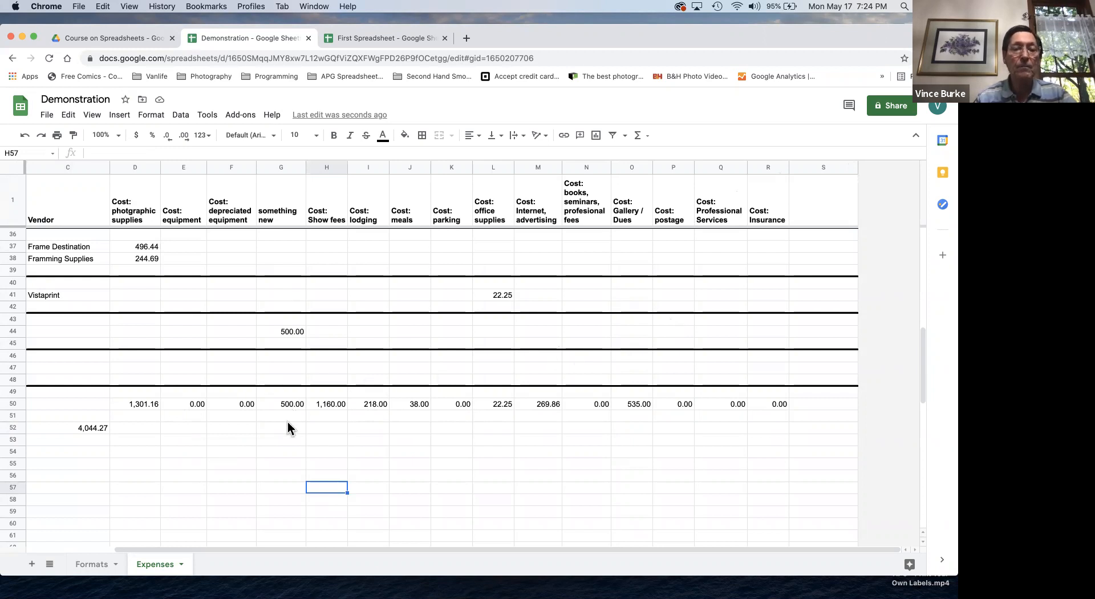
# Clear the SUM formula from cell G50 in the "something new" column.
pyautogui.hscroll(-3, 287, 427)
pyautogui.click(451, 404)
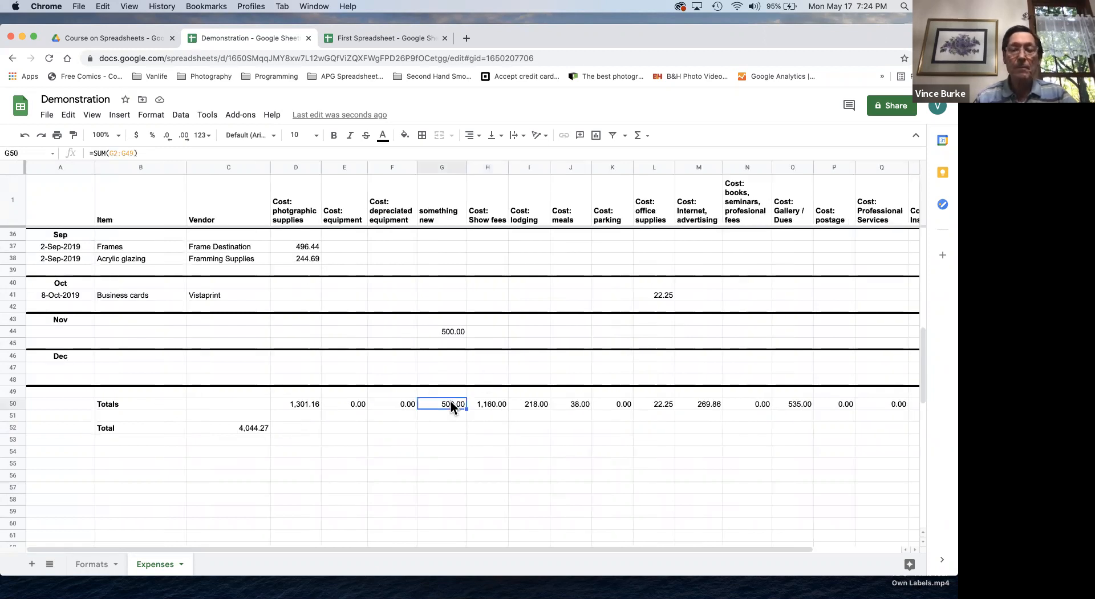
pyautogui.press('BackSpace')
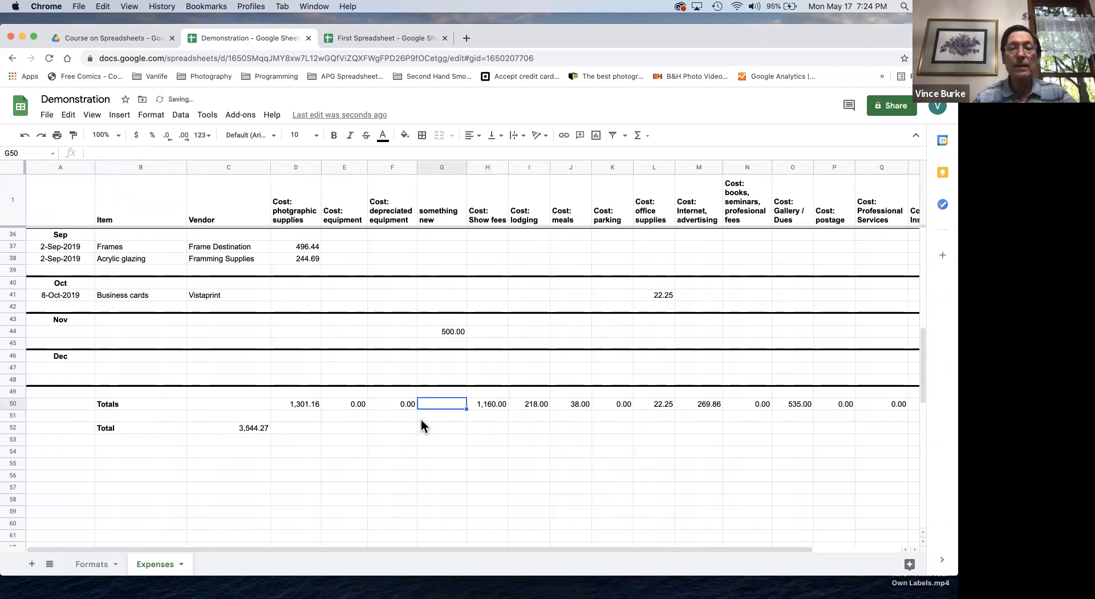
# Copy the SUM formula from F50 into G50 of the "something new" column and compare the two cells' formulas.
pyautogui.click(393, 404)
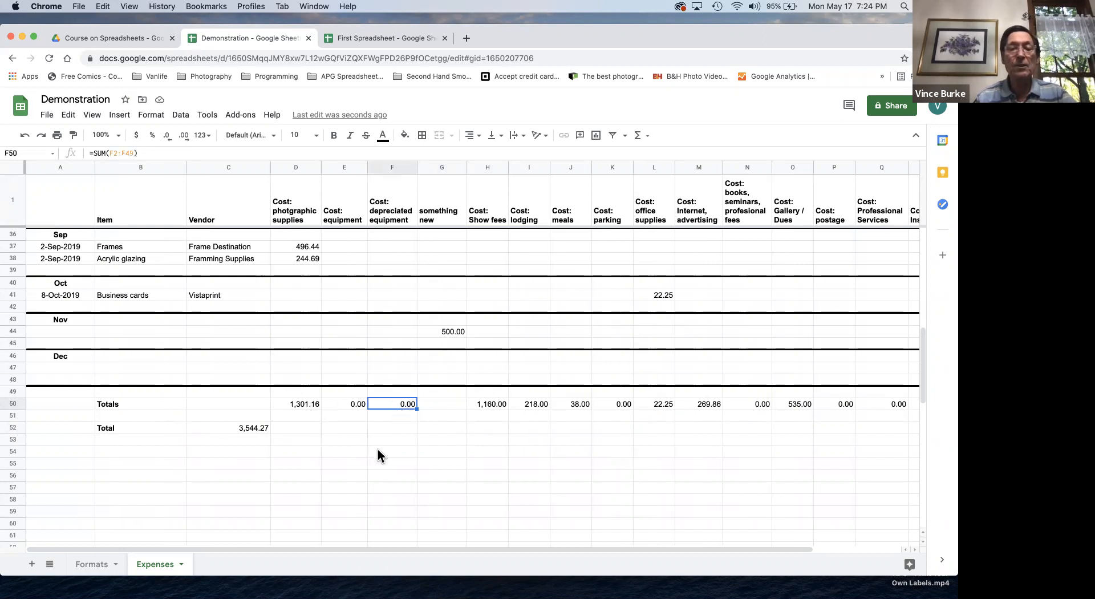
pyautogui.press('super+c')
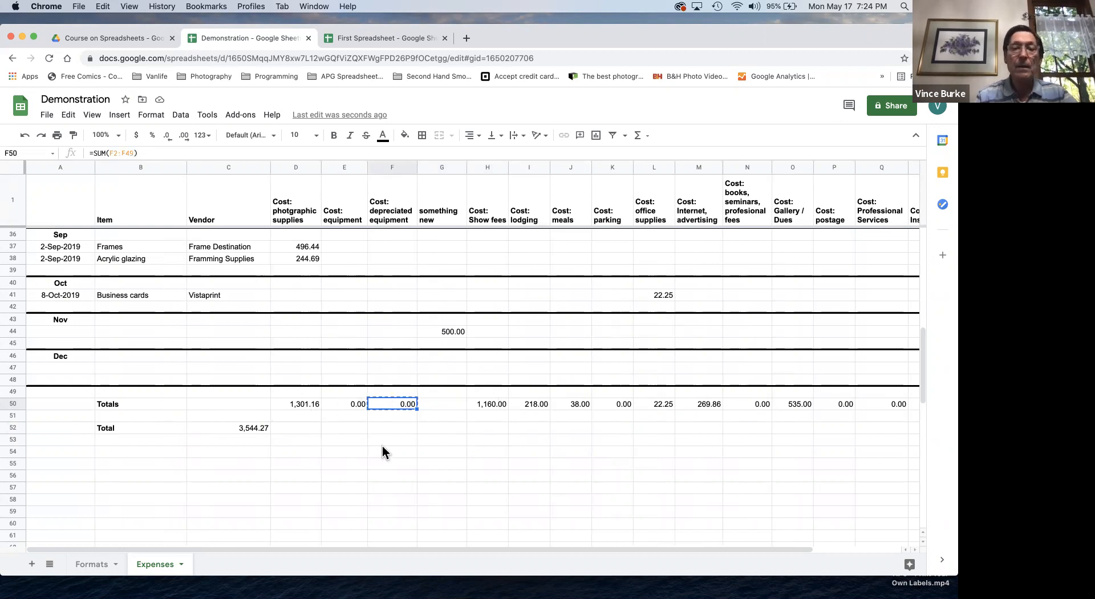
pyautogui.click(442, 404)
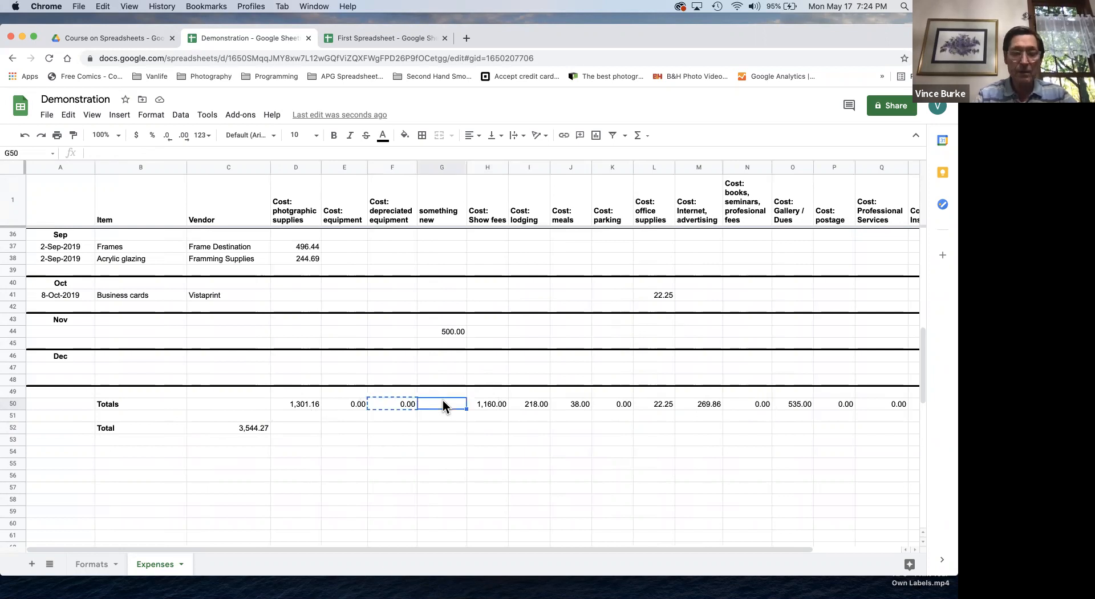
pyautogui.press('super+v')
pyautogui.click(465, 461)
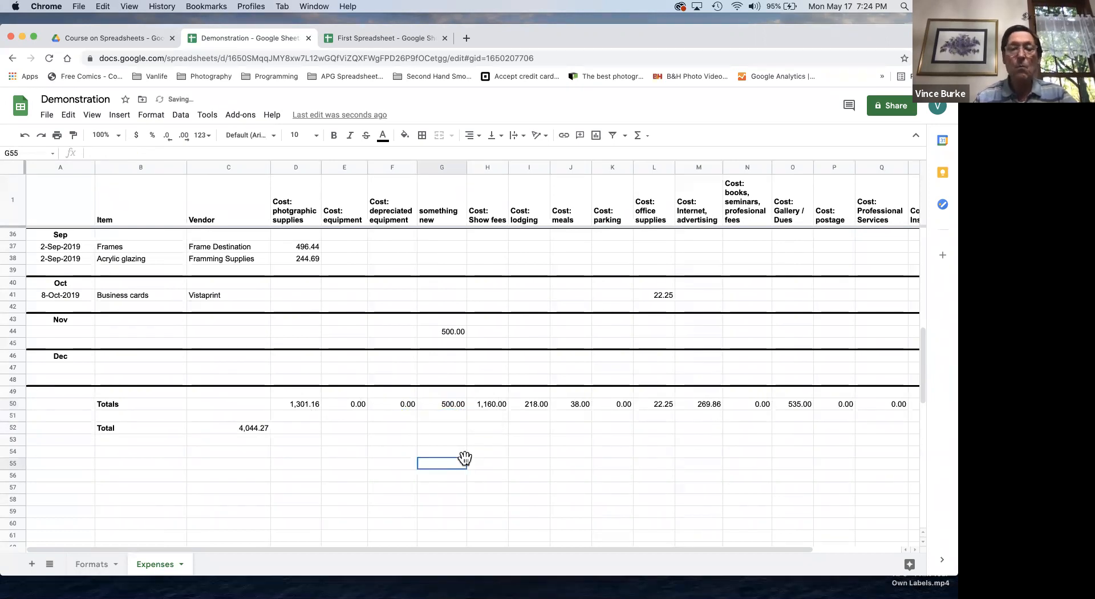
pyautogui.click(384, 403)
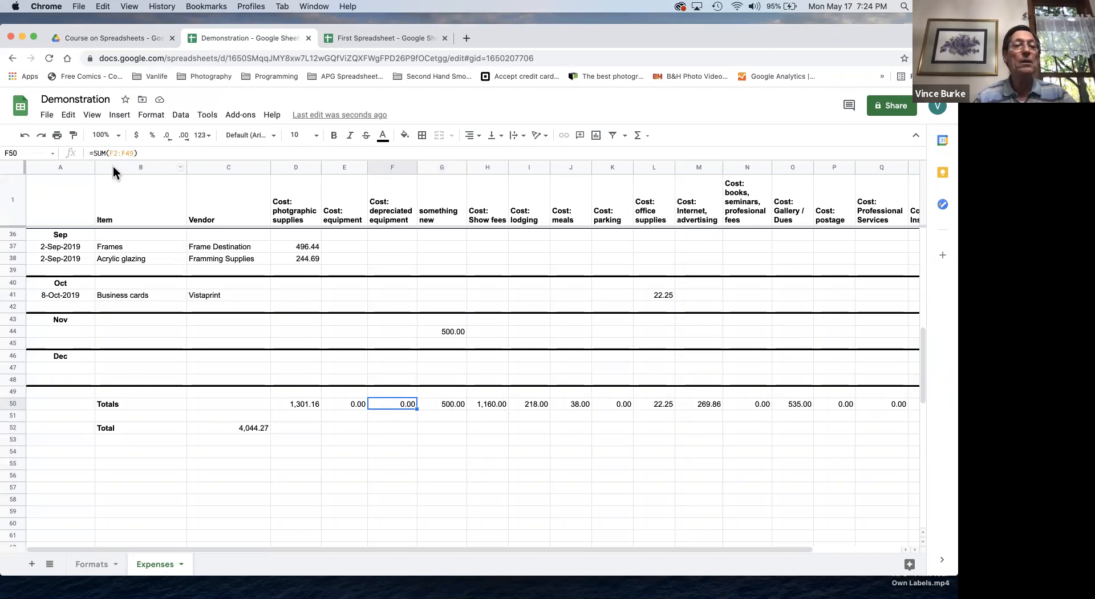
pyautogui.click(450, 401)
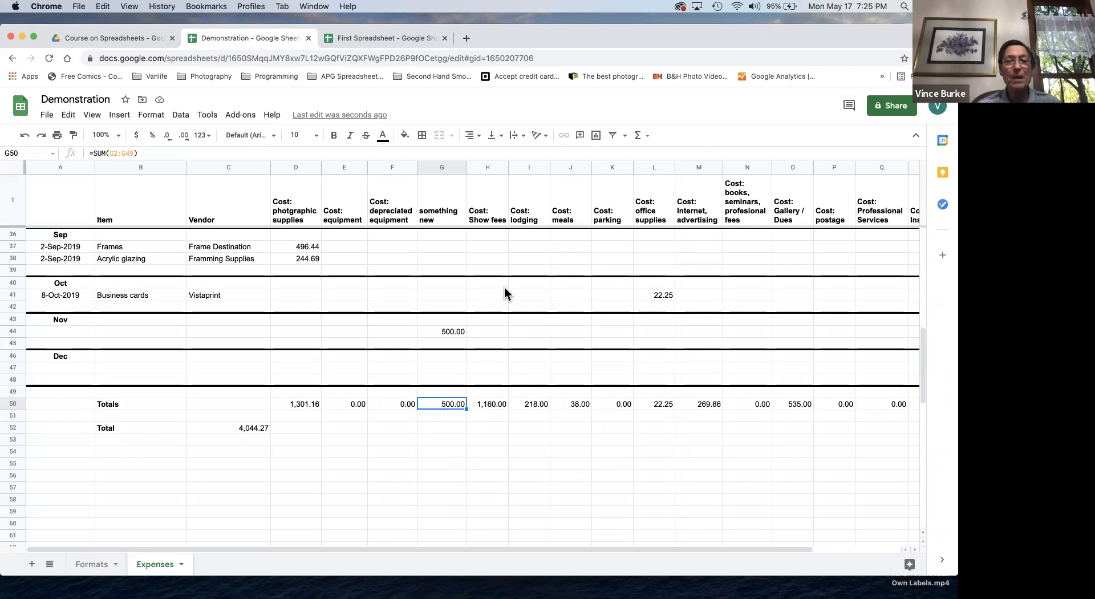
# Examine how the frozen header row and the unfrozen date column behave when browsing the expenses vertically and horizontally.
pyautogui.scroll(15, 504, 291)
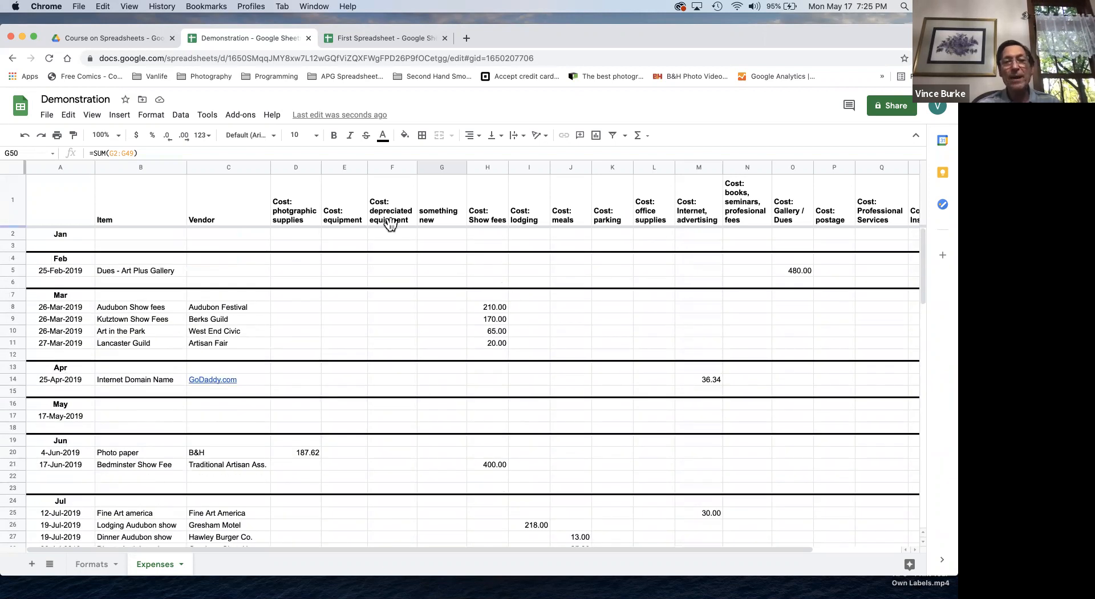
pyautogui.scroll(-5, 353, 410)
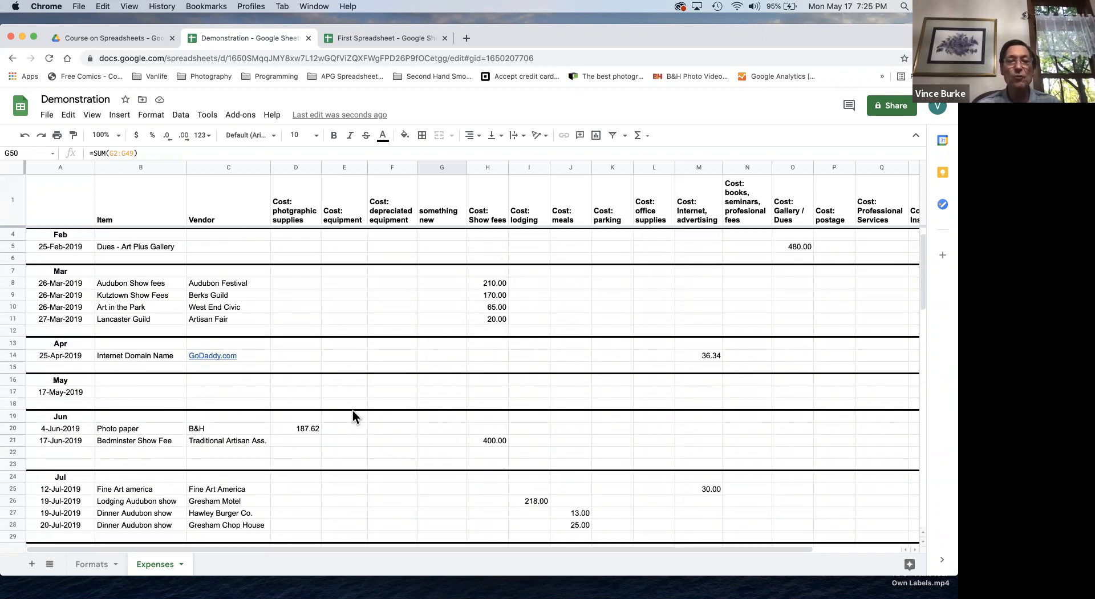
pyautogui.scroll(5, 352, 410)
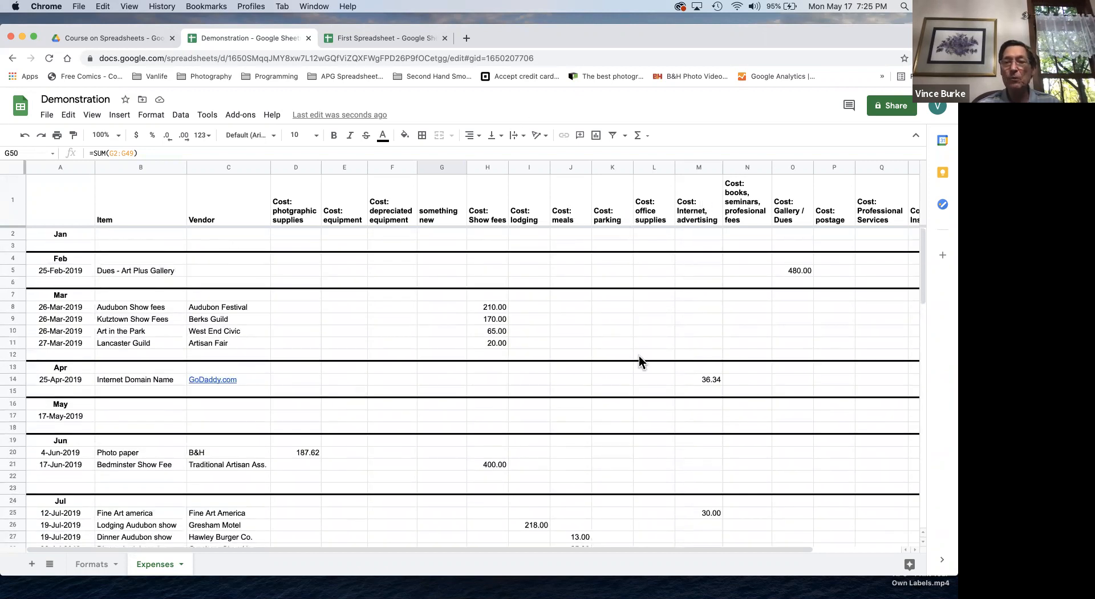
pyautogui.scroll(-5, 640, 357)
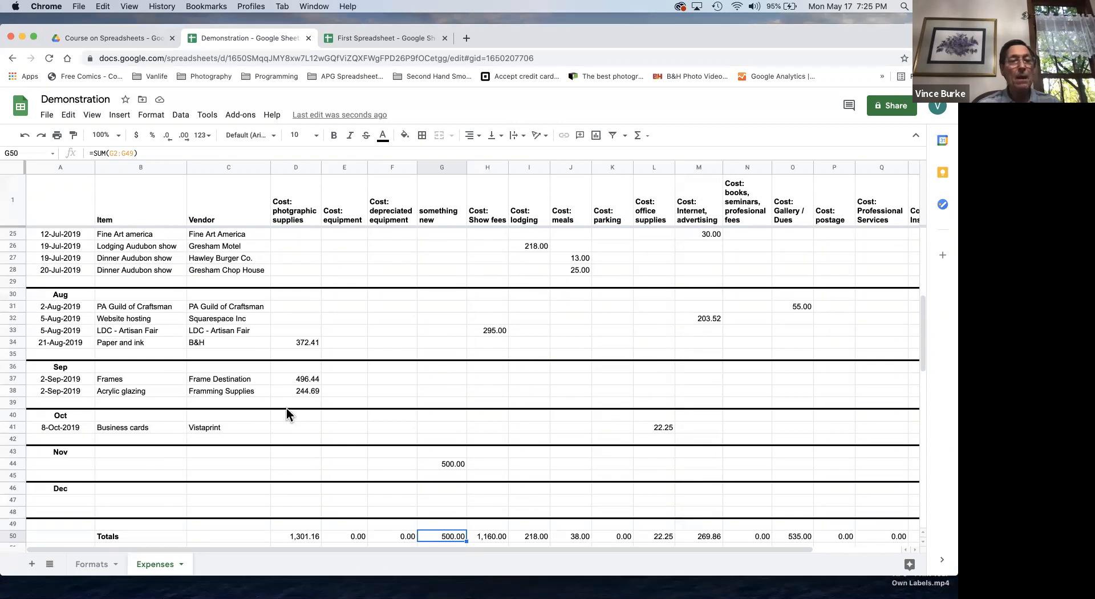
pyautogui.hscroll(3, 287, 408)
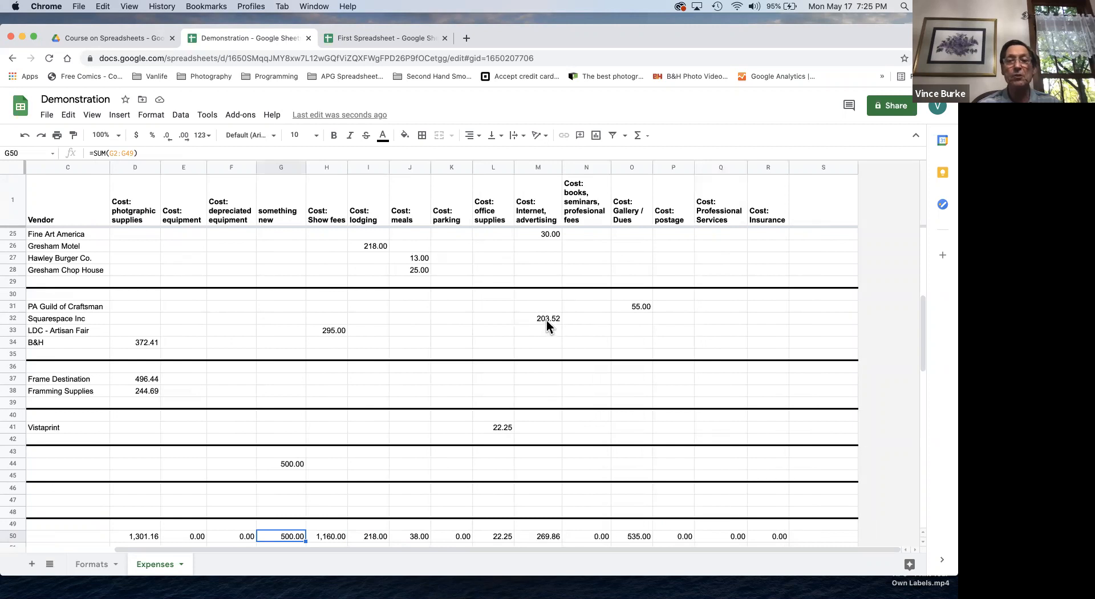
pyautogui.hscroll(-3, 337, 367)
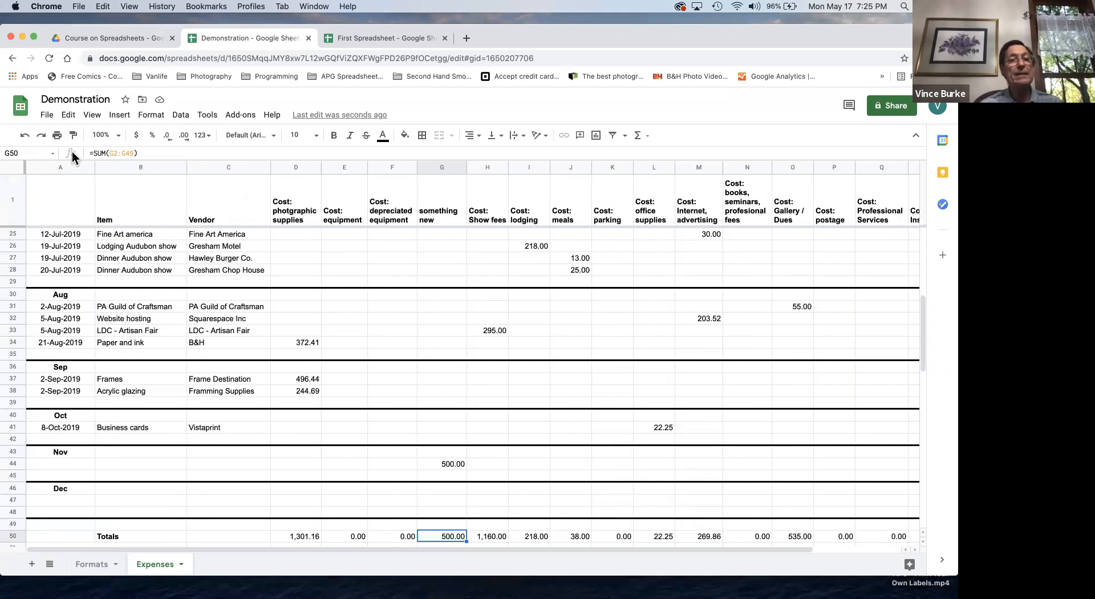
# Freeze the first column of the Expenses sheet, which holds the months and dates.
pyautogui.click(92, 115)
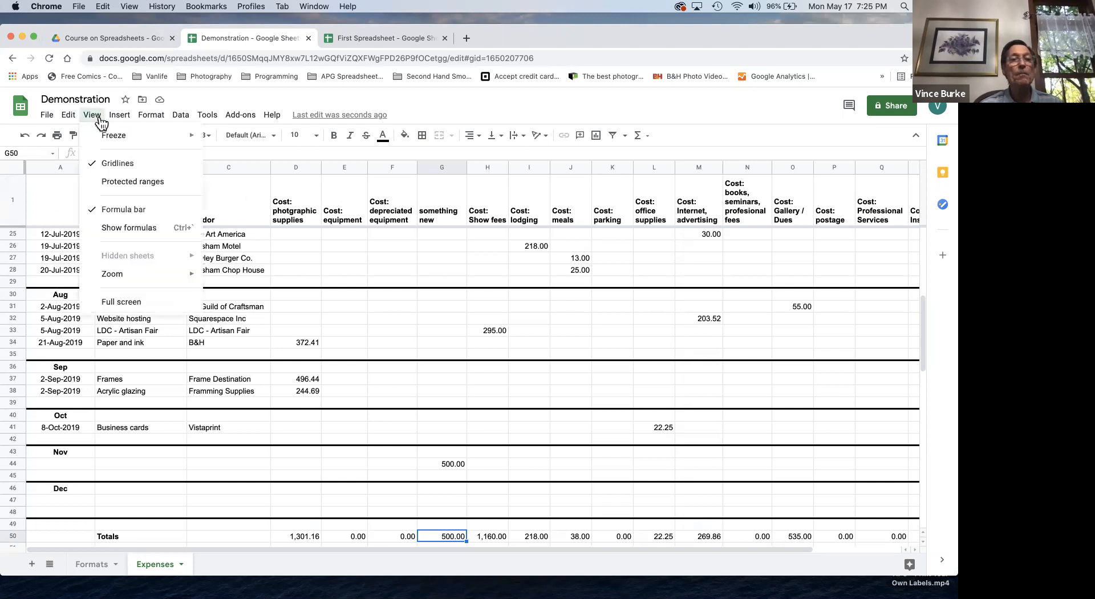
pyautogui.moveTo(112, 137)
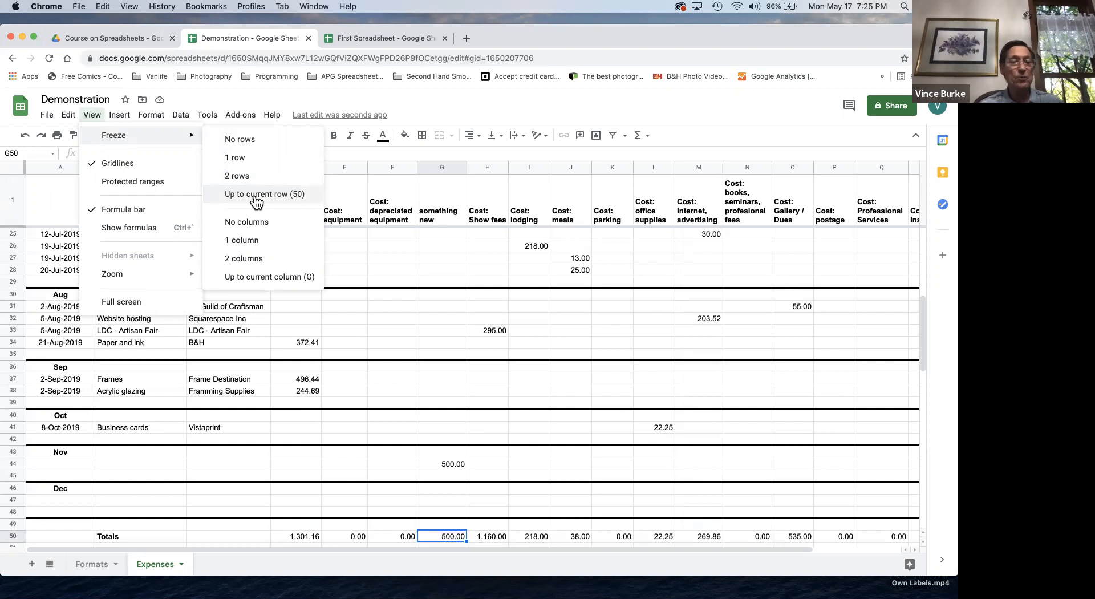
pyautogui.click(250, 243)
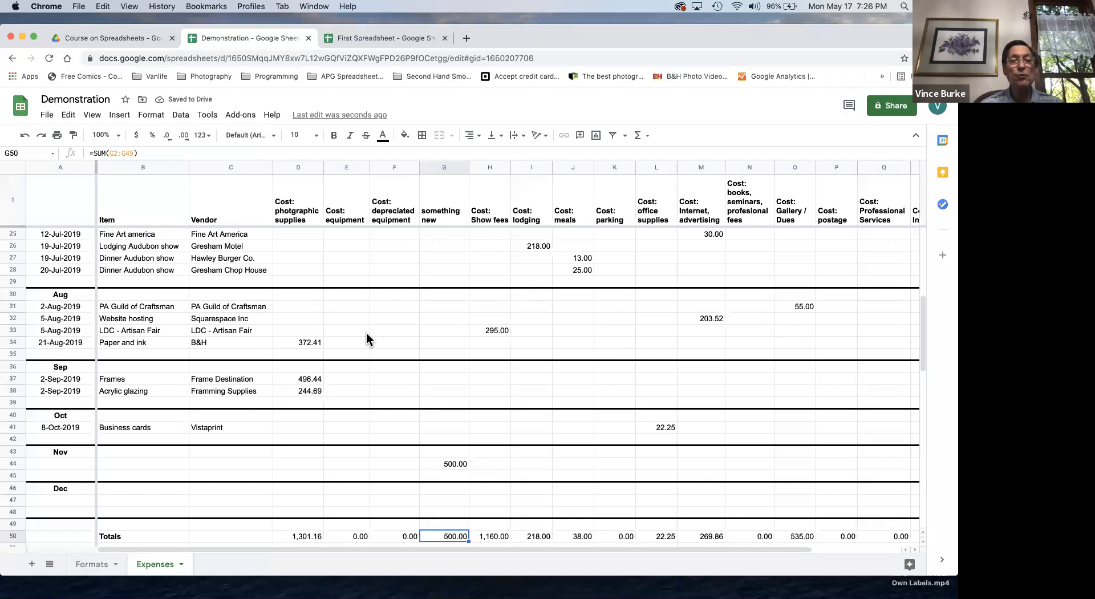
# Check the frozen date column and header row by browsing across to the Insurance column and through the months.
pyautogui.hscroll(3, 367, 339)
pyautogui.scroll(1, 367, 339)
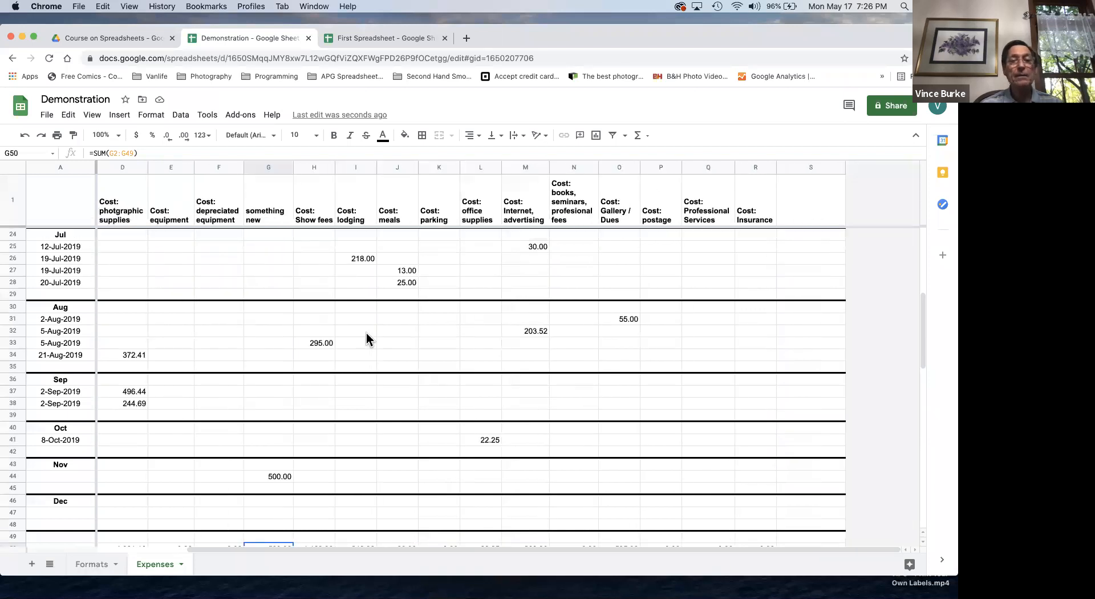
pyautogui.hscroll(-3, 367, 340)
pyautogui.scroll(1, 366, 338)
pyautogui.scroll(-7, 367, 338)
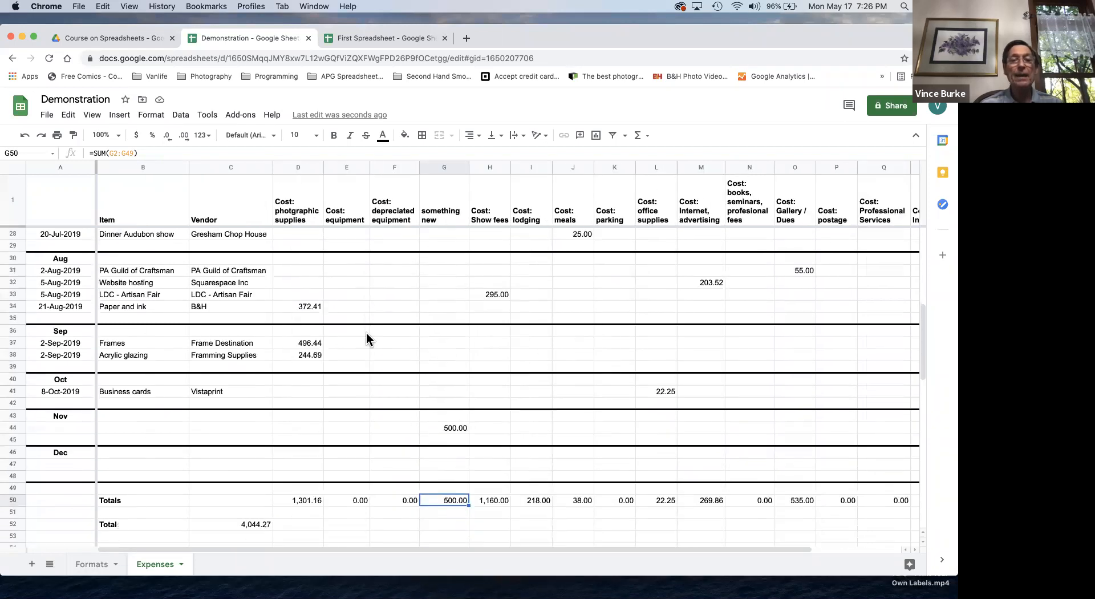
pyautogui.scroll(9, 367, 339)
pyautogui.scroll(5, 366, 339)
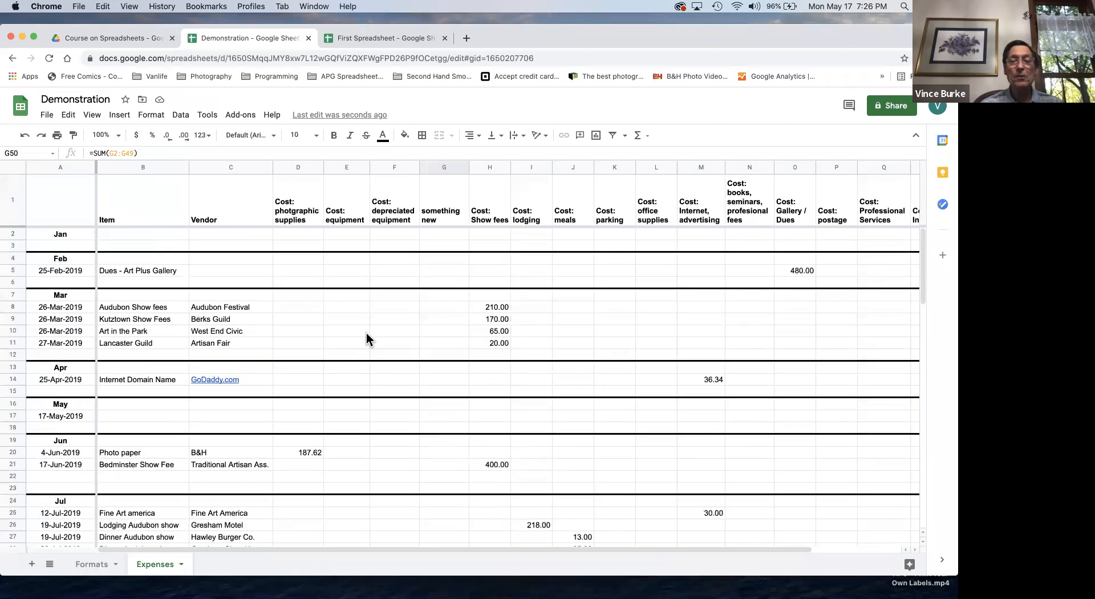